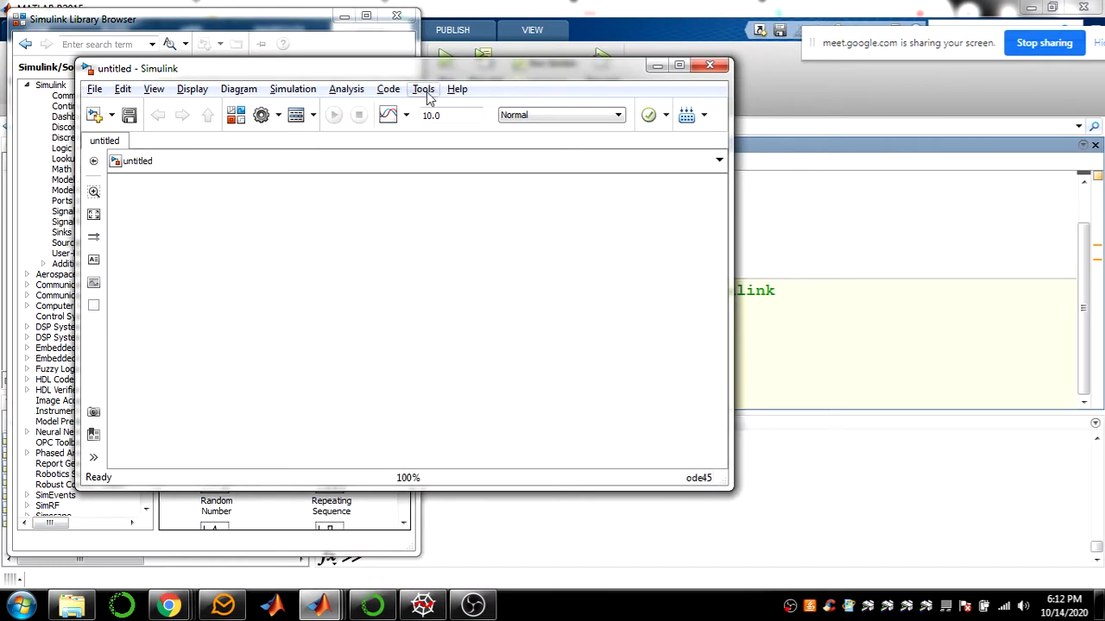
drag(522, 70, 735, 40)
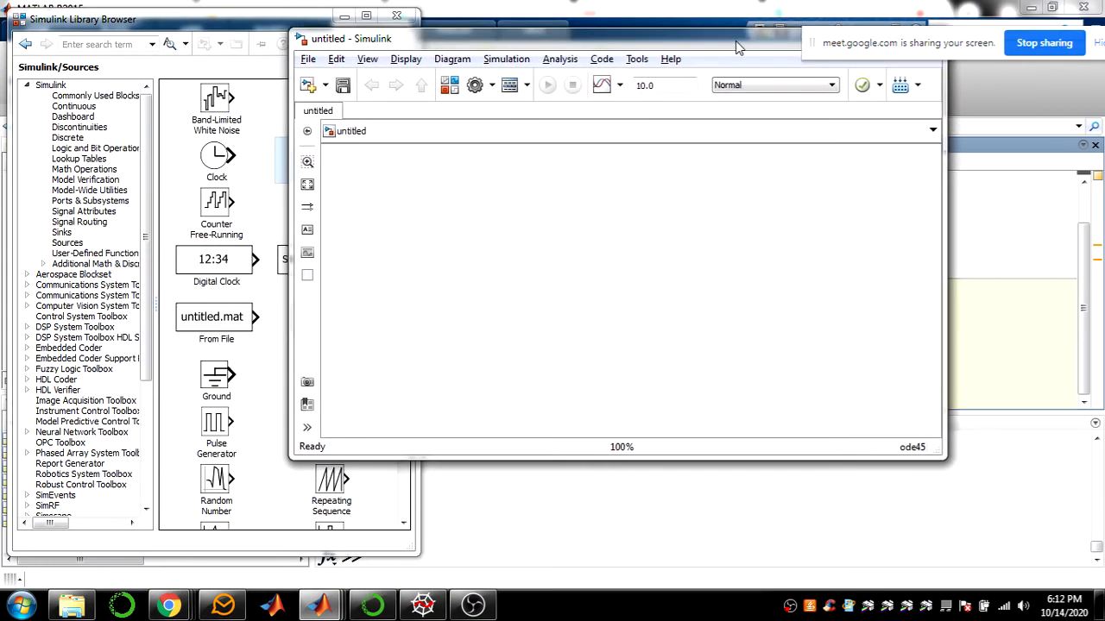
click(789, 607)
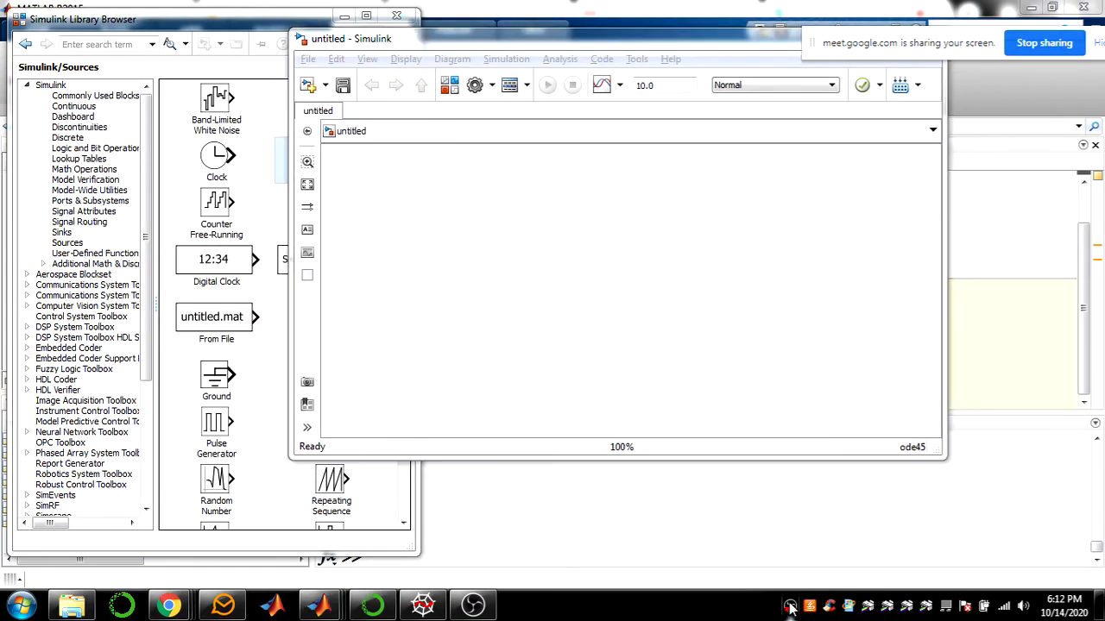
click(790, 606)
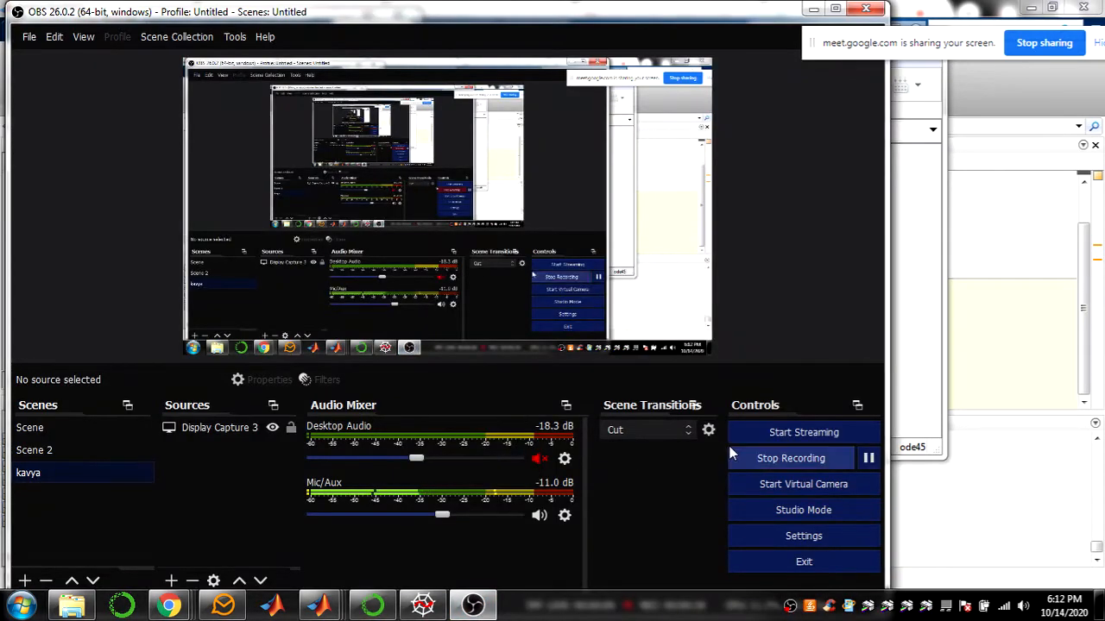
click(813, 8)
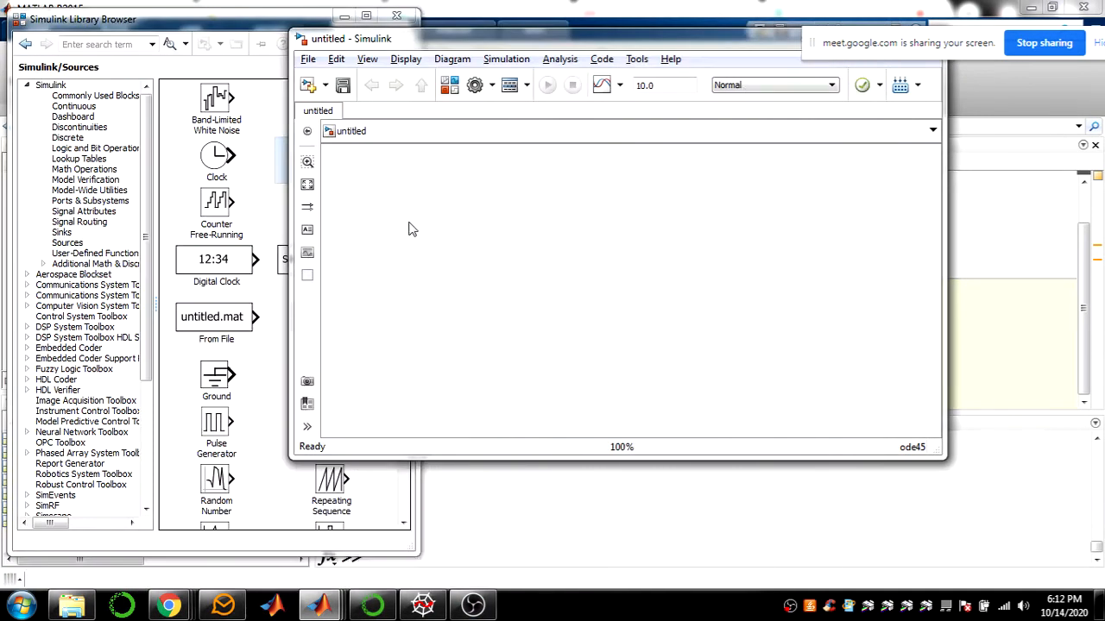
Open the existing model file Model10_SUBSYSTEM.slx from the SIMULINK folder
drag(518, 45, 565, 36)
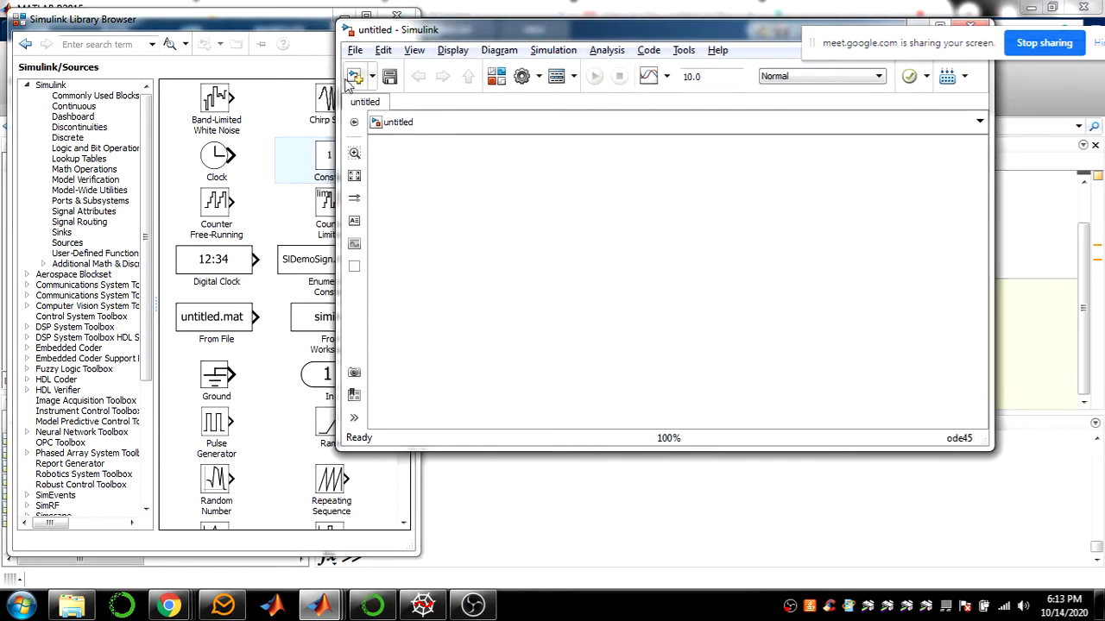
click(355, 50)
mouse_move(377, 105)
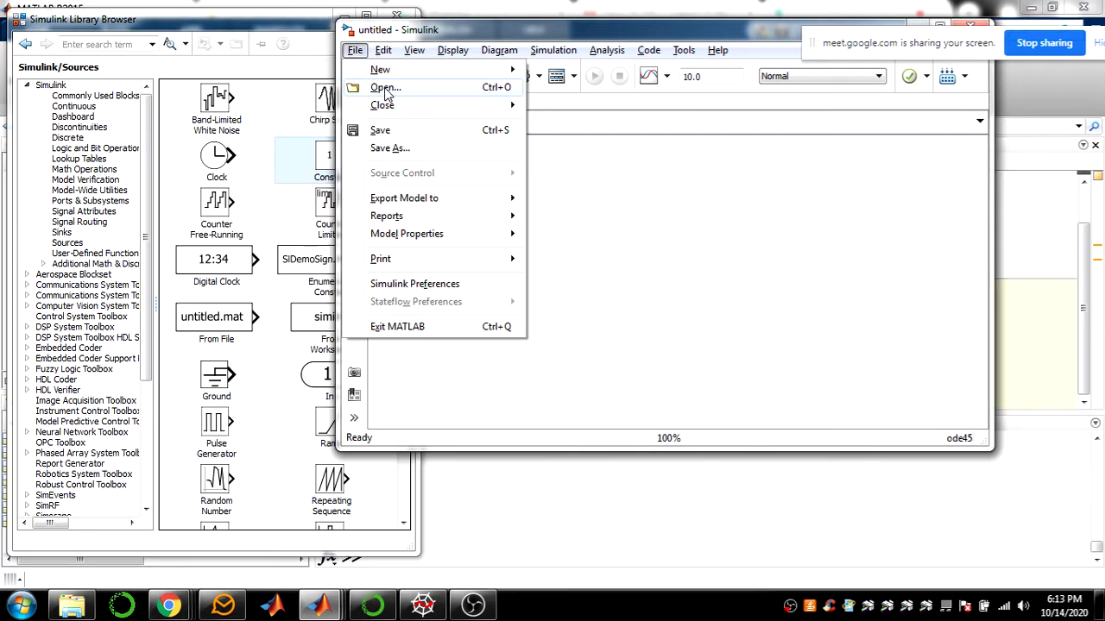
click(385, 88)
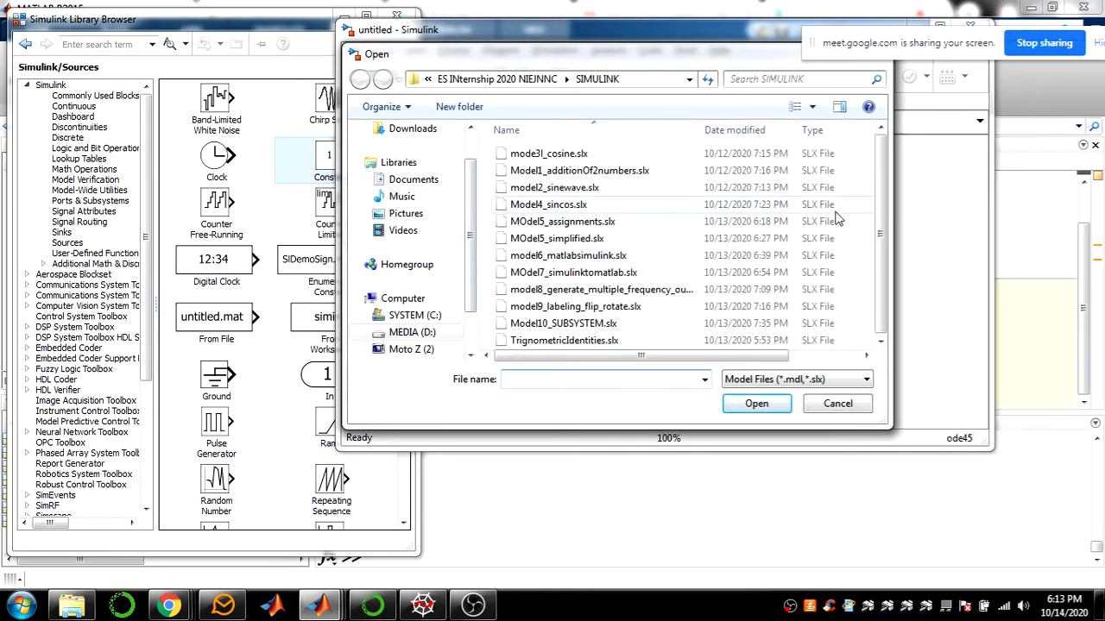
drag(882, 209, 874, 252)
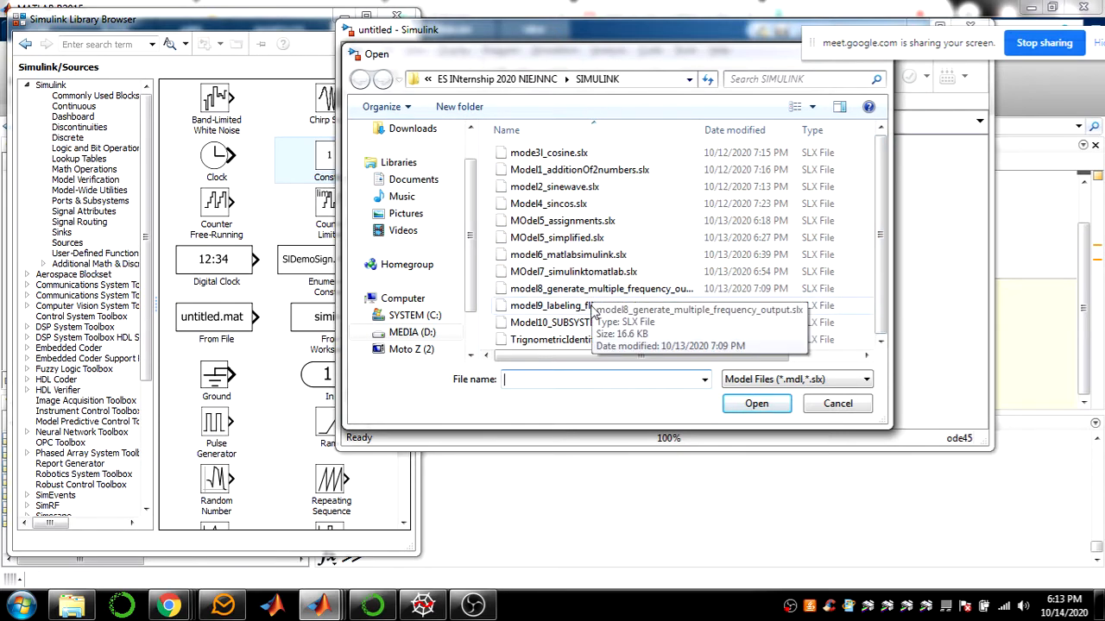
double_click(594, 323)
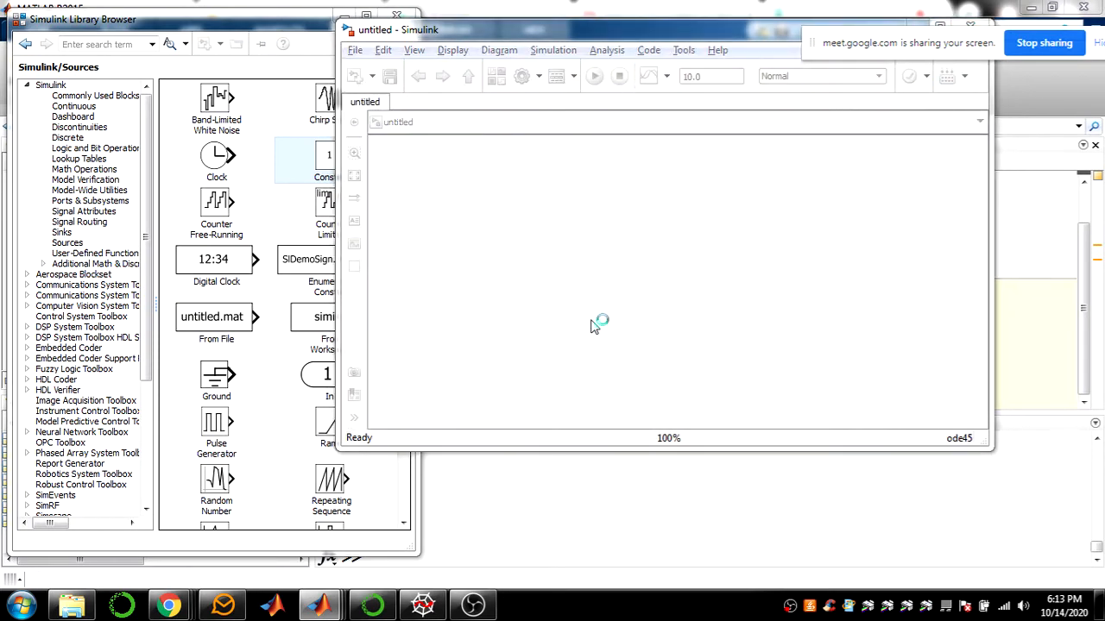
click(444, 295)
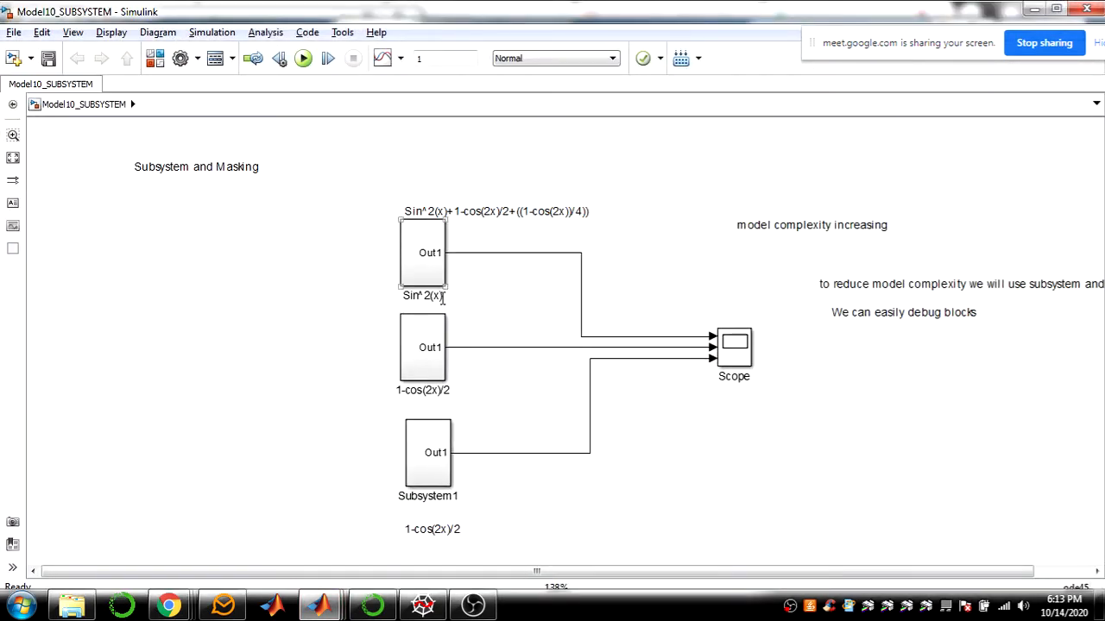
Save a copy of the model under the name Model10_SUBSYSTEM_masking
click(14, 33)
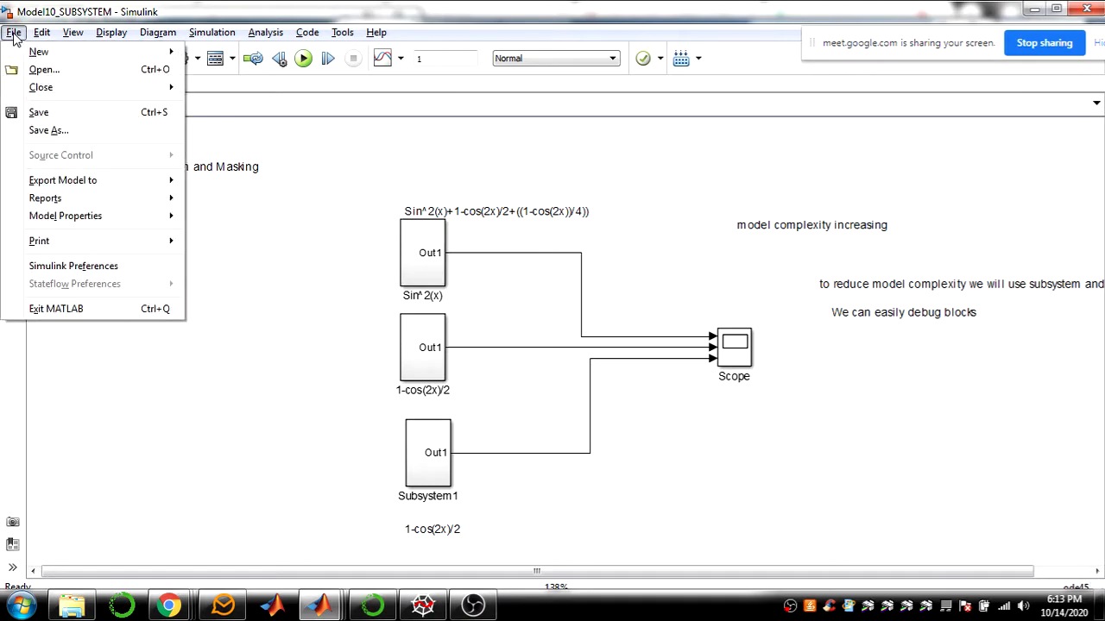
click(54, 131)
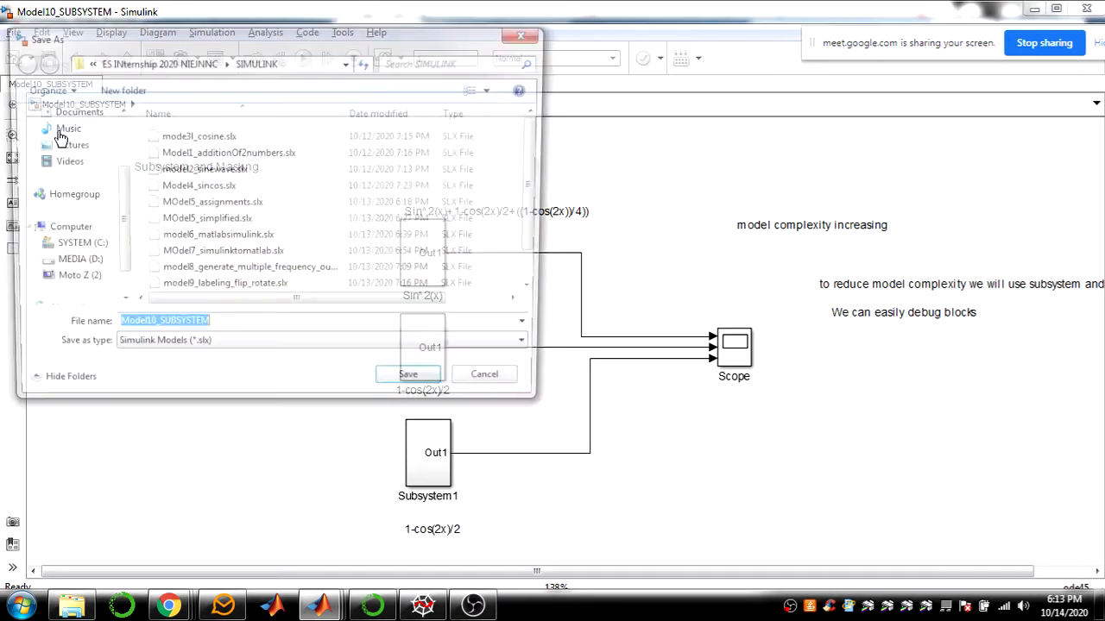
click(229, 331)
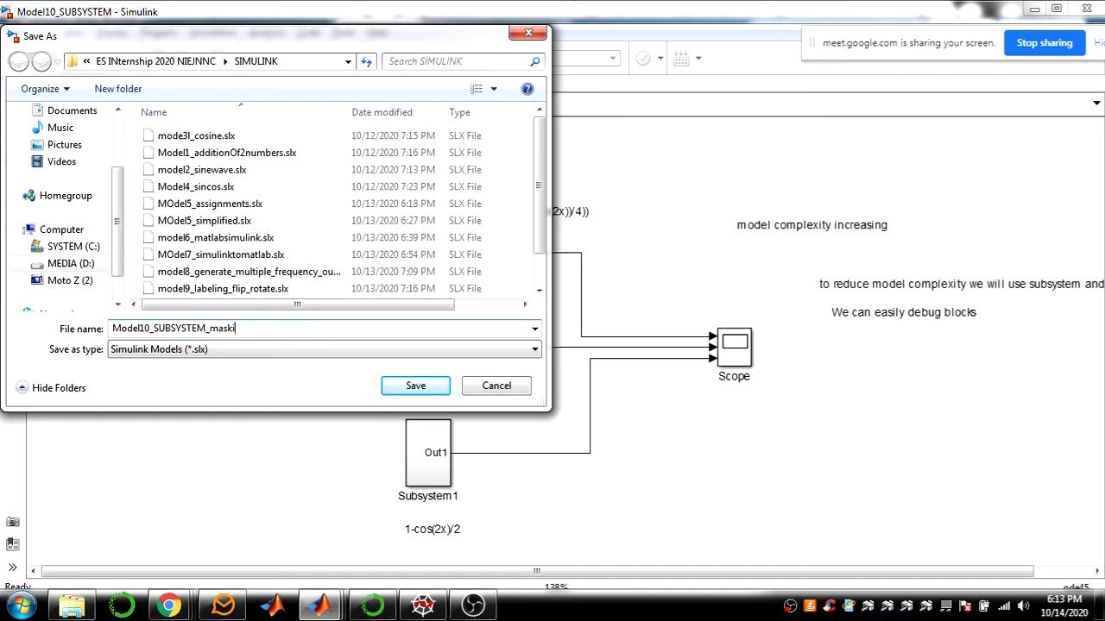
key(Return)
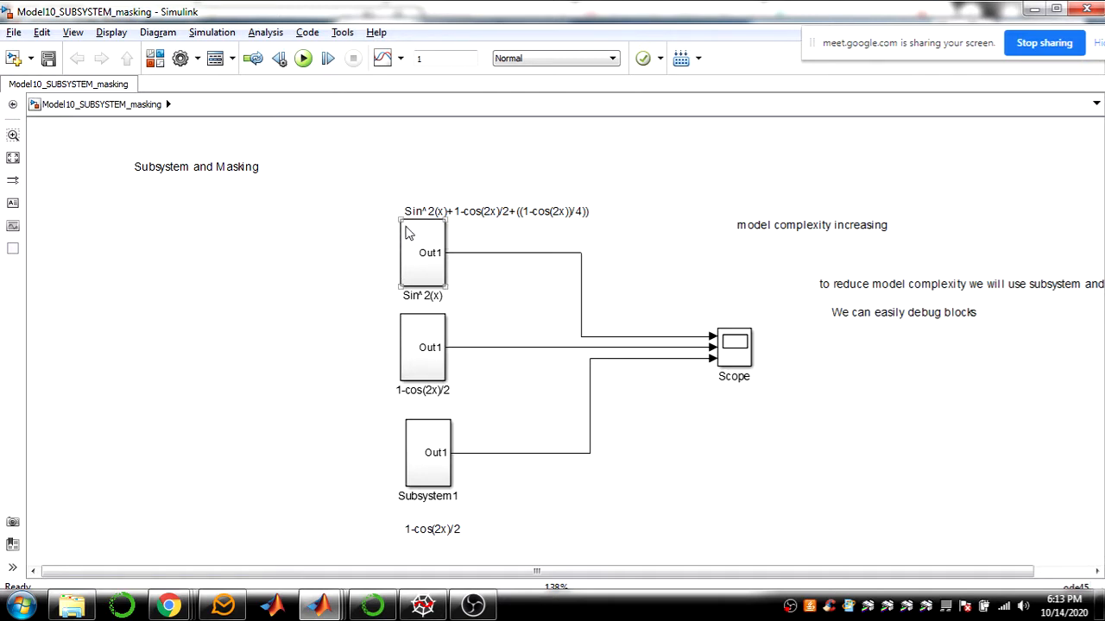
Open the Subsystem1 block and set the constant value of its Constant block to the variable c1
click(420, 347)
click(424, 463)
double_click(425, 462)
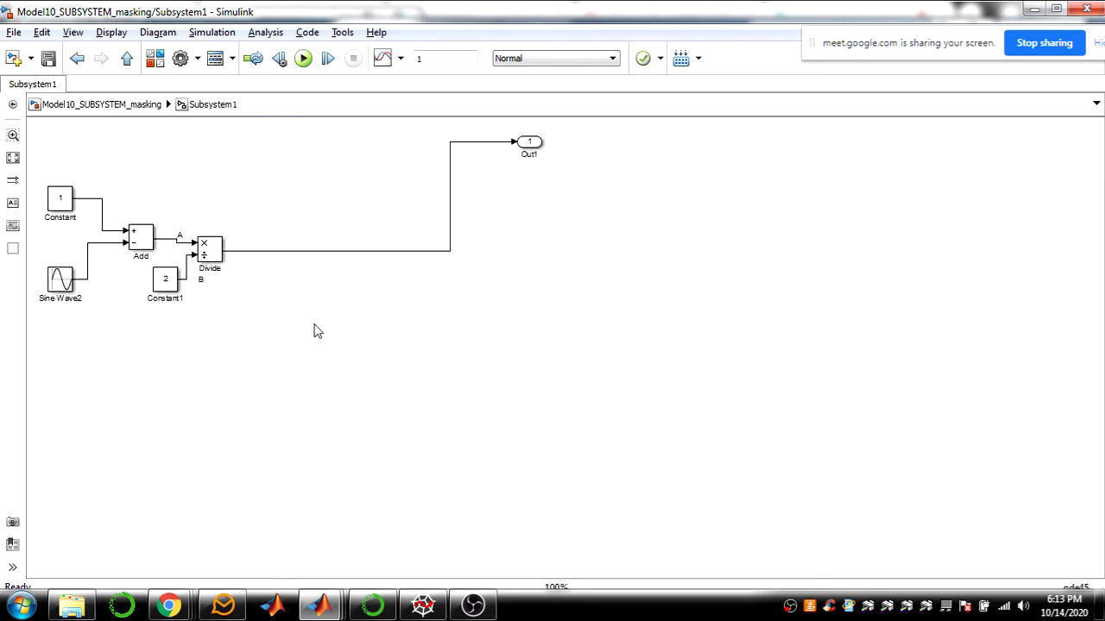
click(57, 202)
double_click(57, 202)
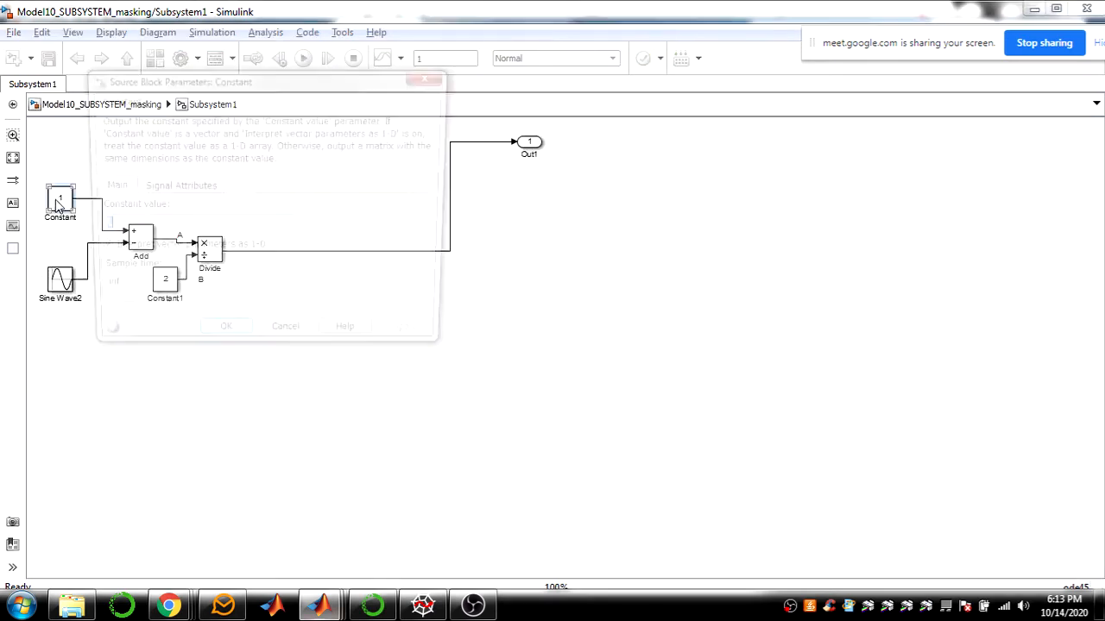
key(BackSpace)
text(c1)
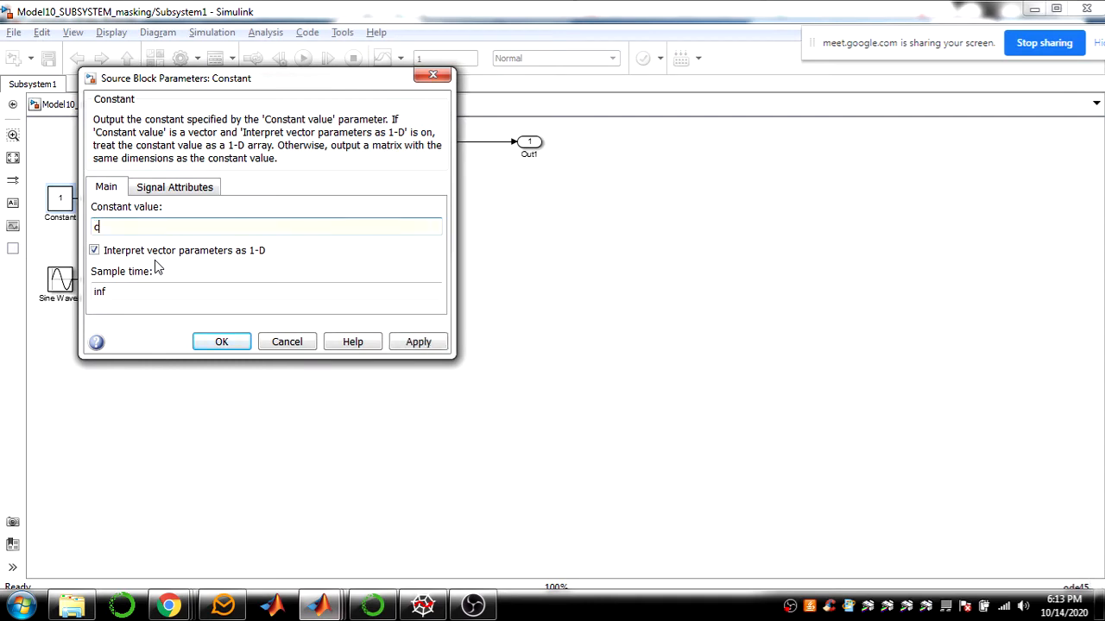
click(221, 342)
Set the constant value of the Constant1 block to the variable c2
double_click(164, 281)
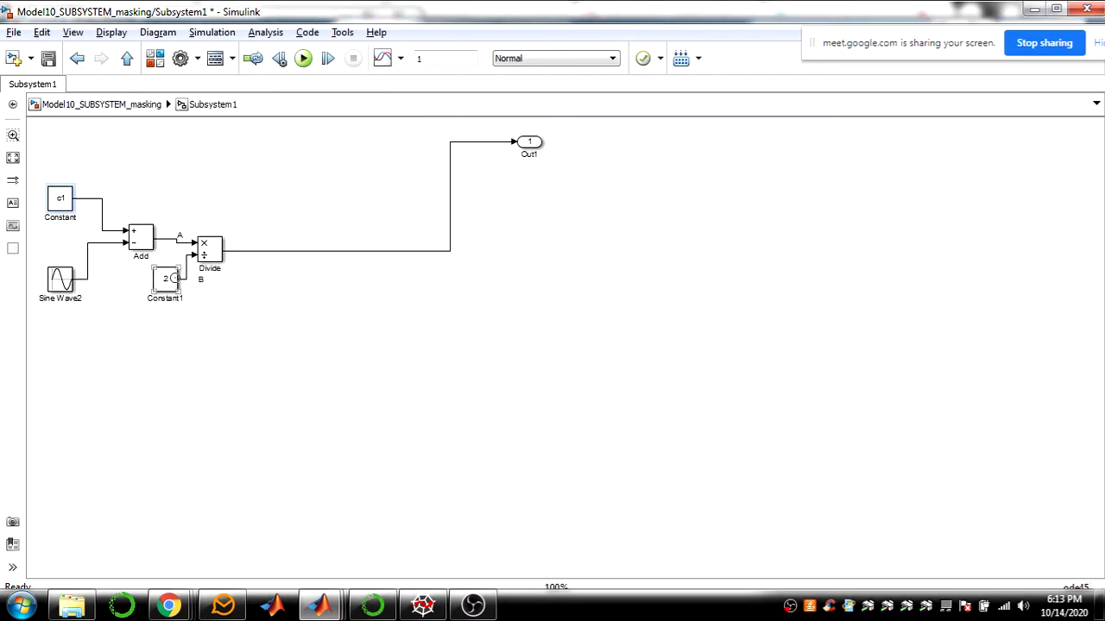
text(c2)
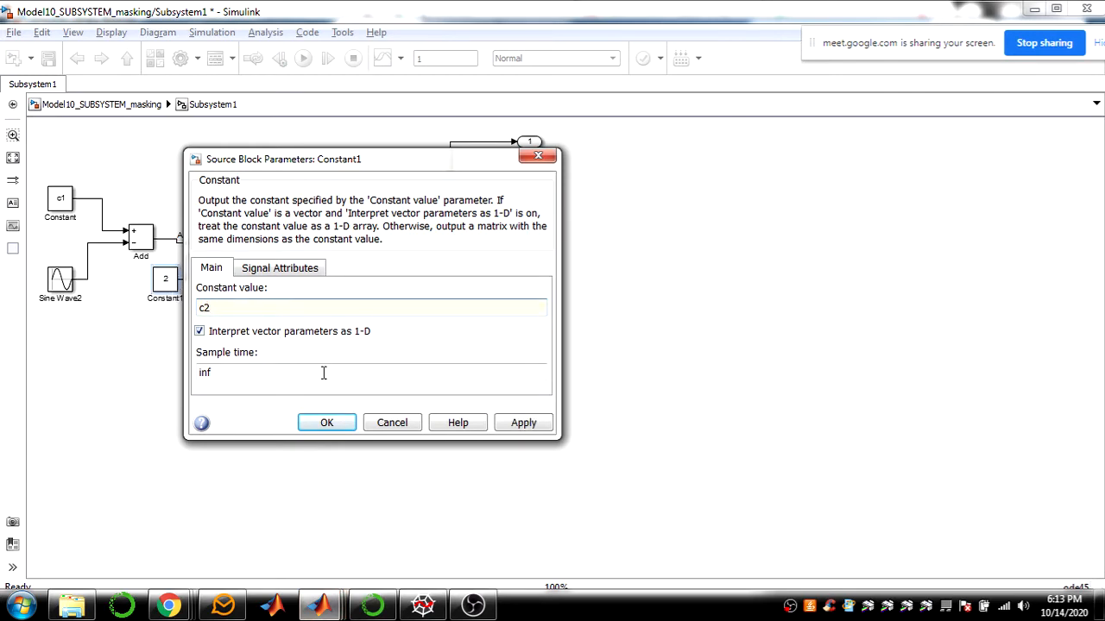
click(333, 422)
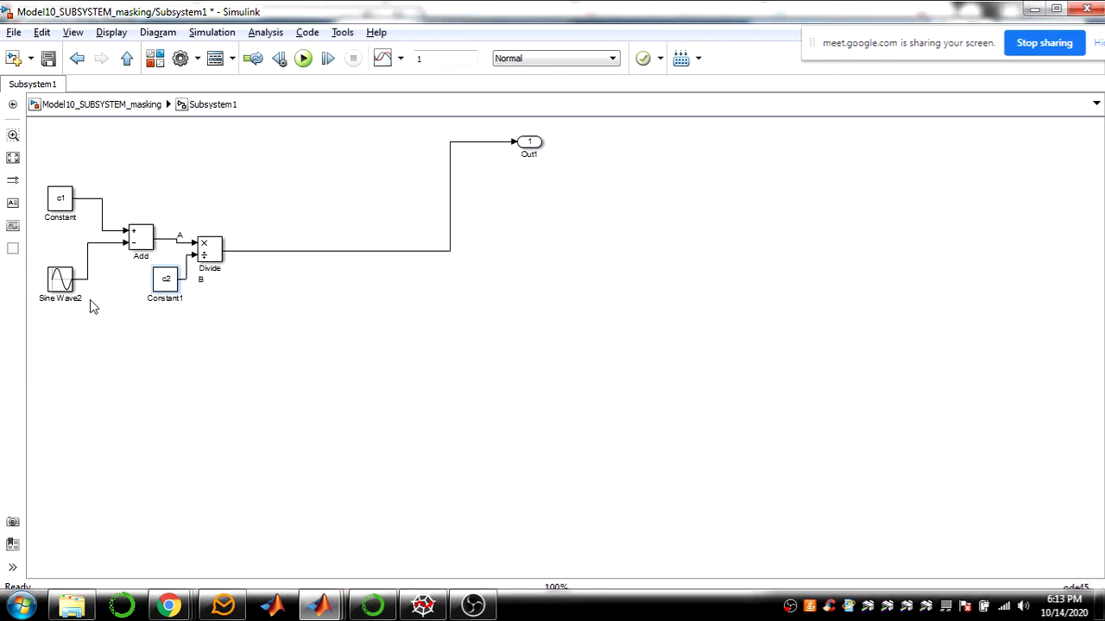
Set the frequency of the Sine Wave2 block to 2*2*pi*Fc and return to the top-level model
double_click(62, 283)
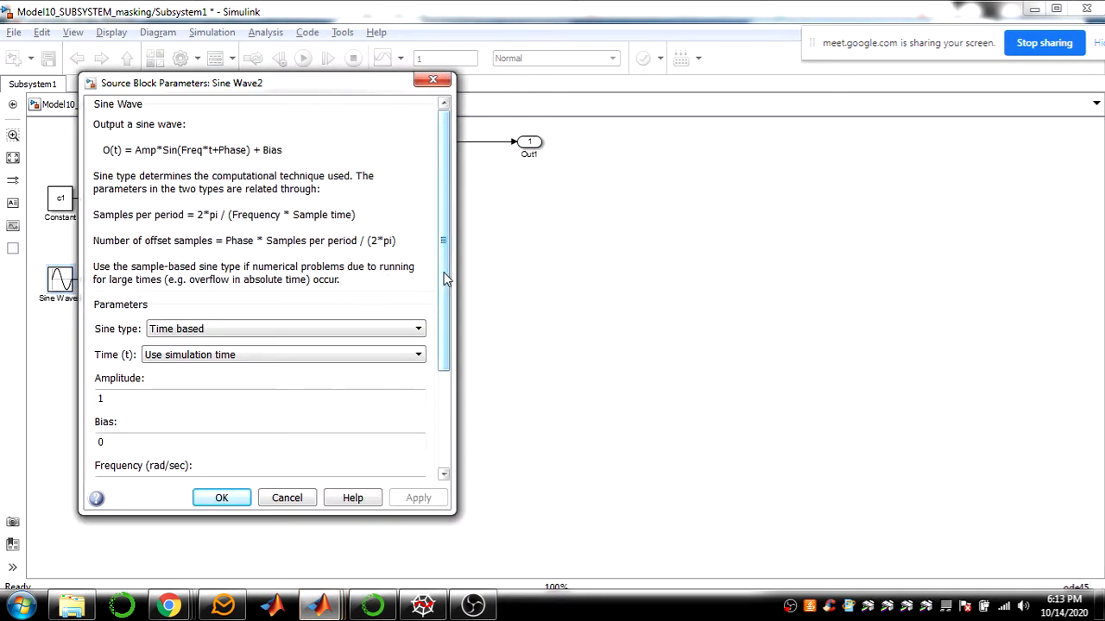
drag(444, 319, 437, 424)
click(182, 348)
click(182, 347)
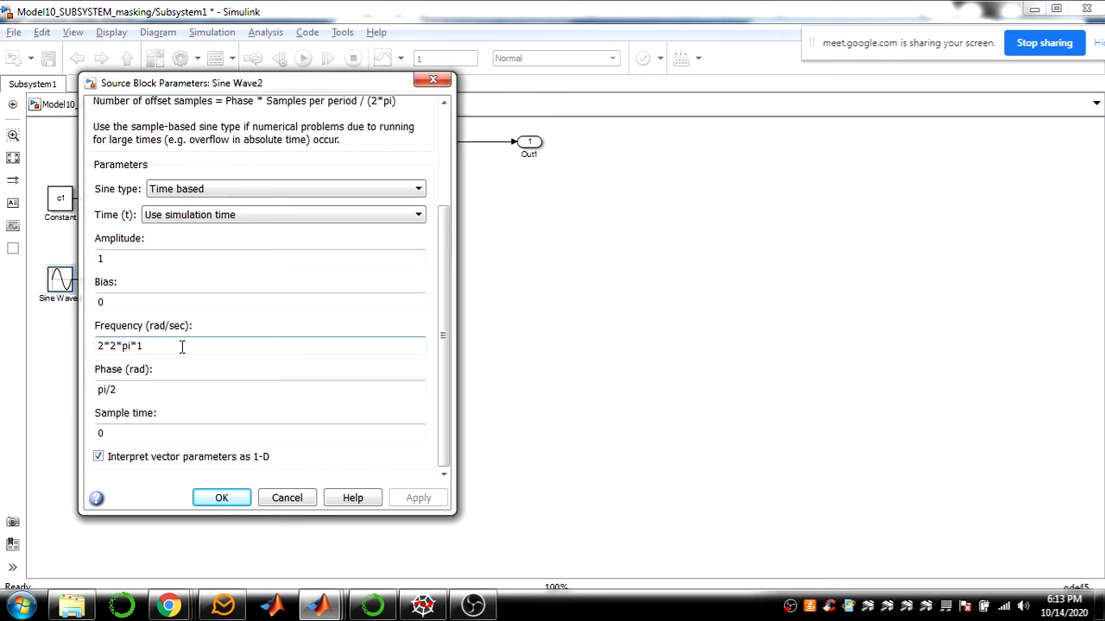
key(BackSpace)
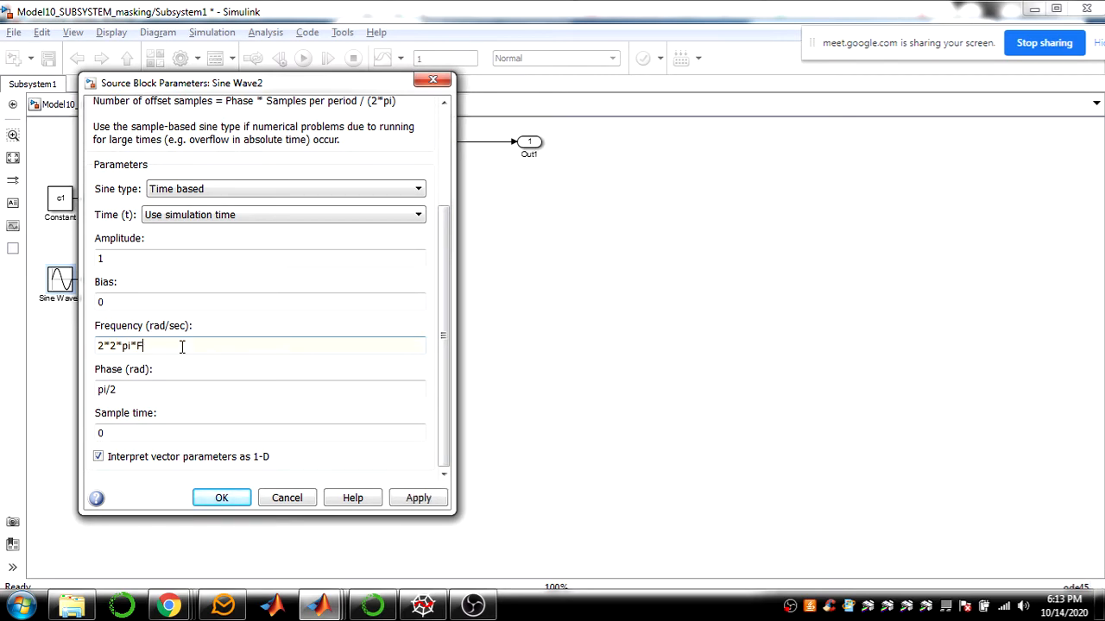
click(221, 498)
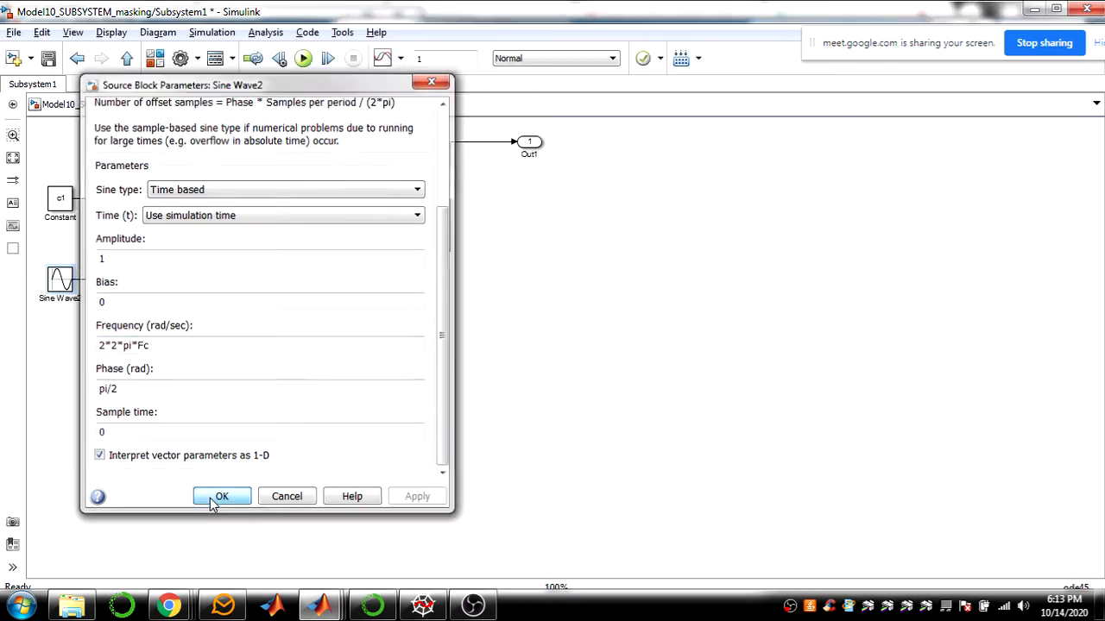
click(129, 58)
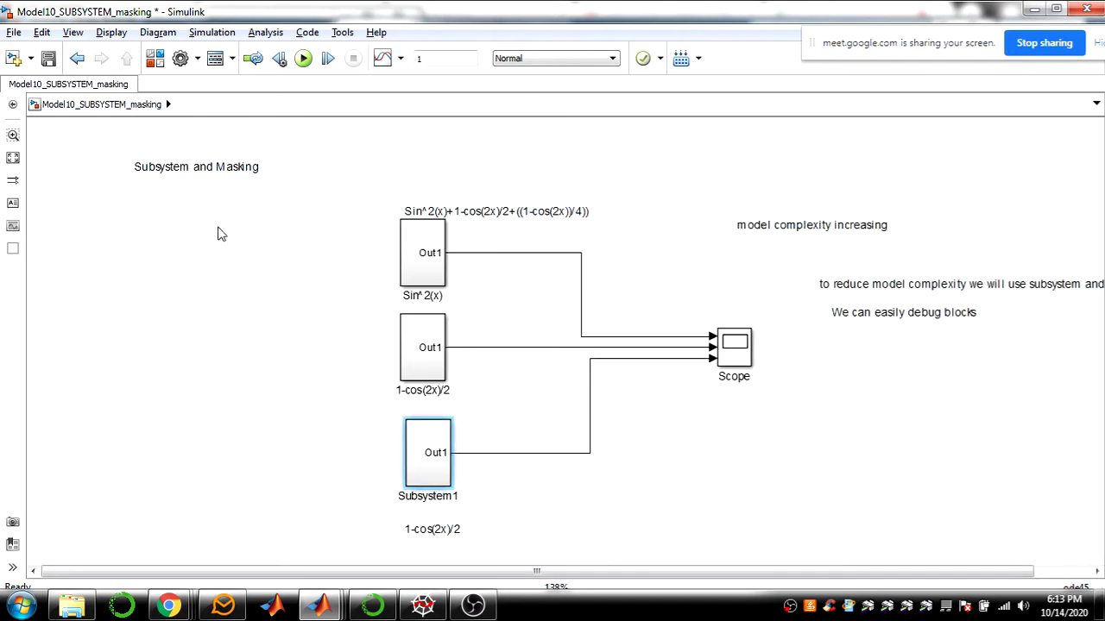
Open the Sin^2(x) subsystem and set the frequency of its Sine Wave block to 2*pi*f
double_click(425, 254)
click(74, 174)
double_click(74, 174)
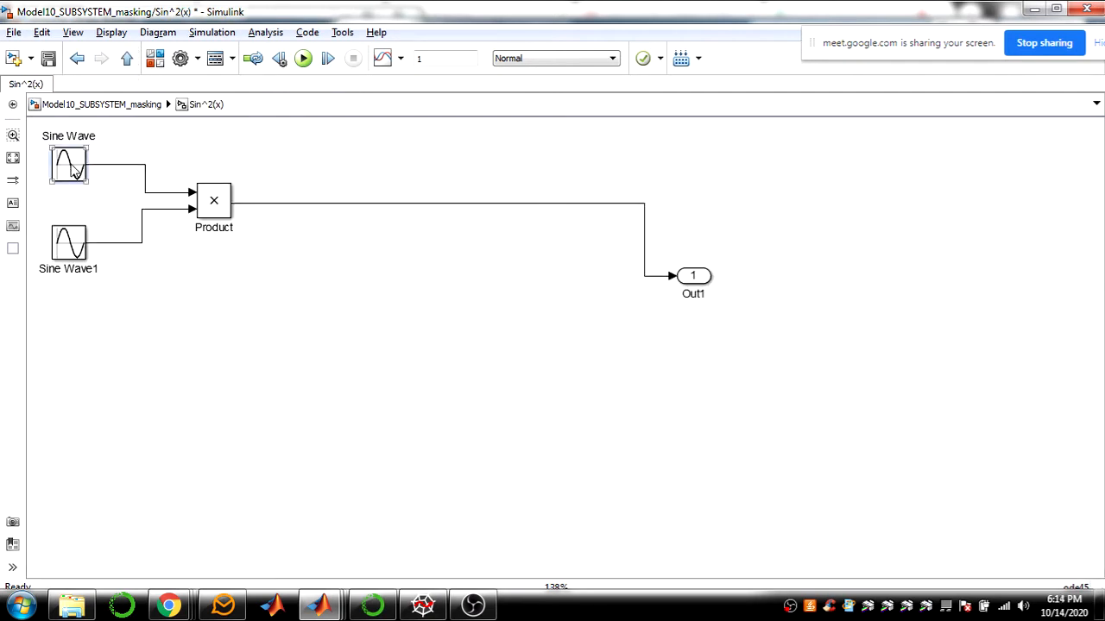
drag(451, 168, 453, 256)
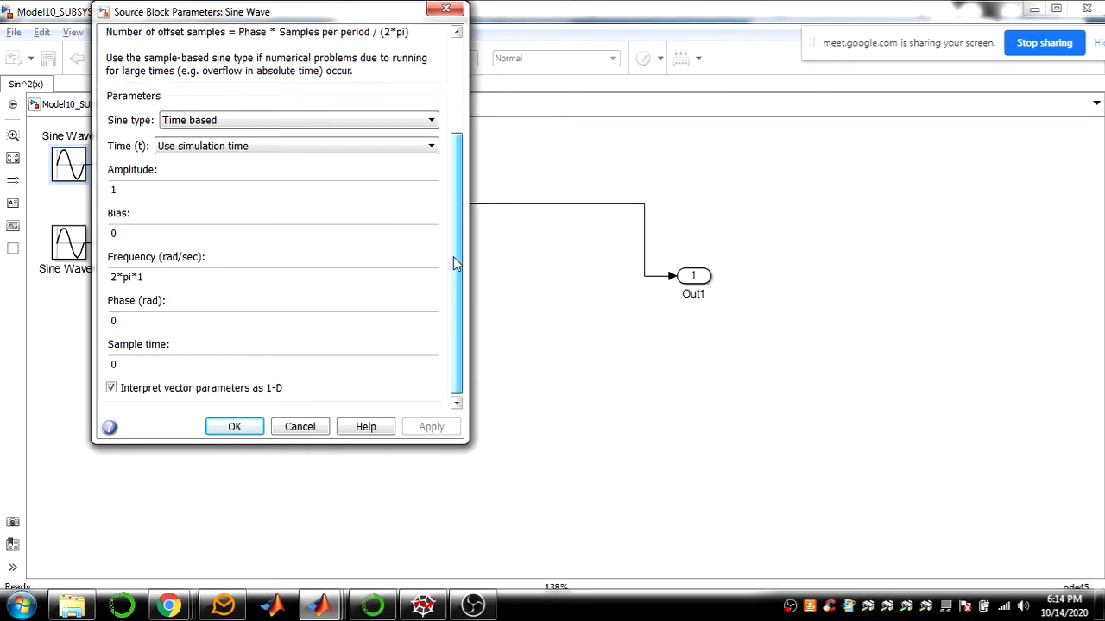
click(220, 280)
double_click(220, 281)
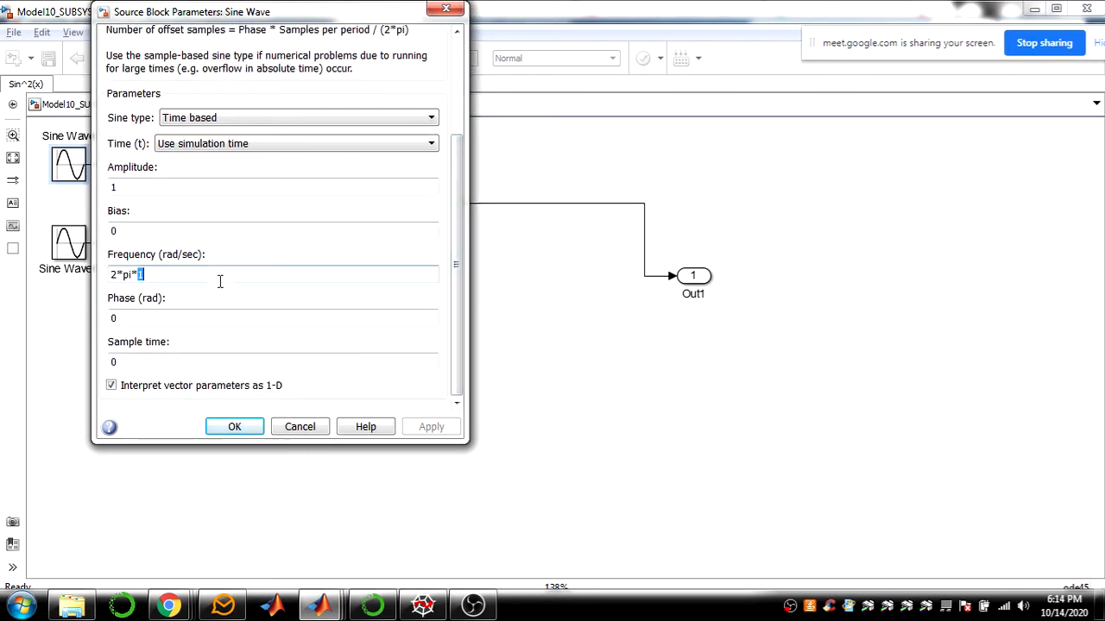
key(BackSpace)
text(f)
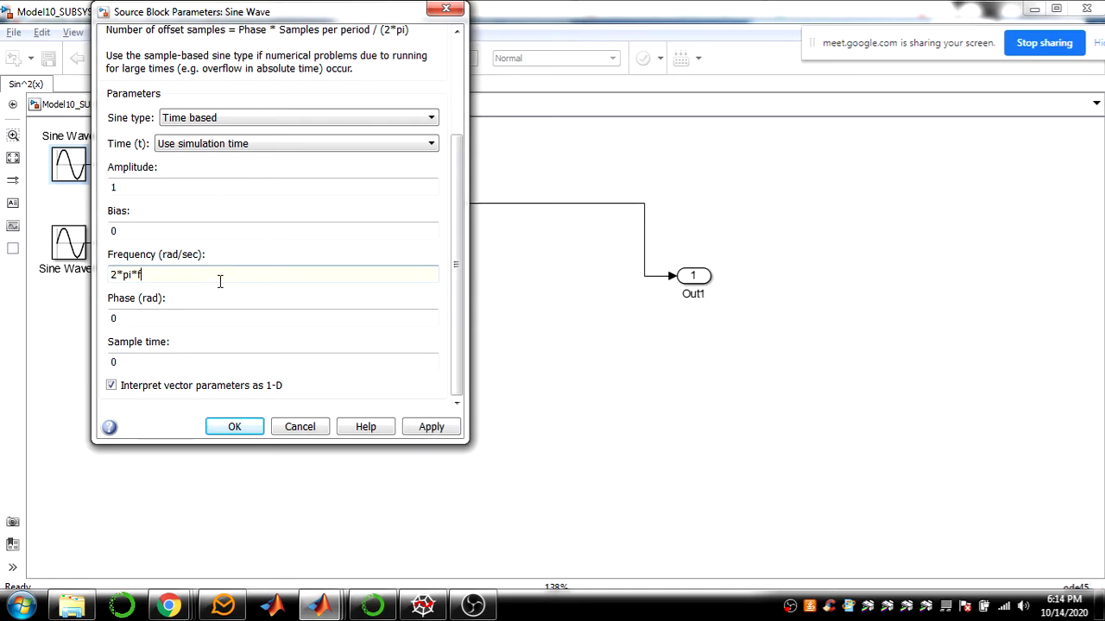
click(233, 426)
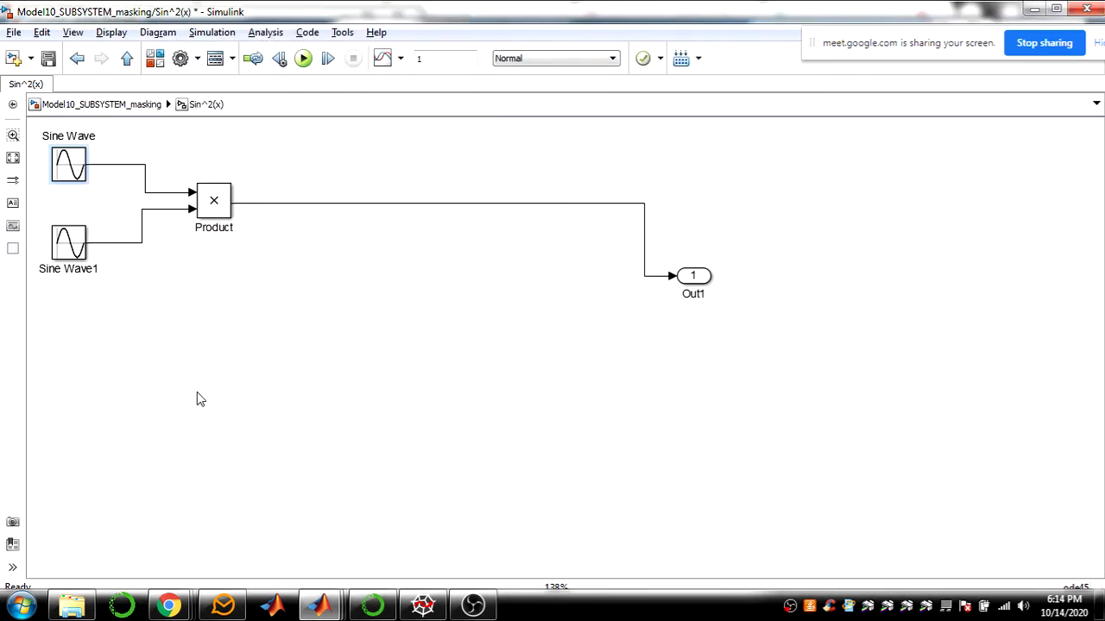
Set the frequency of the Sine Wave1 block to 2*pi*f2 and return to the top-level model
double_click(70, 242)
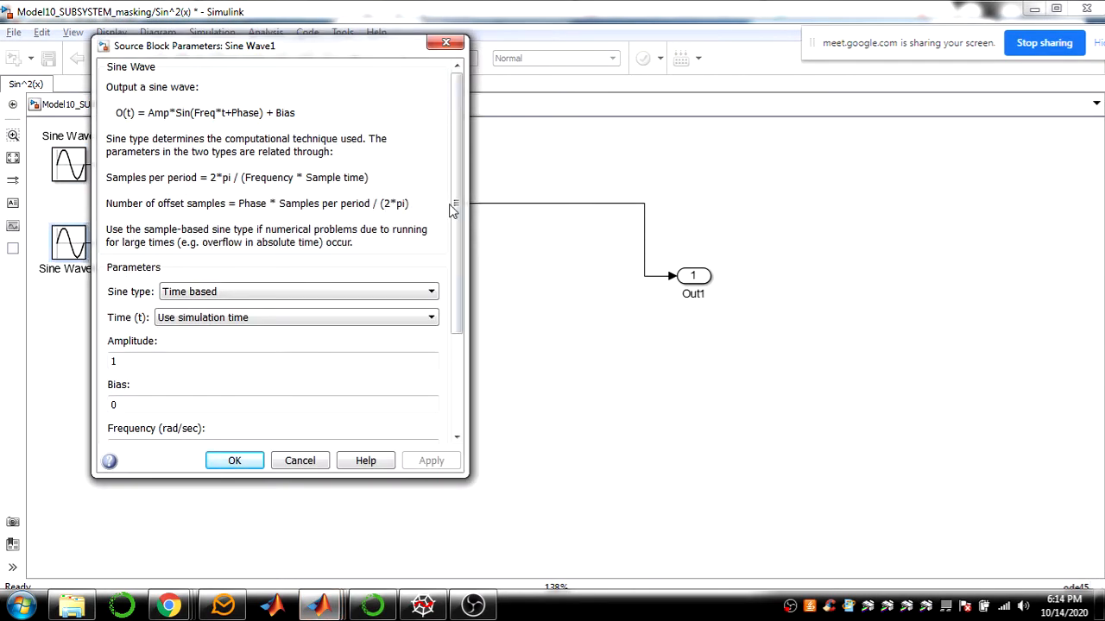
drag(453, 211, 451, 338)
click(267, 310)
double_click(254, 311)
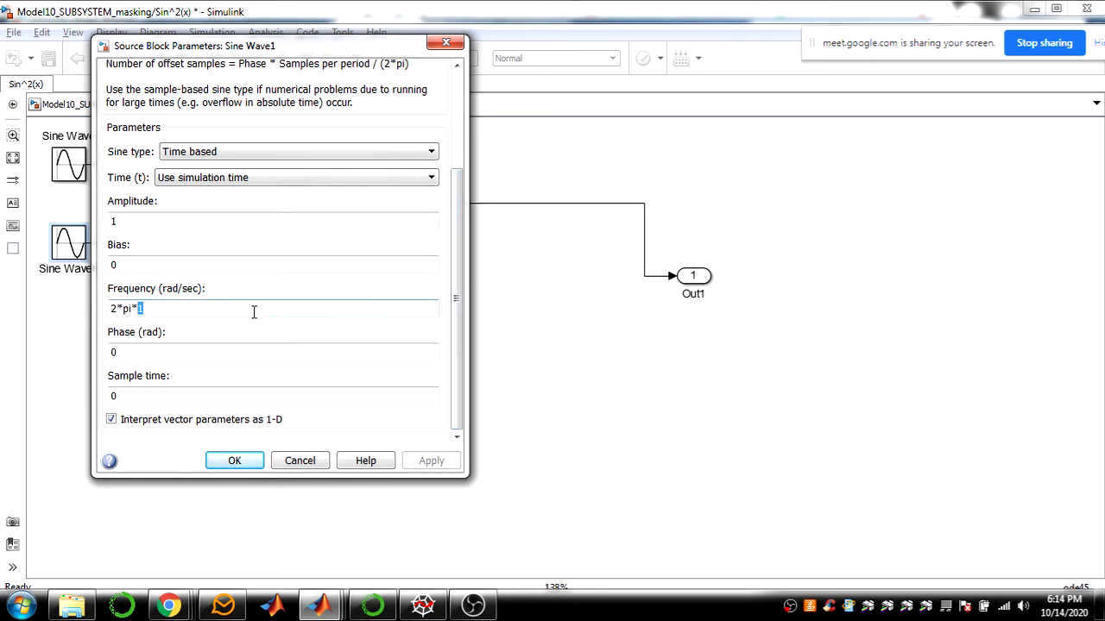
text(f2)
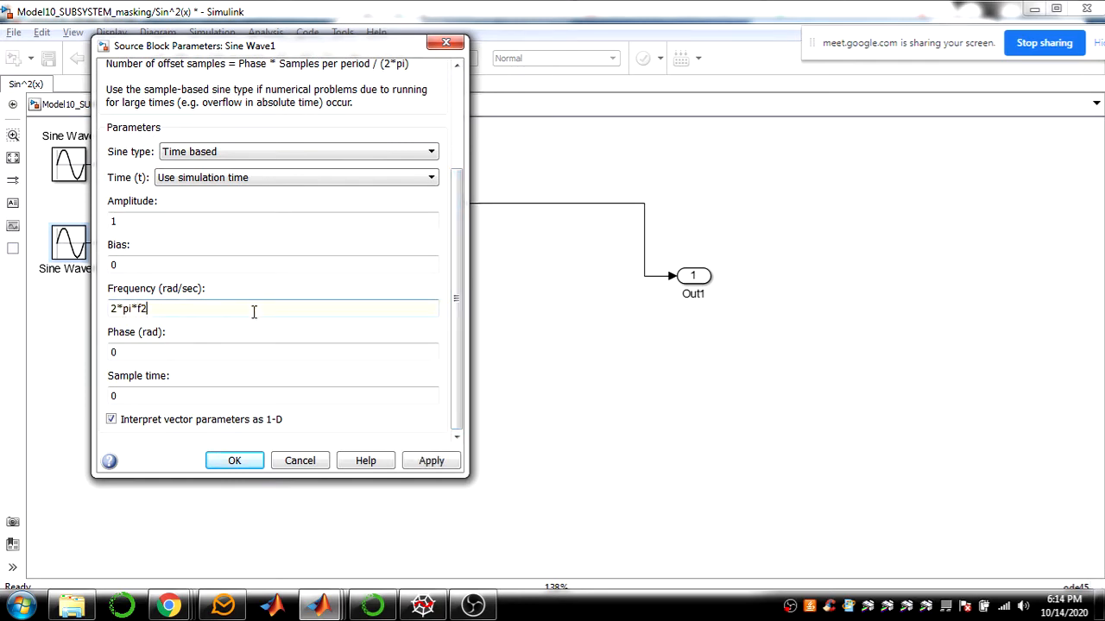
click(231, 460)
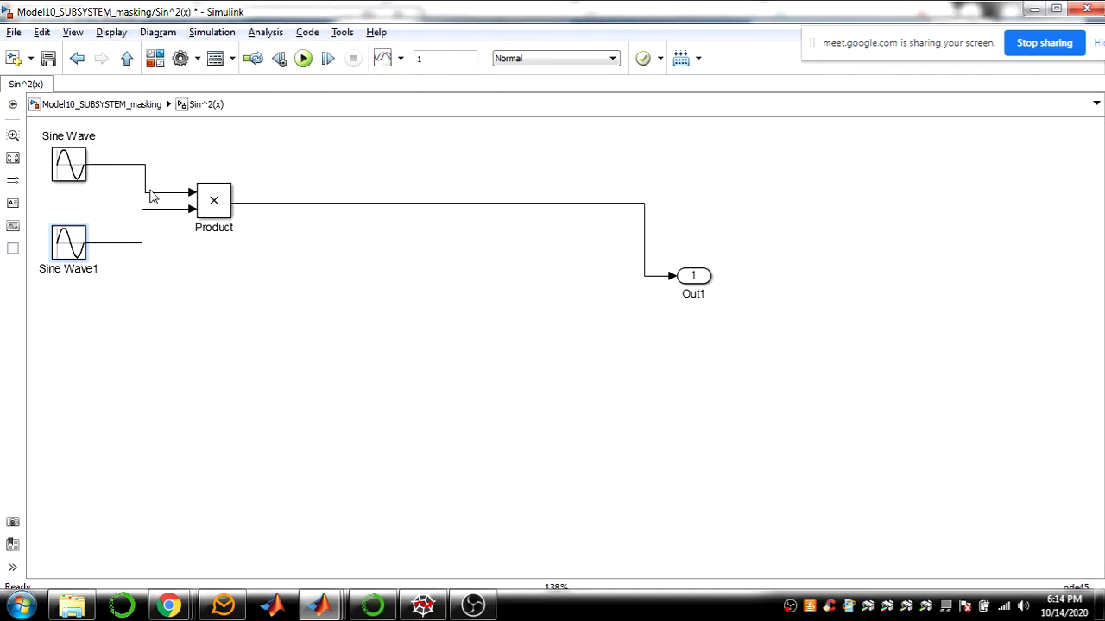
click(127, 59)
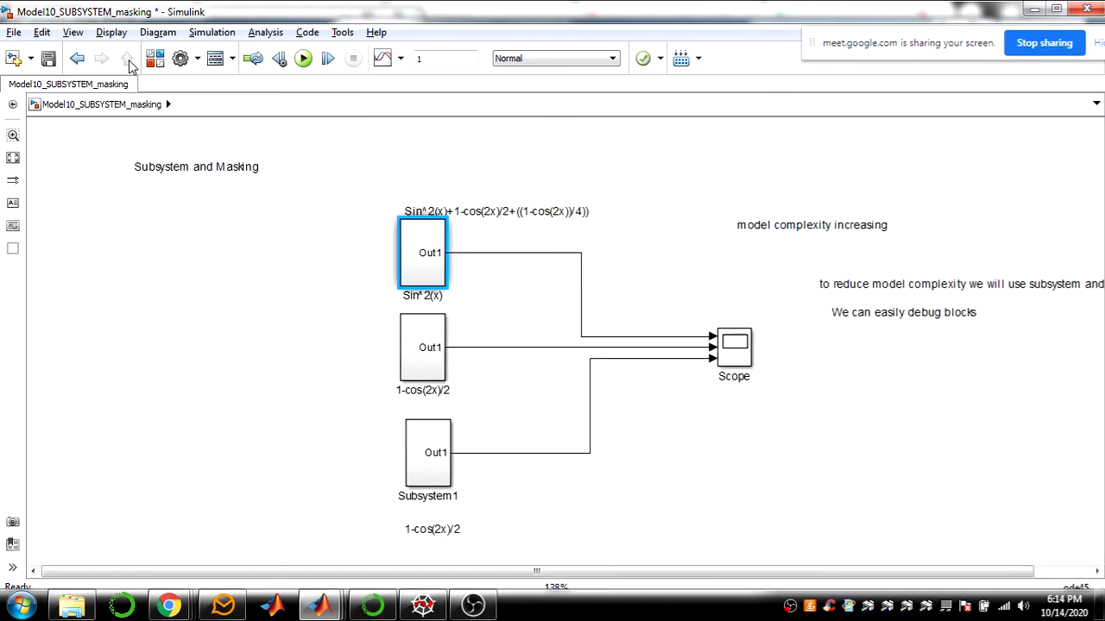
Inside the Sin^2(x) subsystem, move the Out1 port closer to the Product block and level with its output, and return to the top-level model
double_click(422, 250)
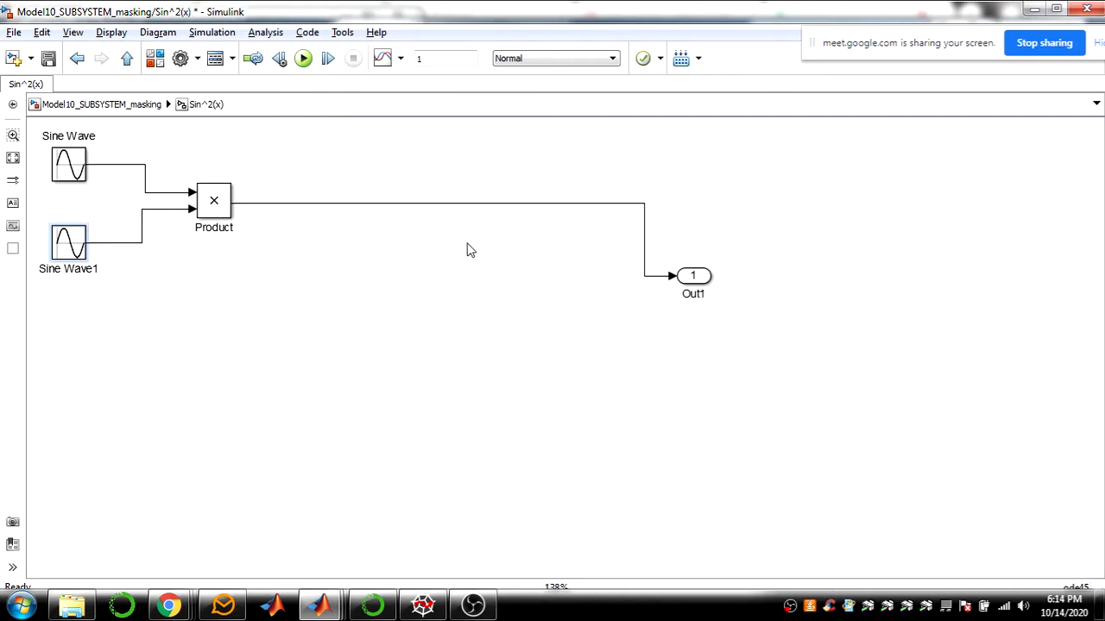
drag(695, 274, 474, 205)
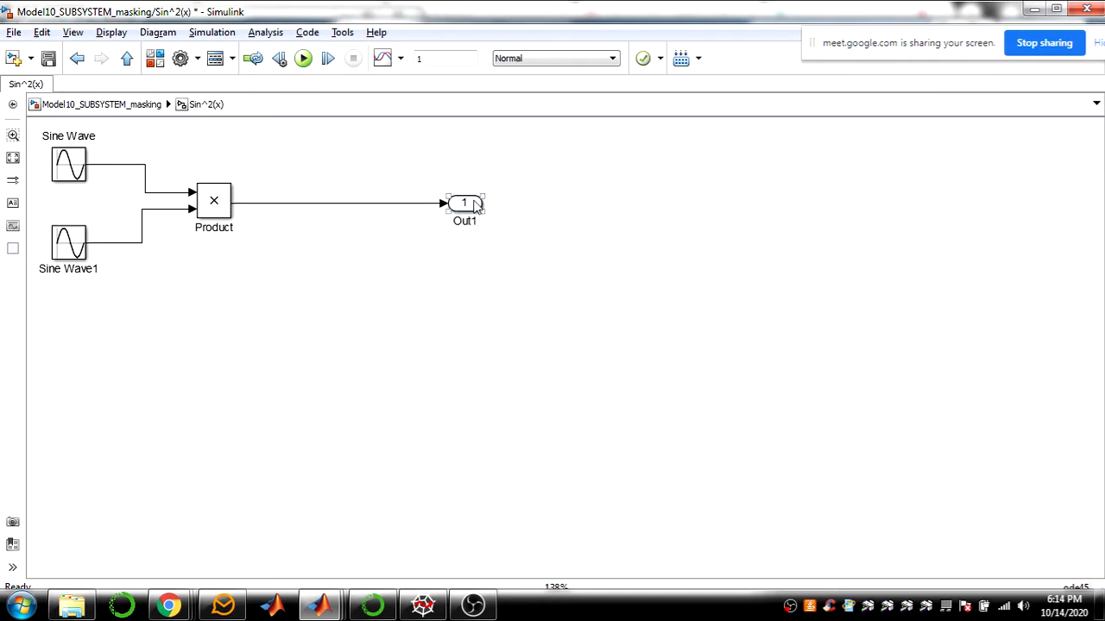
click(128, 62)
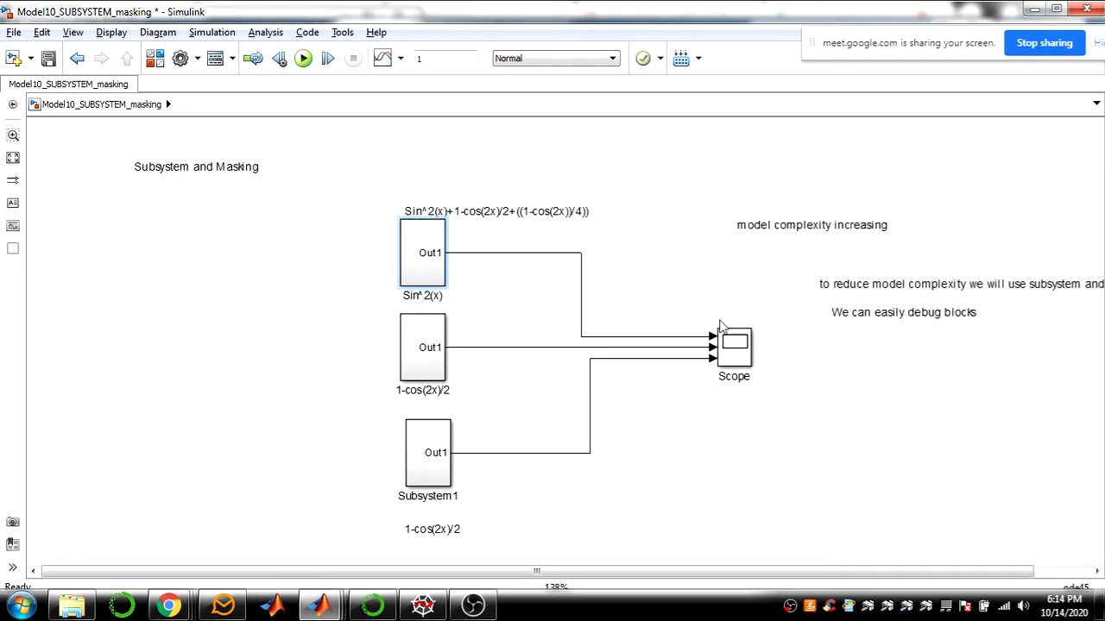
Delete the signal line from the Sin^2(x) block and reconnect its output to the first Scope input
click(734, 347)
click(470, 254)
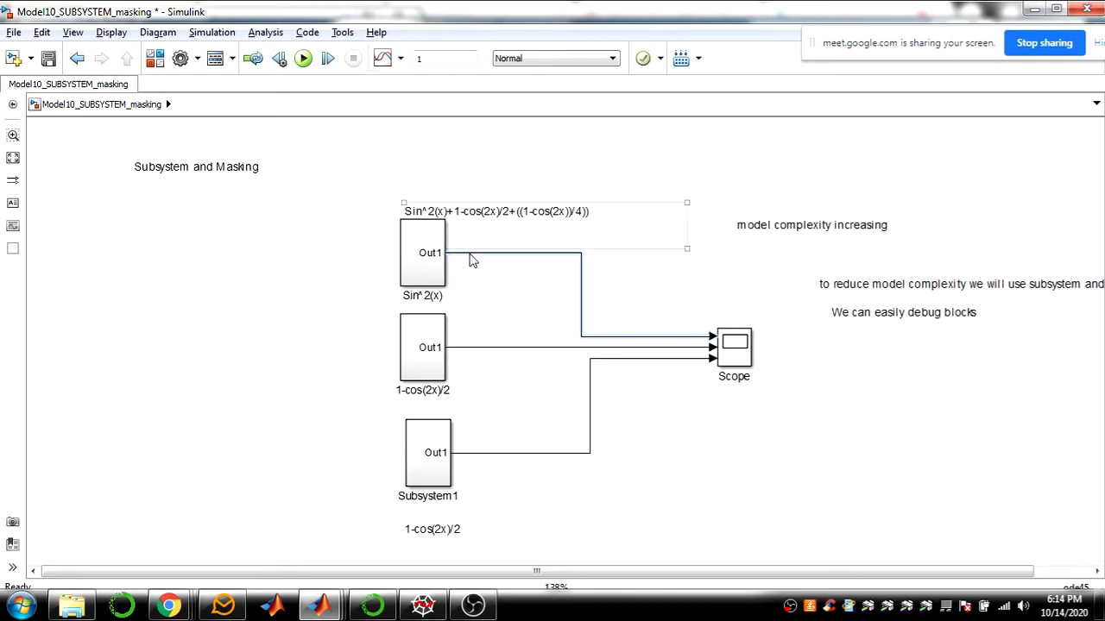
key(Delete)
mouse_move(448, 254)
mouse_down()
mouse_move(705, 320)
mouse_move(719, 336)
mouse_up()
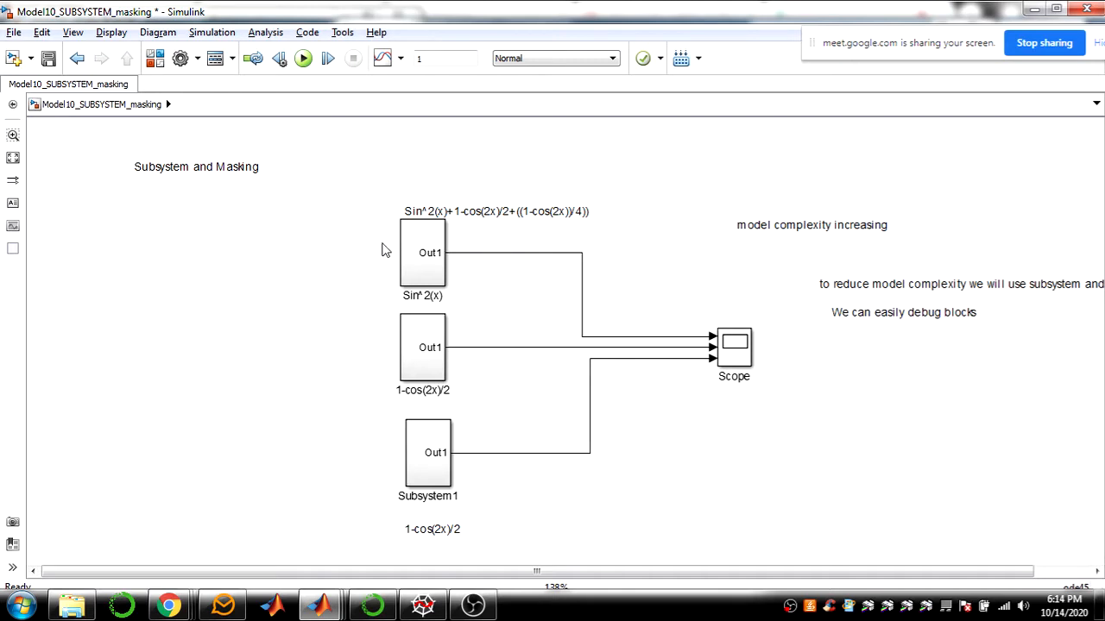
Look inside the Sin^2(x) subsystem at its Sine Wave block and return to the top-level model
double_click(413, 252)
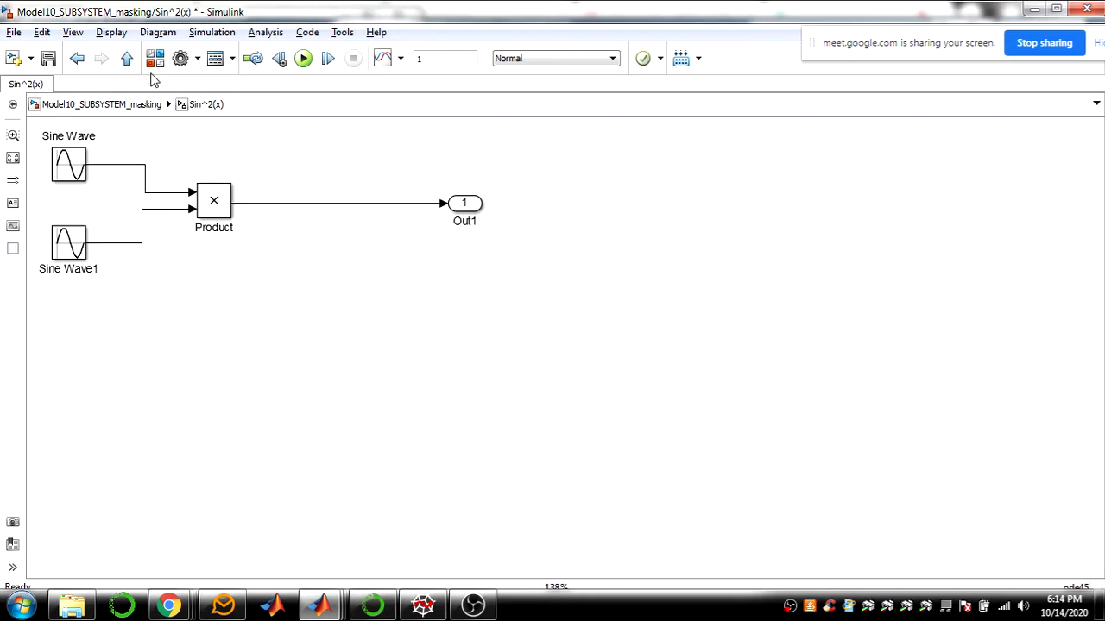
click(79, 171)
click(127, 58)
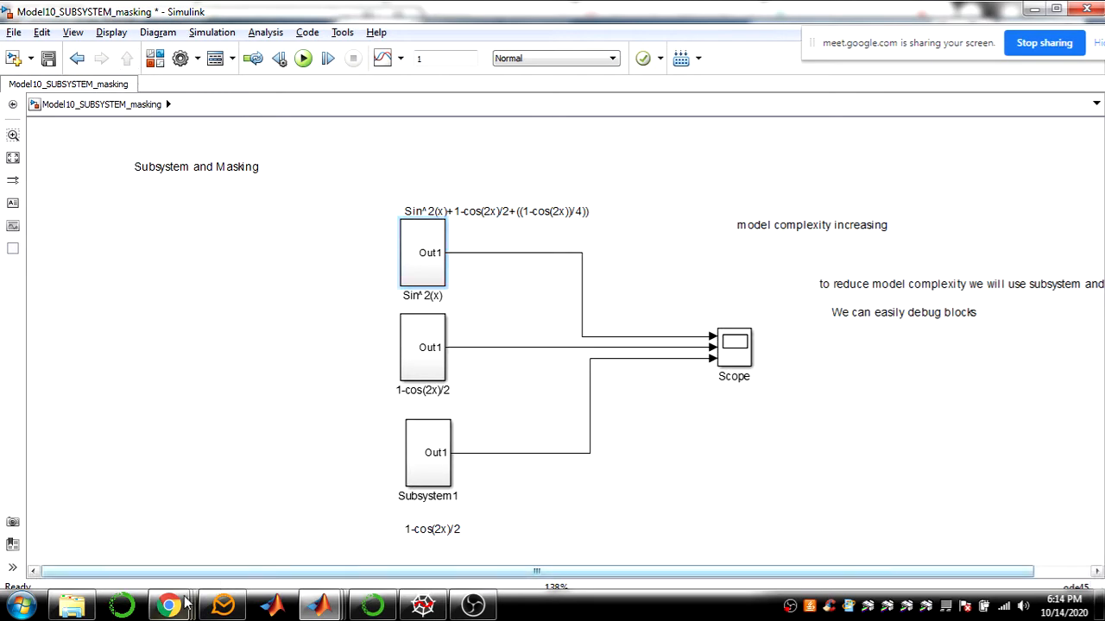
Switch to the Google Meet call in Chrome to check the meeting and return to the Simulink model
mouse_move(169, 605)
click(233, 522)
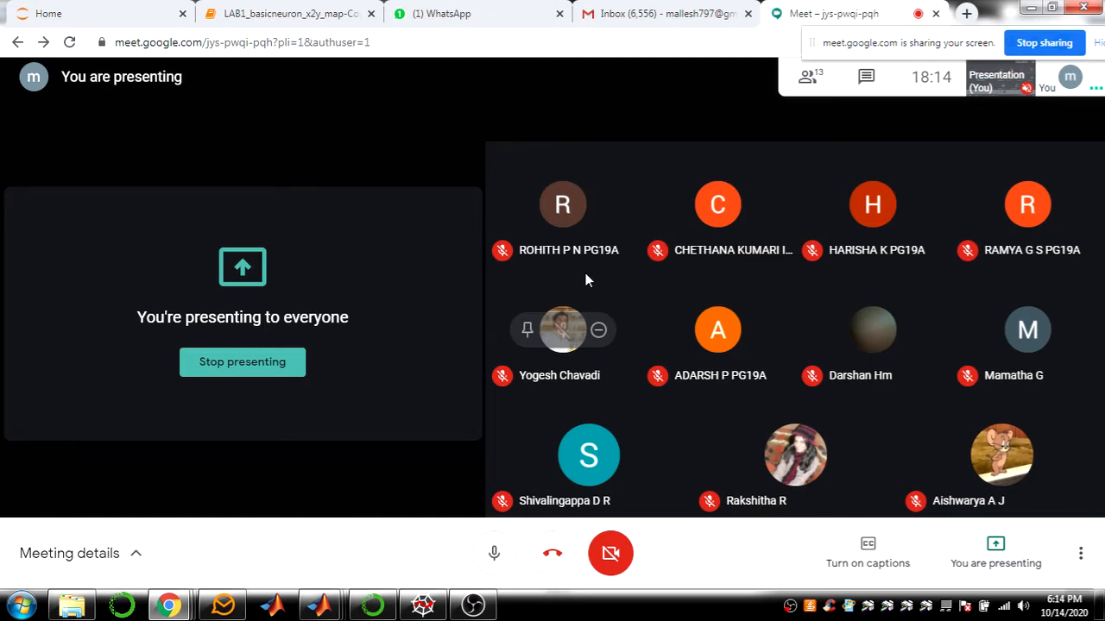
click(1030, 8)
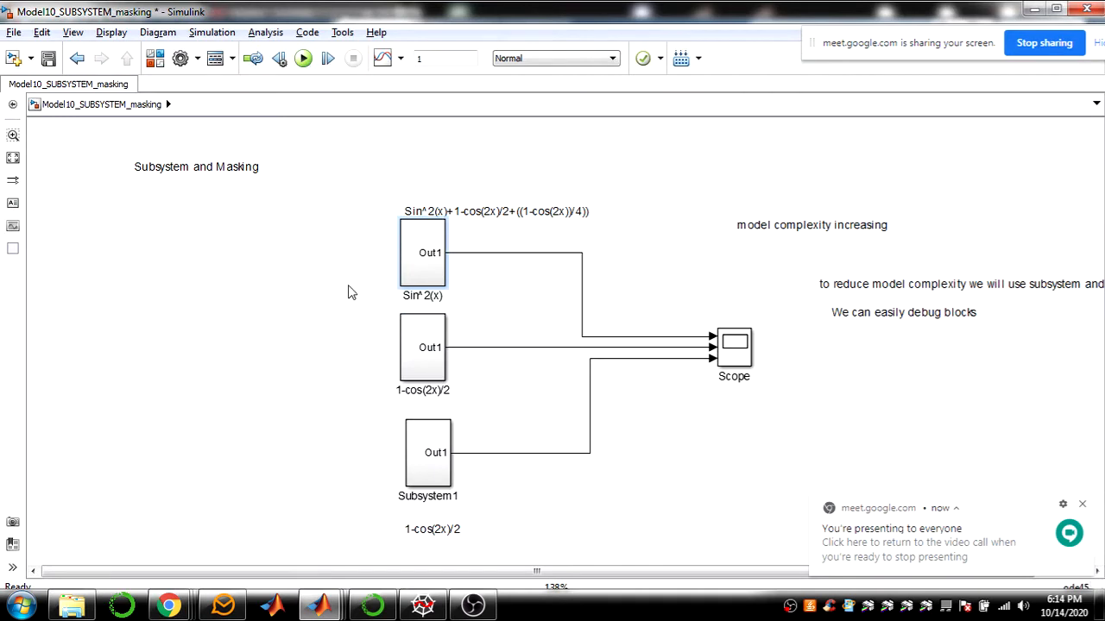
Add the annotations "f1 and f2" beside the Sin^2(x) block and "c1, c2 and Fc" beside the Subsystem1 block
double_click(112, 258)
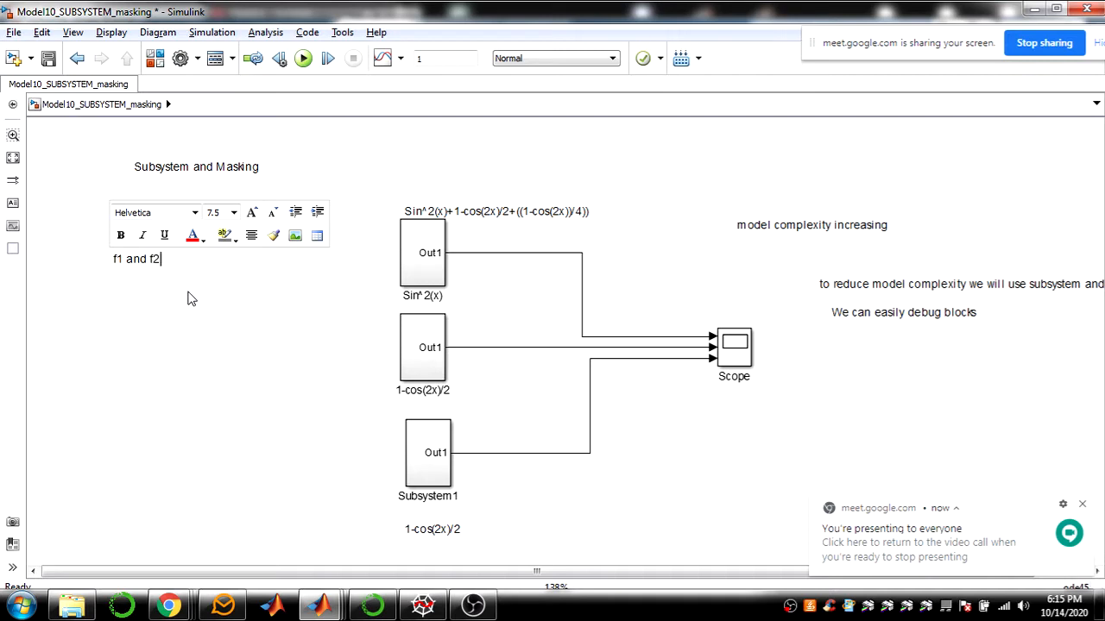
click(382, 250)
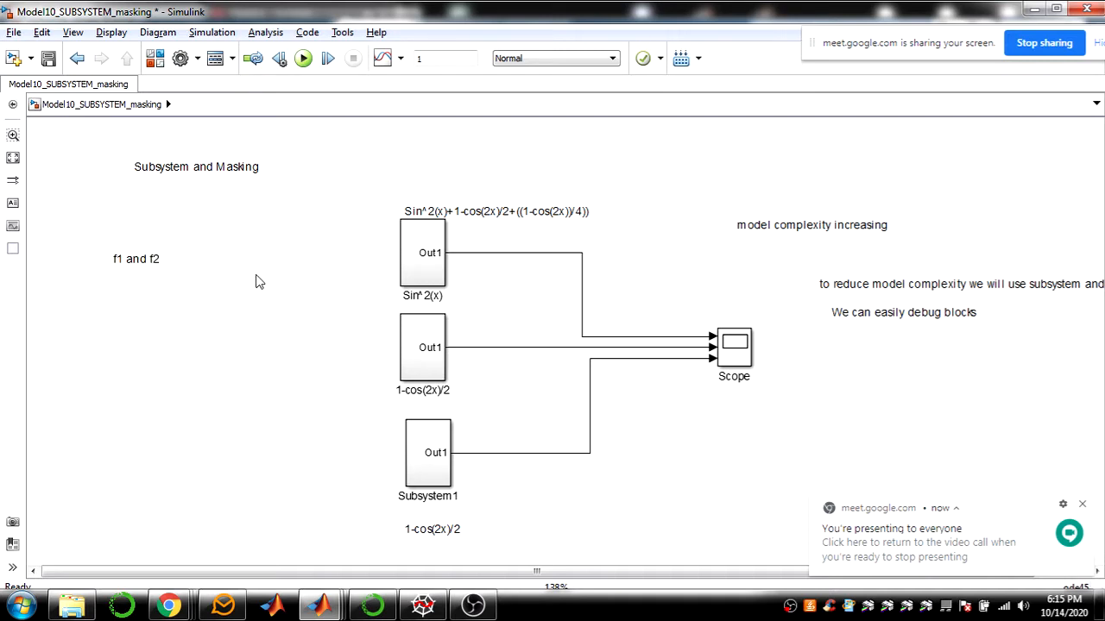
drag(140, 257, 324, 237)
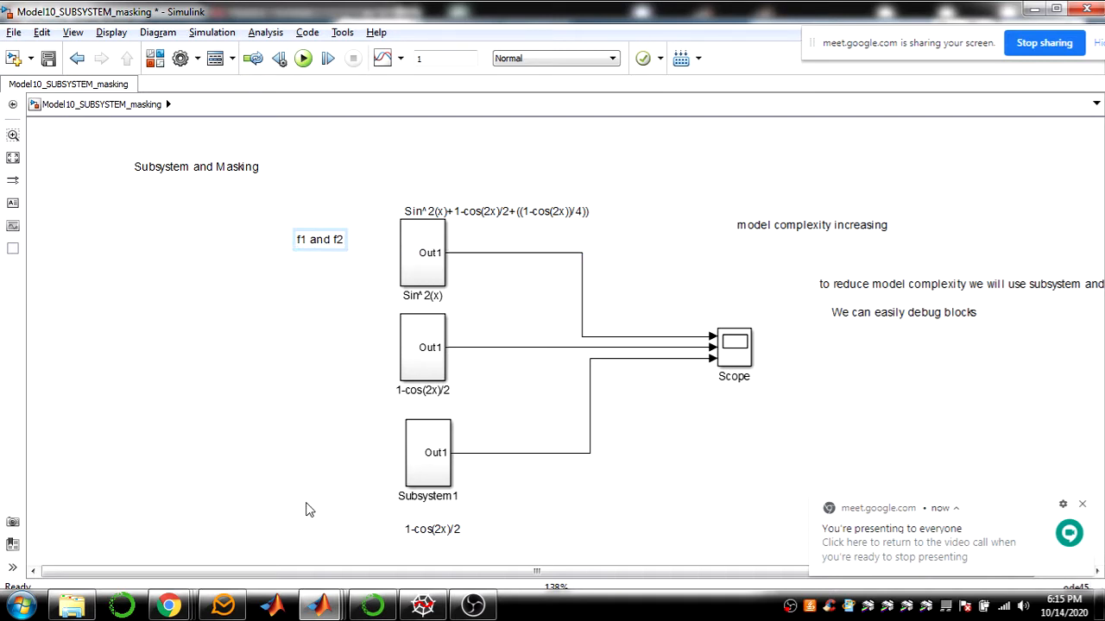
double_click(313, 455)
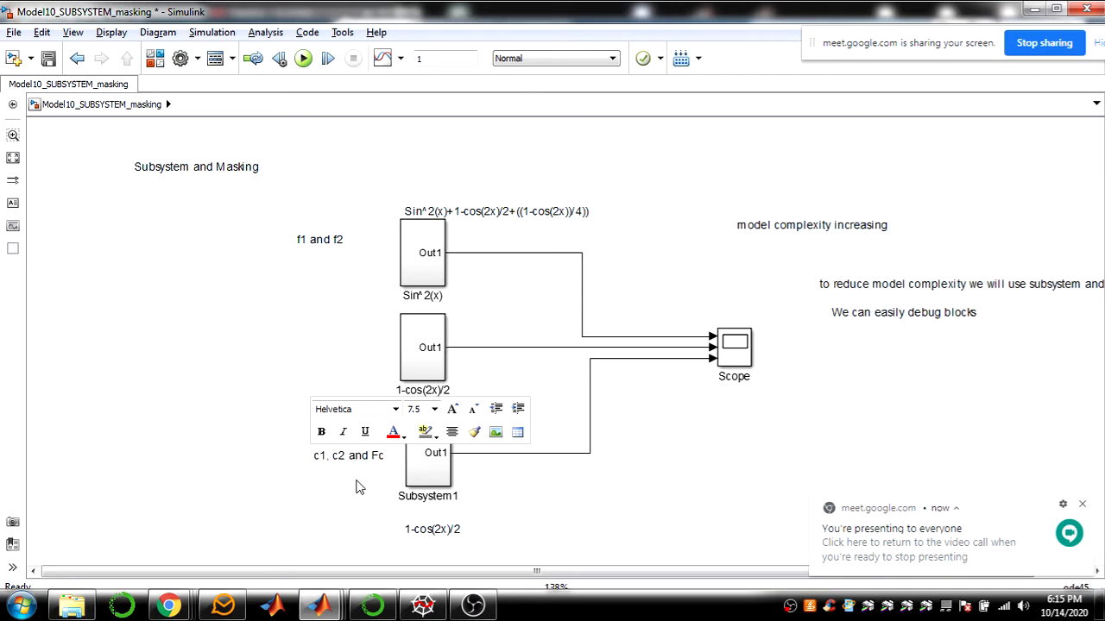
click(315, 488)
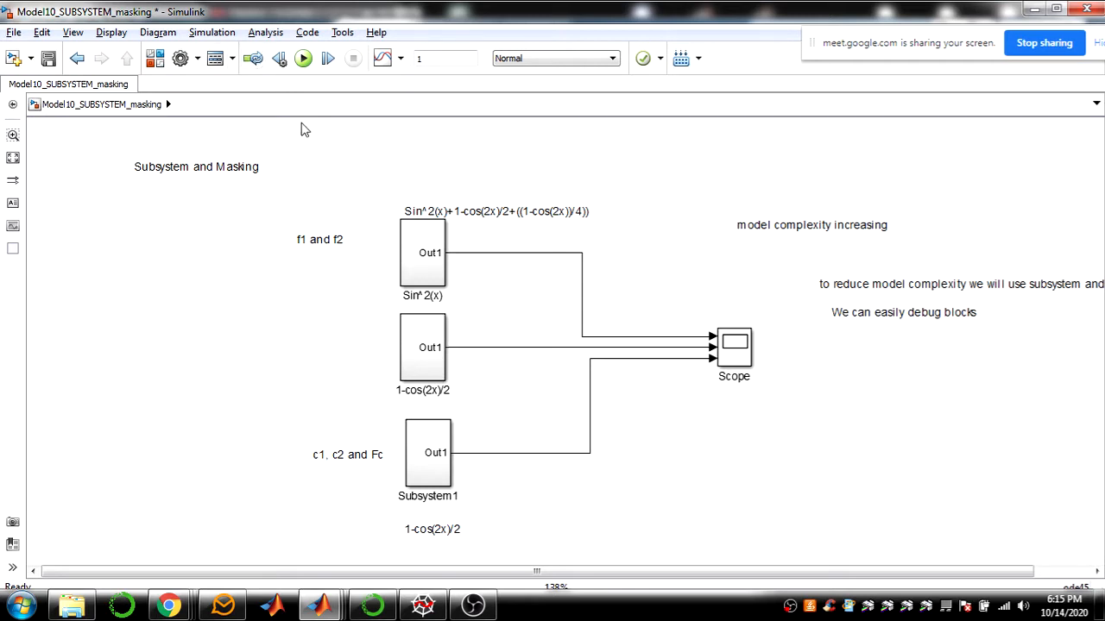
Run the simulation of the masking model and close the Diagnostic Viewer
click(303, 57)
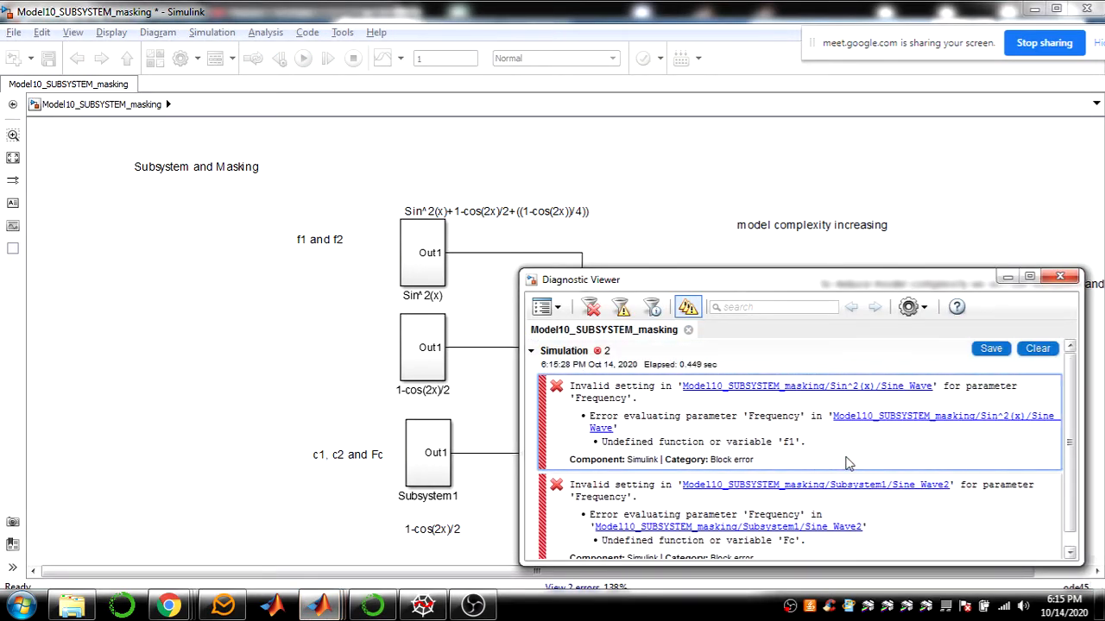
click(1059, 279)
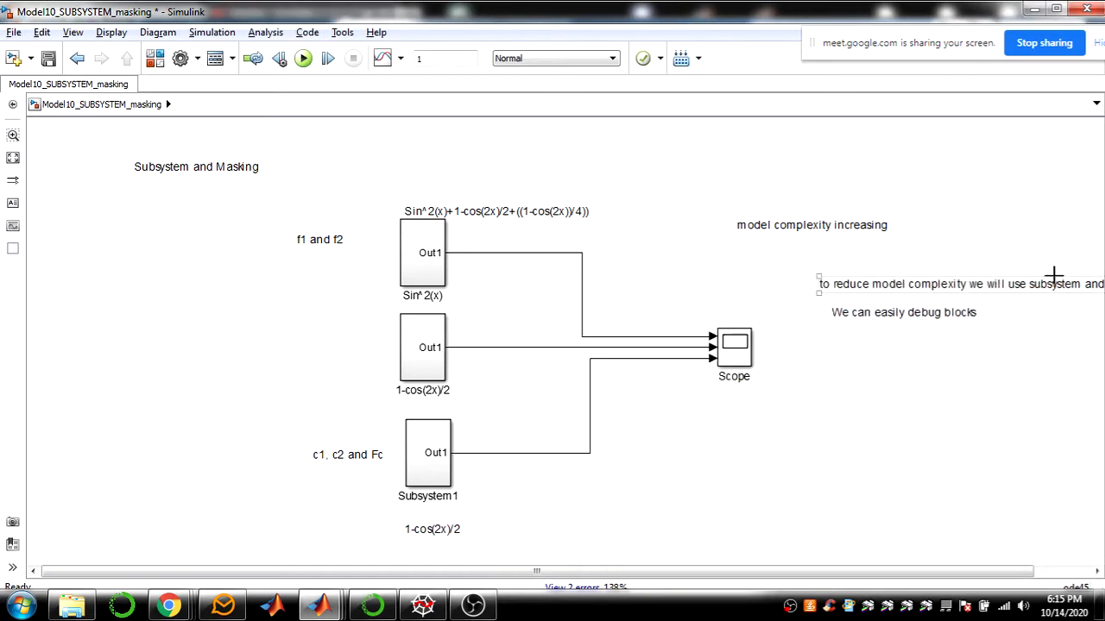
Close the empty untitled model and minimise the other Simulink windows to reach the MATLAB main window
click(1034, 10)
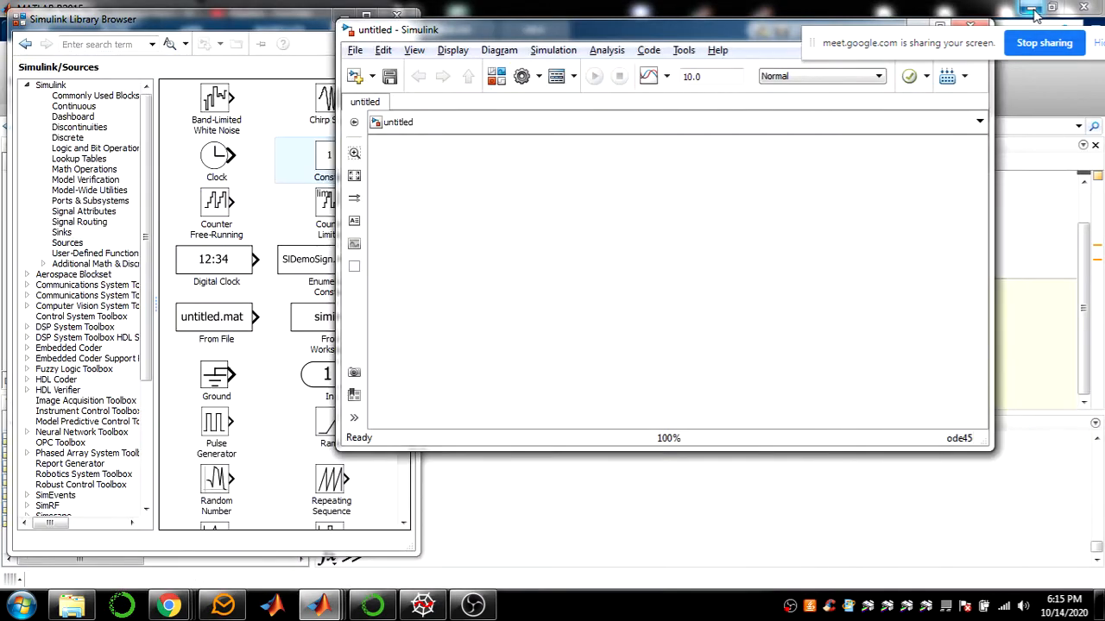
drag(753, 35, 635, 182)
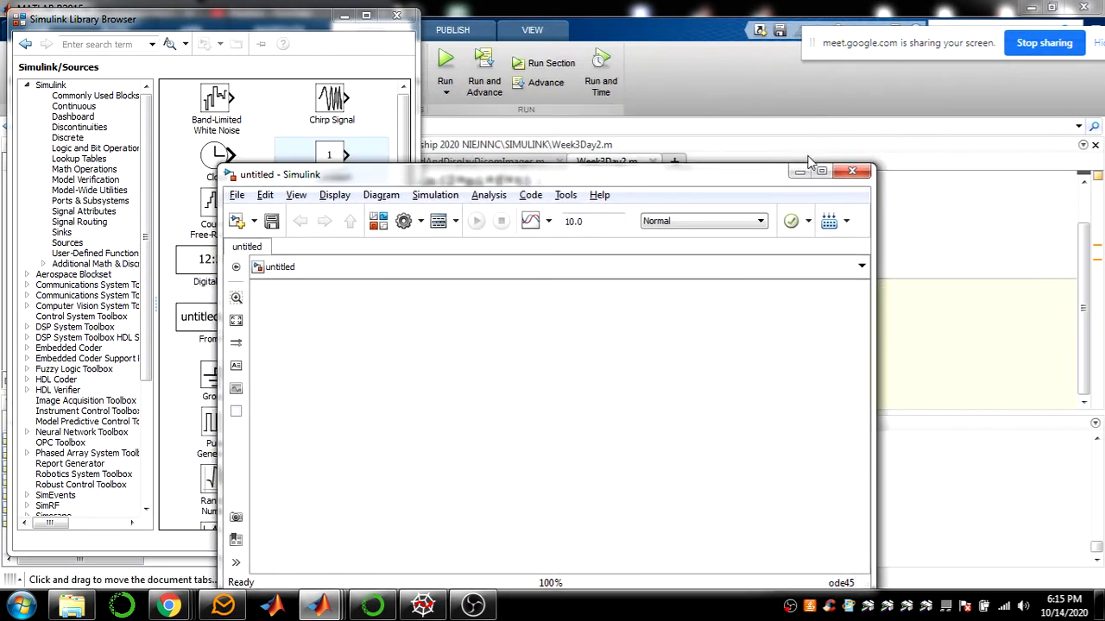
click(862, 172)
click(343, 15)
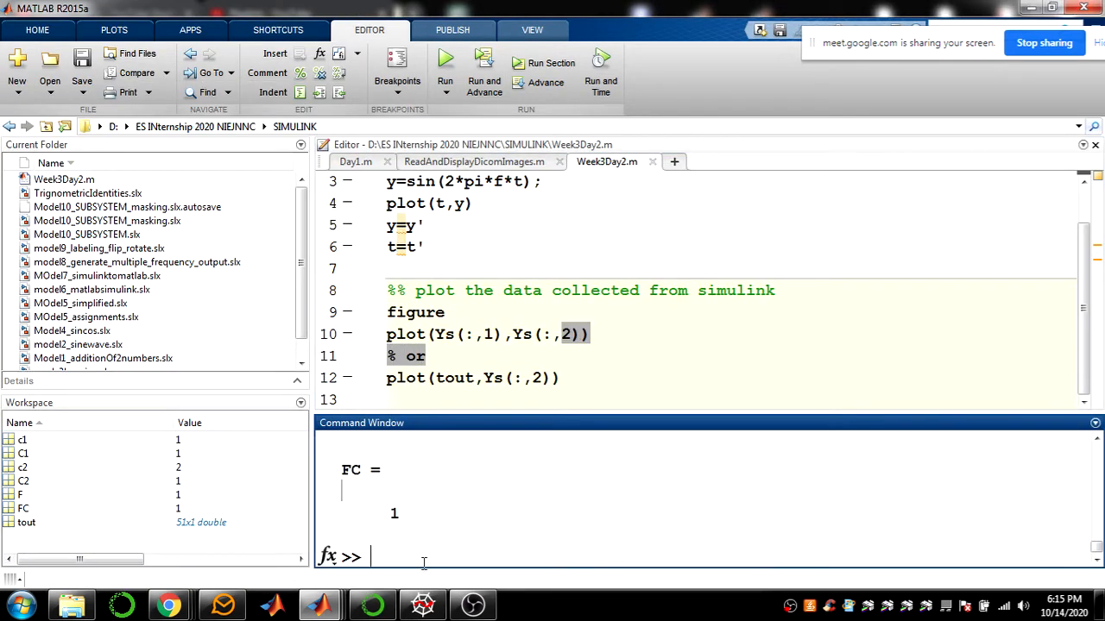
Clear all workspace variables with clear all, empty the Command Window with clc, and return to the Model10_SUBSYSTEM_masking model
text(cl)
key(Return)
text(cle)
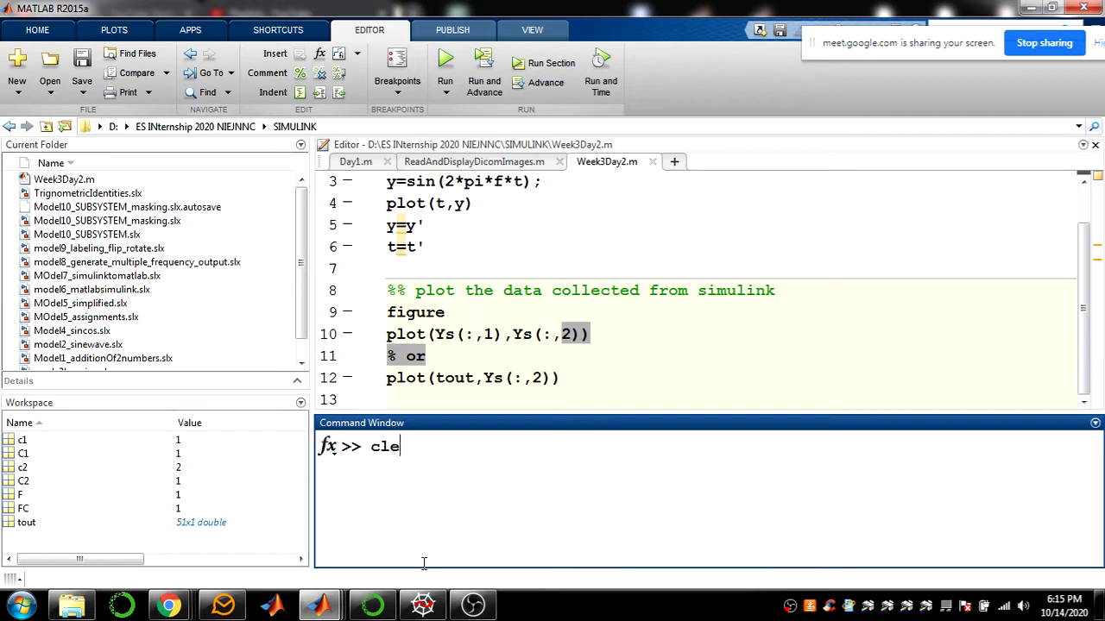
text(ar all)
key(Return)
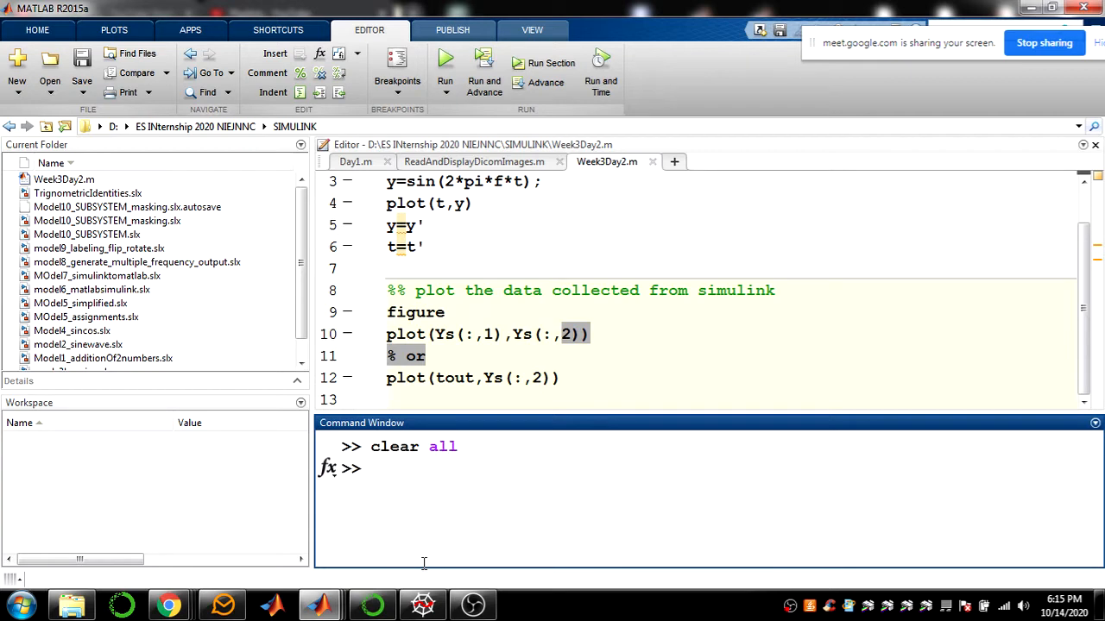
text(clc)
key(Return)
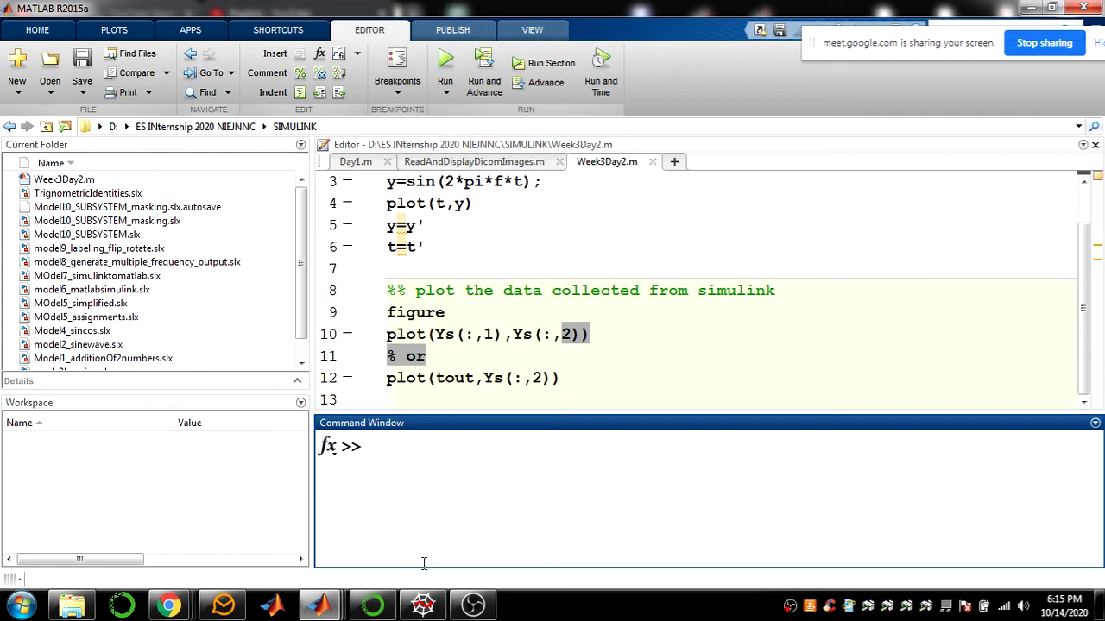
click(321, 604)
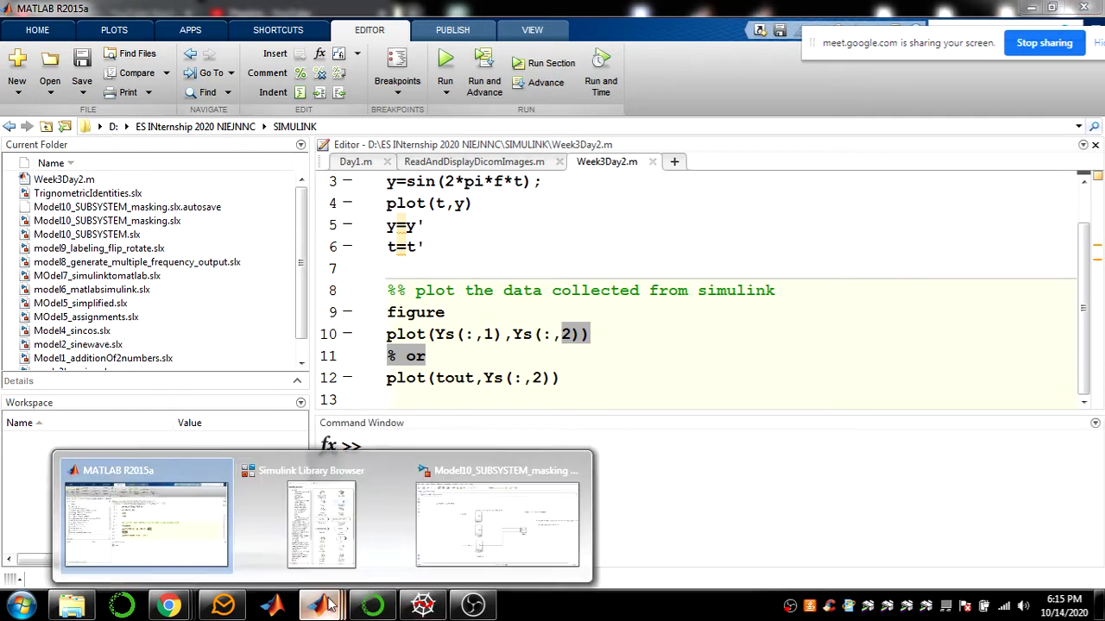
click(448, 534)
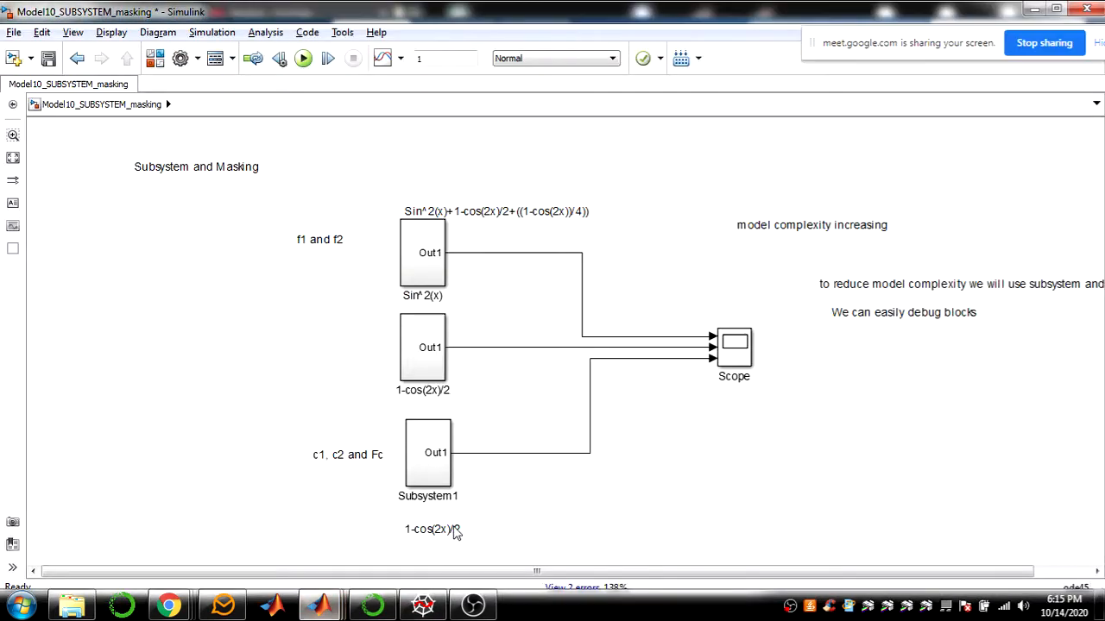
View the Sine Wave block's parameters in the Sin^2(x) subsystem, cancel the dialog and return to the top-level model
click(433, 369)
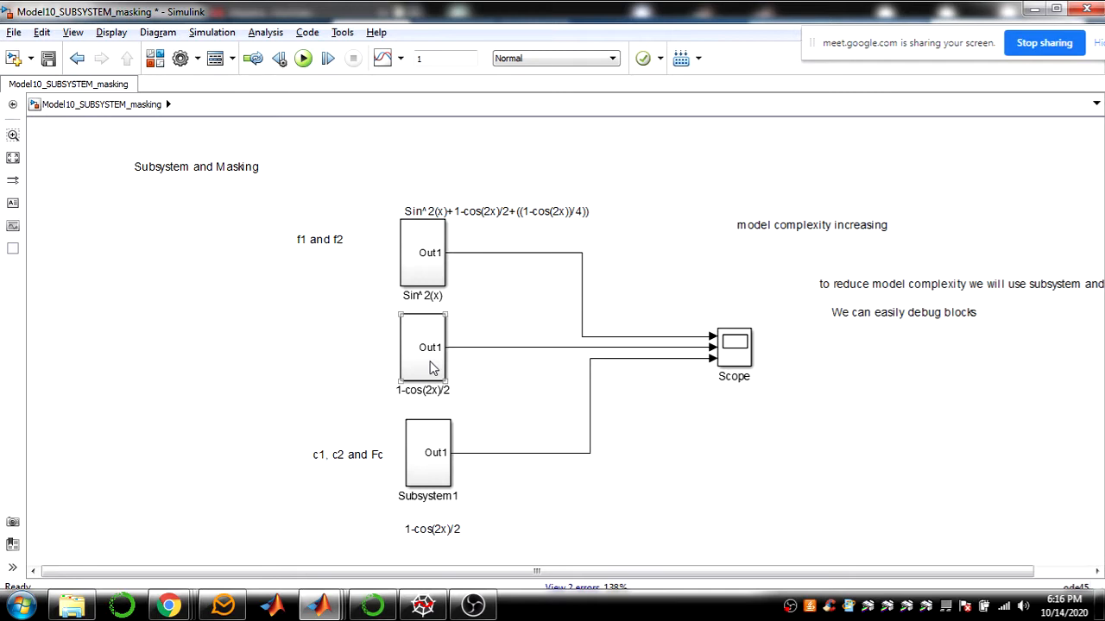
double_click(425, 256)
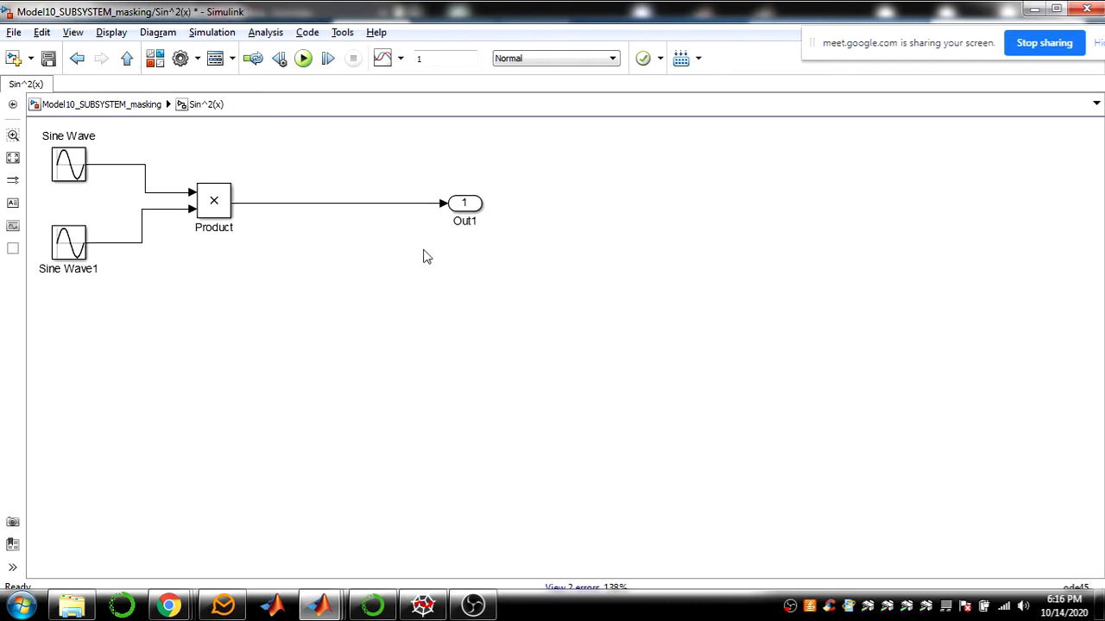
double_click(69, 169)
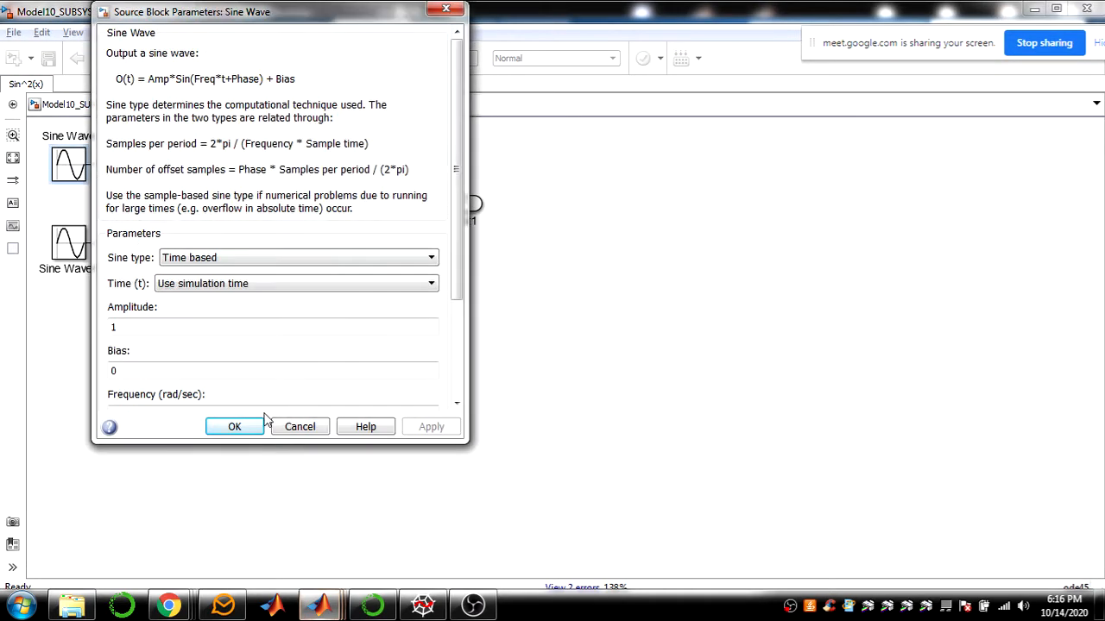
click(293, 427)
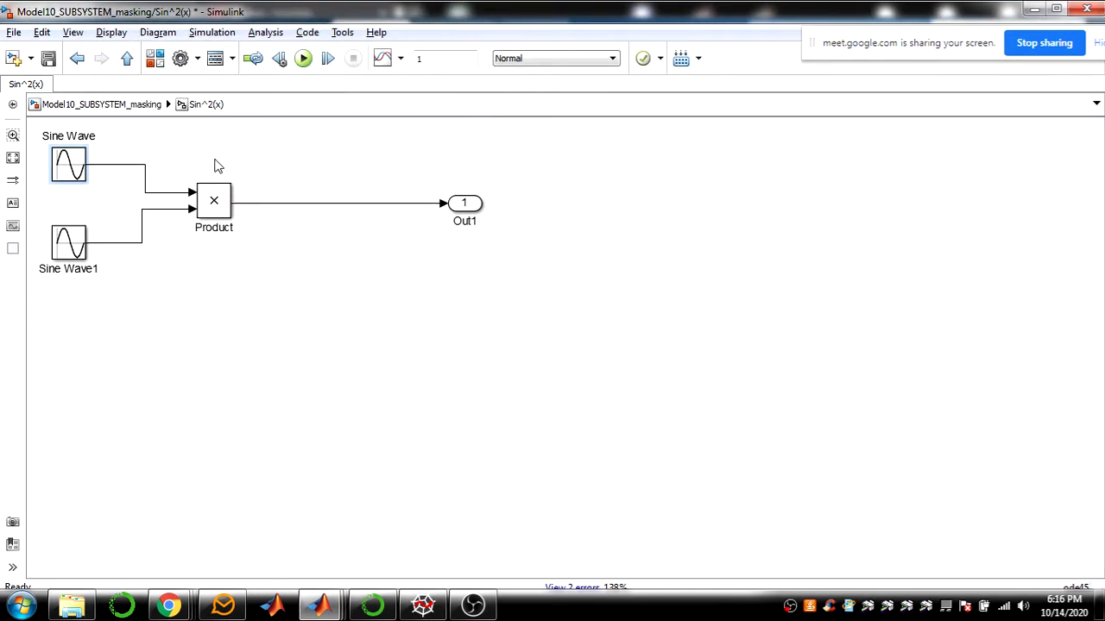
click(127, 58)
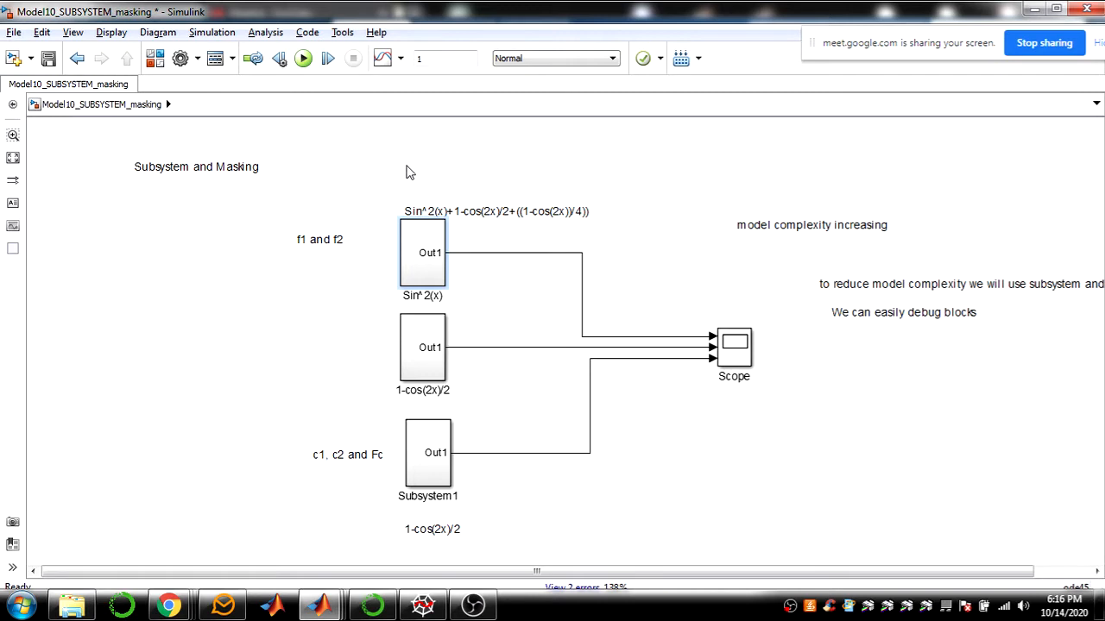
click(414, 255)
right_click(415, 273)
click(266, 259)
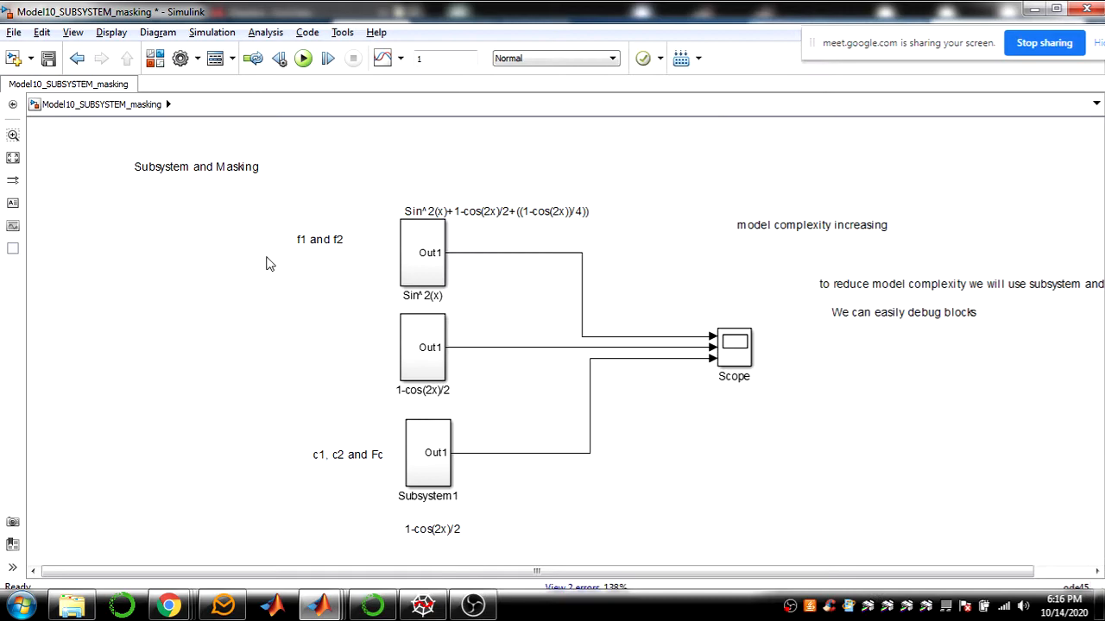
Examine the frequency expression of the Sine Wave block inside Sin^2(x), accept the dialog and go back to the top-level model
double_click(431, 259)
click(76, 170)
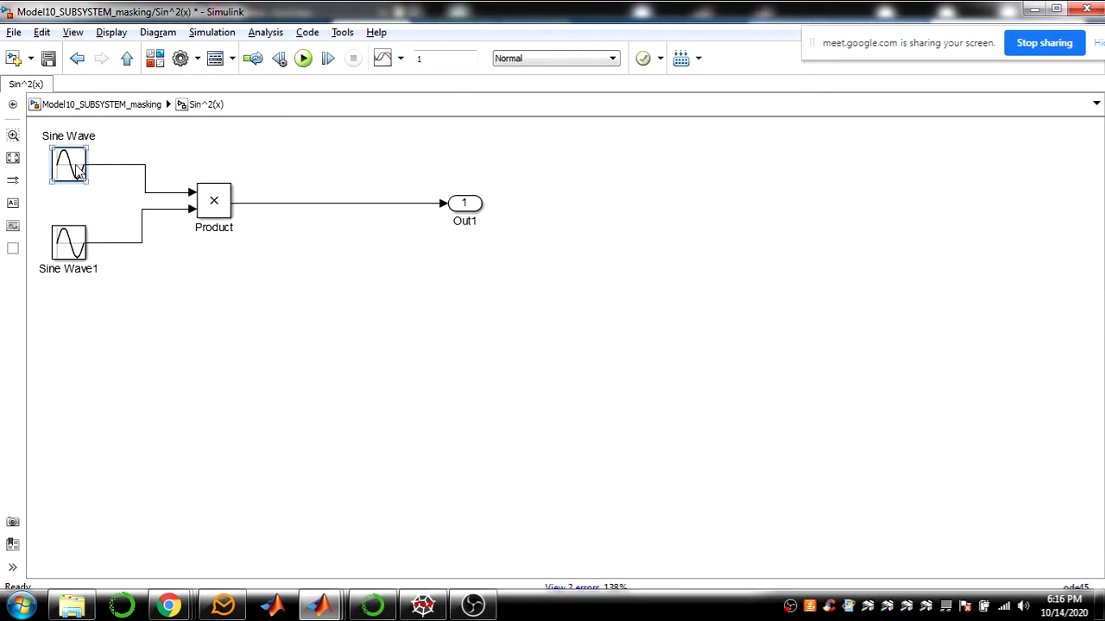
double_click(76, 170)
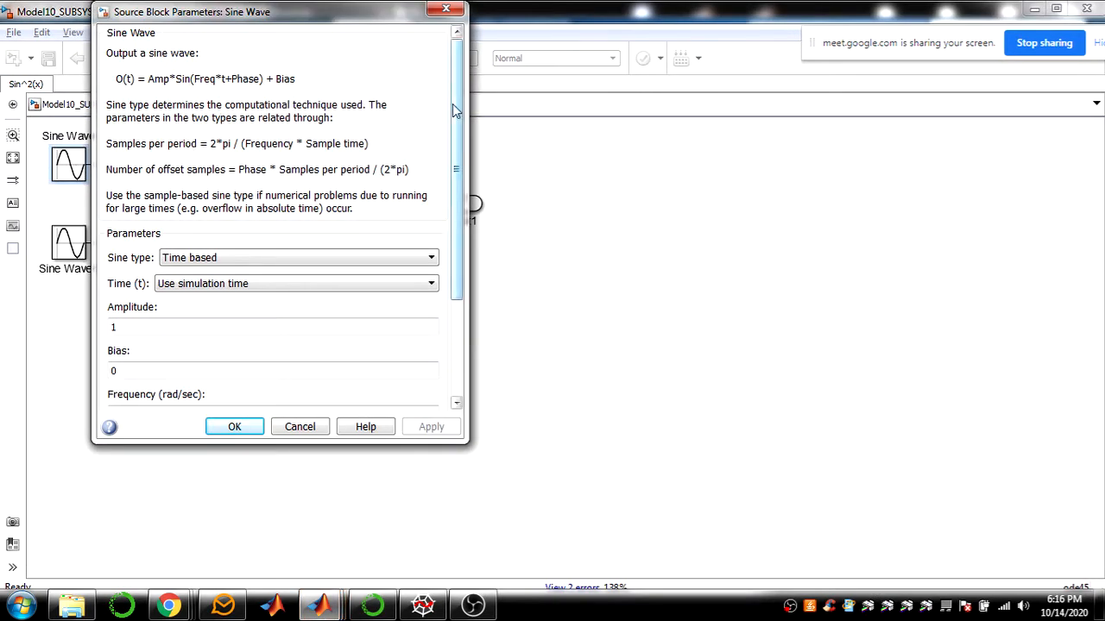
drag(452, 104, 437, 241)
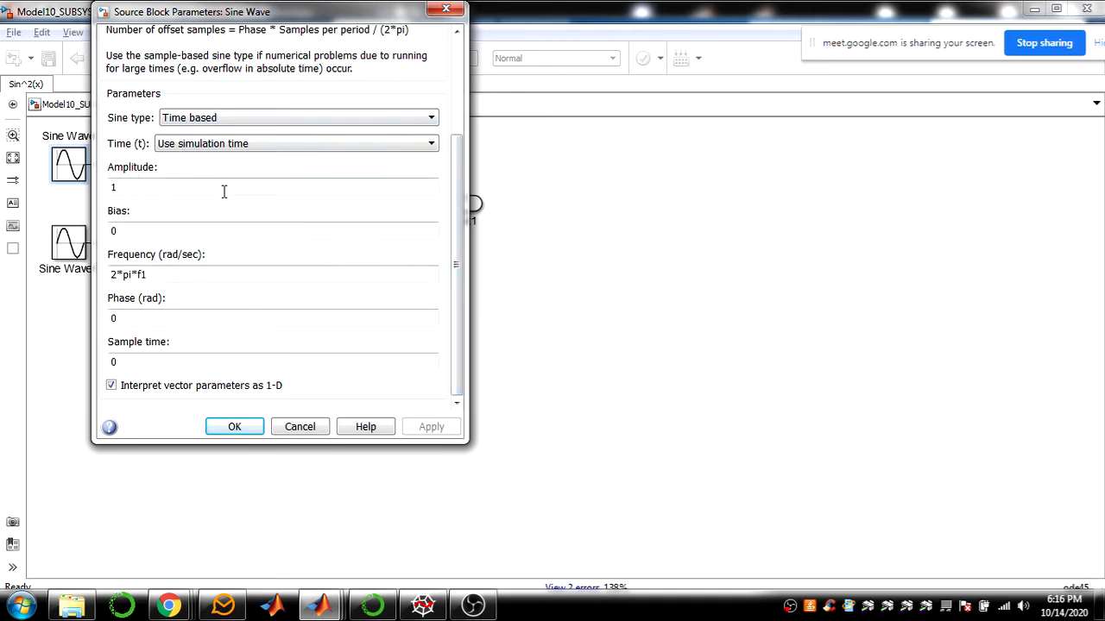
click(245, 425)
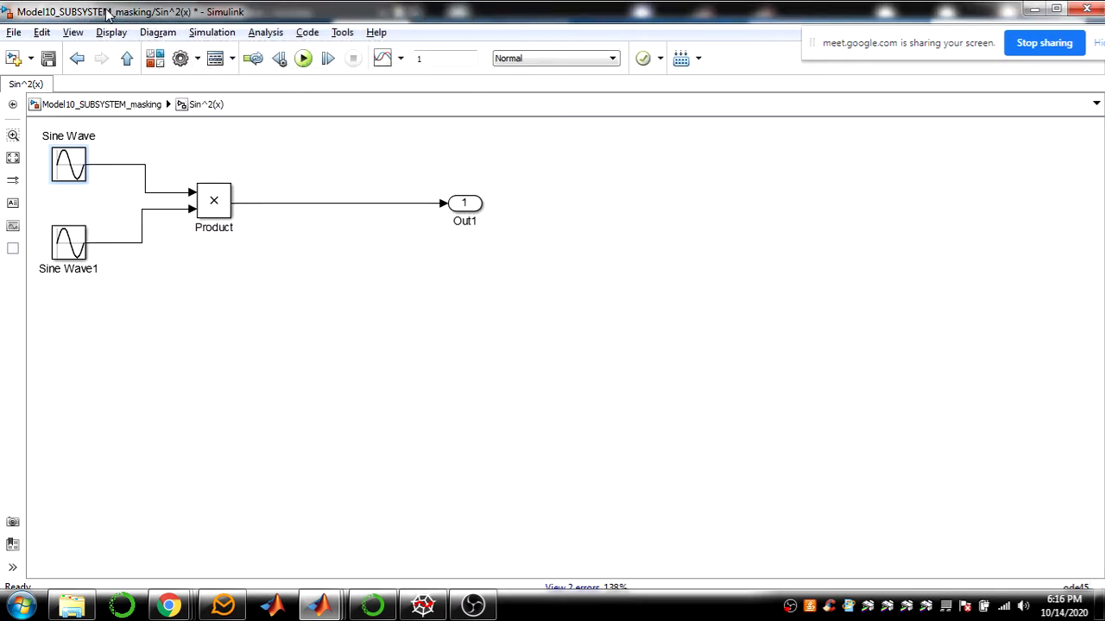
click(127, 57)
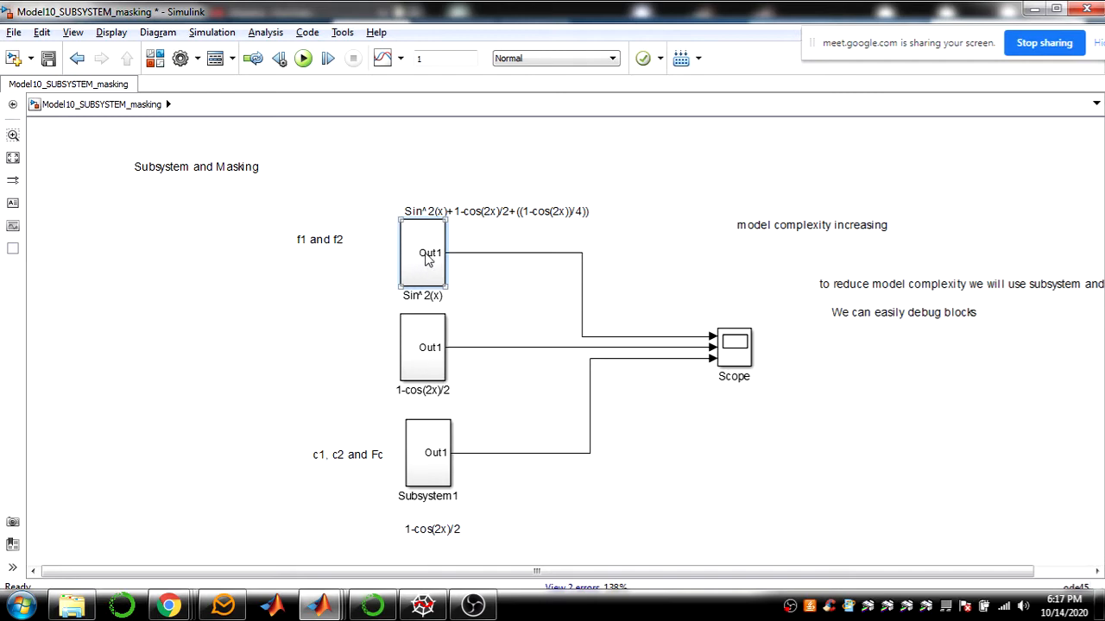
View the contents of the Sin^2(x) subsystem and return to the top-level model
right_click(427, 260)
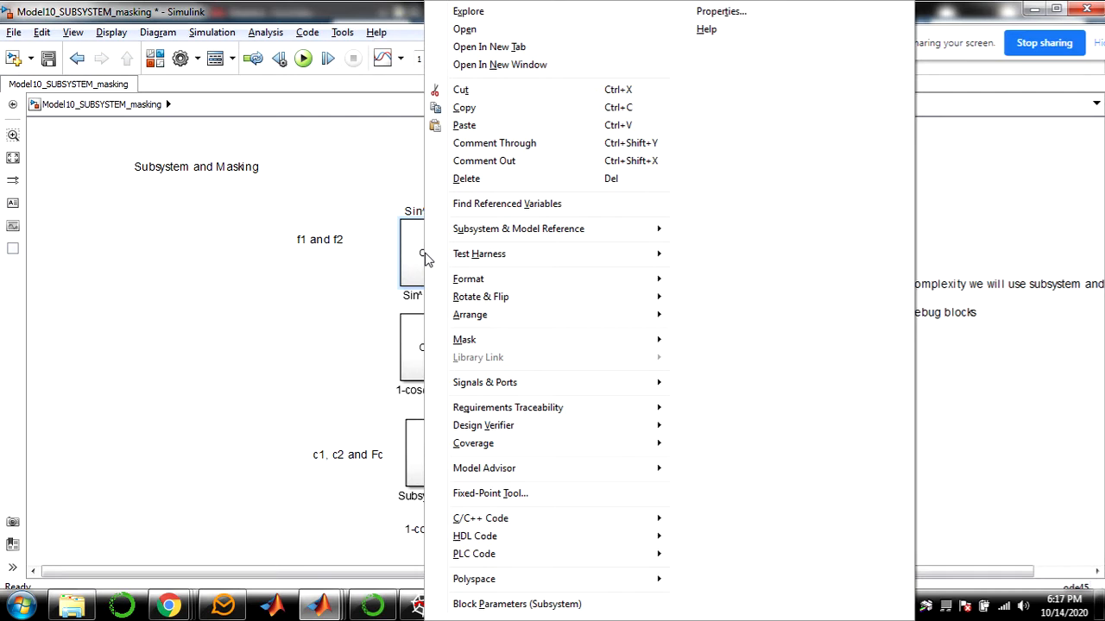
click(346, 308)
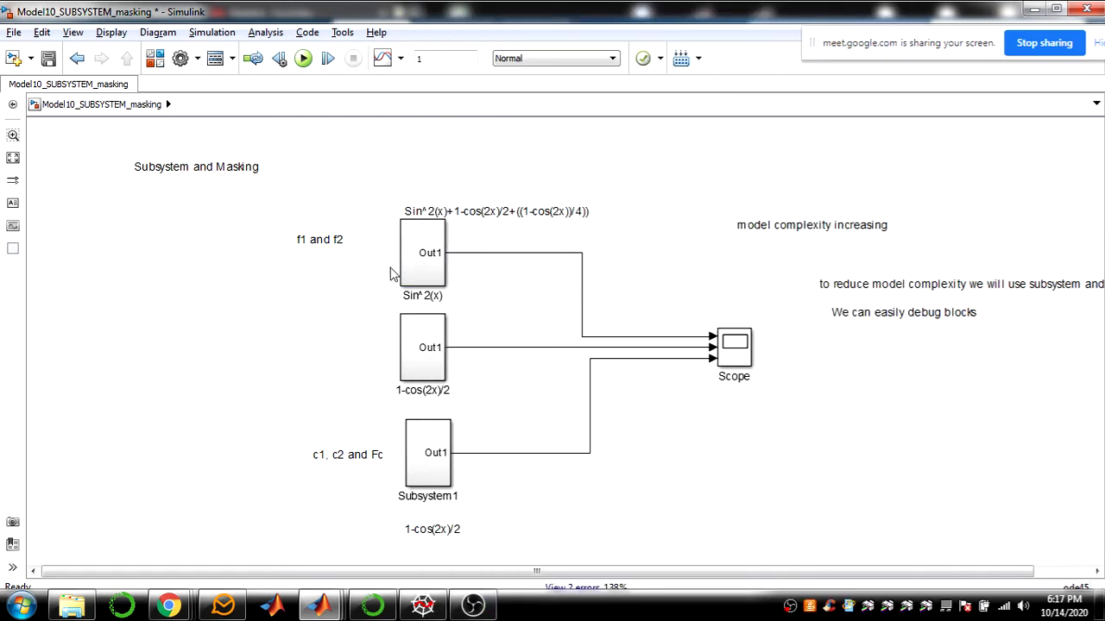
click(412, 260)
double_click(418, 258)
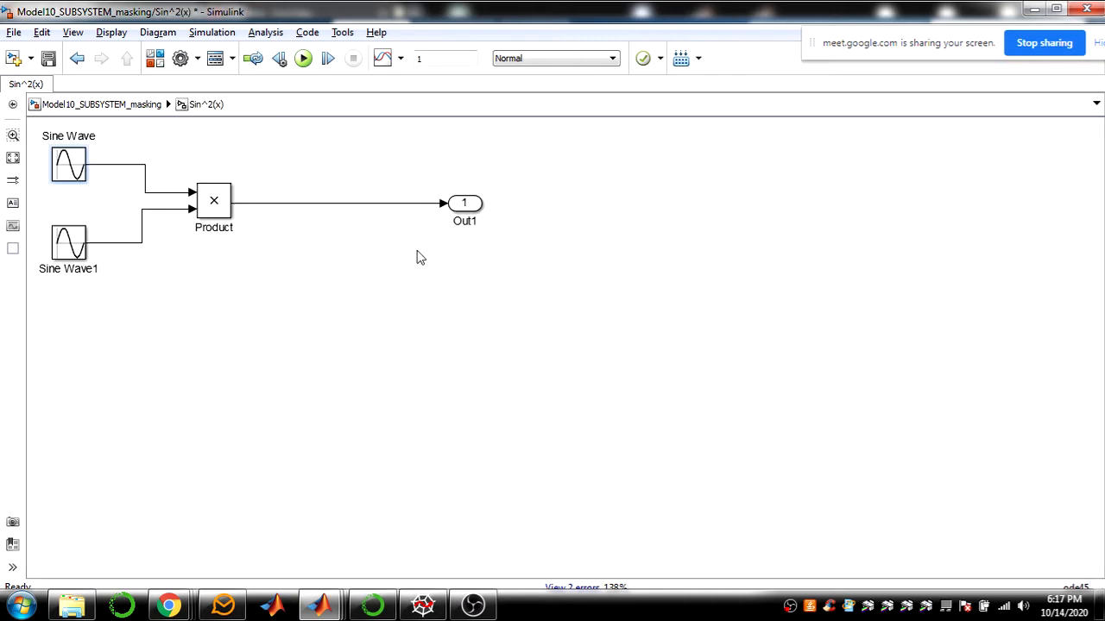
click(127, 58)
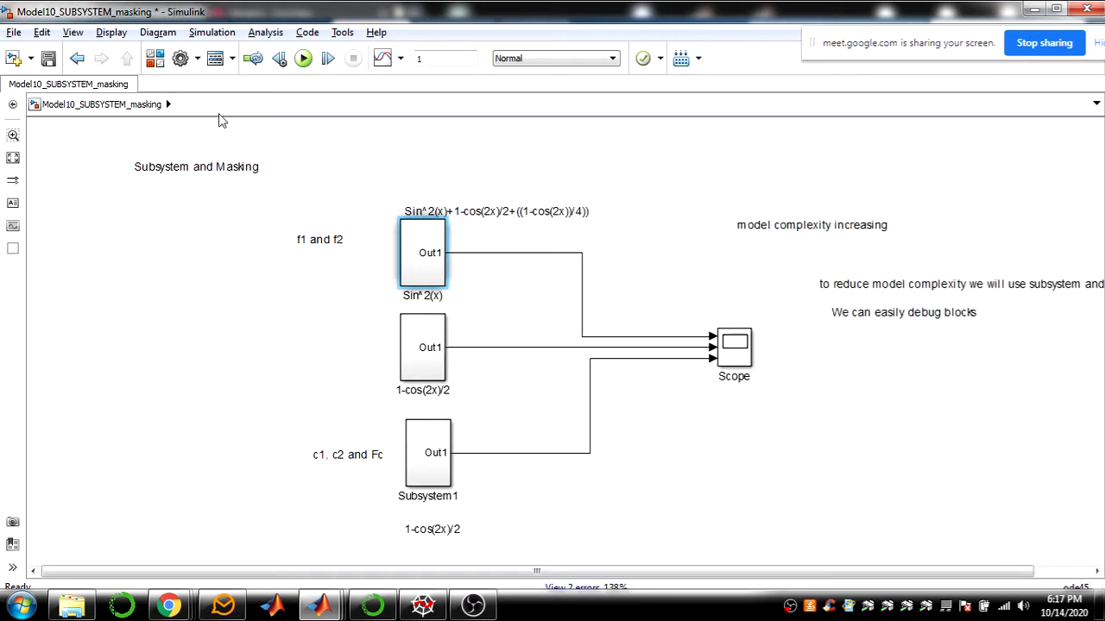
double_click(422, 250)
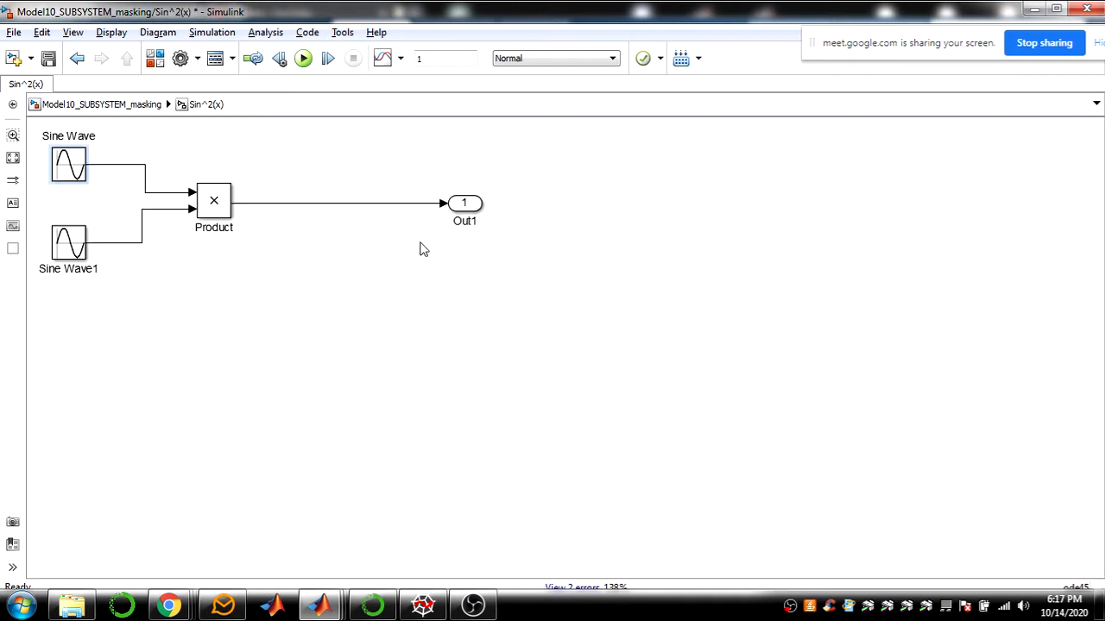
click(127, 58)
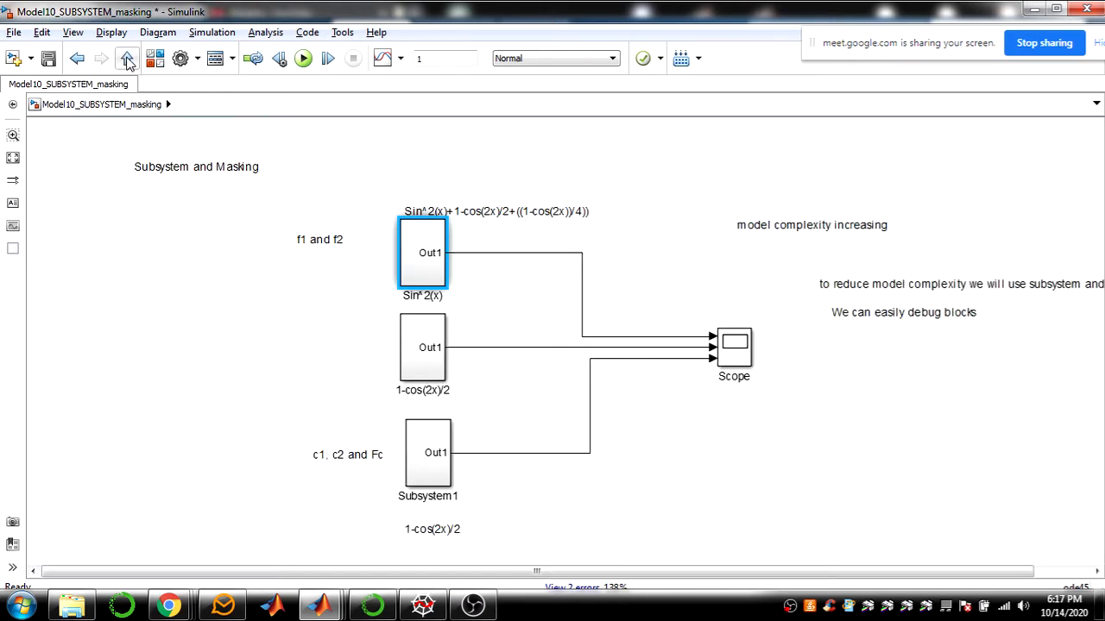
Move the "f1 and f2" annotation closer to the Sin^2(x) subsystem block, level with its output port
click(326, 243)
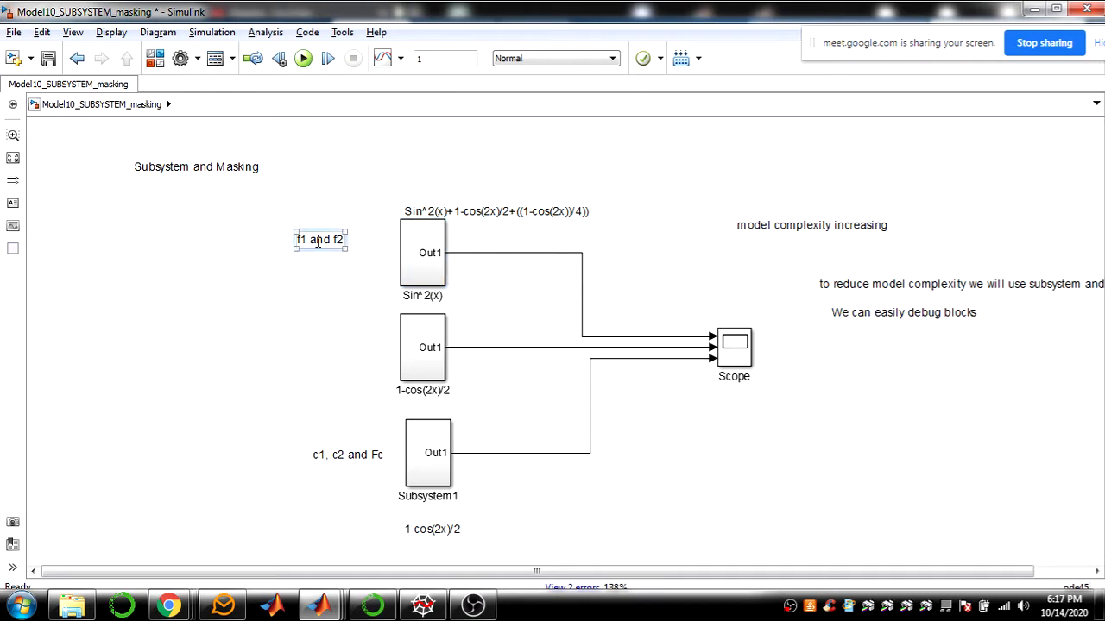
drag(320, 242, 347, 257)
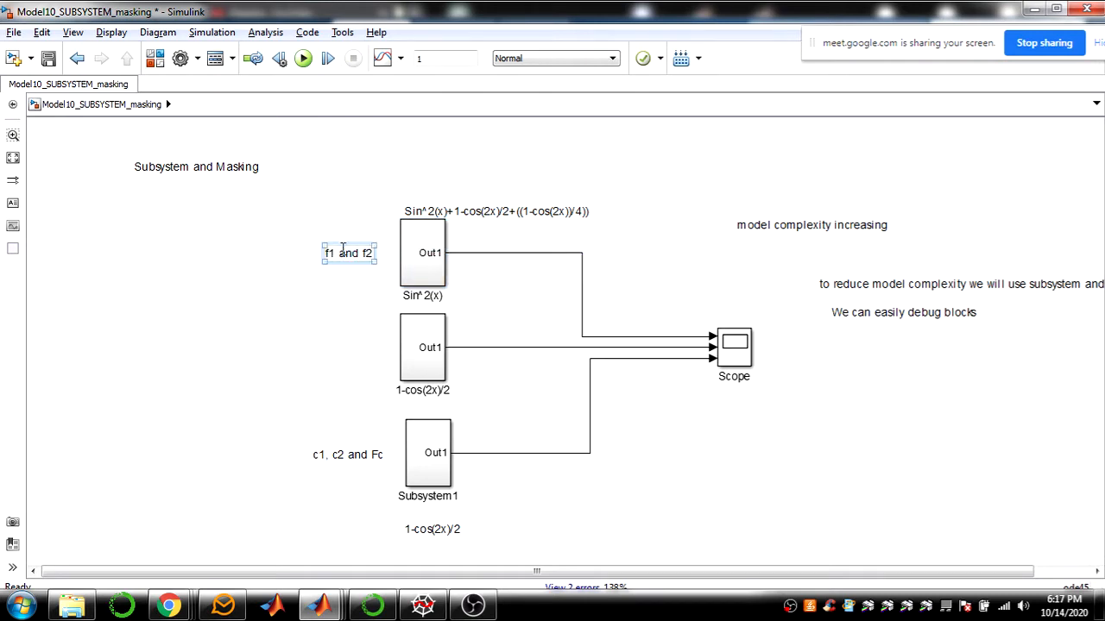
click(338, 311)
Create a mask on the Sin^2(x) subsystem and move the Mask Editor aside so the block diagram is visible
click(419, 259)
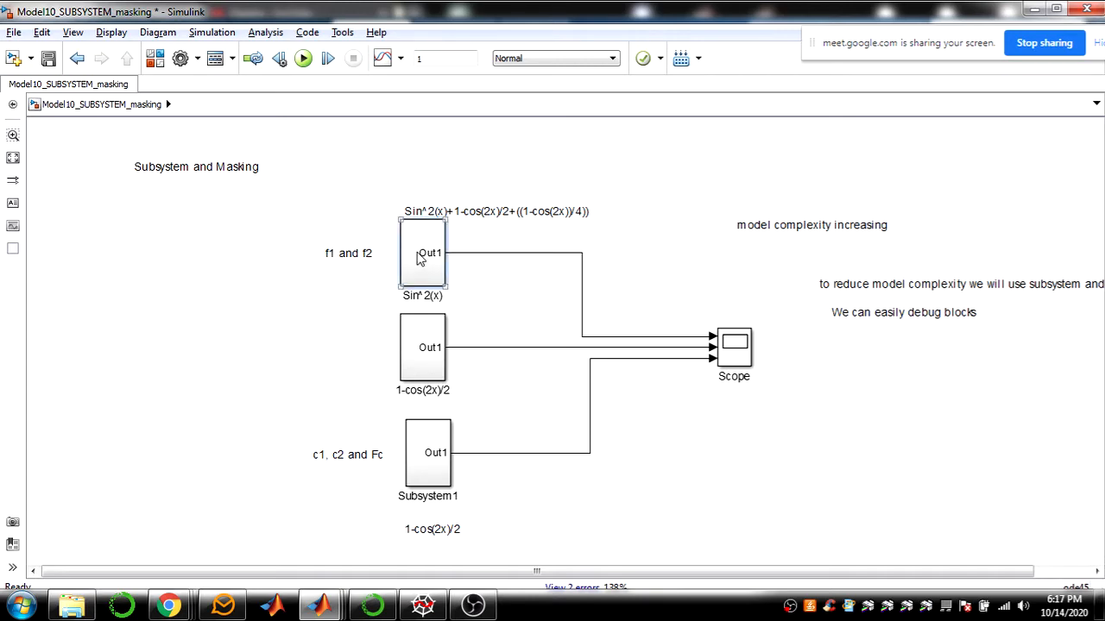
right_click(420, 259)
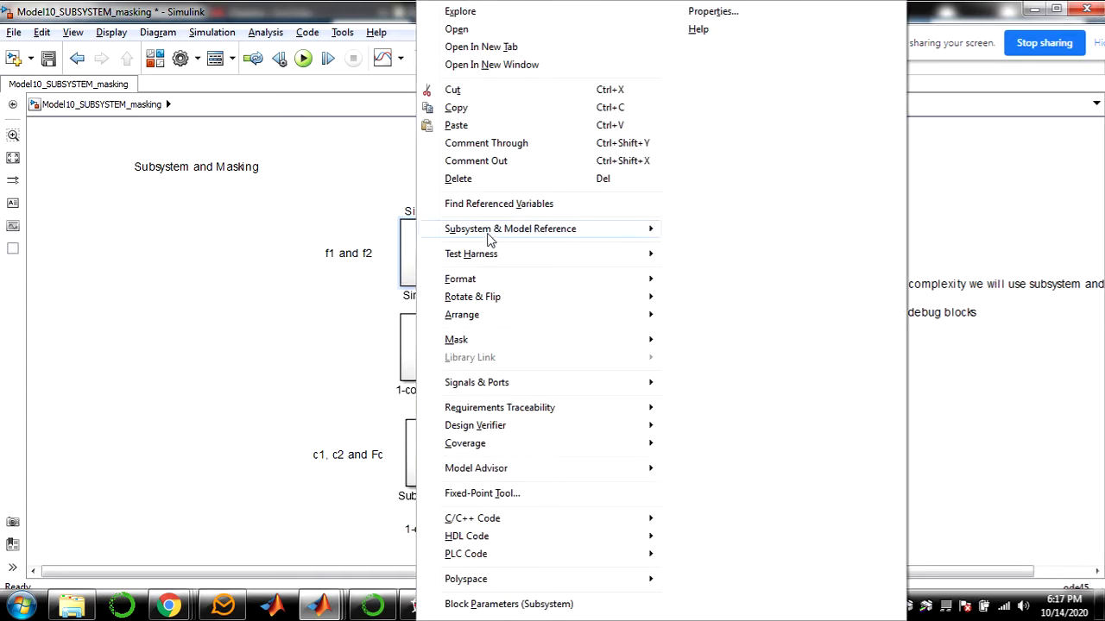
mouse_move(492, 238)
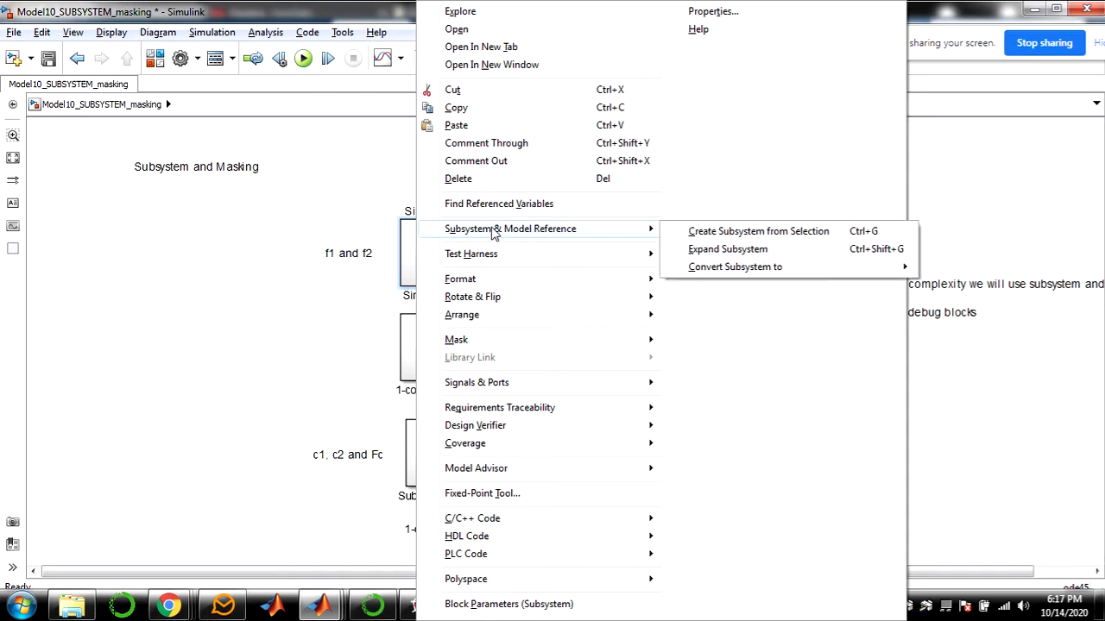
mouse_move(520, 345)
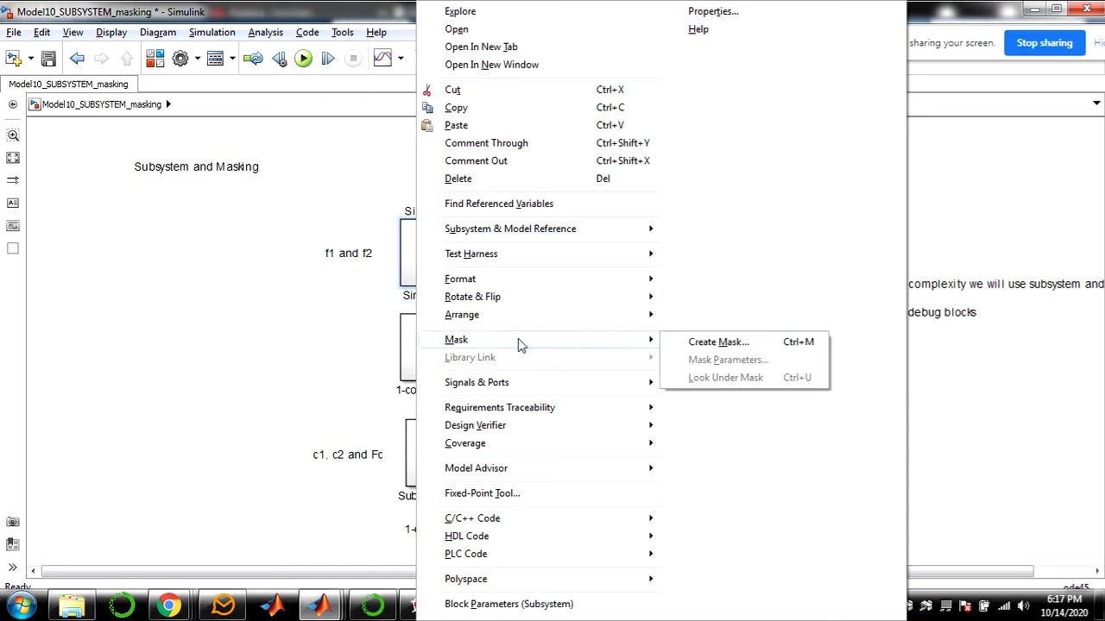
click(701, 343)
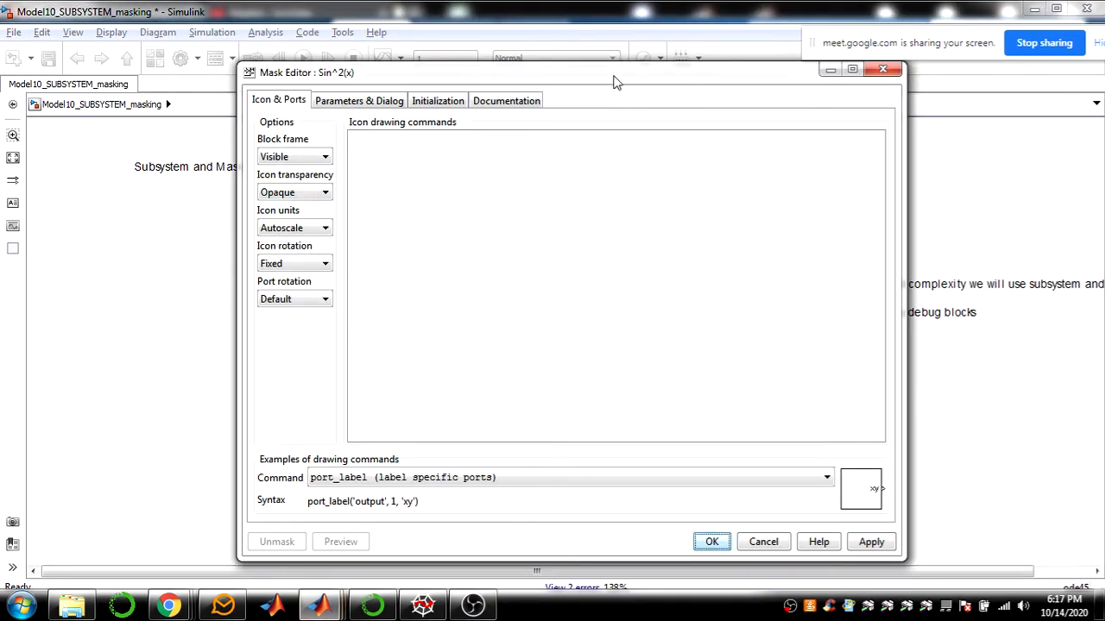
drag(615, 82, 812, 86)
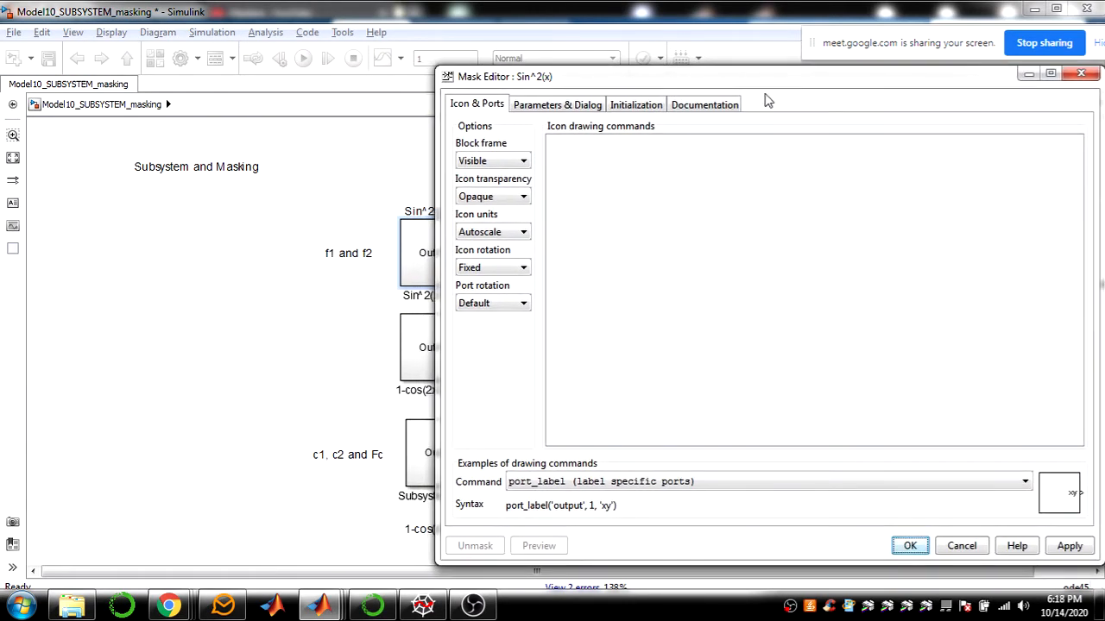
Add two edit parameters to the Sin^2(x) mask dialog
click(569, 107)
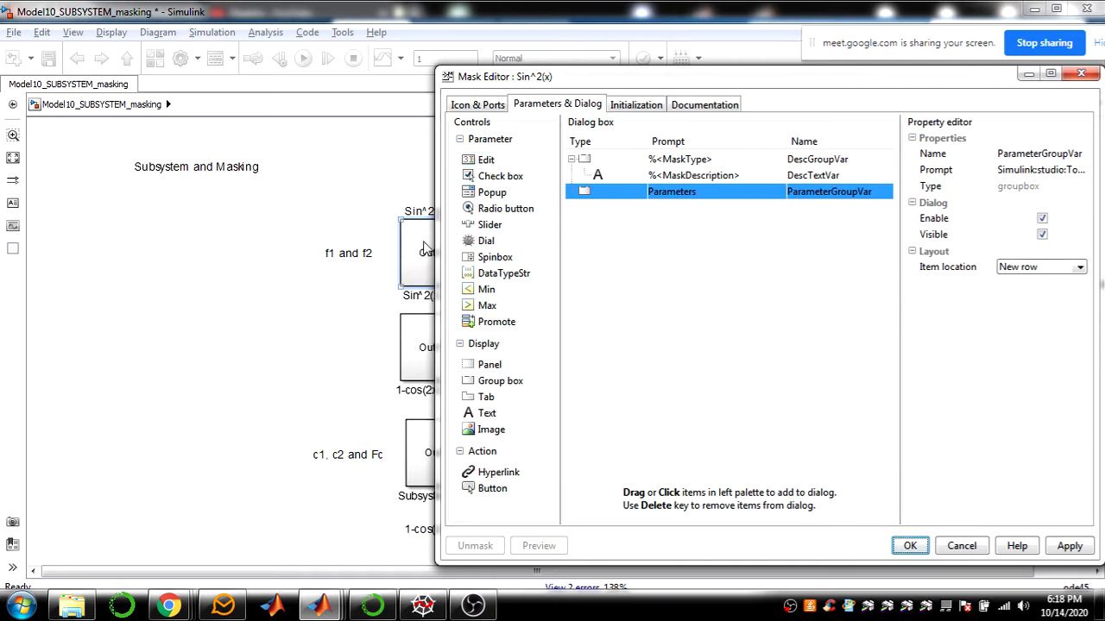
click(481, 166)
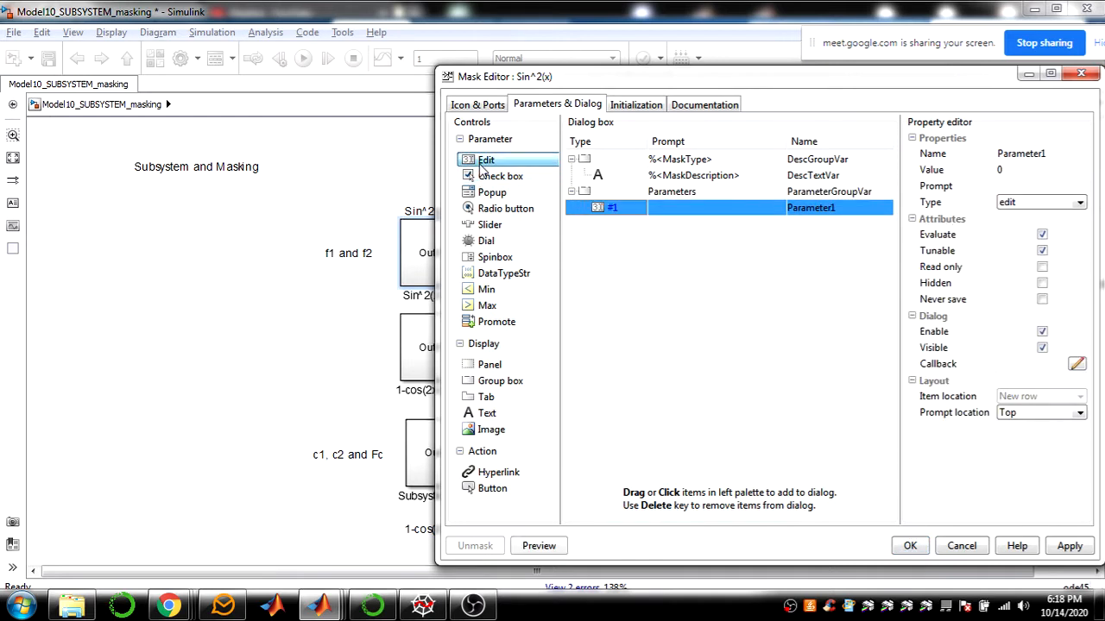
click(481, 166)
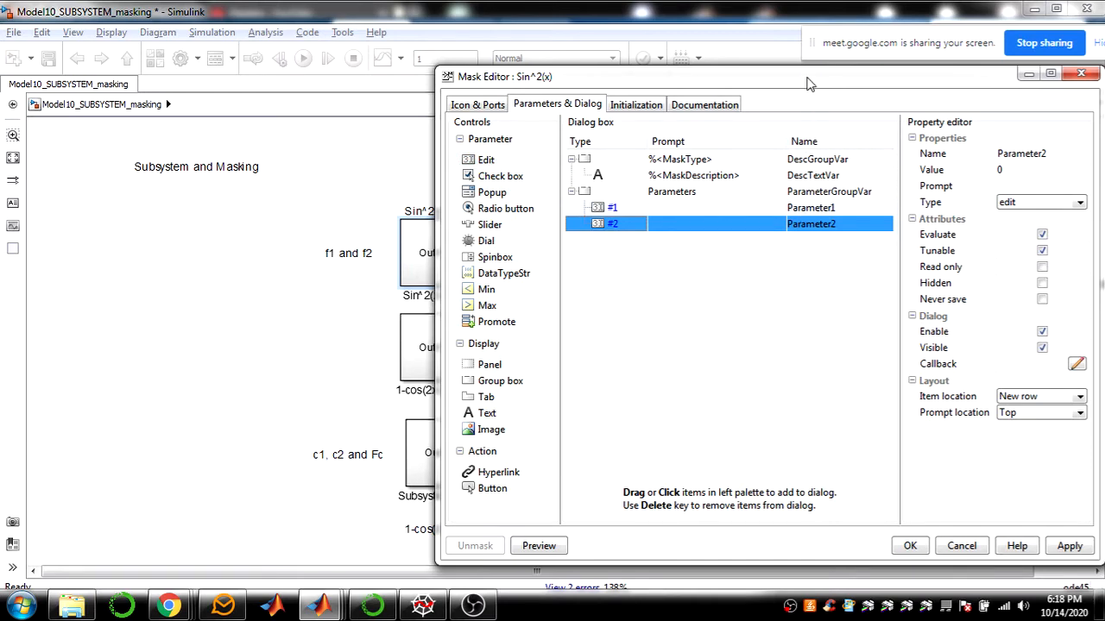
Set the first mask parameter's prompt to "Frquency of sinewave in Hz" and its name to f1
drag(808, 78, 704, 63)
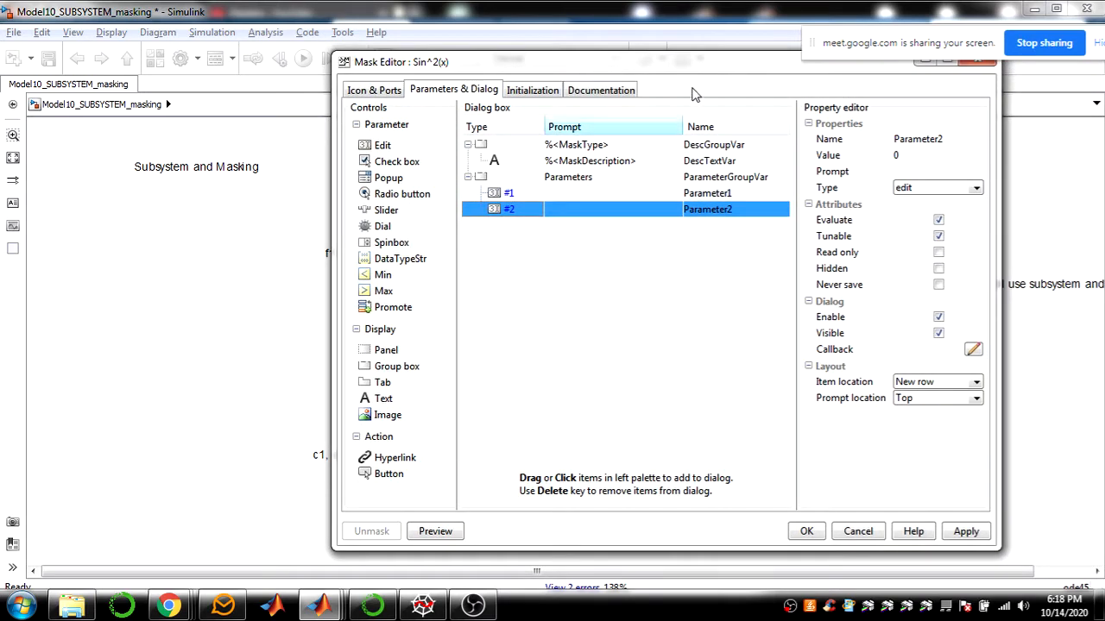
click(604, 193)
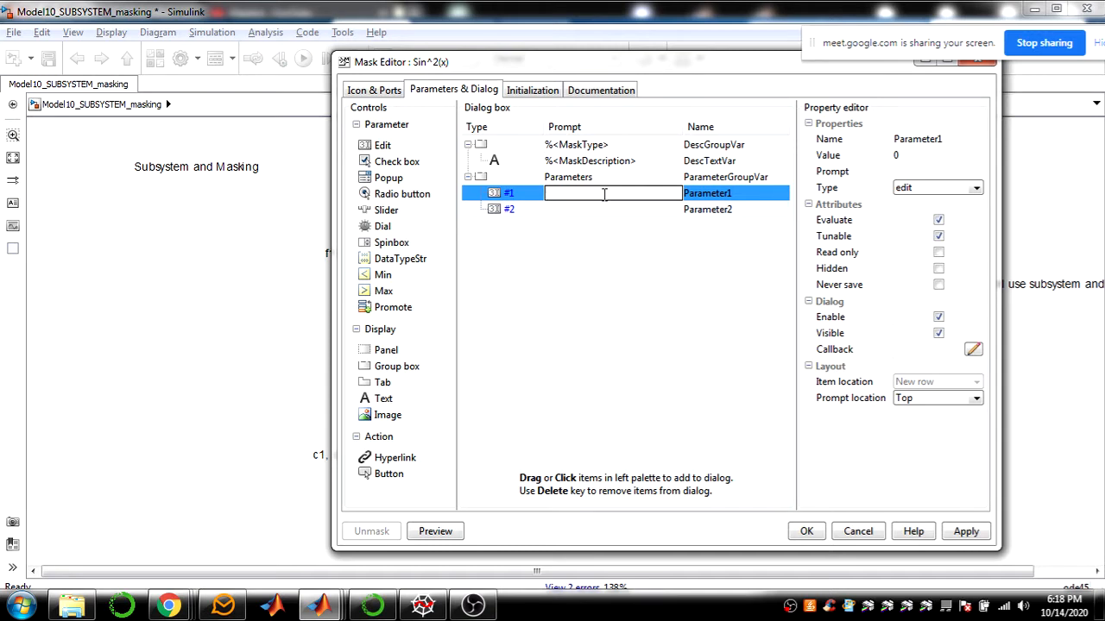
text(Frquency of sinewave in Hz)
click(732, 197)
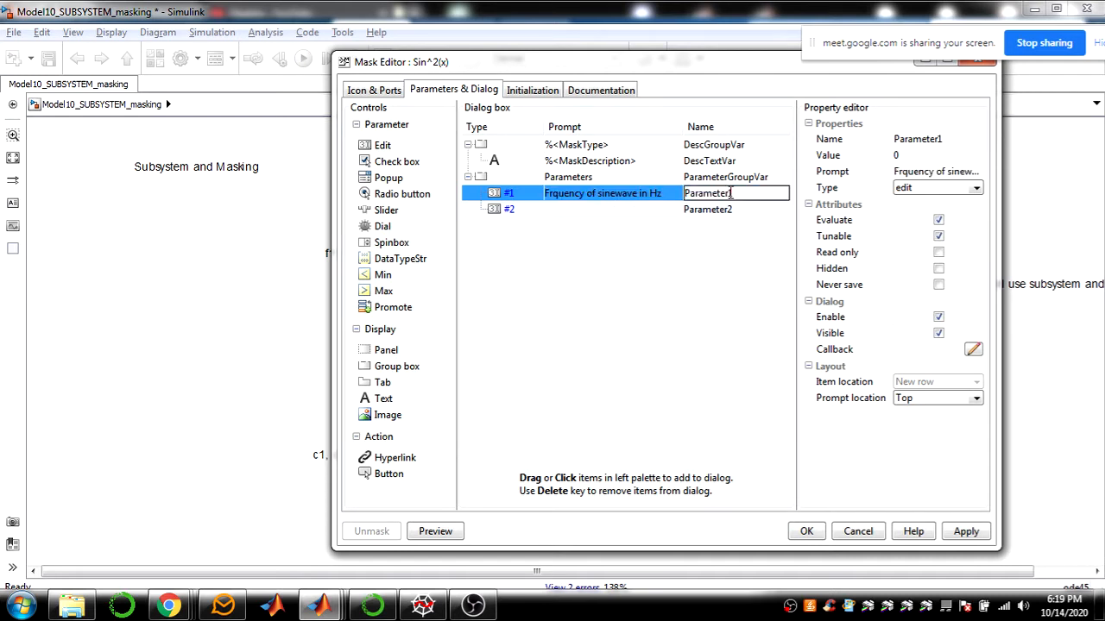
text(f1)
Name the second mask parameter f2 and set its prompt to "frequency of signal 2 f2 in hz"
drag(654, 67, 716, 66)
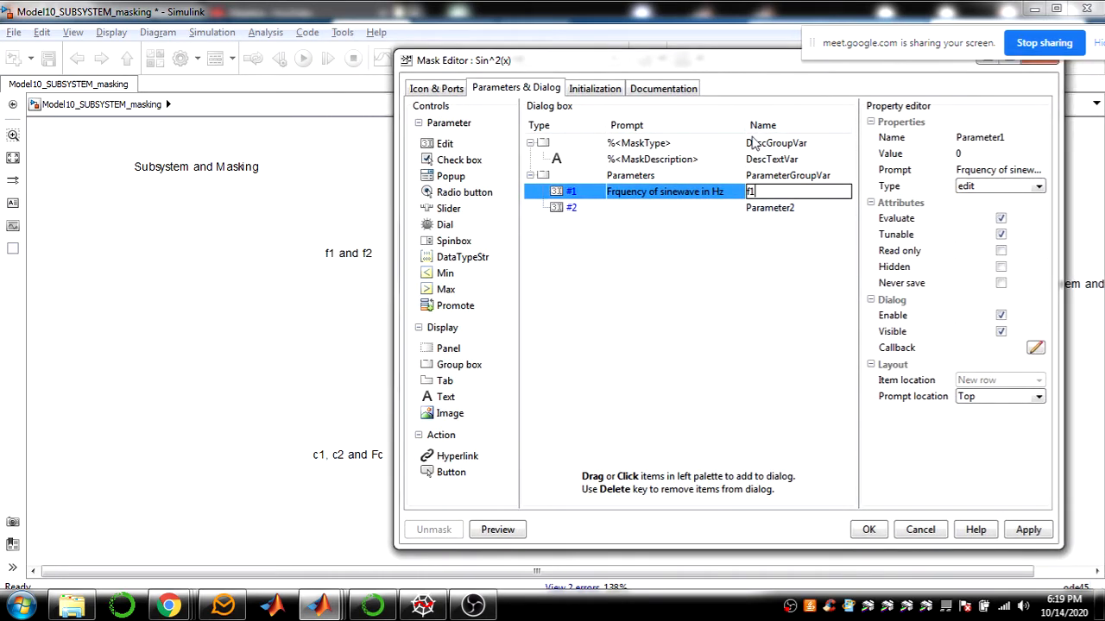
click(797, 209)
drag(801, 208, 736, 215)
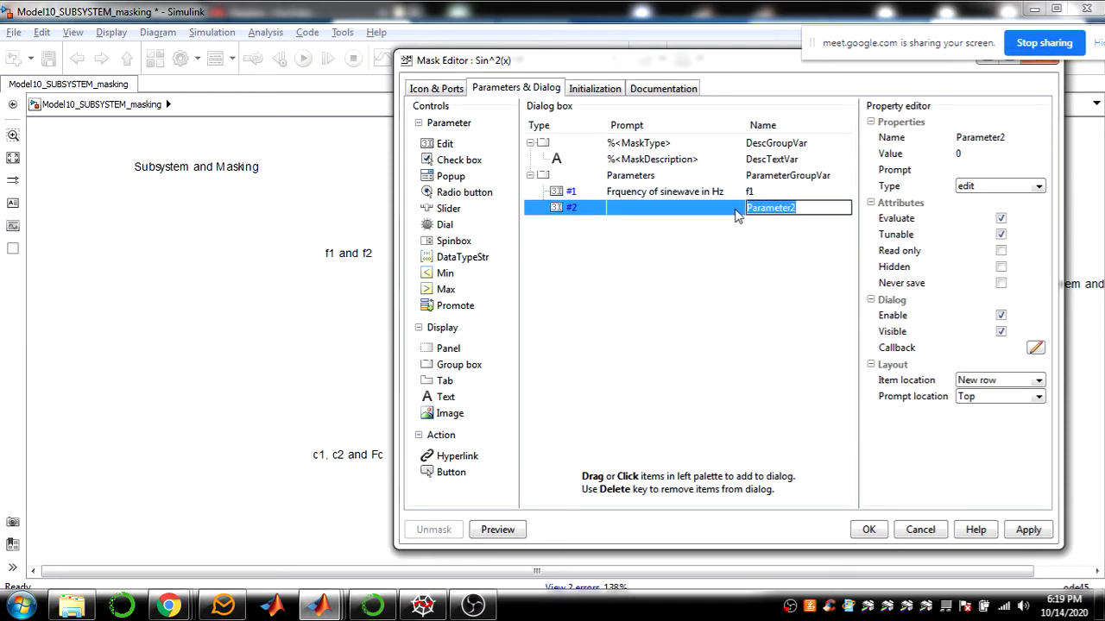
text(f2)
click(688, 210)
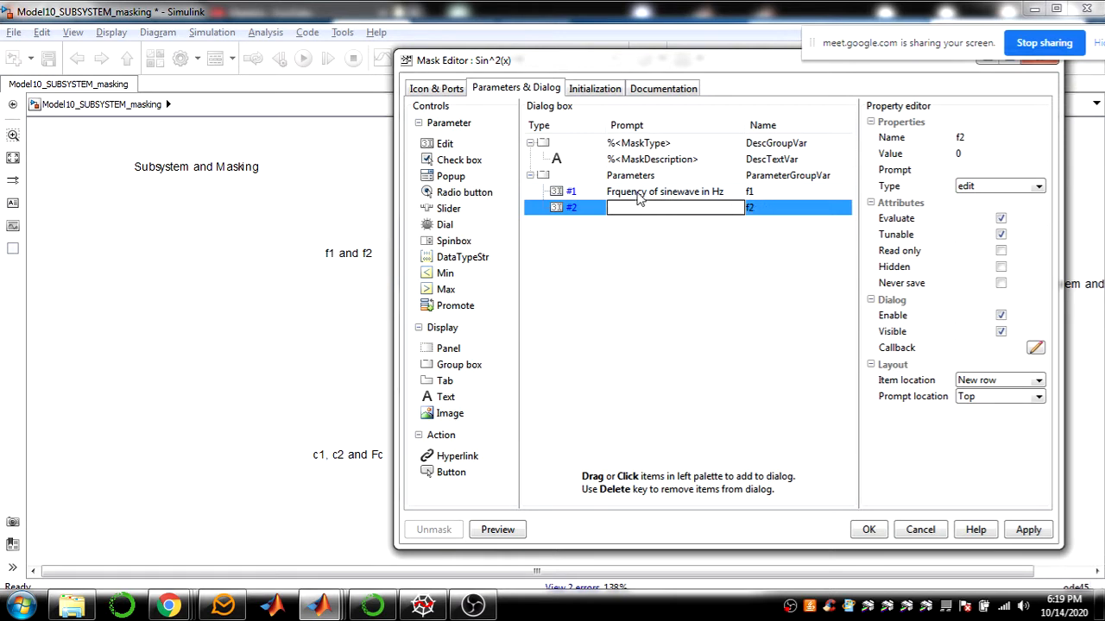
text(frequency of signal)
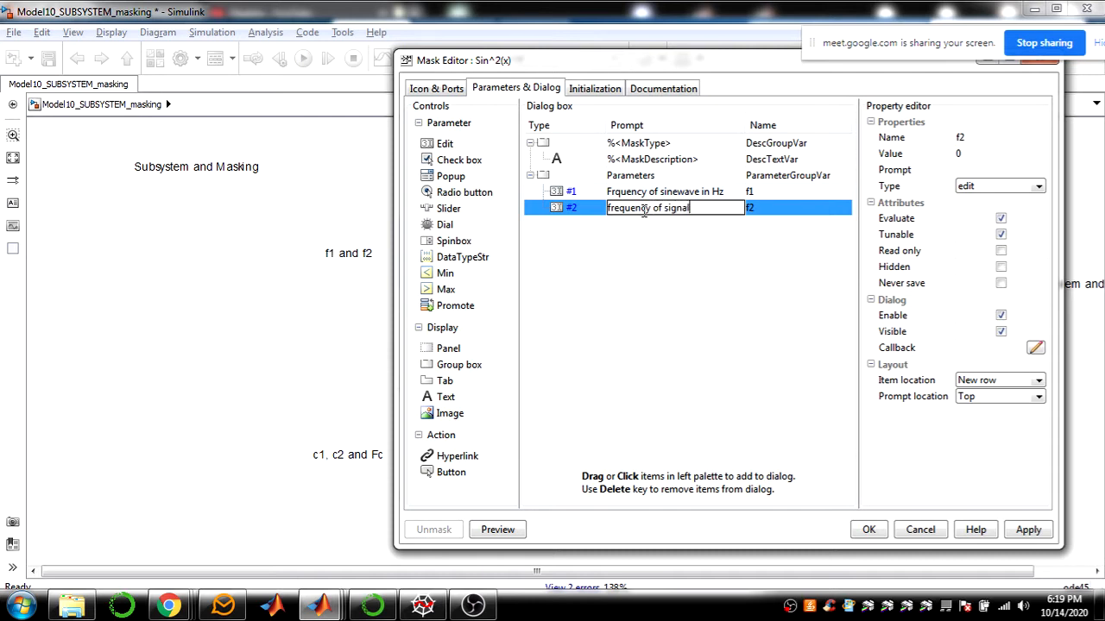
text( 2 f2 in hz)
Change the f1 parameter's prompt to "Frquency of sinewave in f1 in Hz", then apply the mask and close the Mask Editor
click(712, 192)
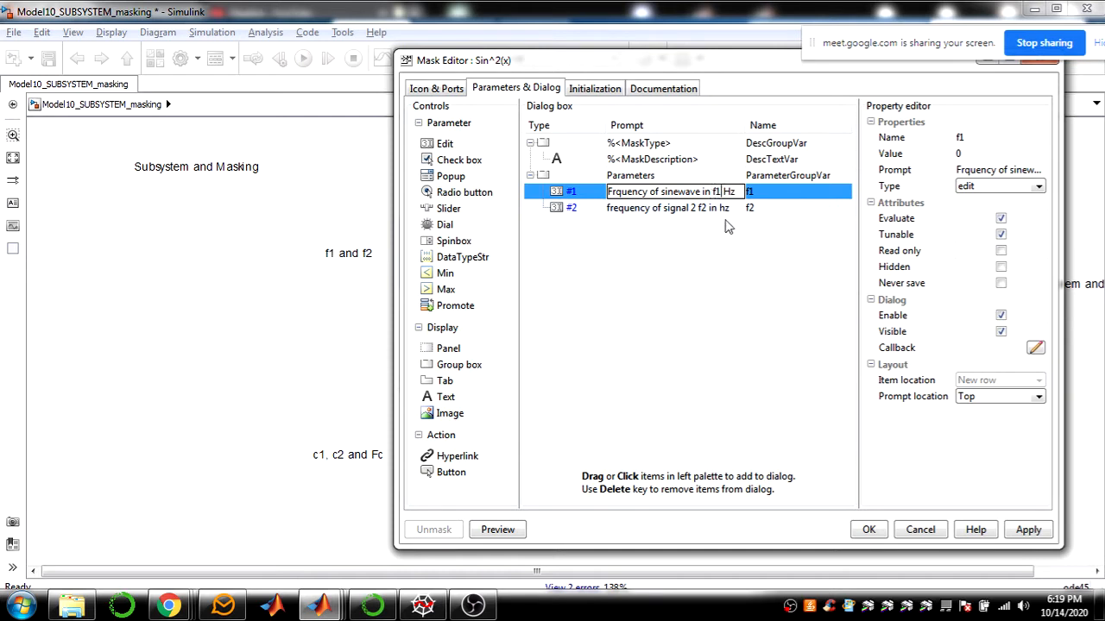
text(in)
click(1026, 531)
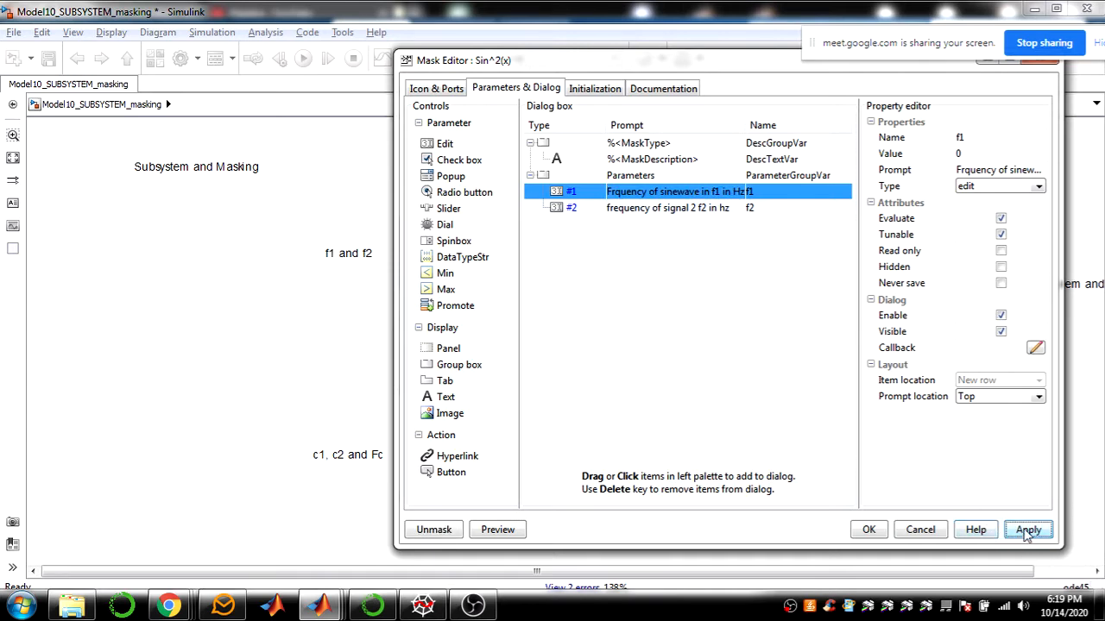
click(869, 530)
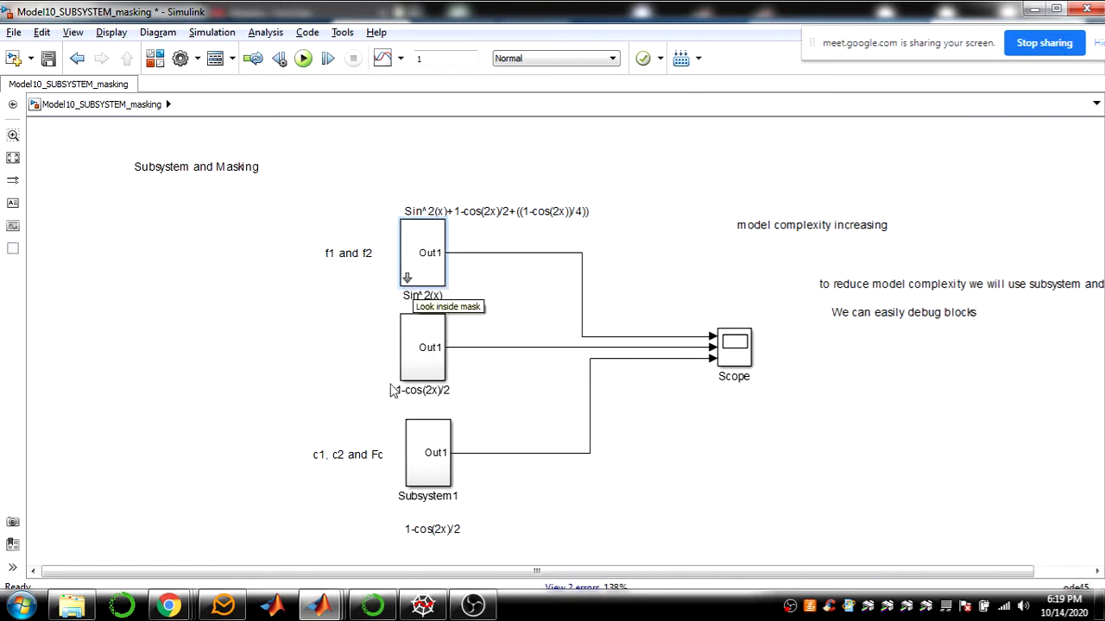
Check the Google Meet call in Chrome and return to the Simulink model
click(170, 606)
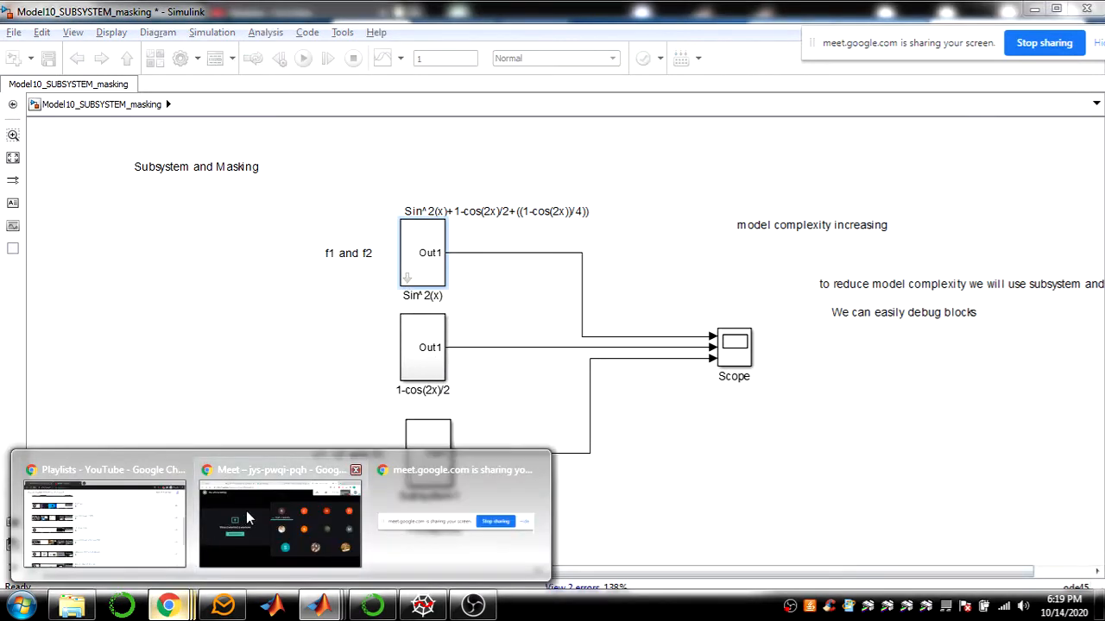
click(246, 511)
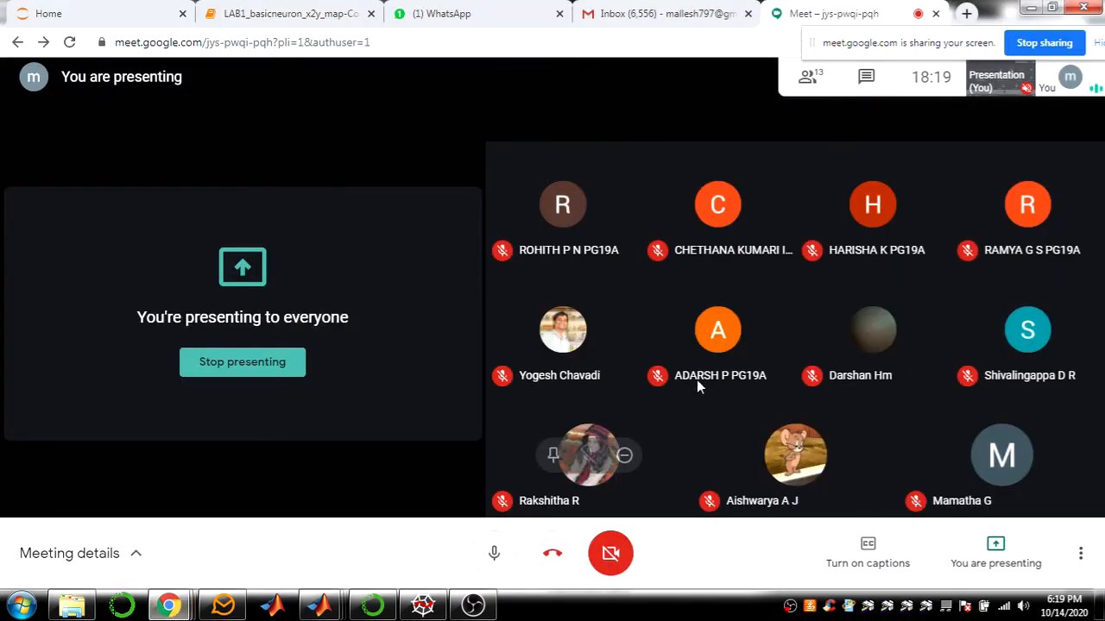
click(1029, 7)
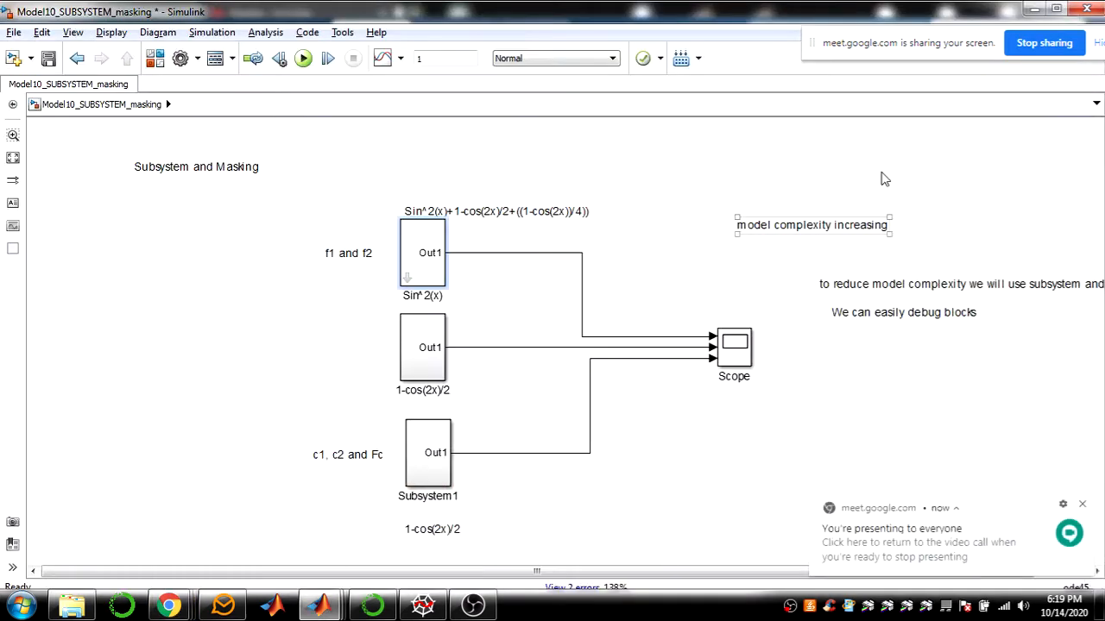
Compare the unmasked 1-cos(2x)/2 subsystem's contents with the mask parameter dialog of the Sin^2(x) block by opening each
click(418, 248)
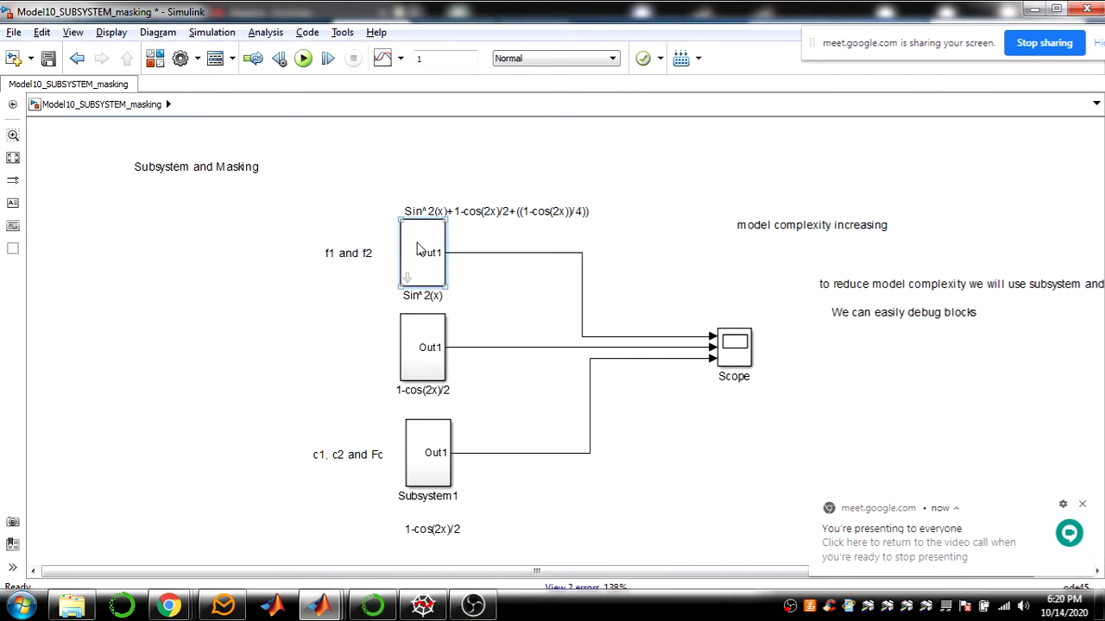
double_click(424, 373)
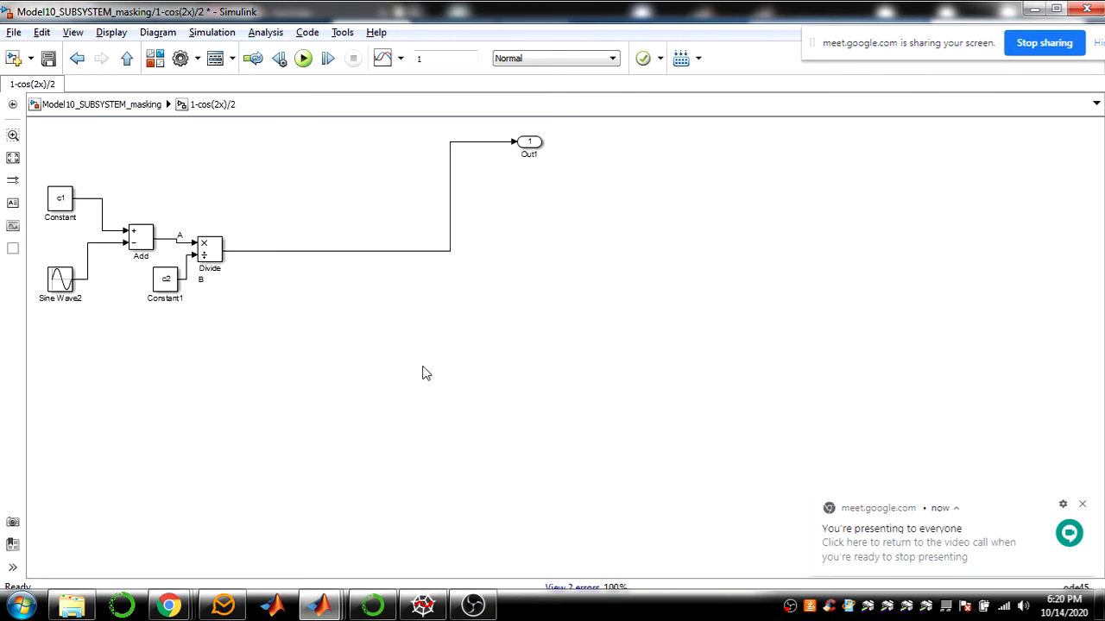
click(127, 58)
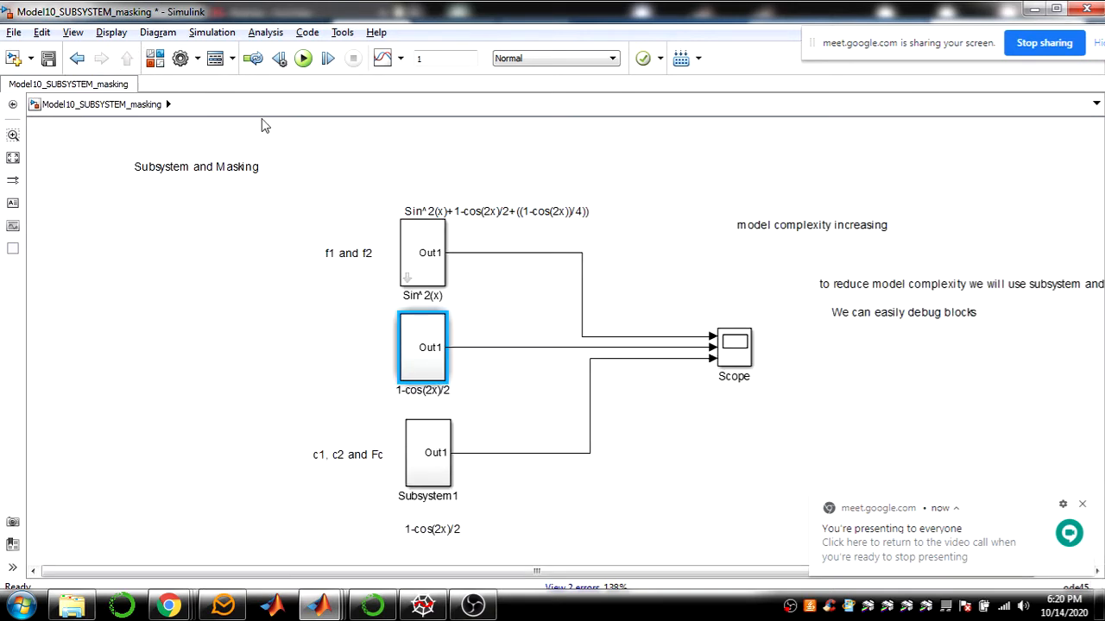
double_click(429, 259)
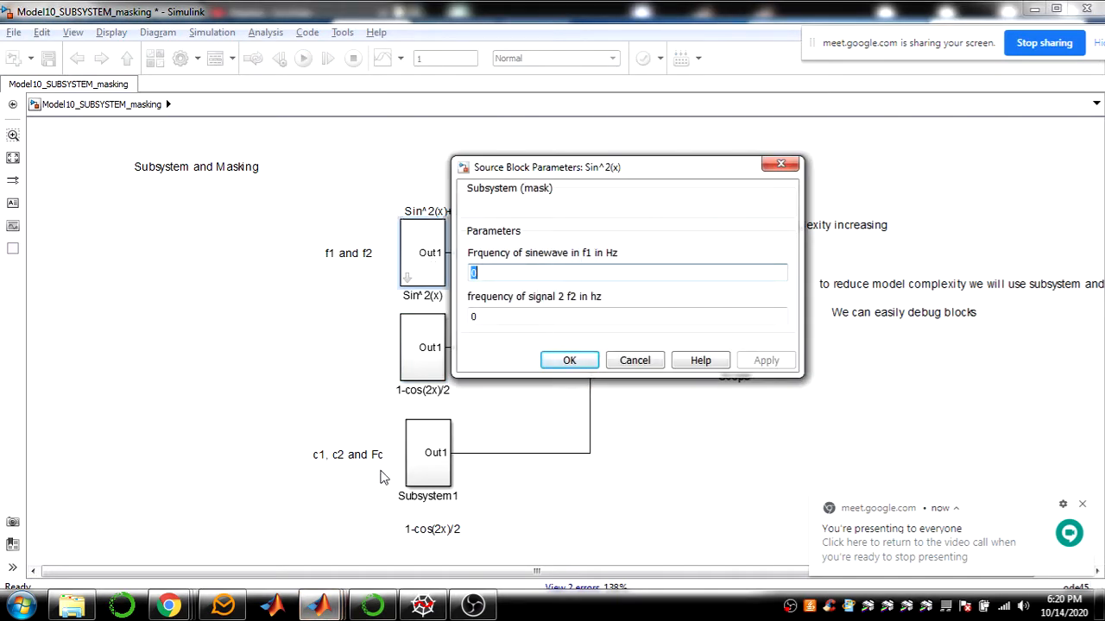
Switch to the Google Meet call in Chrome, admit the waiting participant, and return to the Simulink model
click(169, 606)
click(270, 521)
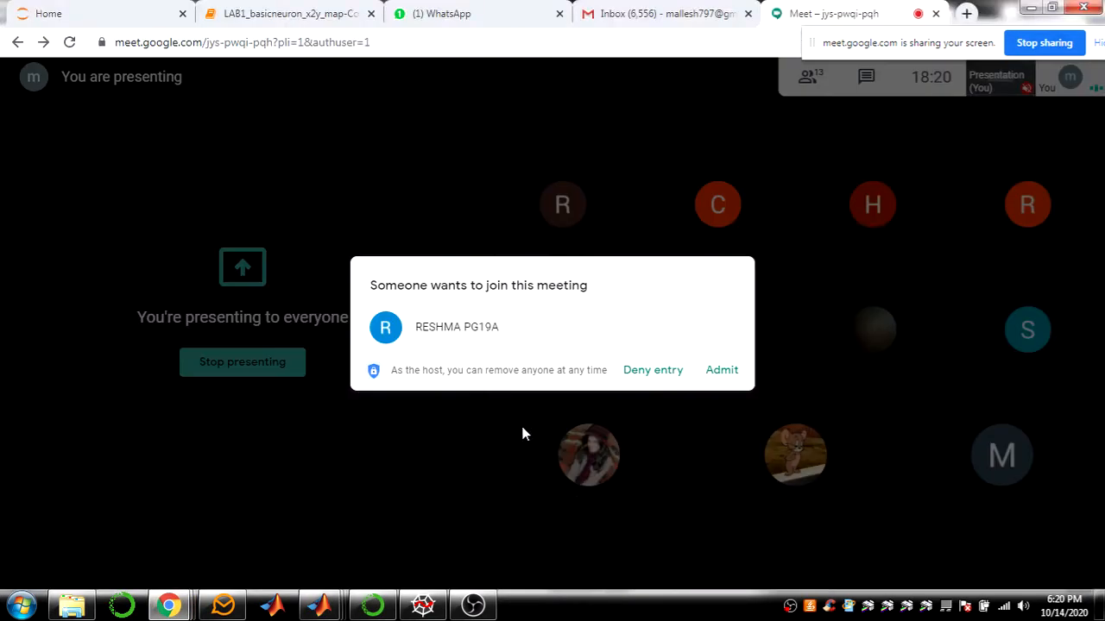
click(727, 373)
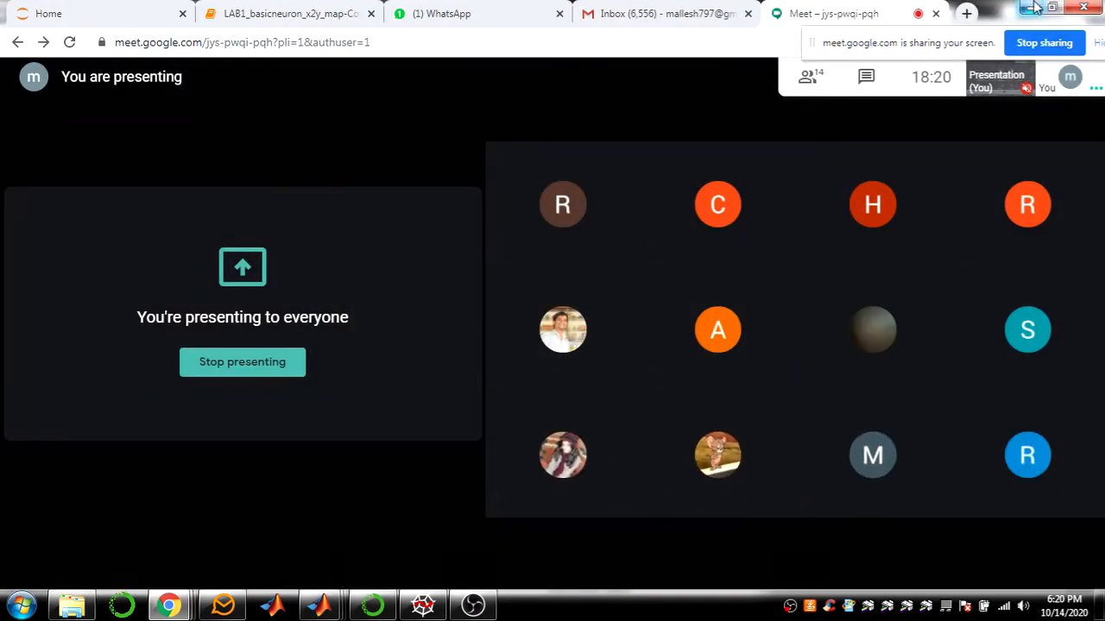
key(alt+Tab)
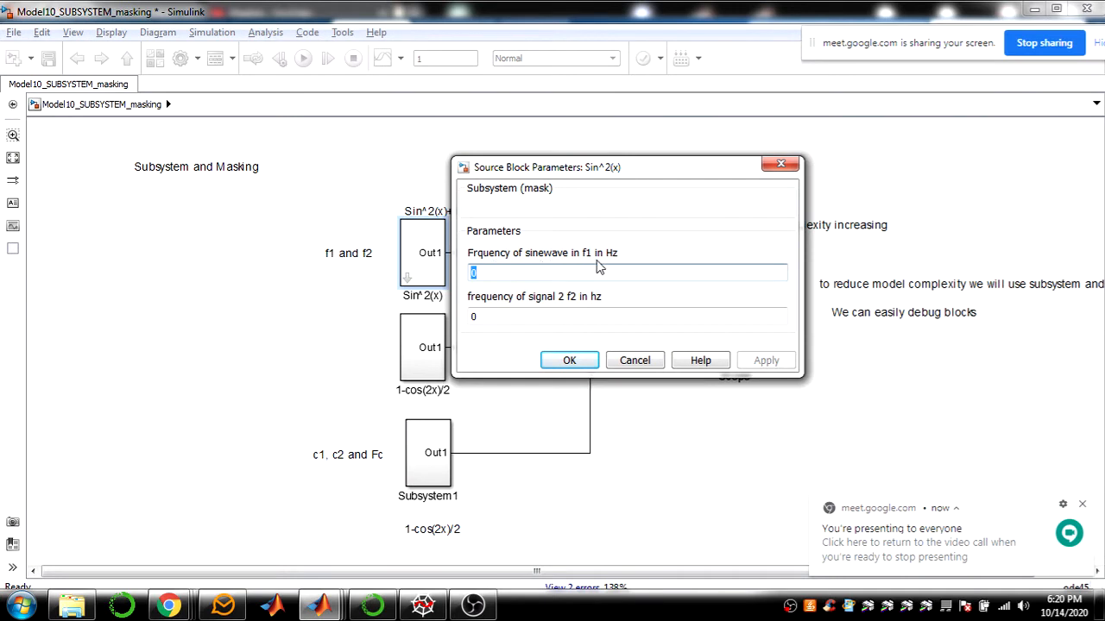
Set both the f1 and f2 frequencies to 1 in the Sin^2(x) mask parameters and apply them
text(1)
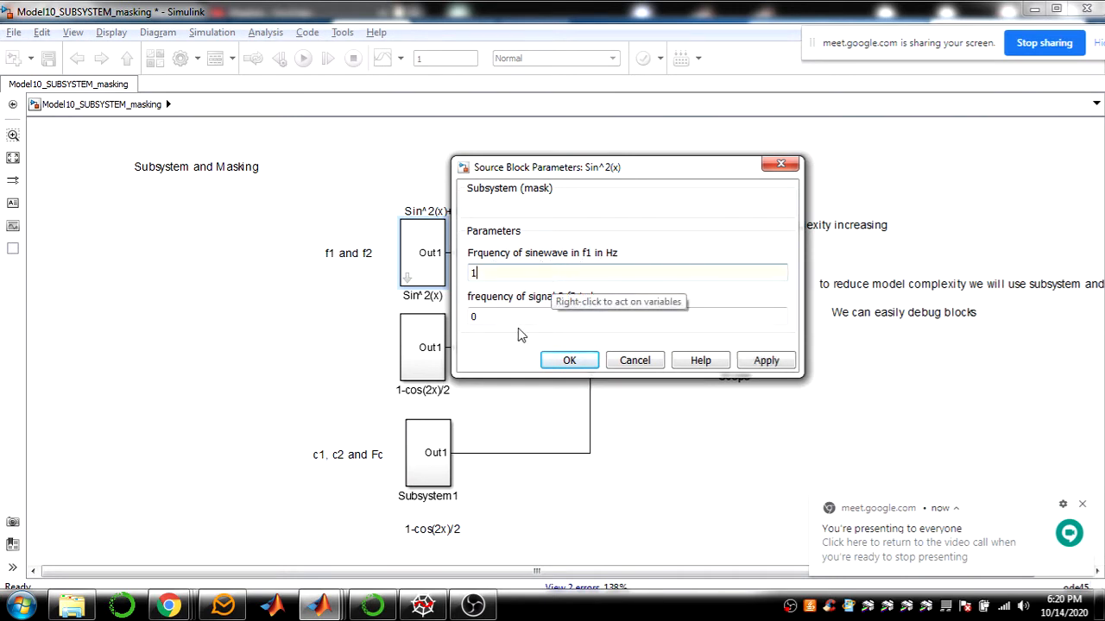
click(507, 318)
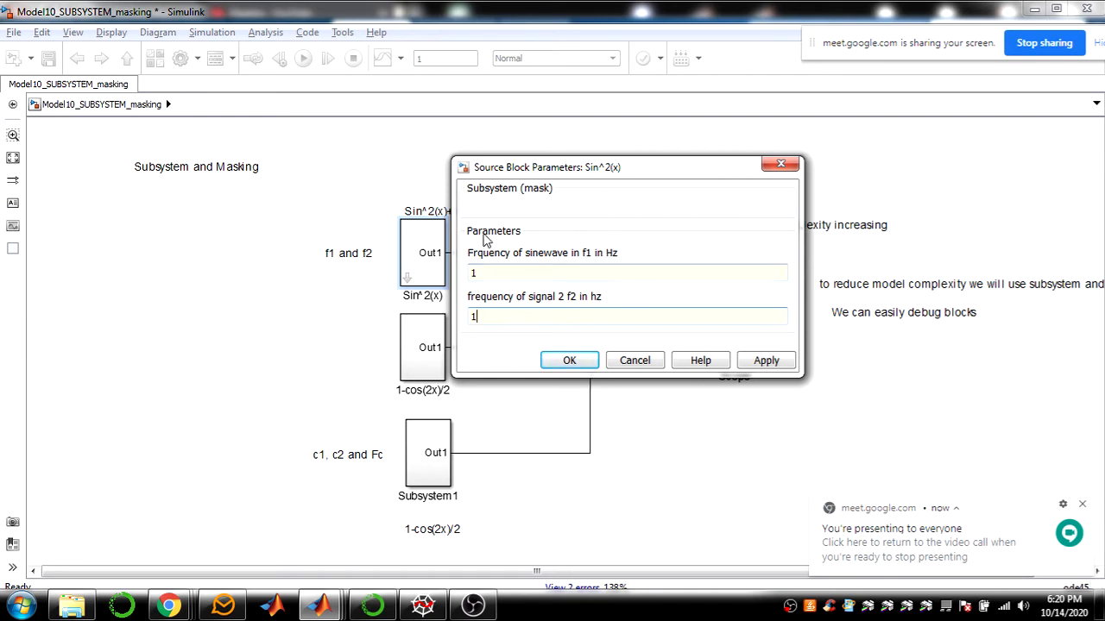
click(767, 362)
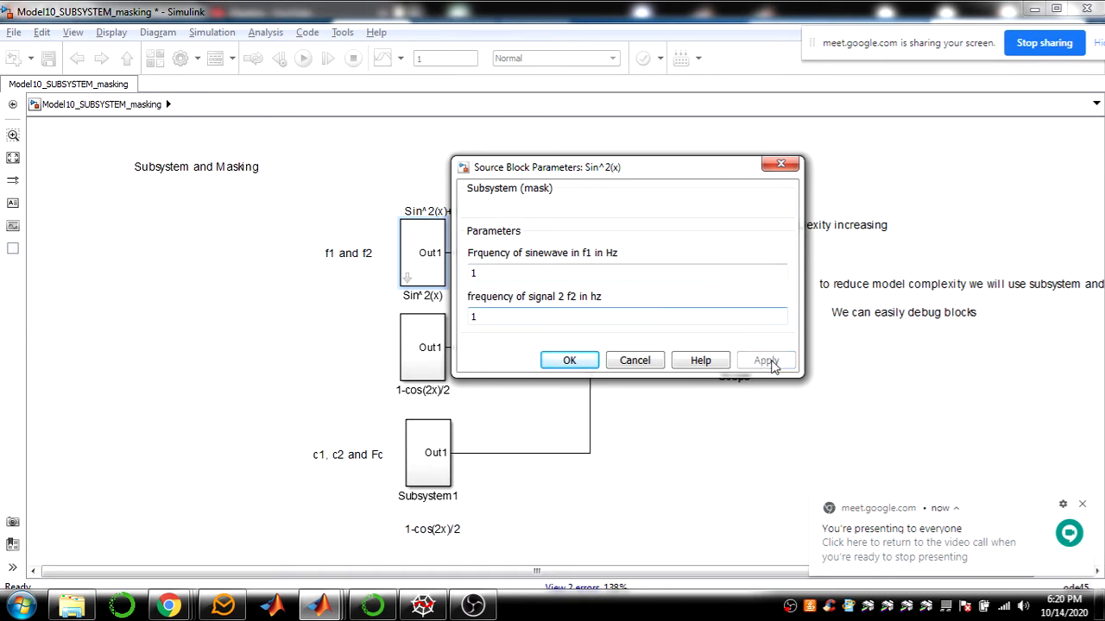
click(568, 362)
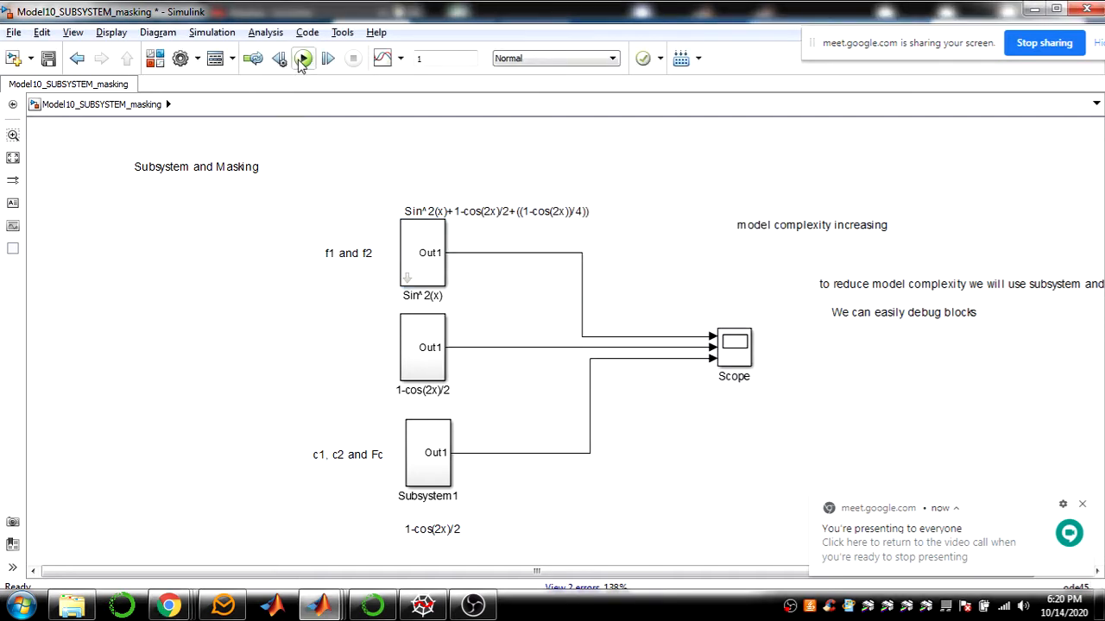
Run the simulation, then close the Diagnostic Viewer and select Subsystem1
click(304, 58)
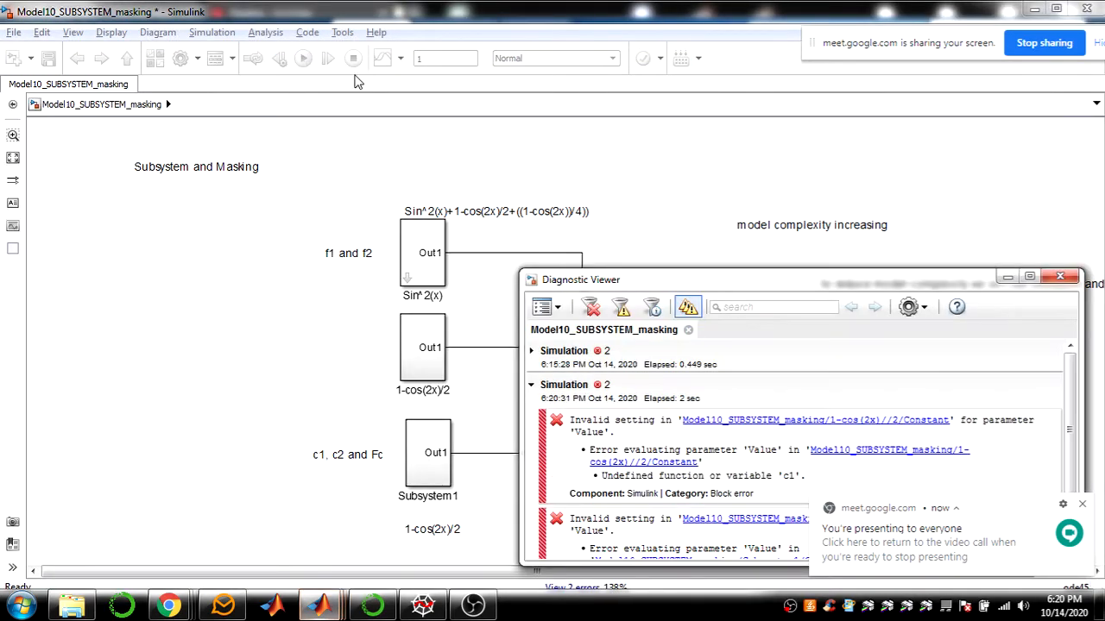
click(1060, 281)
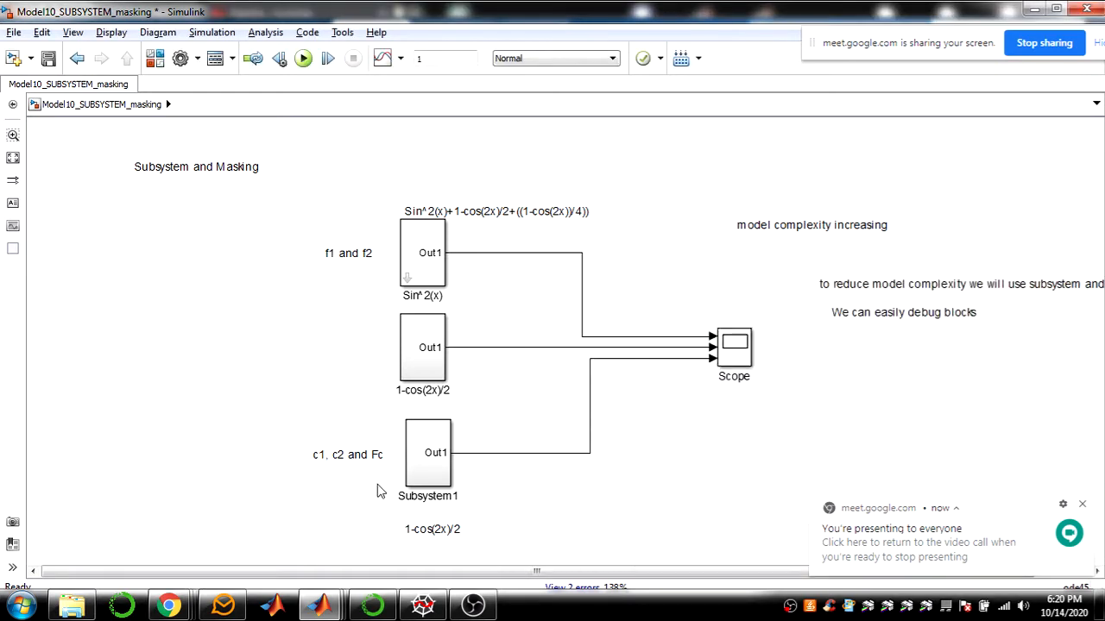
click(426, 466)
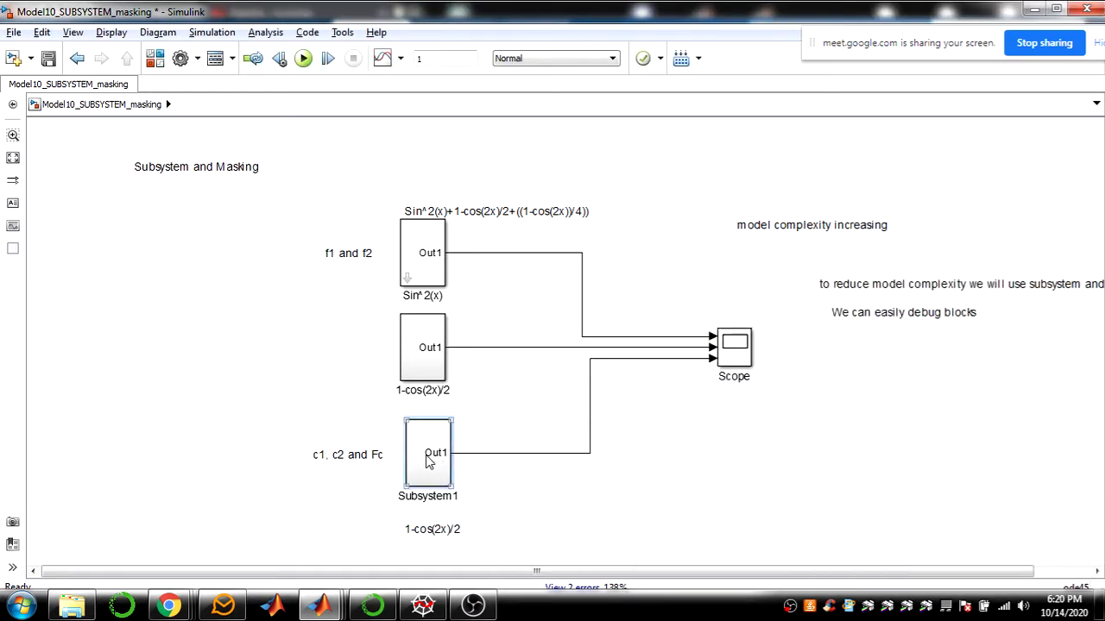
Check the participants in the Google Meet call in Chrome and return to the Simulink model
click(168, 606)
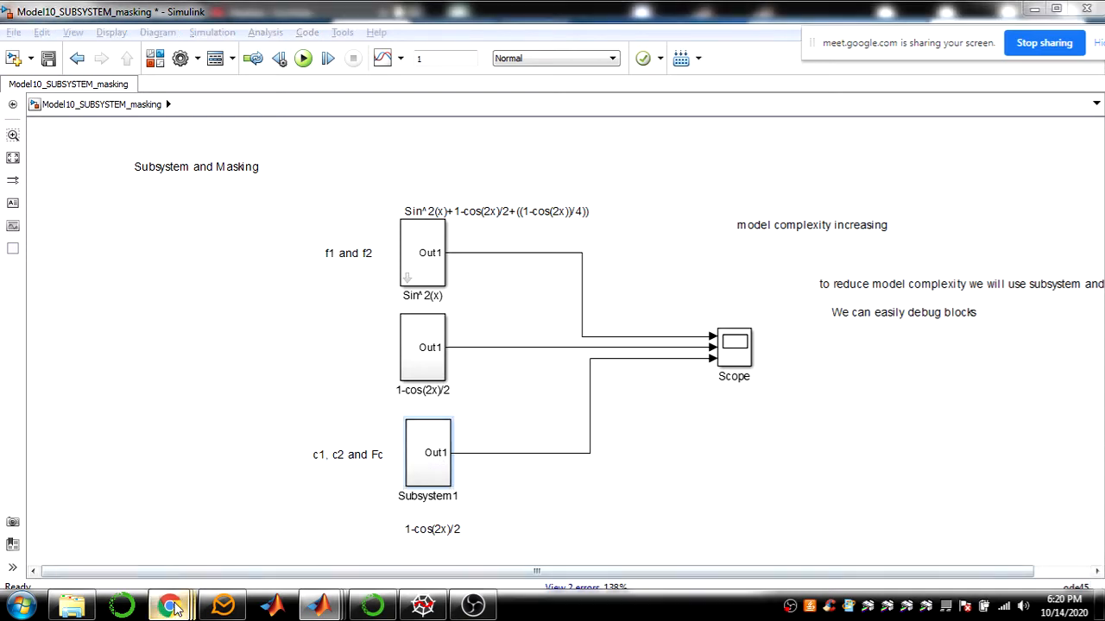
click(257, 538)
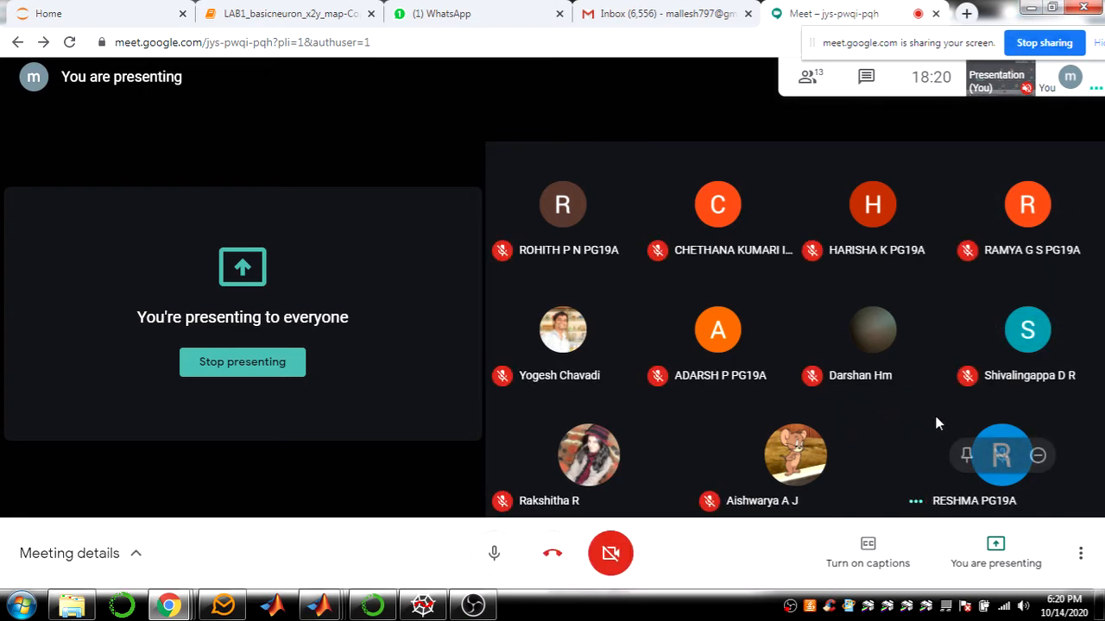
click(1027, 8)
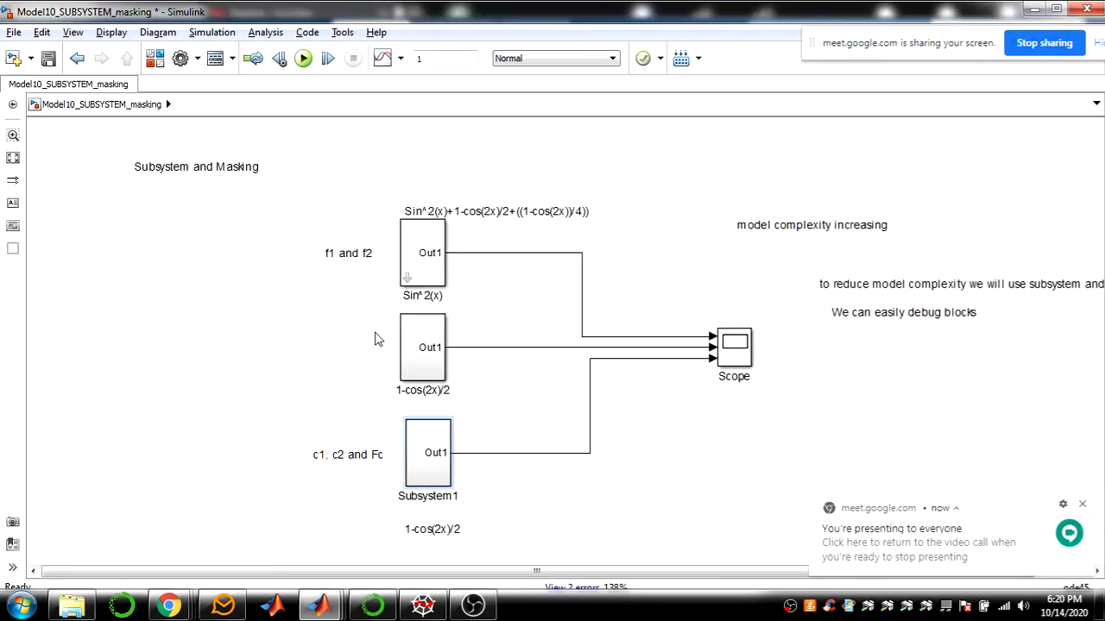
Examine the Constant and Sine Wave2 block parameters inside Subsystem1 to identify its variables, then return to the top level
click(422, 469)
double_click(420, 457)
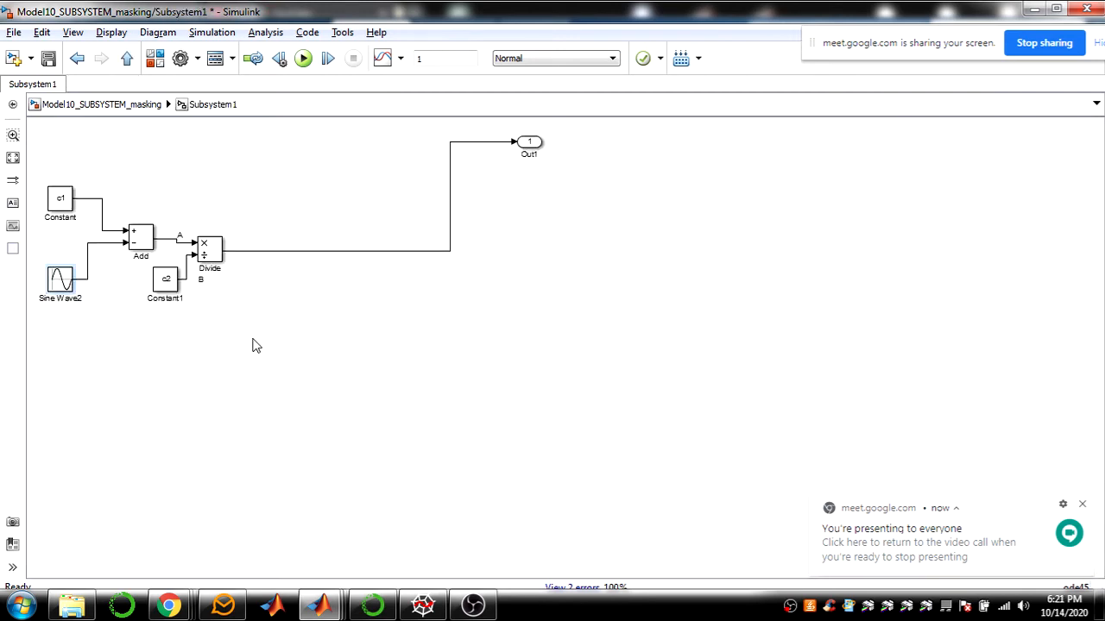
click(62, 203)
double_click(62, 202)
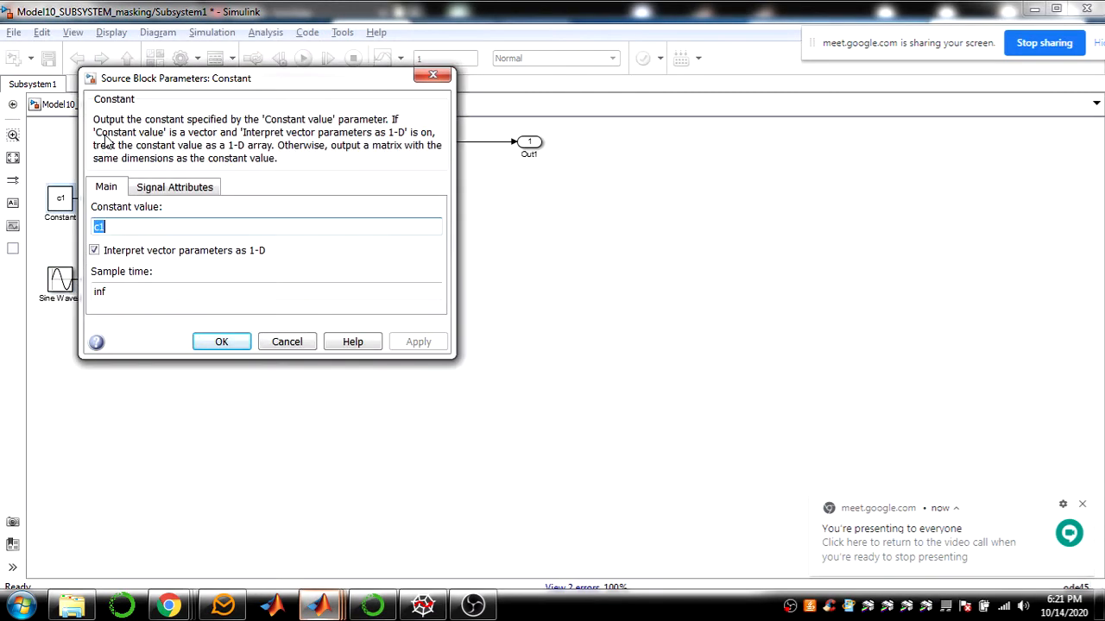
click(220, 339)
click(159, 283)
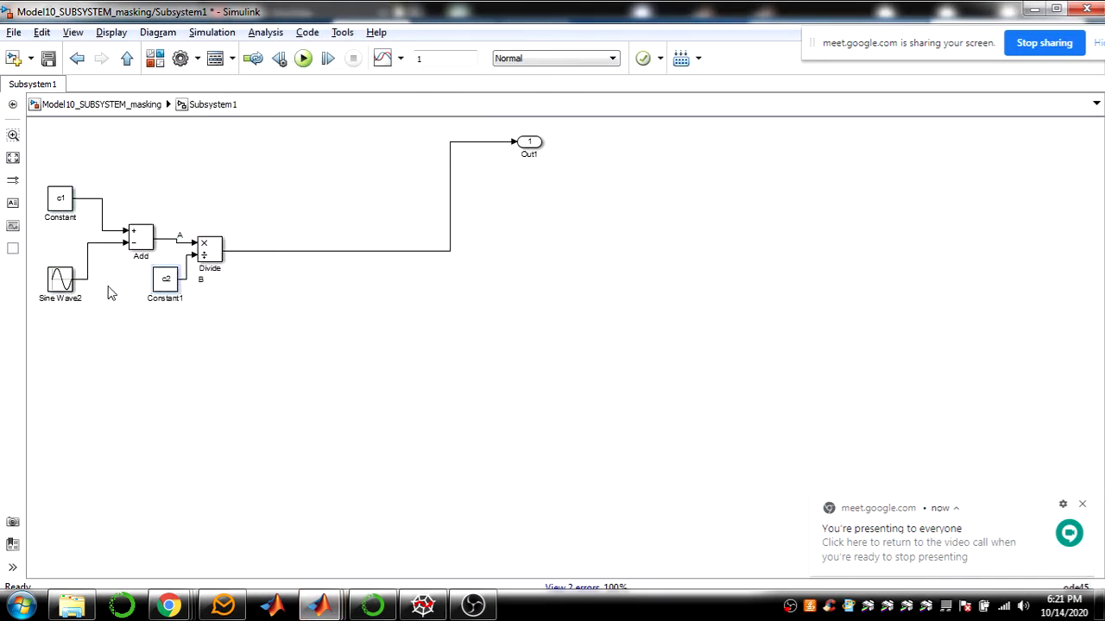
double_click(72, 280)
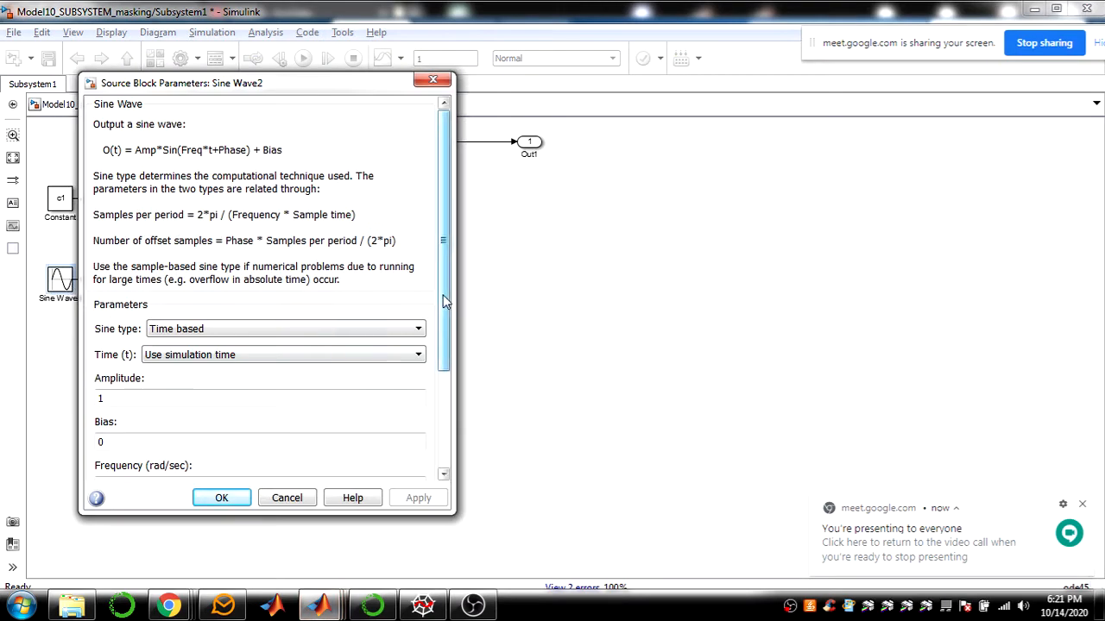
scroll(444, 259, down, 3)
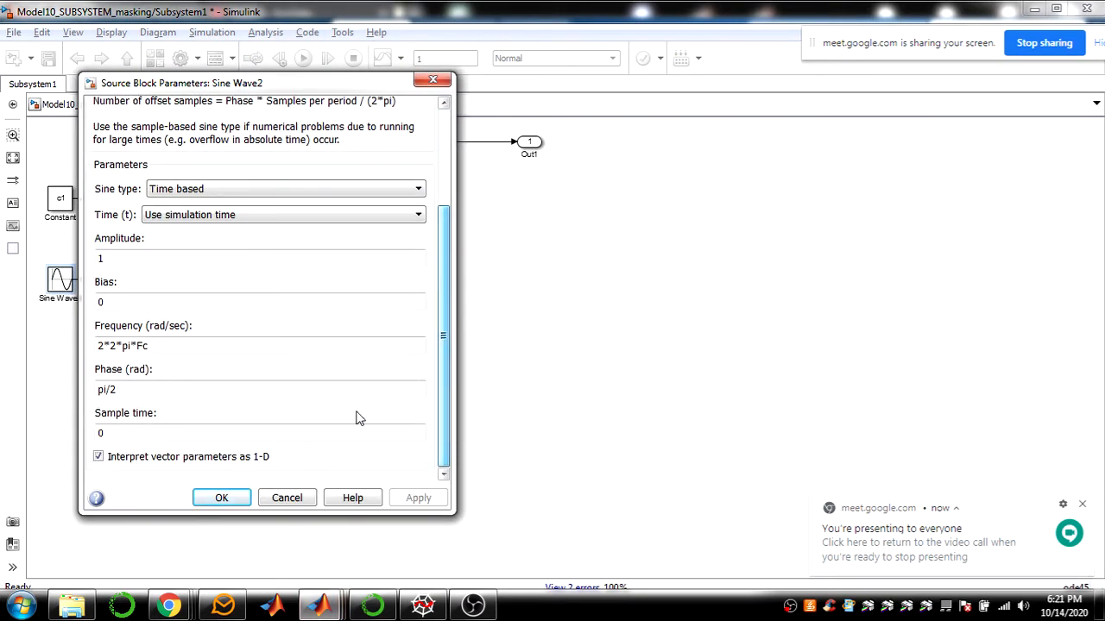
click(287, 499)
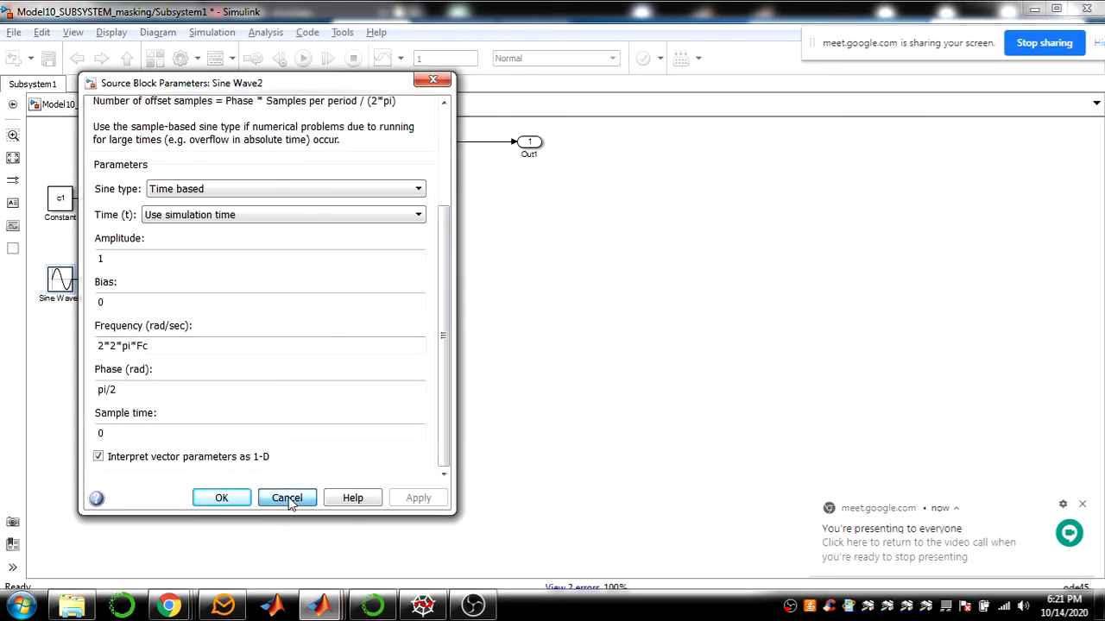
click(126, 58)
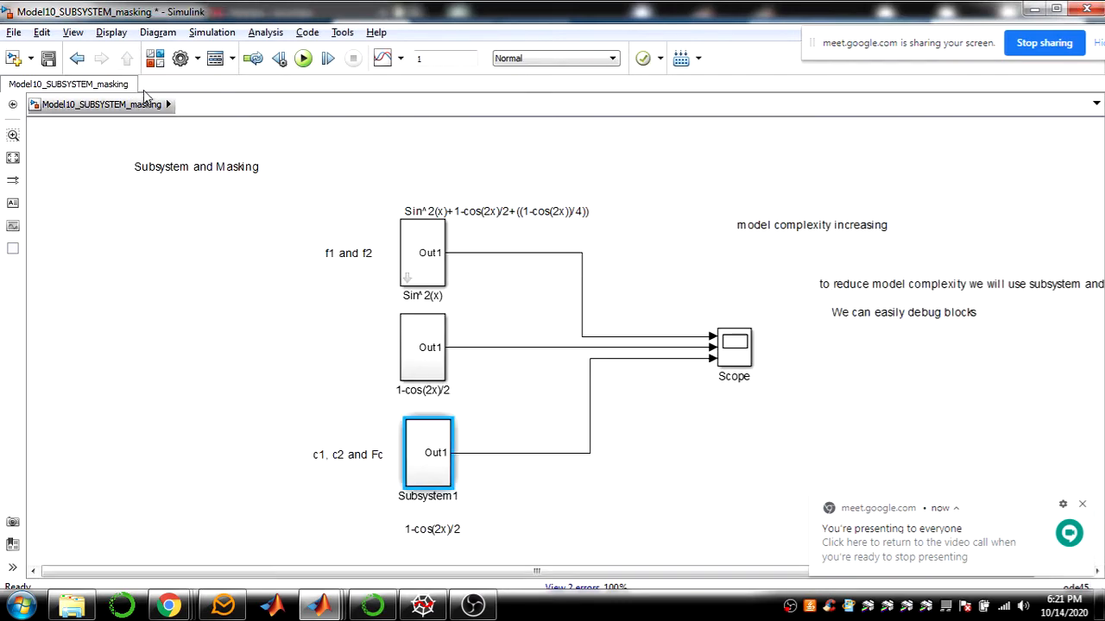
click(384, 464)
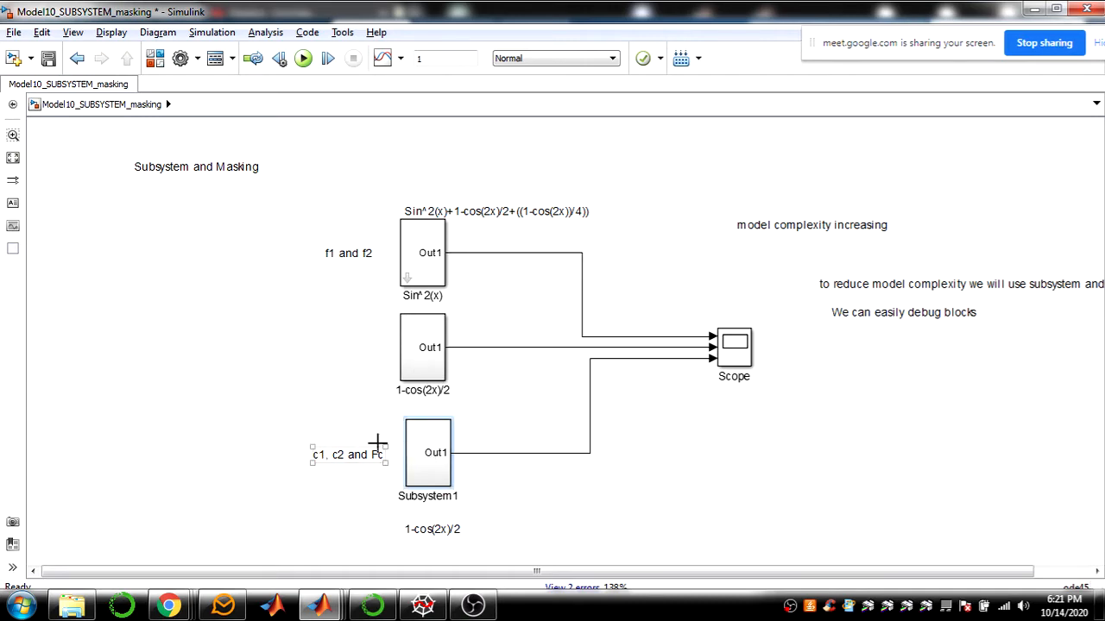
Create a mask for Subsystem1 and open its parameter and dialog definitions
click(434, 462)
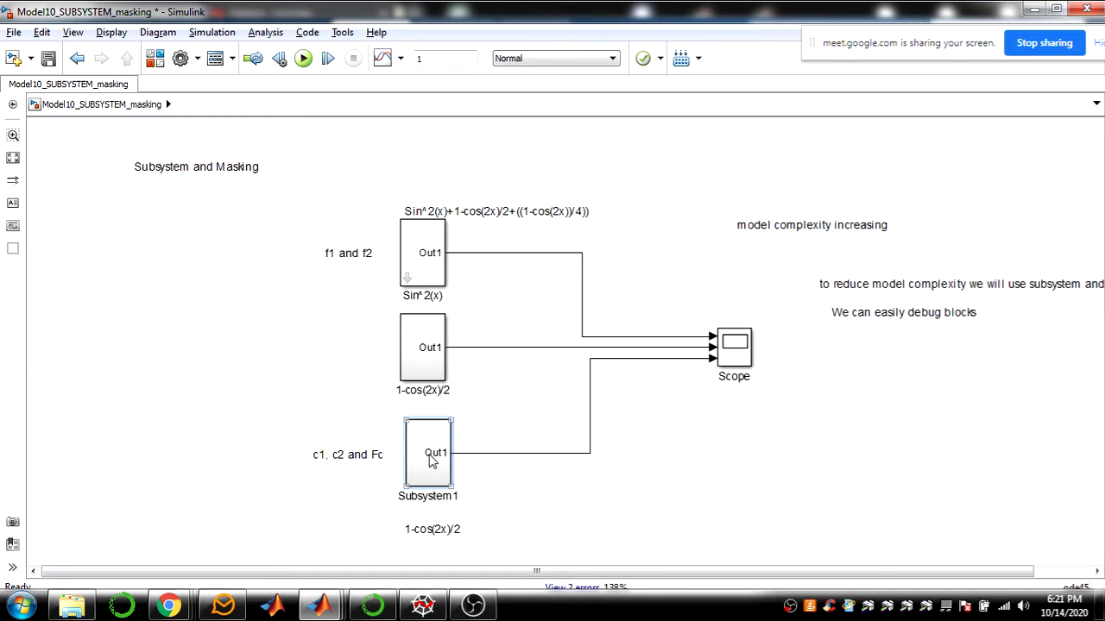
right_click(431, 461)
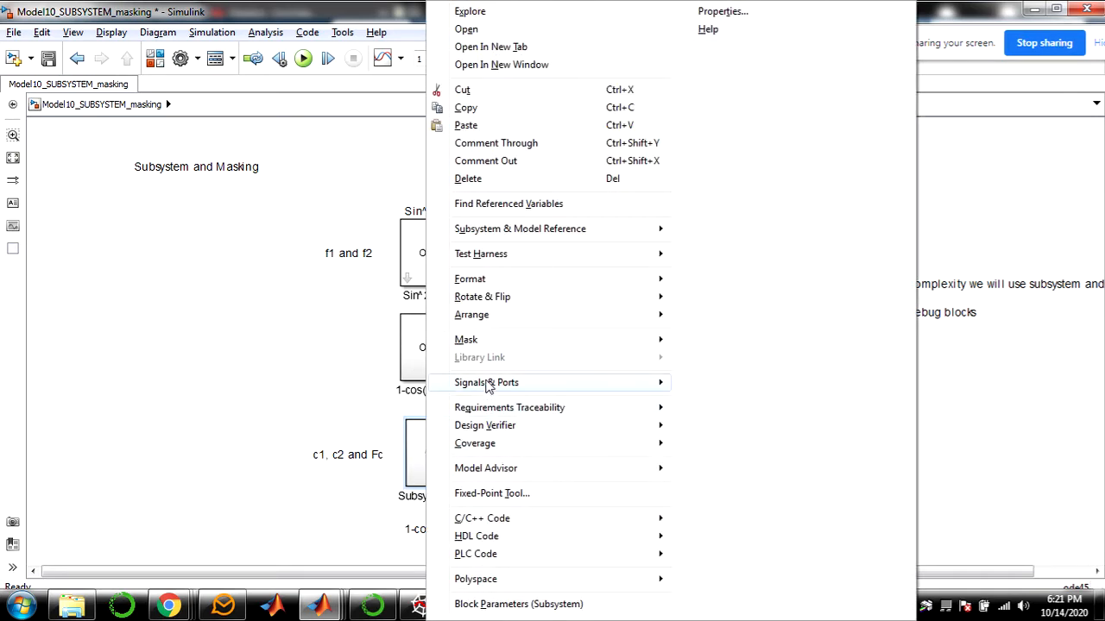
mouse_move(500, 345)
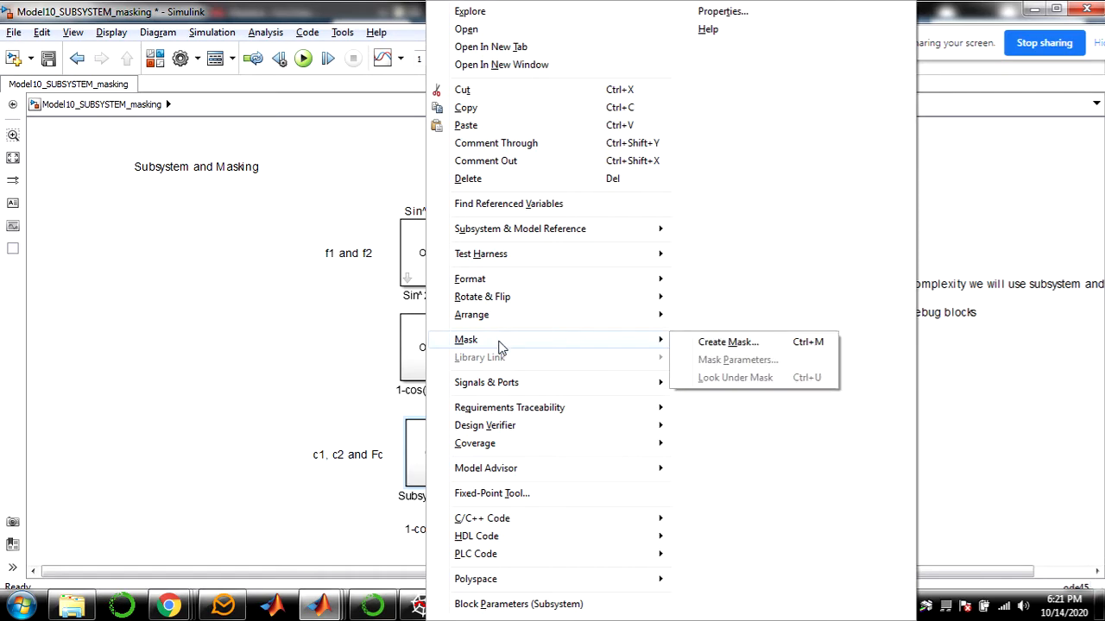
click(699, 345)
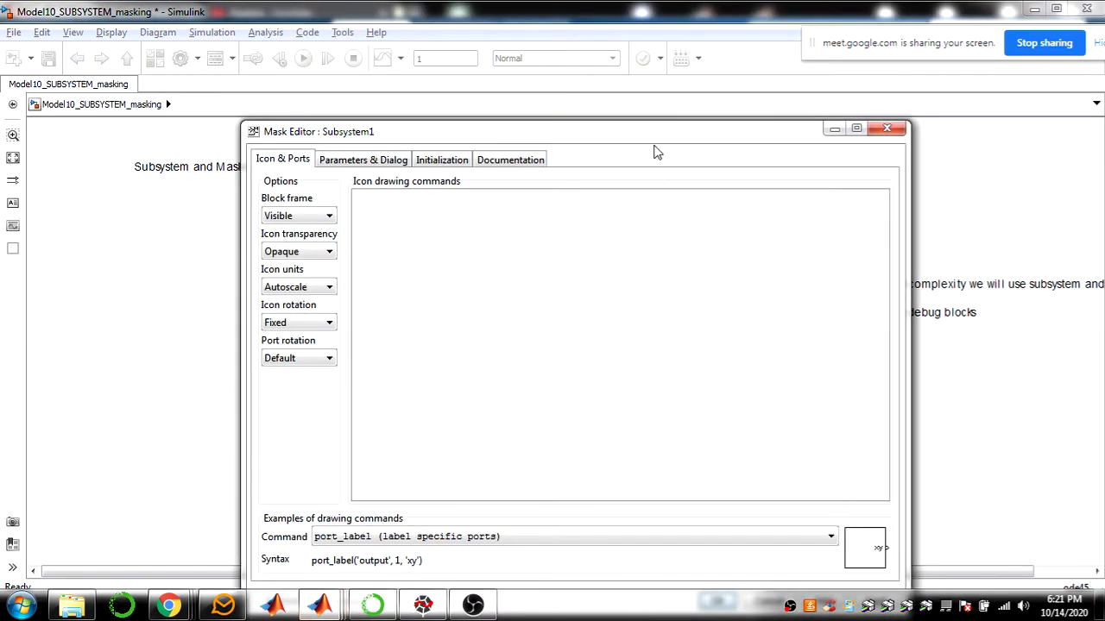
click(332, 112)
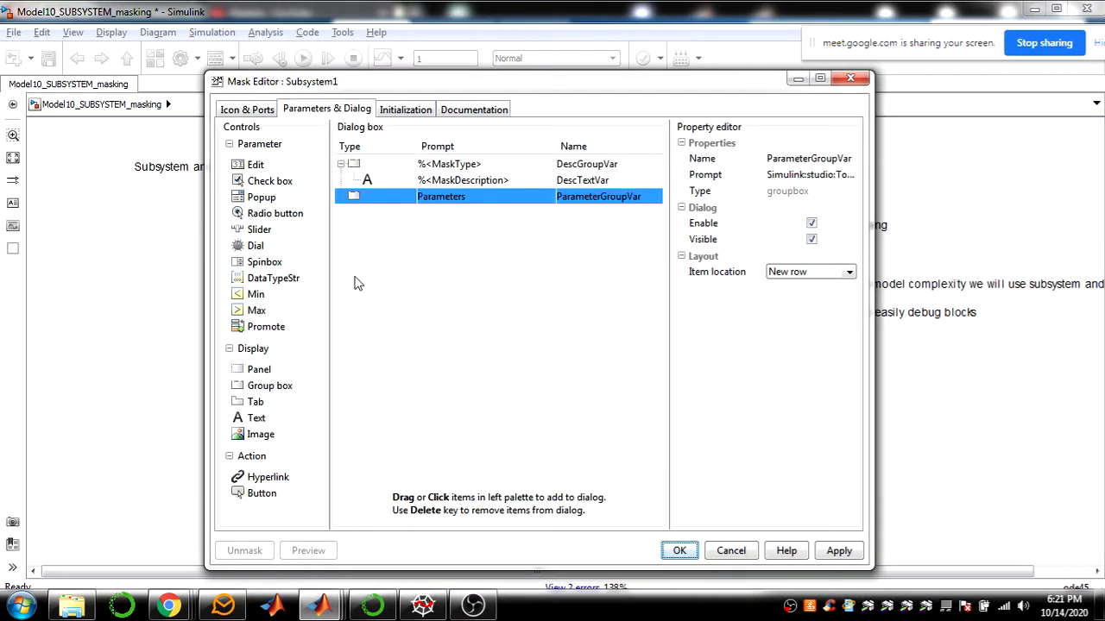
Add an edit parameter named Fc with the prompt "frequency of cos wave Fc" to the Subsystem1 mask
click(253, 166)
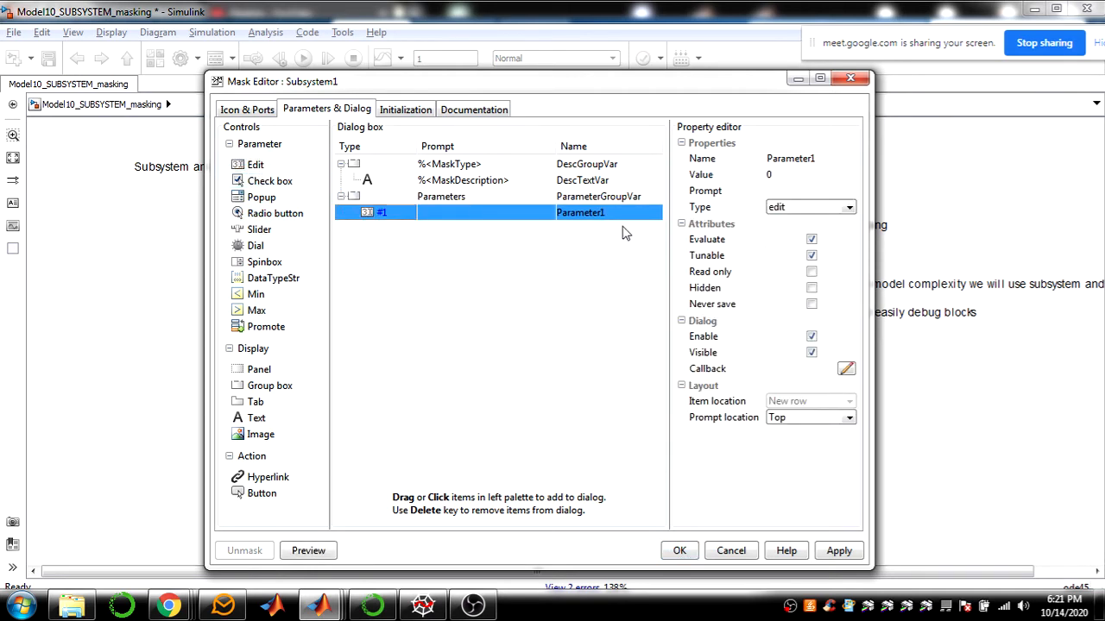
click(503, 212)
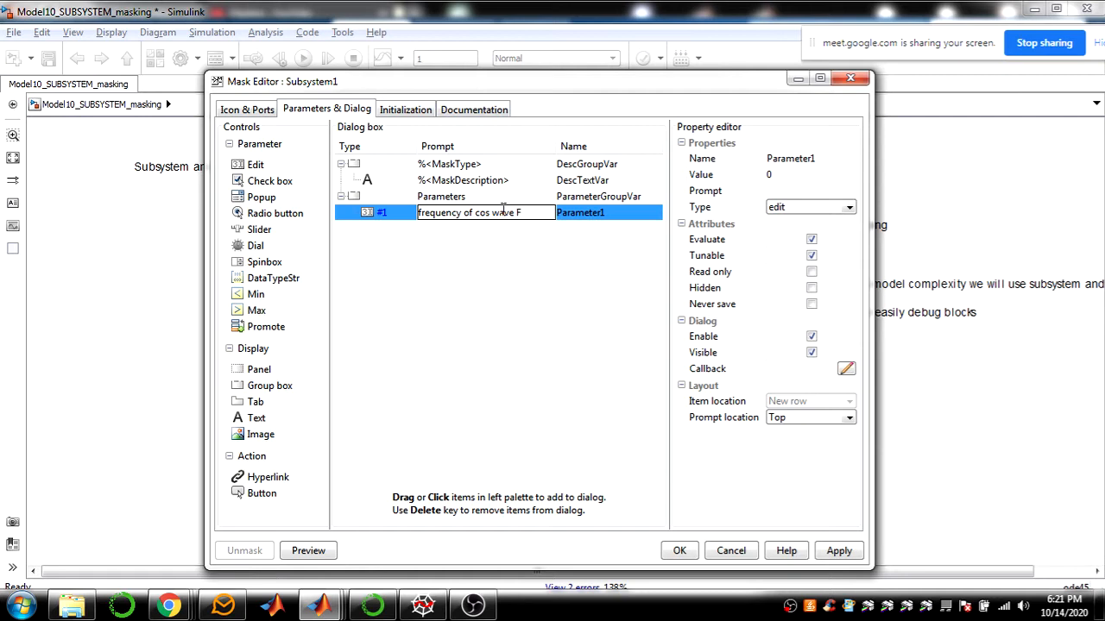
click(622, 212)
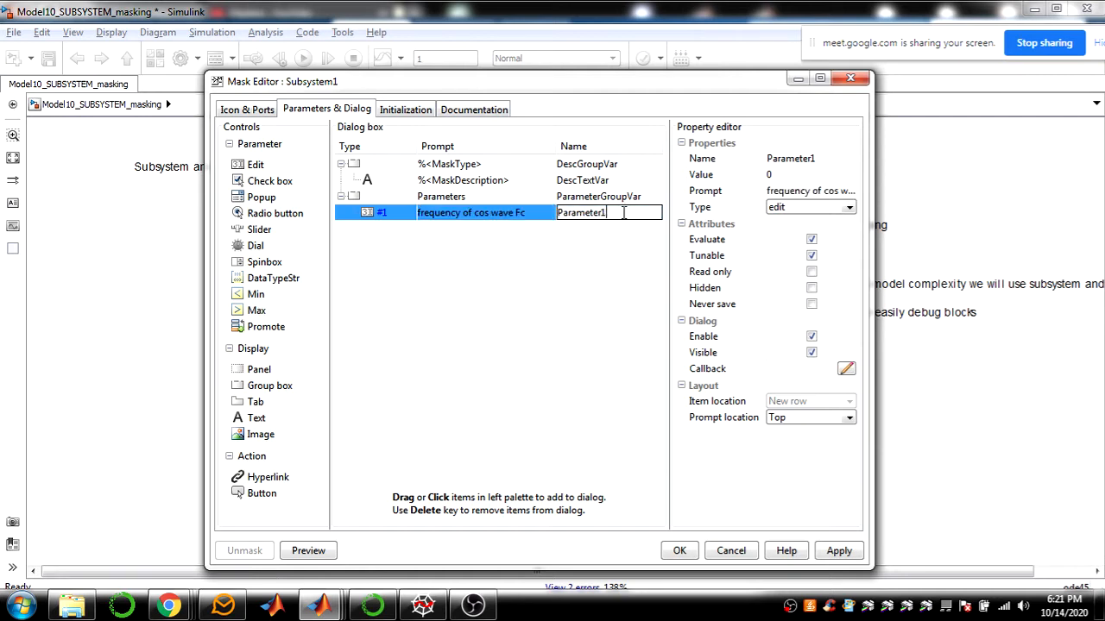
drag(623, 212, 535, 212)
text(Fc)
key(Return)
Add two more edit parameters: c1 with the prompt "constant value" and c2 with the prompt "device value"
click(257, 163)
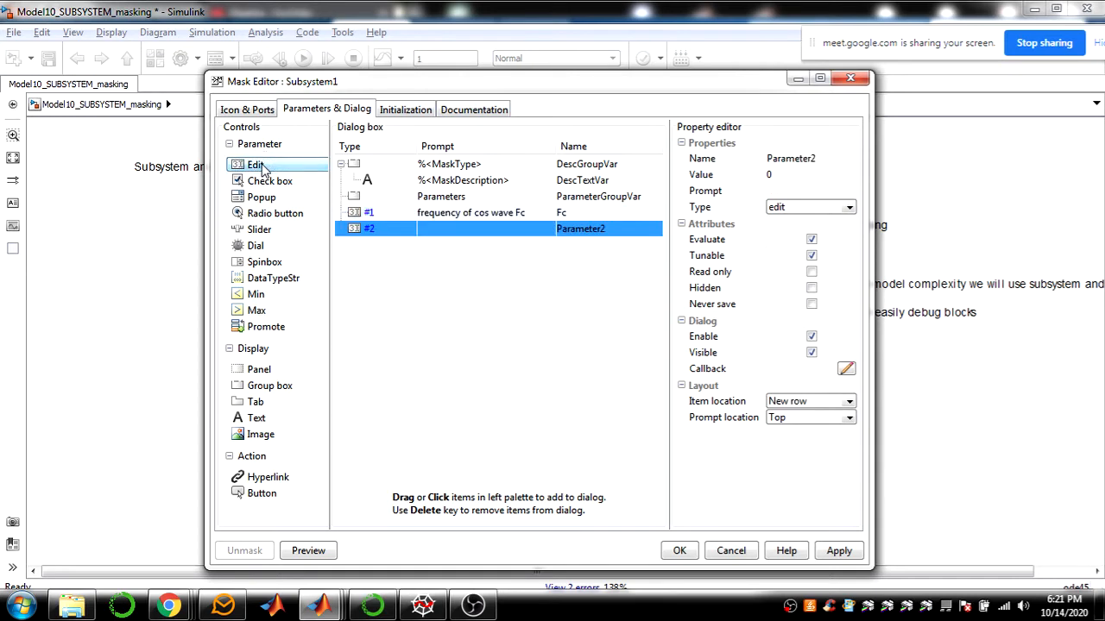
click(257, 163)
click(487, 228)
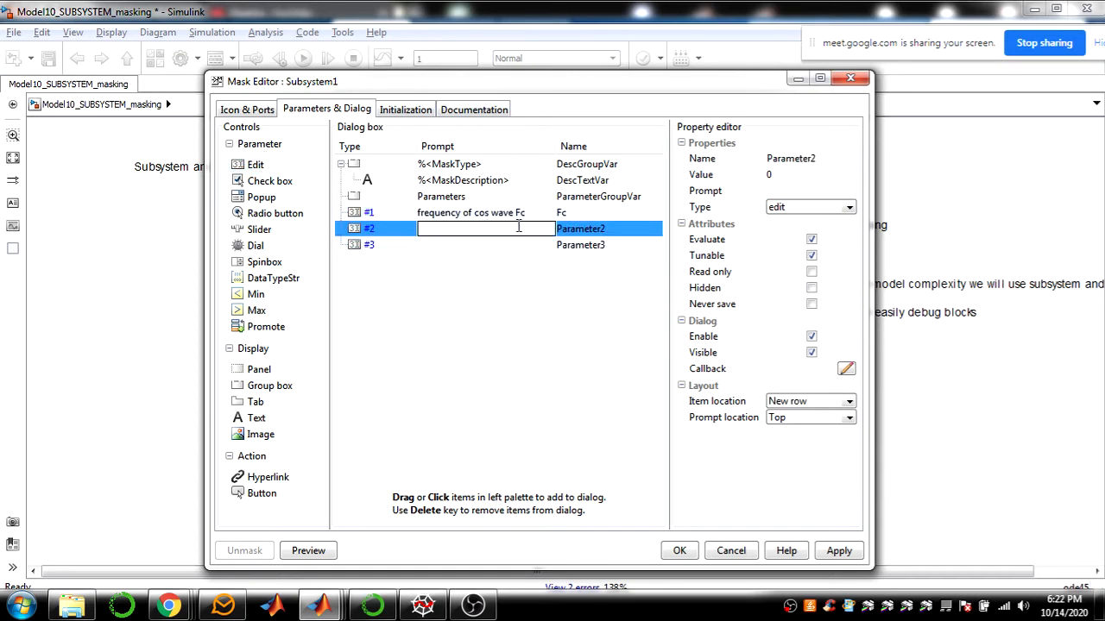
click(603, 229)
drag(625, 228, 528, 234)
text(c1)
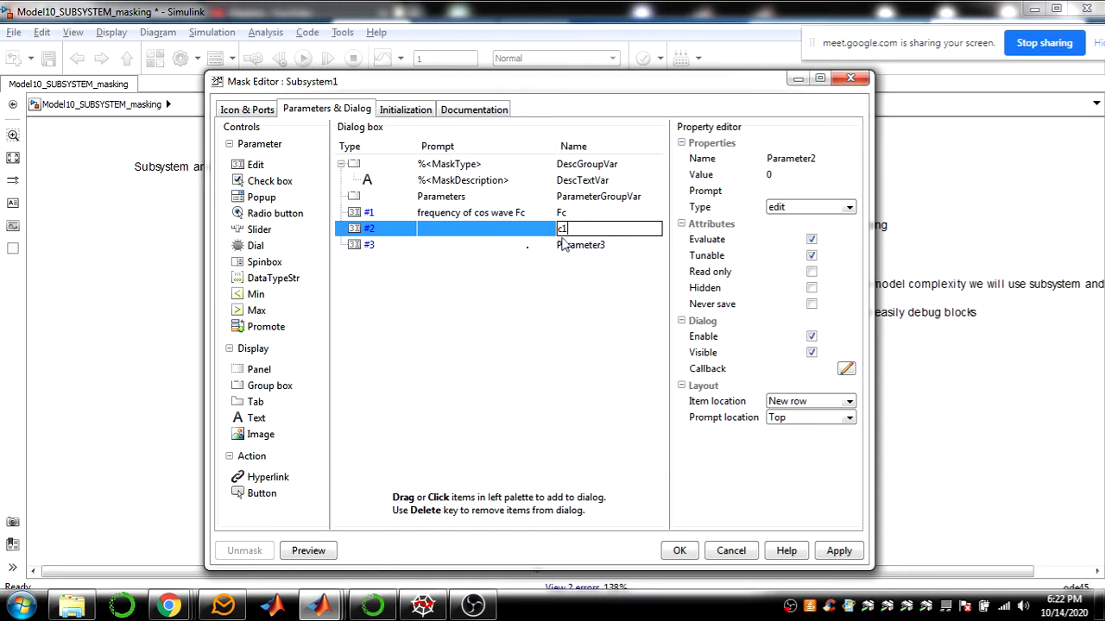
click(613, 245)
drag(617, 244, 531, 246)
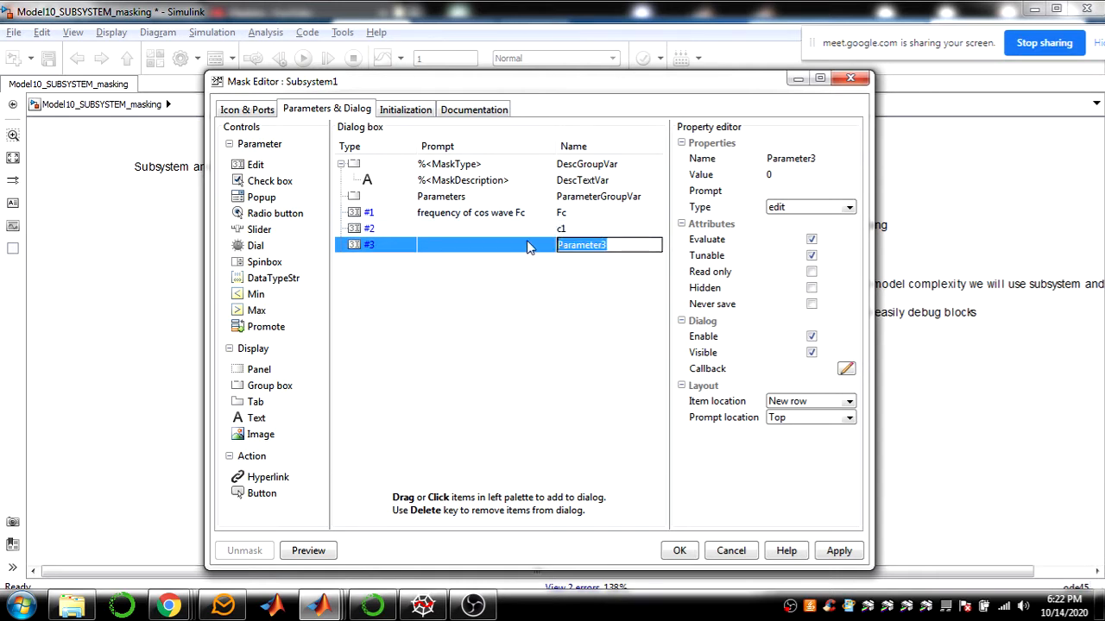
text(c2)
click(475, 234)
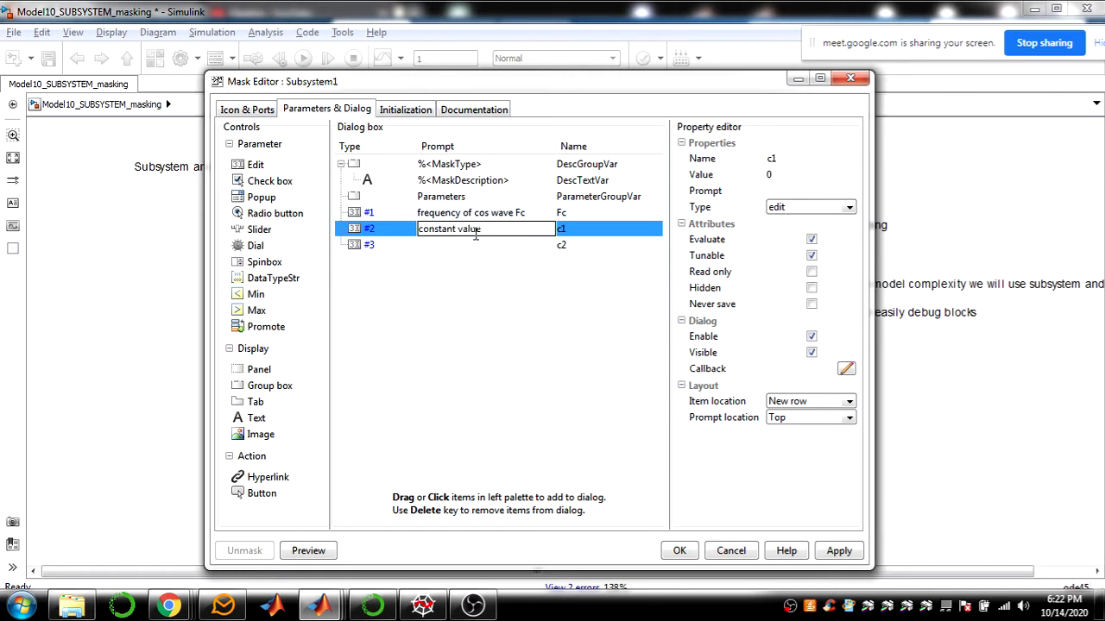
click(442, 245)
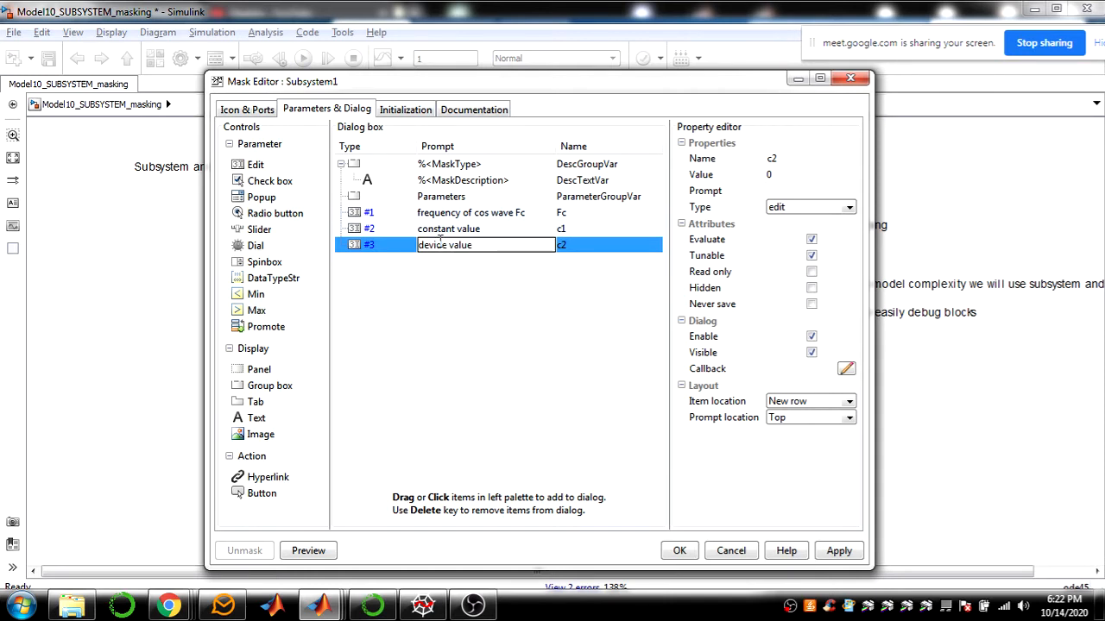
Change the Subsystem1 mask prompts to "division value c2" for c2 and "constant value c1" for c1, and apply the mask
drag(449, 246, 404, 250)
text(di)
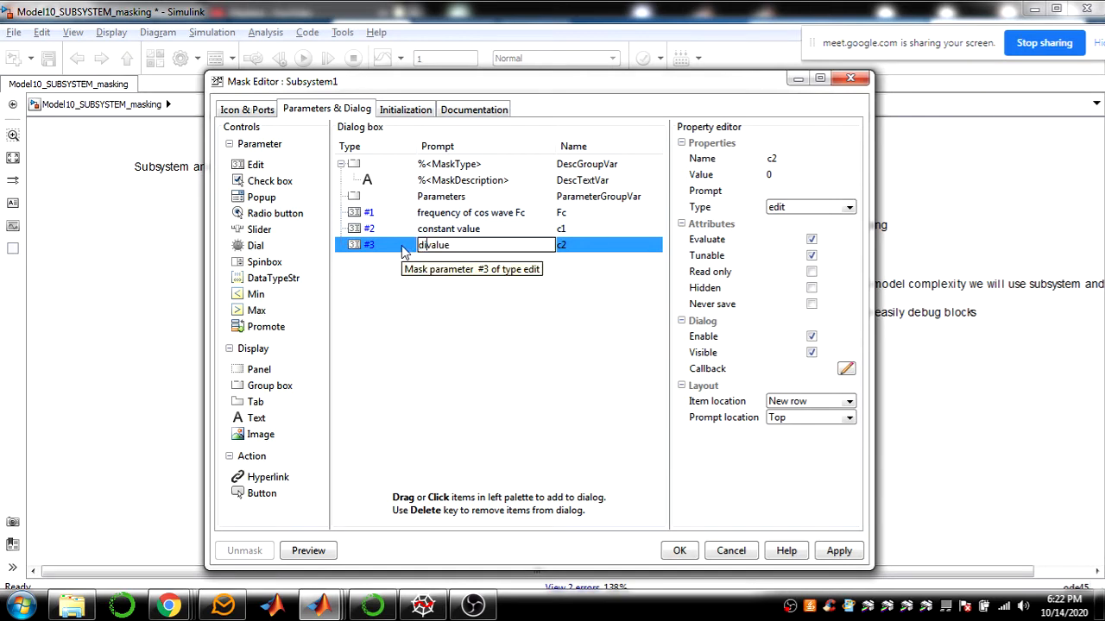
text(vision value)
click(516, 228)
double_click(516, 229)
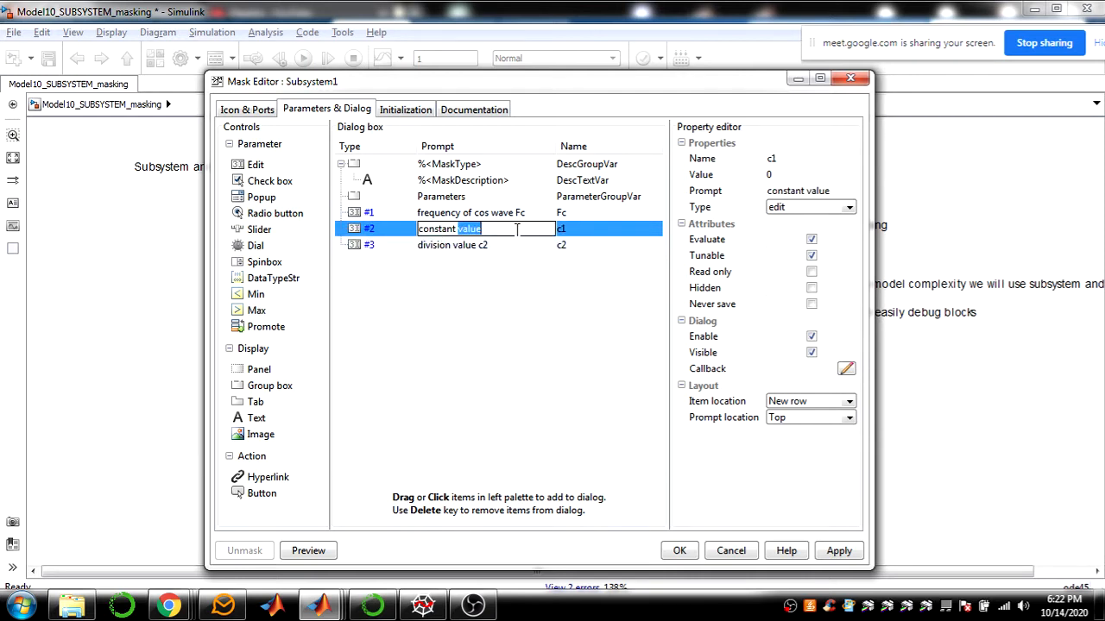
key(BackSpace)
click(518, 397)
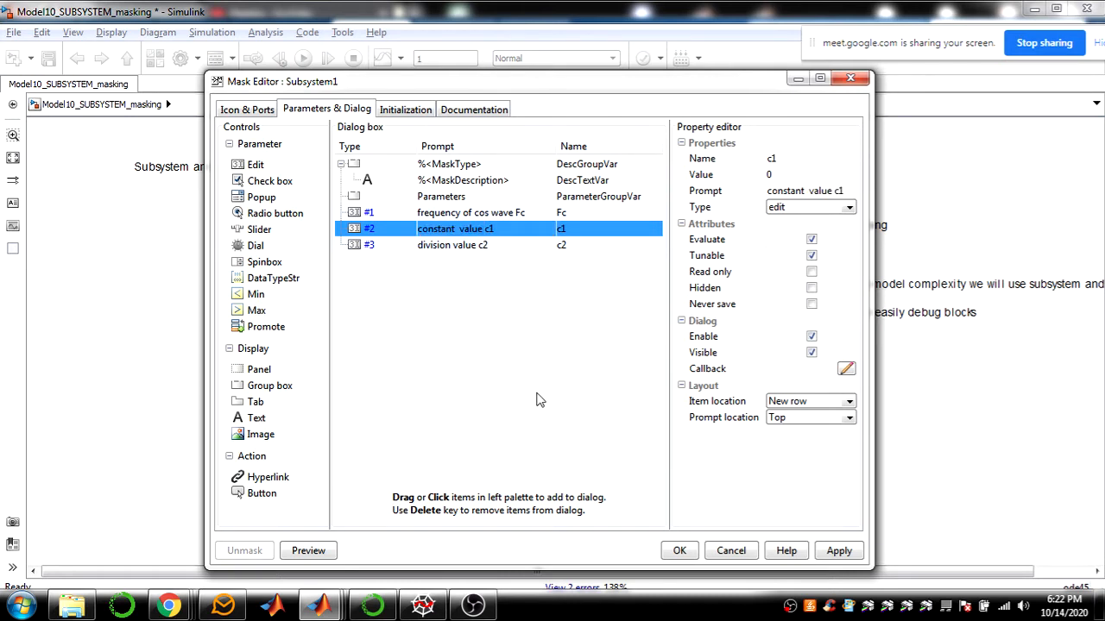
click(837, 553)
click(680, 553)
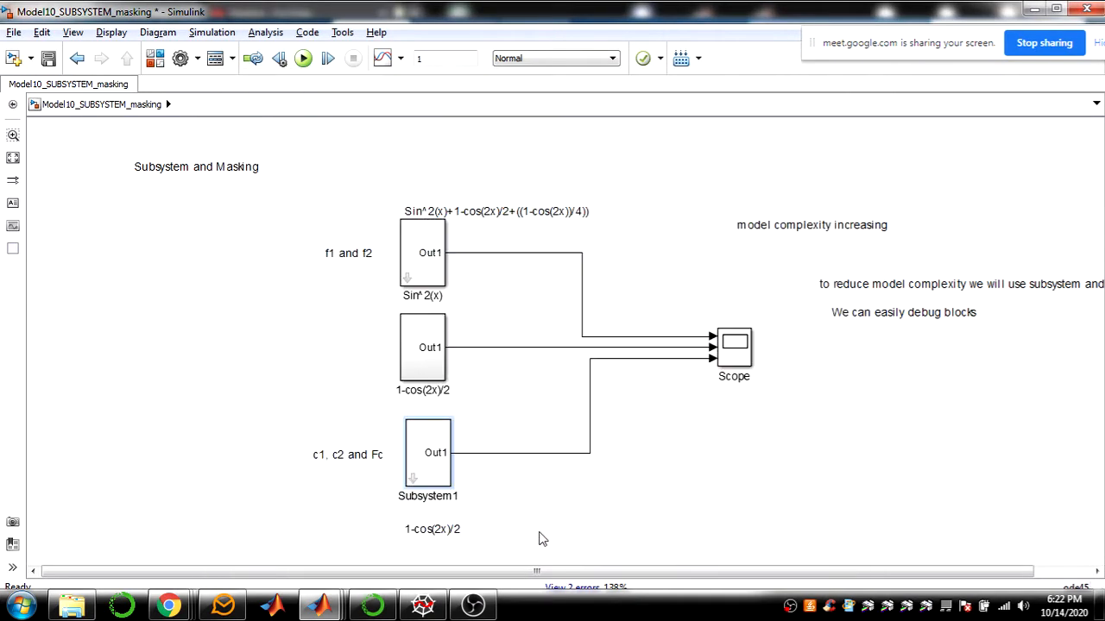
Set Subsystem1's mask parameters to 1 for Fc, 1 for c1 and 2 for c2
click(430, 442)
double_click(428, 459)
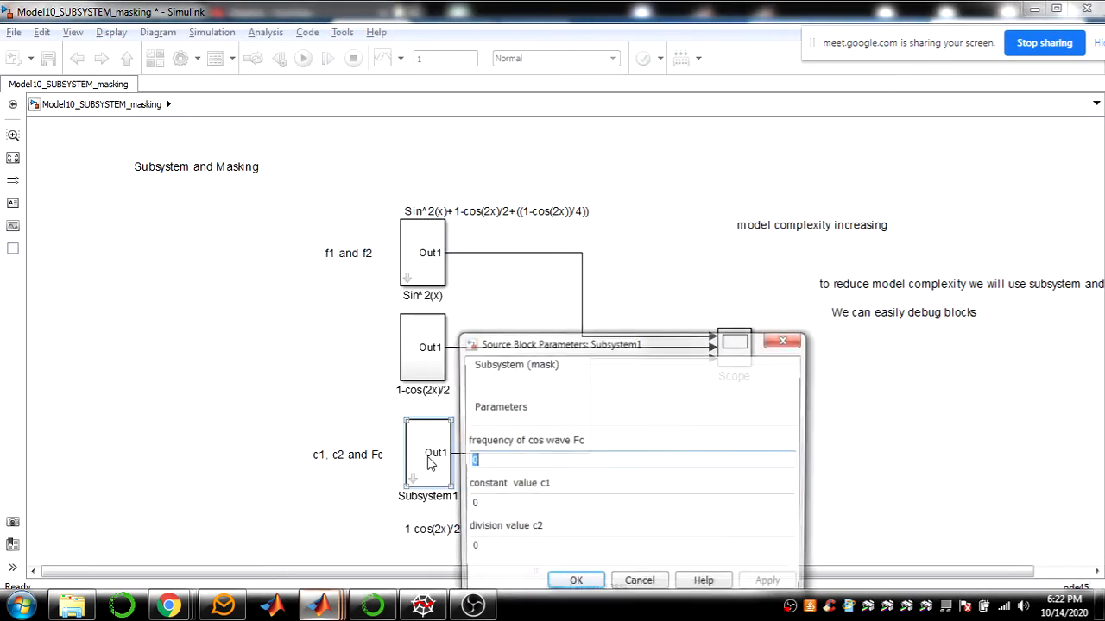
drag(569, 345, 548, 230)
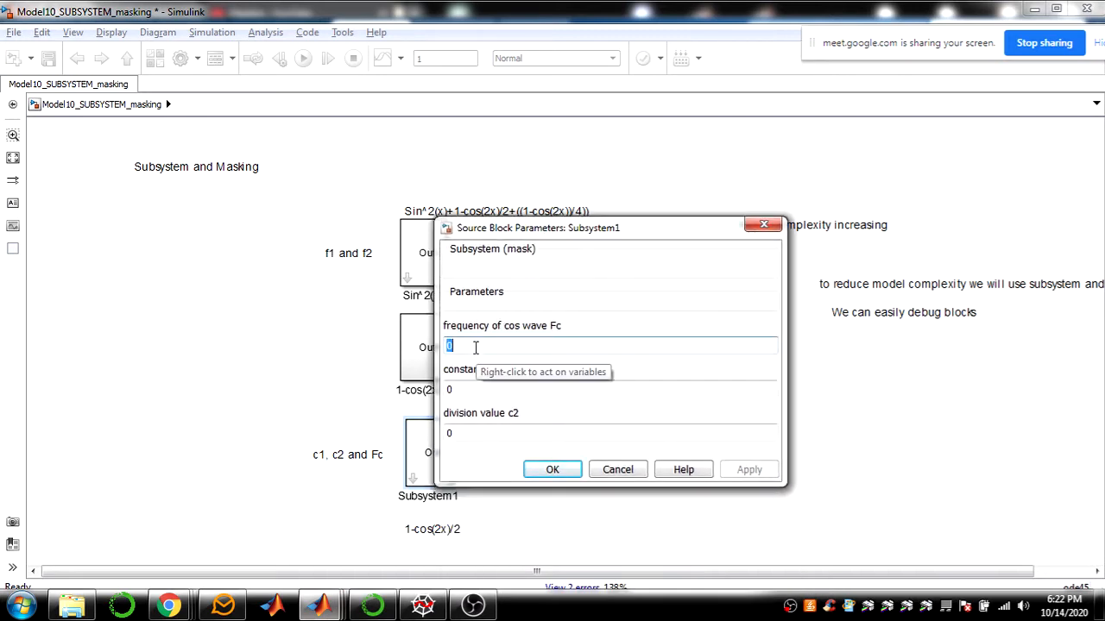
text(1)
click(474, 390)
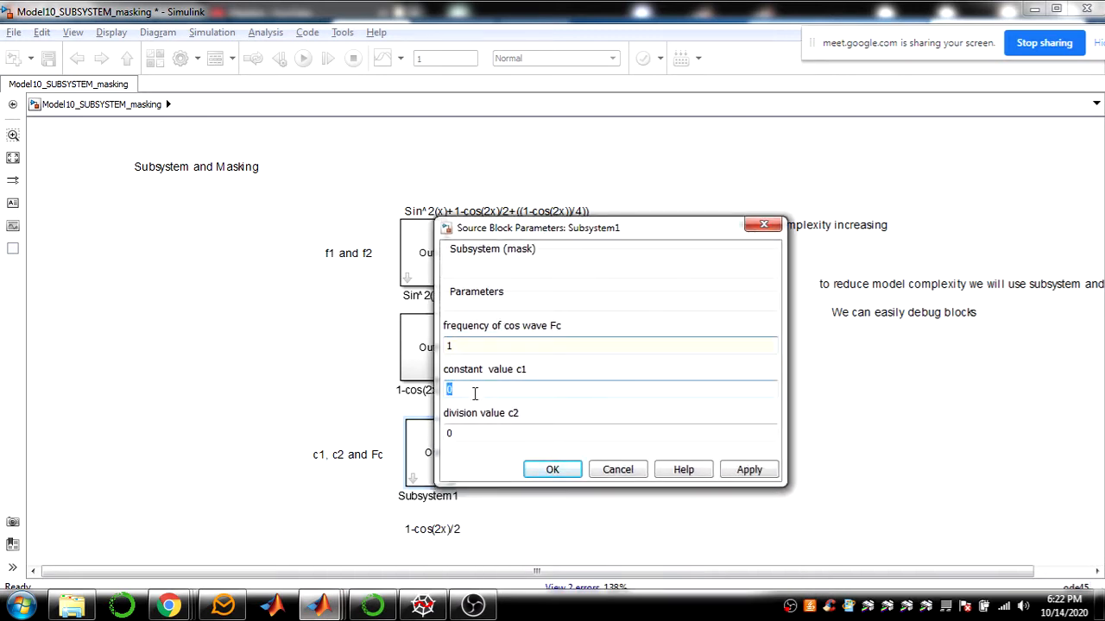
click(475, 435)
click(551, 470)
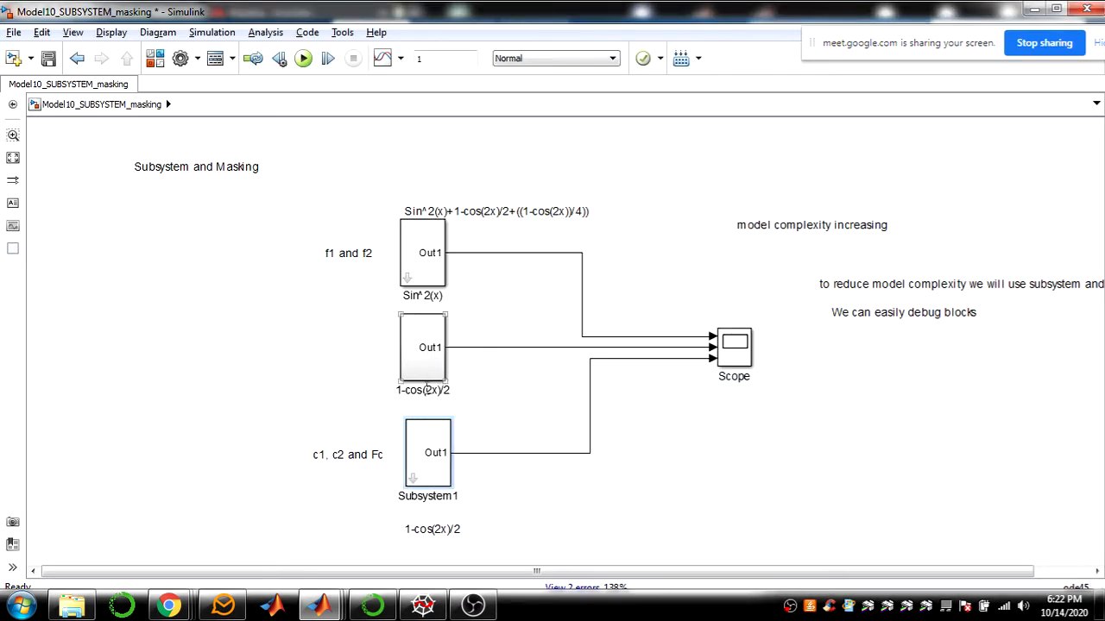
Run the simulation, read the diagnostics, and close them
click(430, 461)
click(303, 58)
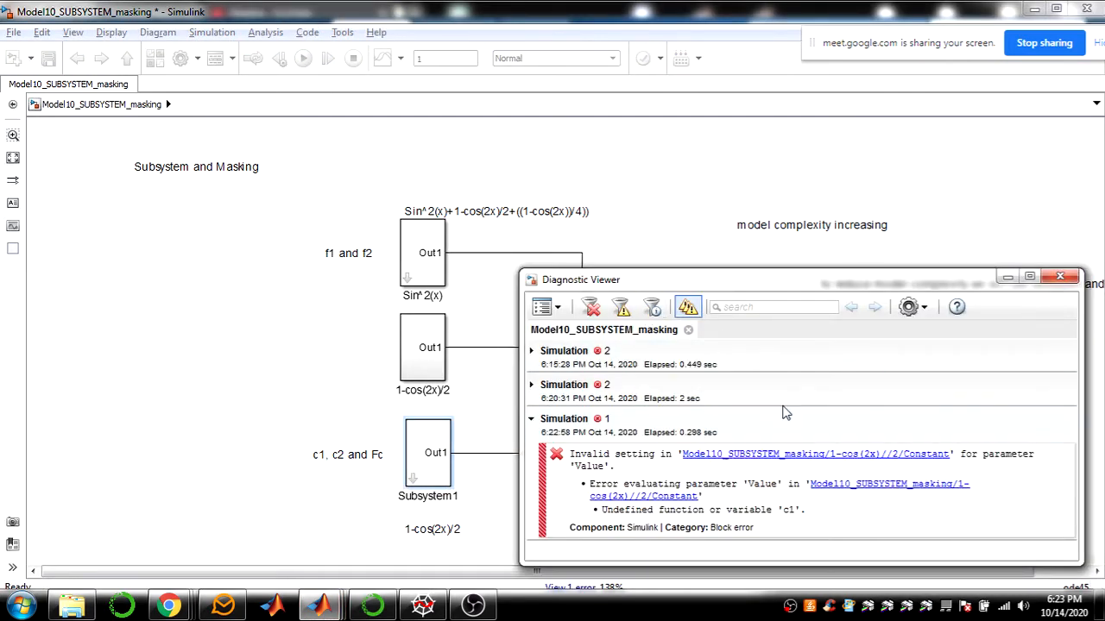
click(1060, 276)
Reopen Subsystem1's mask definition, check the c1 and c2 parameter names and values, and close it
click(429, 450)
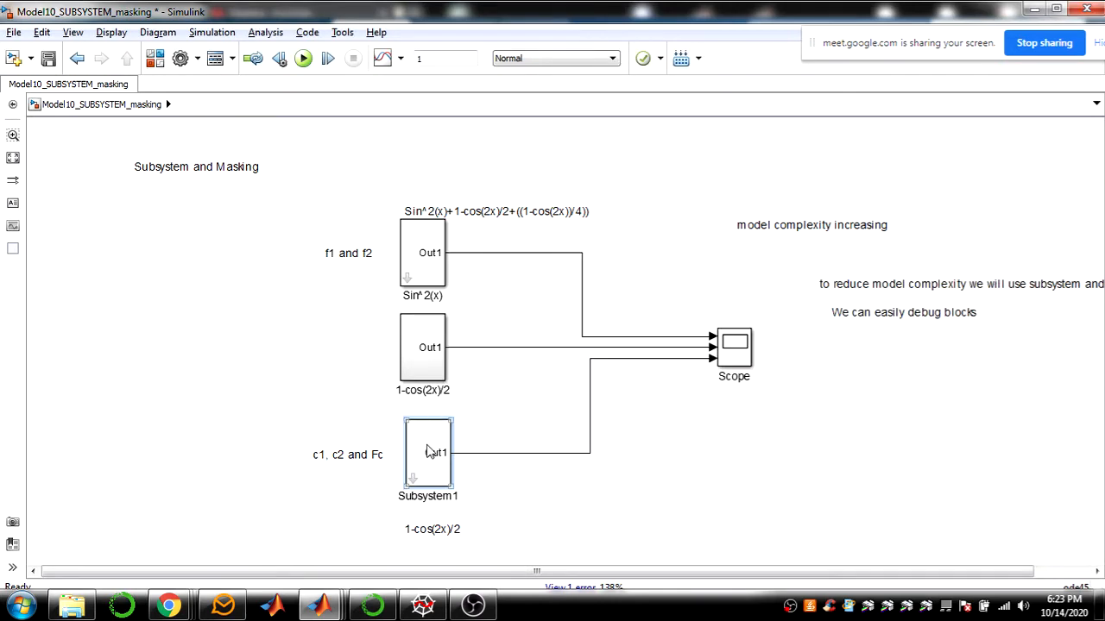
right_click(428, 451)
click(324, 425)
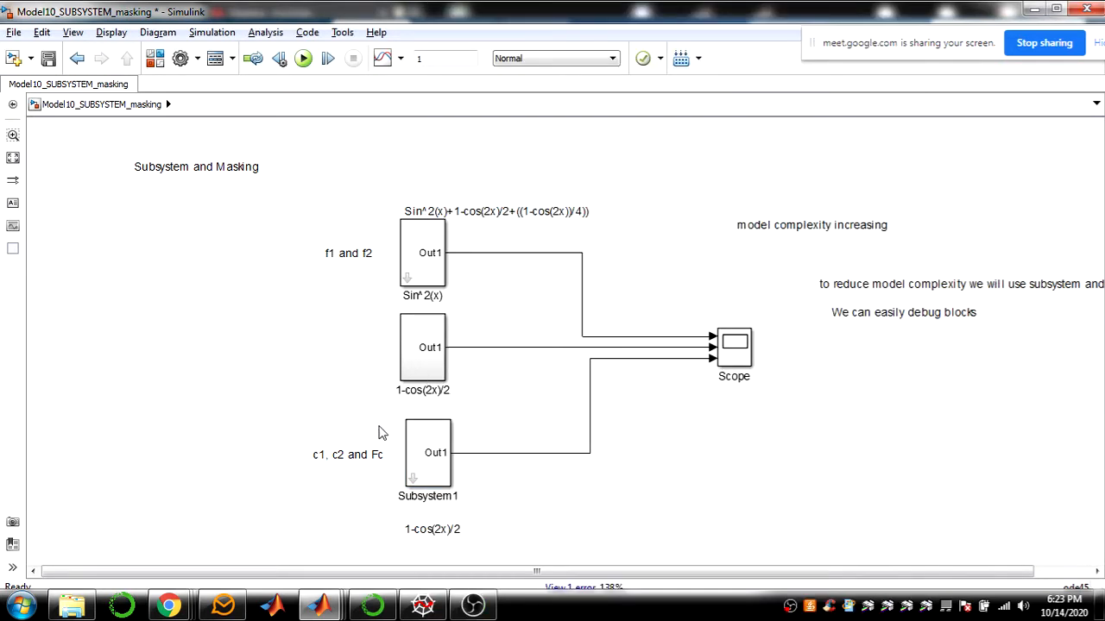
right_click(439, 458)
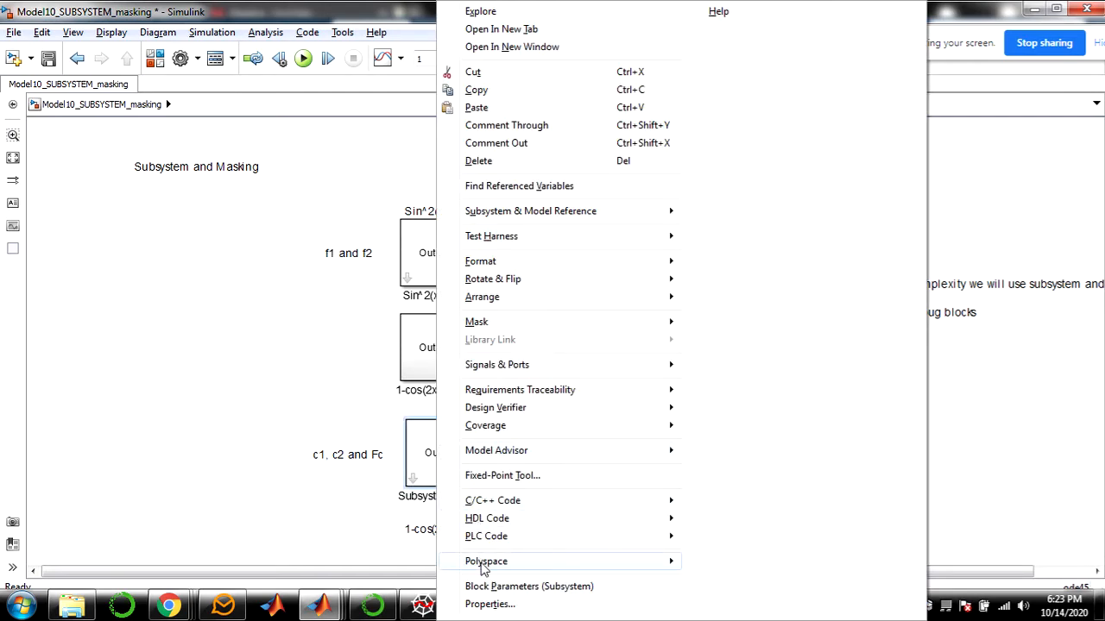
mouse_move(495, 326)
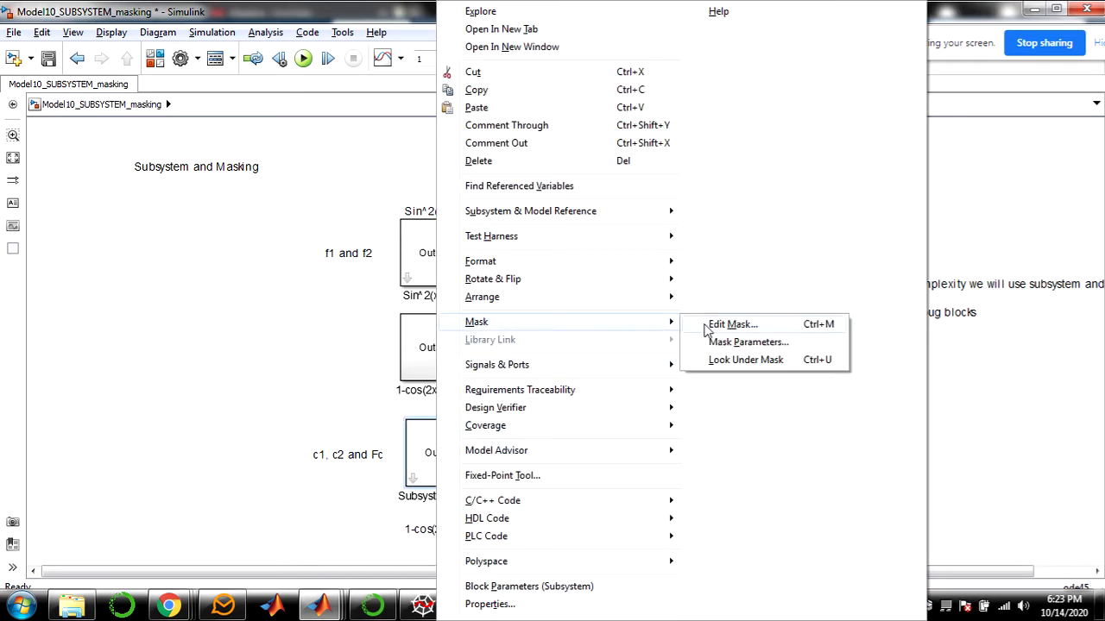
click(732, 324)
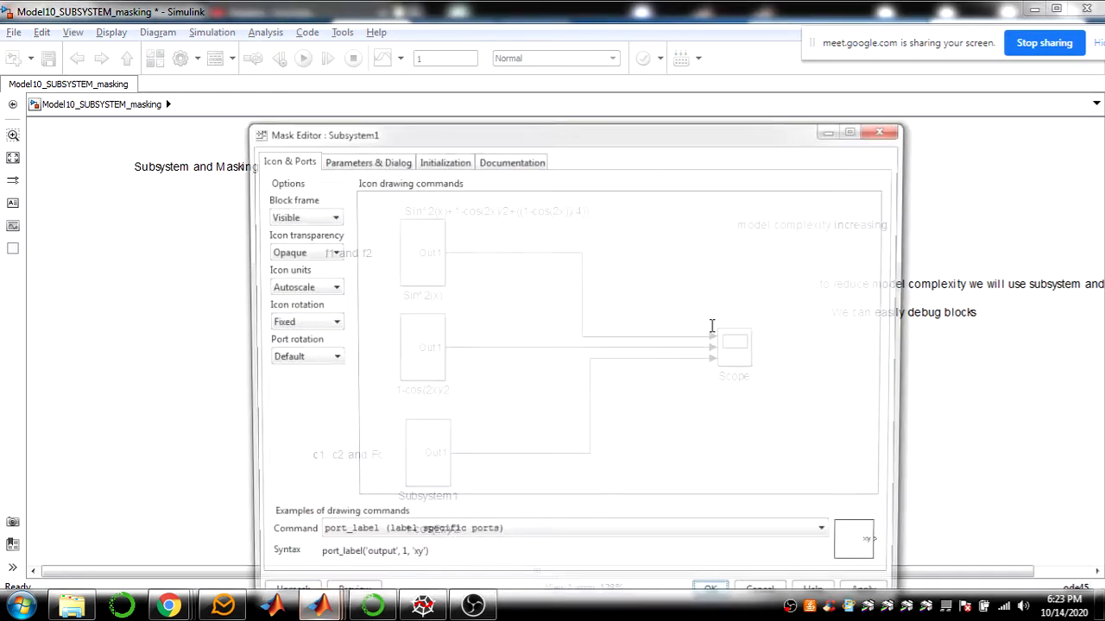
click(354, 162)
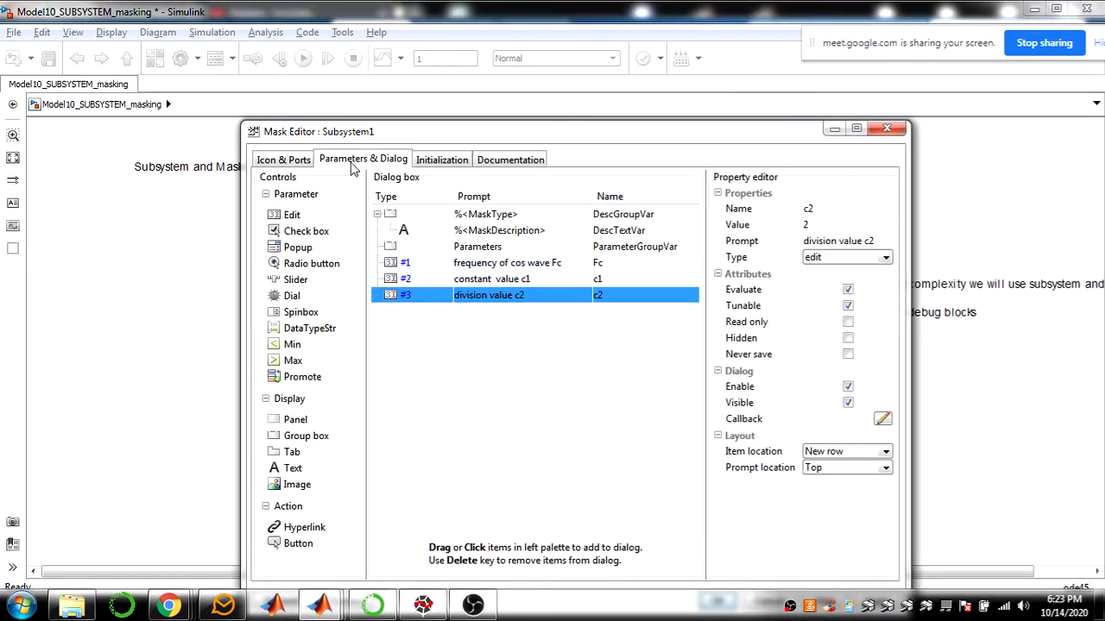
click(613, 279)
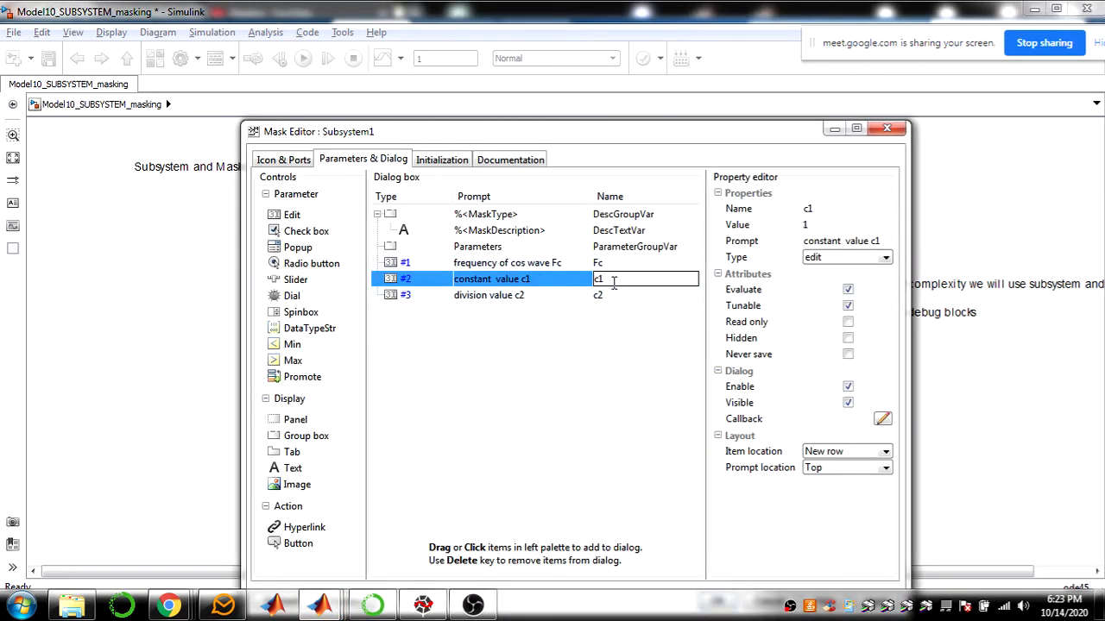
click(618, 296)
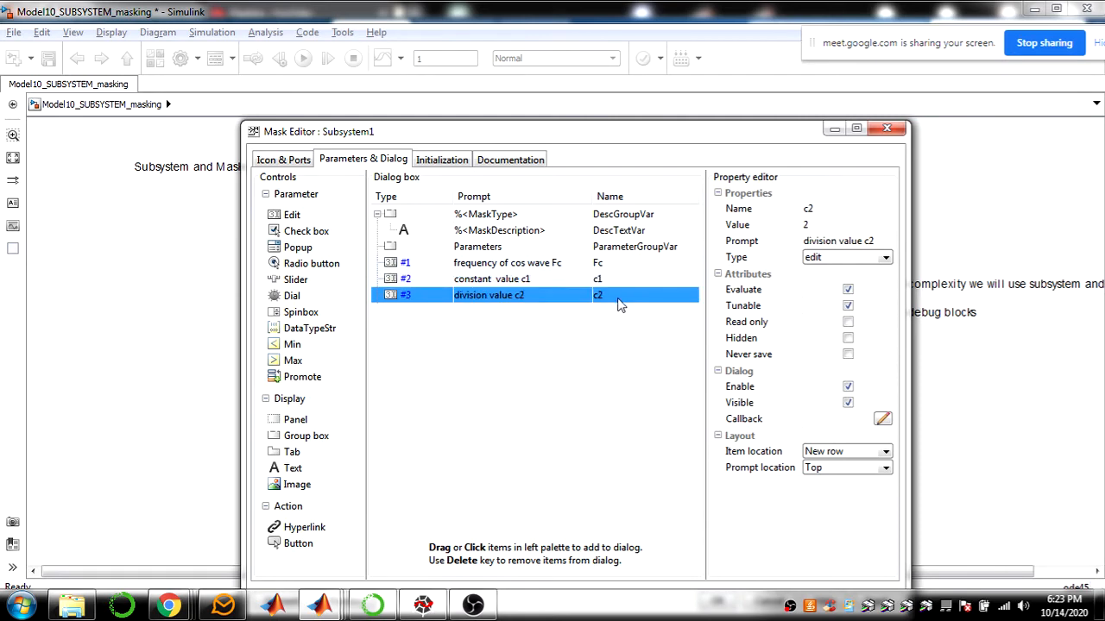
drag(633, 138, 759, 114)
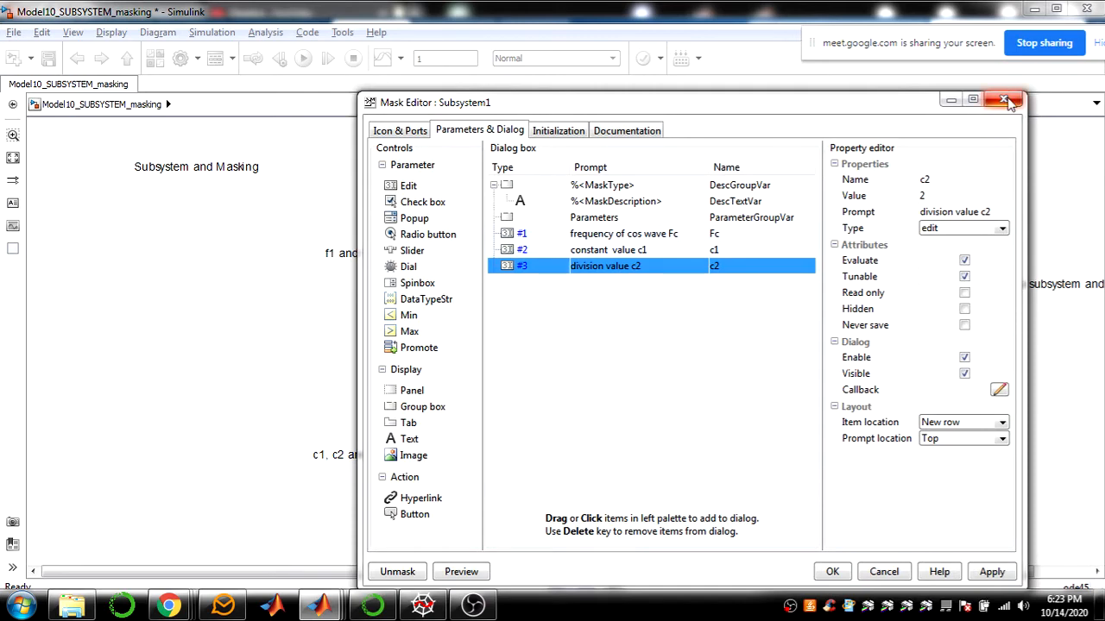
click(1004, 100)
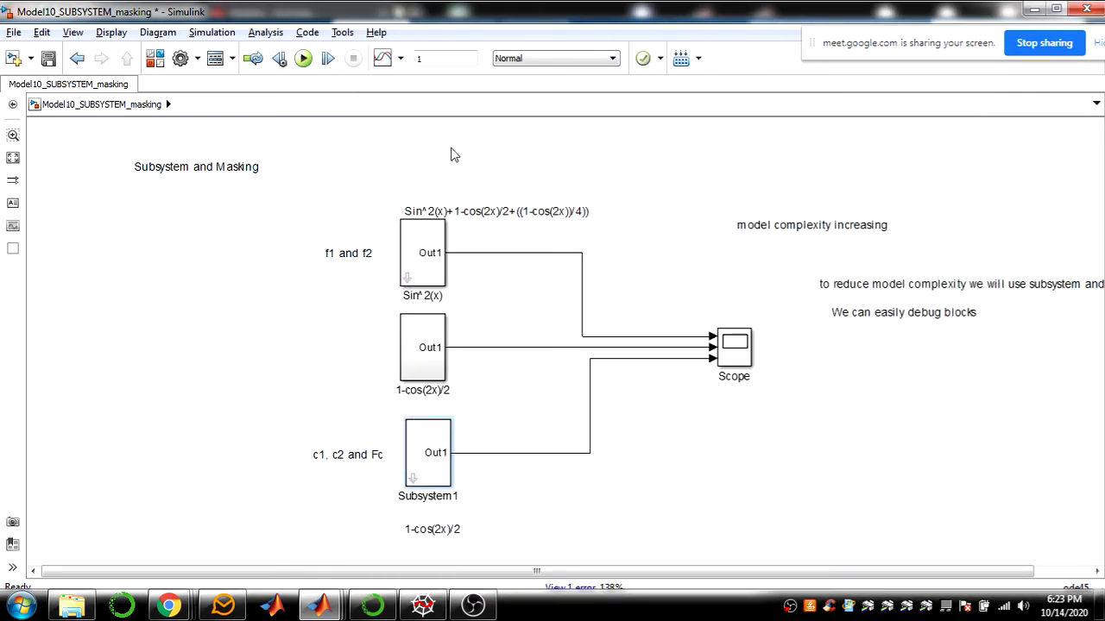
Rerun the simulation, dismiss the diagnostics, and check the variables used inside the 1-cos(2x)/2 subsystem
click(303, 58)
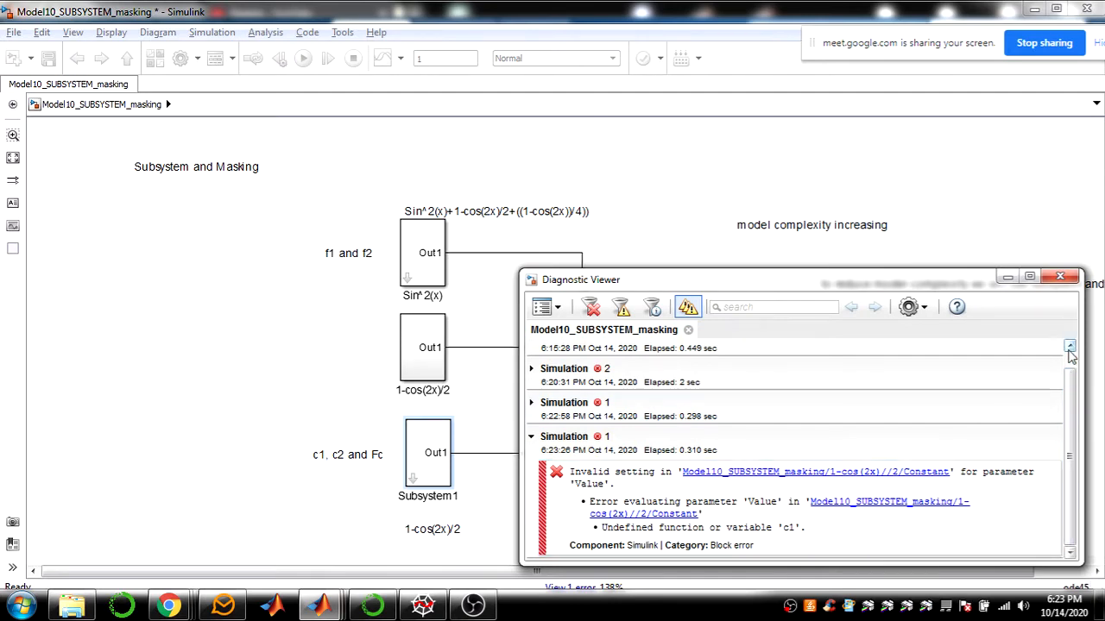
click(1070, 274)
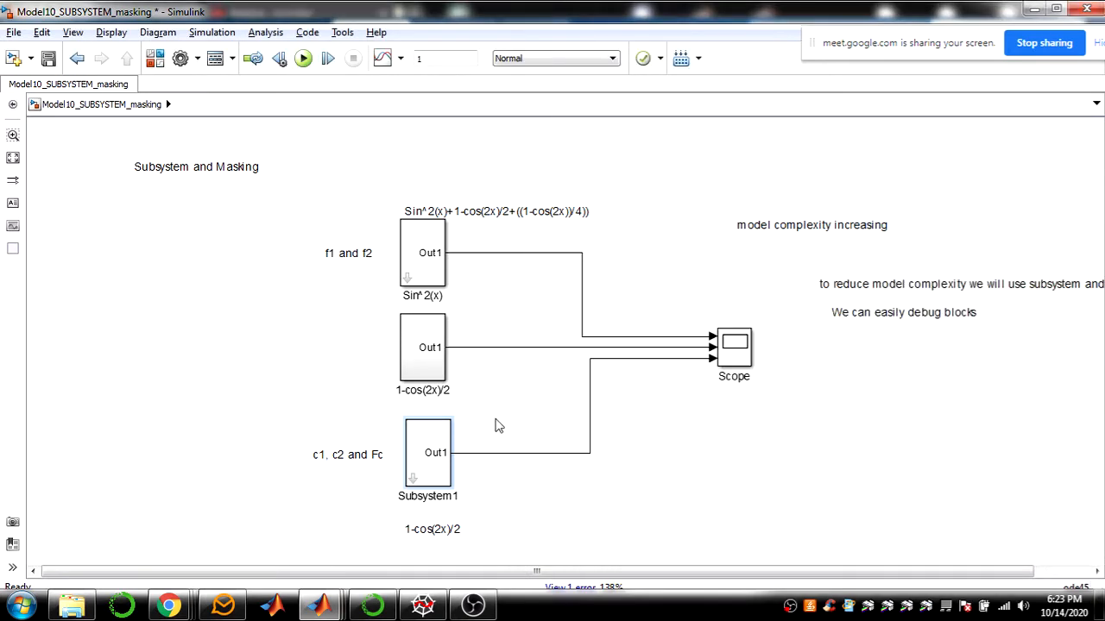
double_click(431, 349)
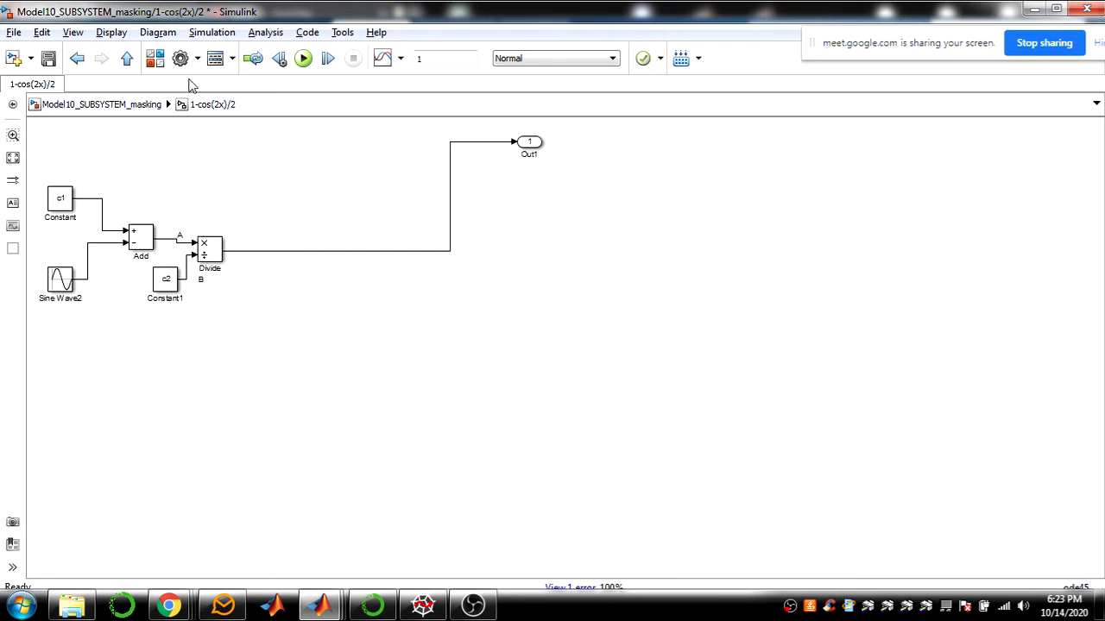
click(127, 58)
click(429, 347)
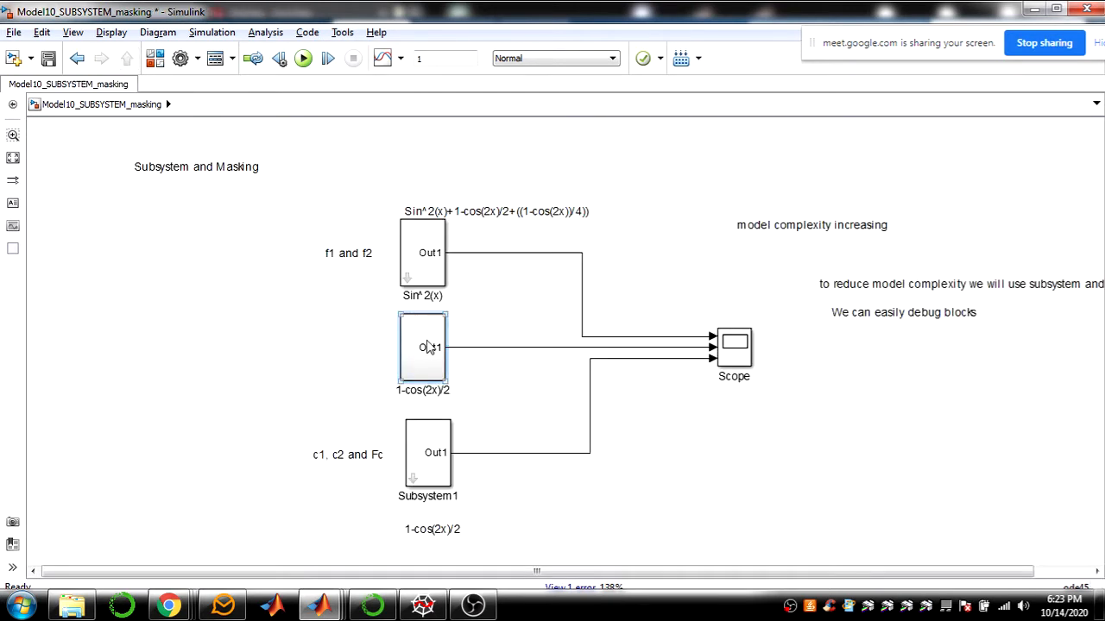
Remove the mask from Subsystem1 and confirm its deletion
click(446, 455)
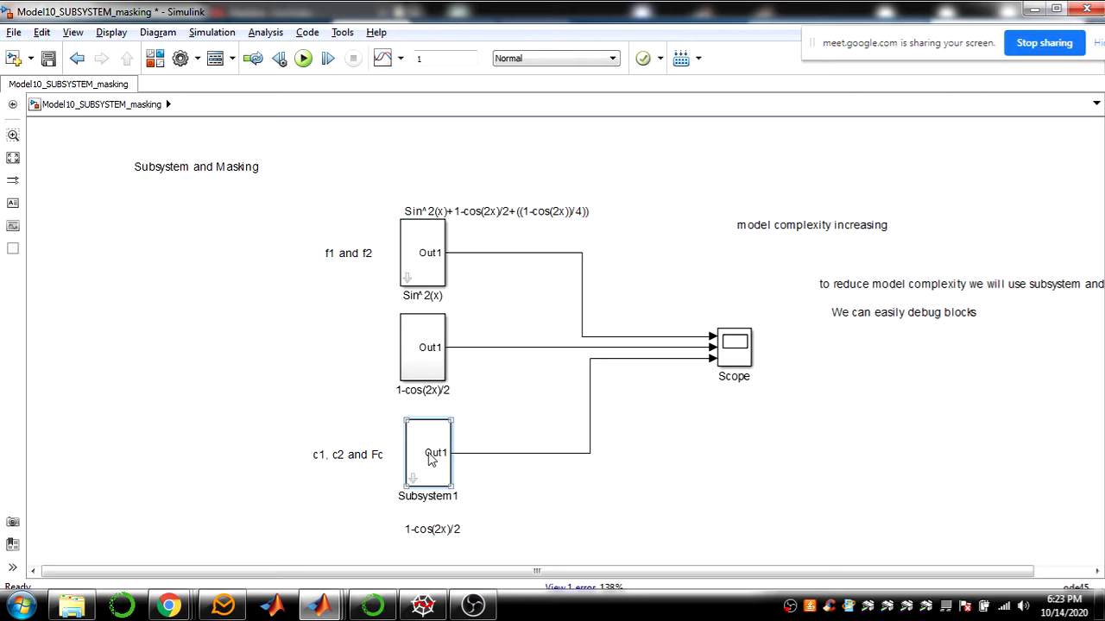
right_click(432, 460)
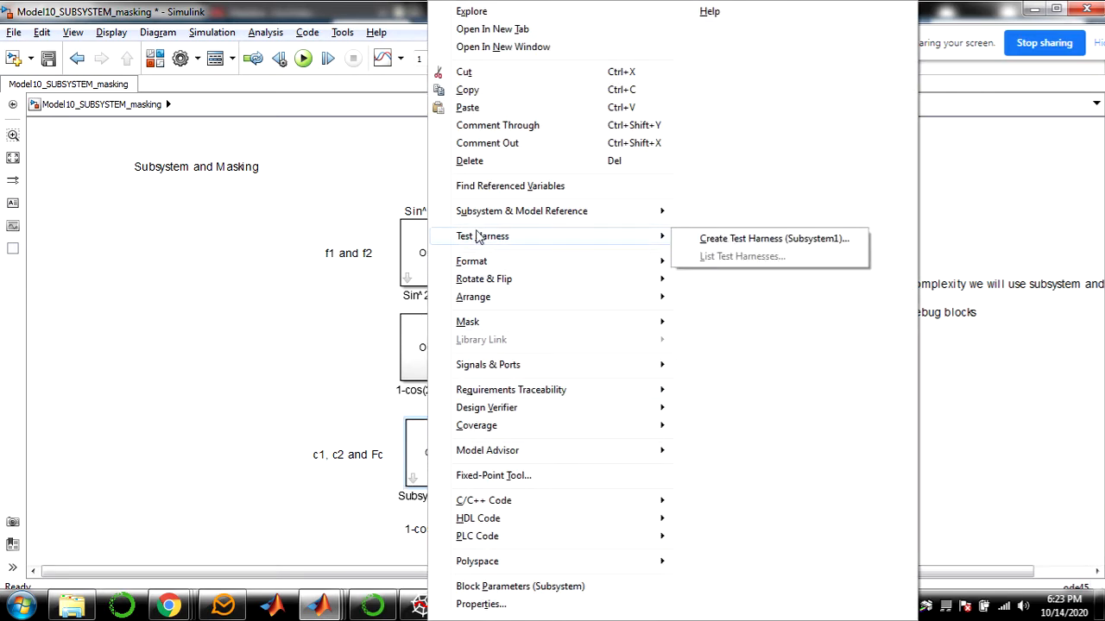
mouse_move(488, 324)
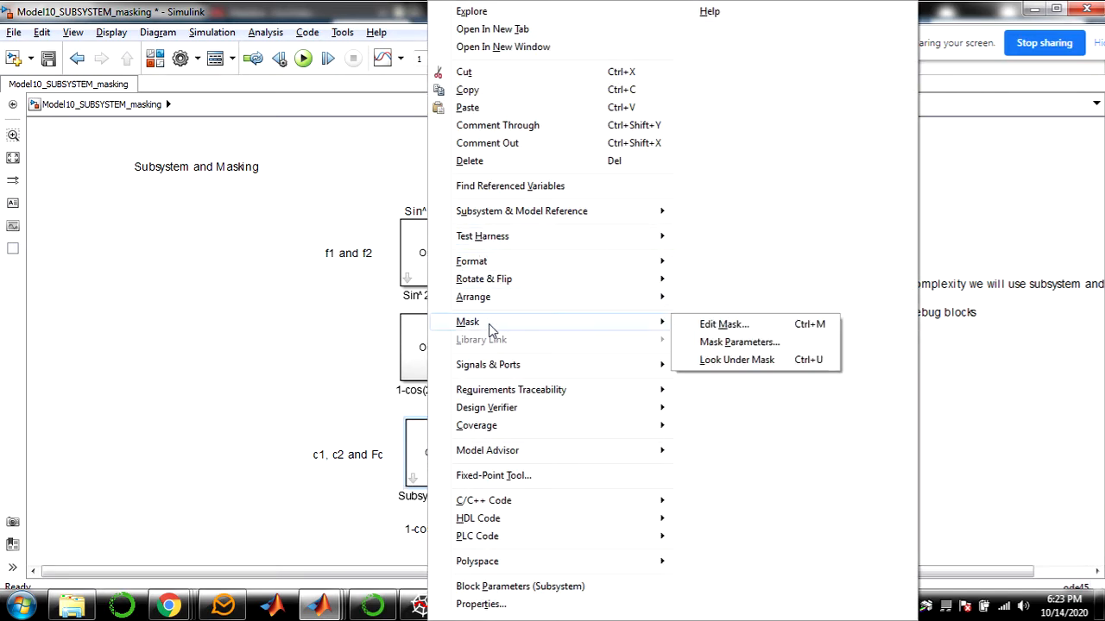
click(692, 325)
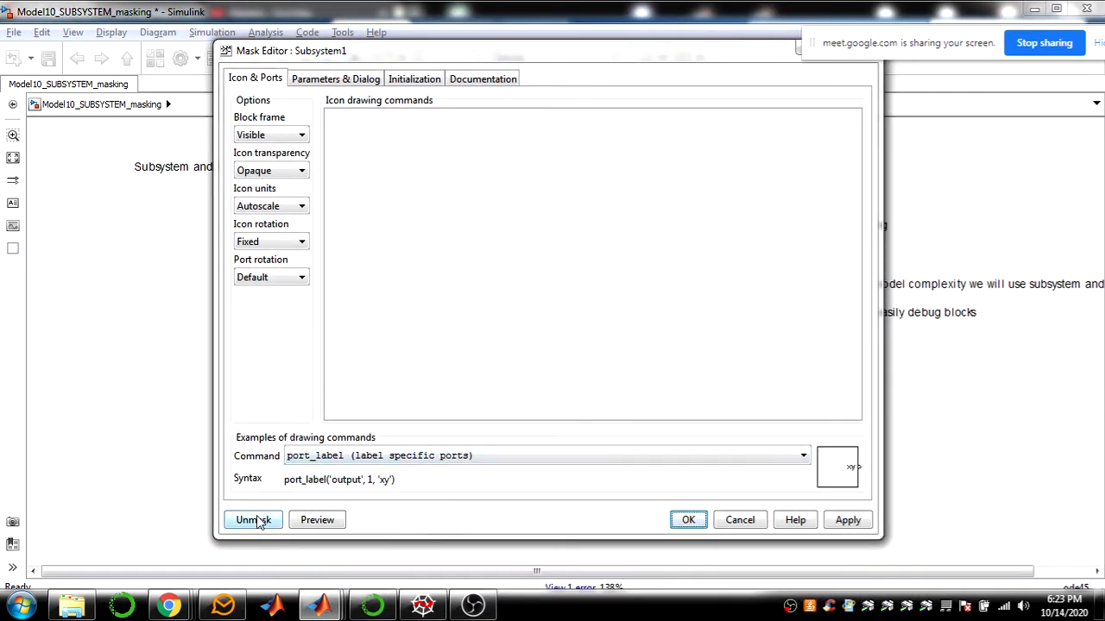
click(254, 521)
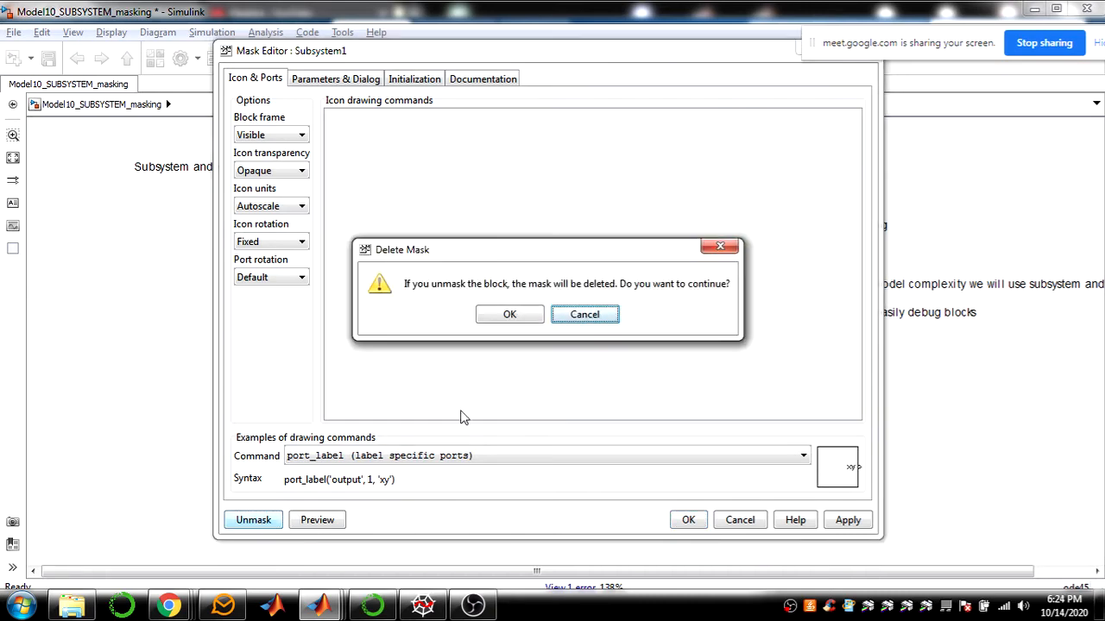
click(510, 321)
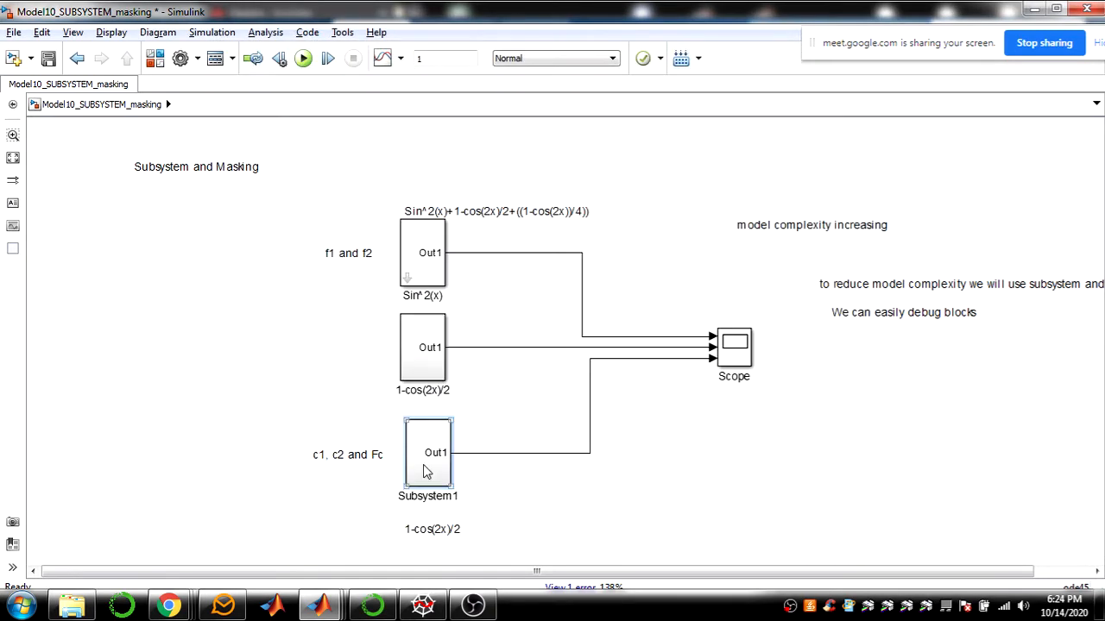
Check the Constant and Sine Wave2 block parameters inside Subsystem1, then return to the top level and select the 1-cos(2x)/2 subsystem
double_click(428, 466)
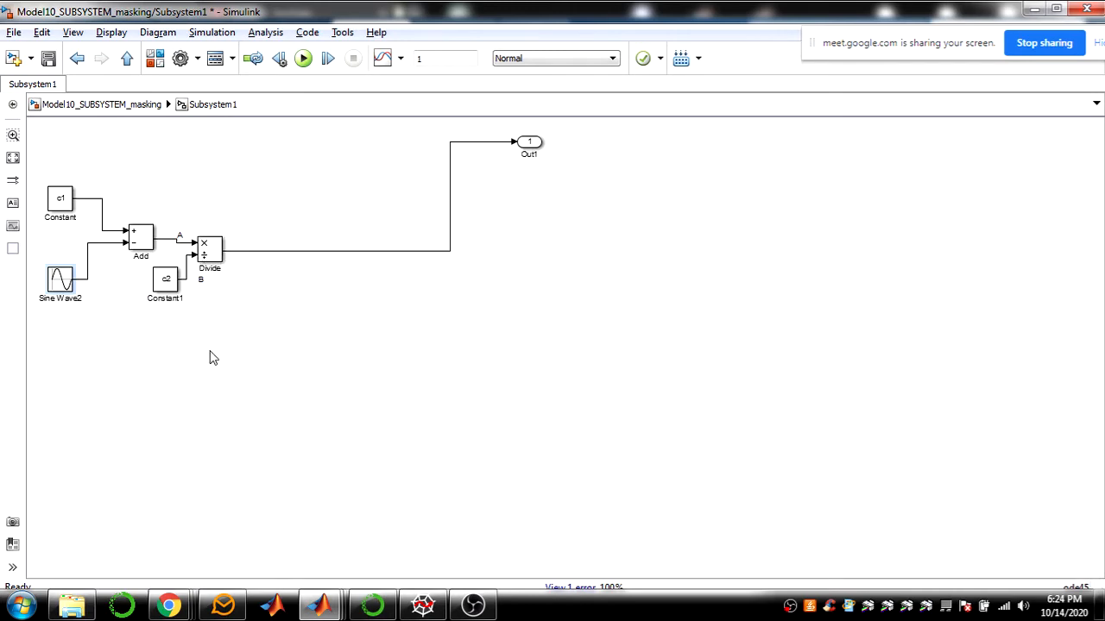
double_click(67, 201)
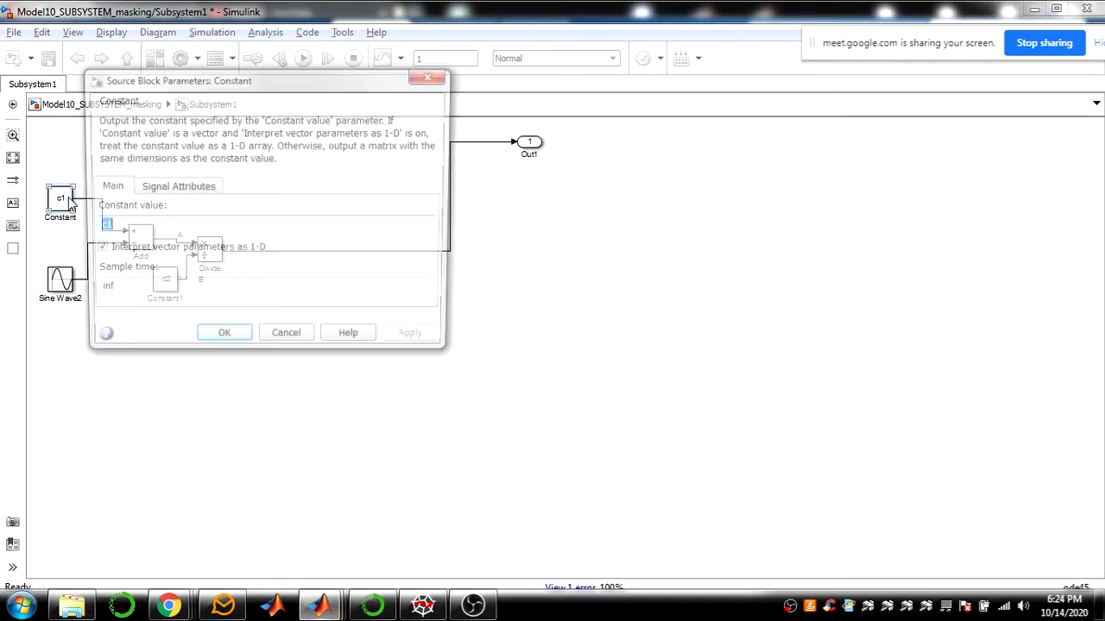
click(223, 335)
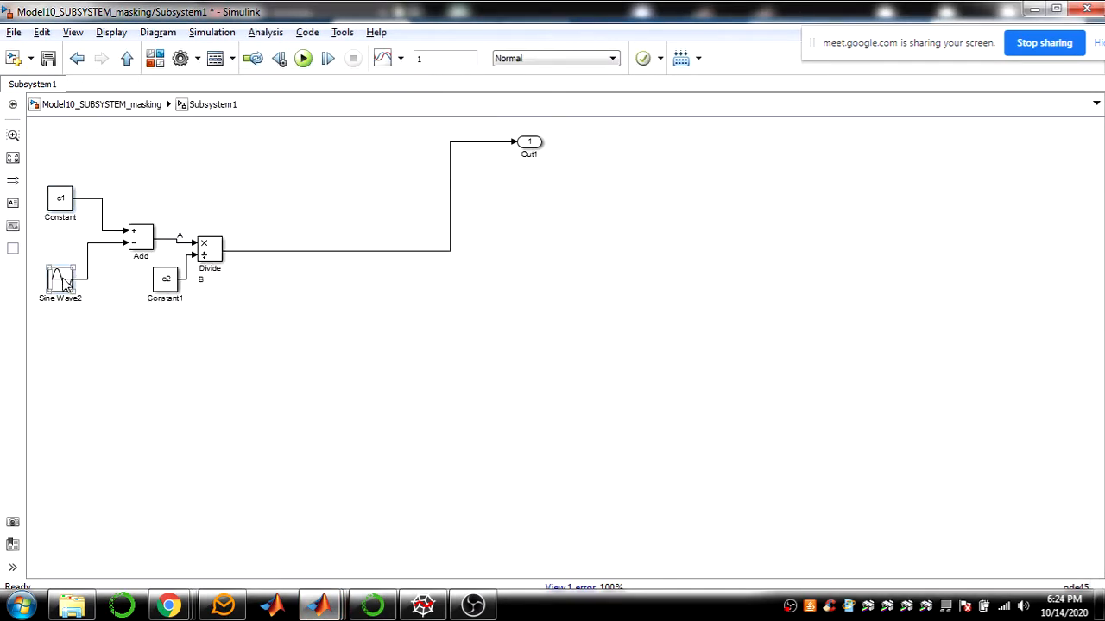
double_click(60, 279)
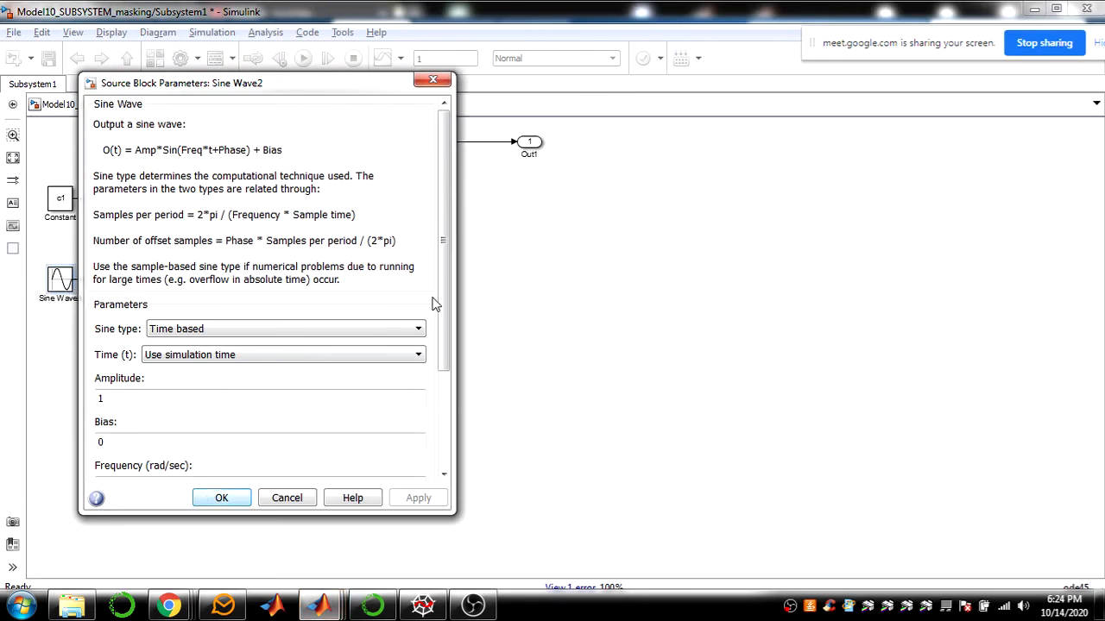
scroll(446, 328, down, 6)
click(222, 498)
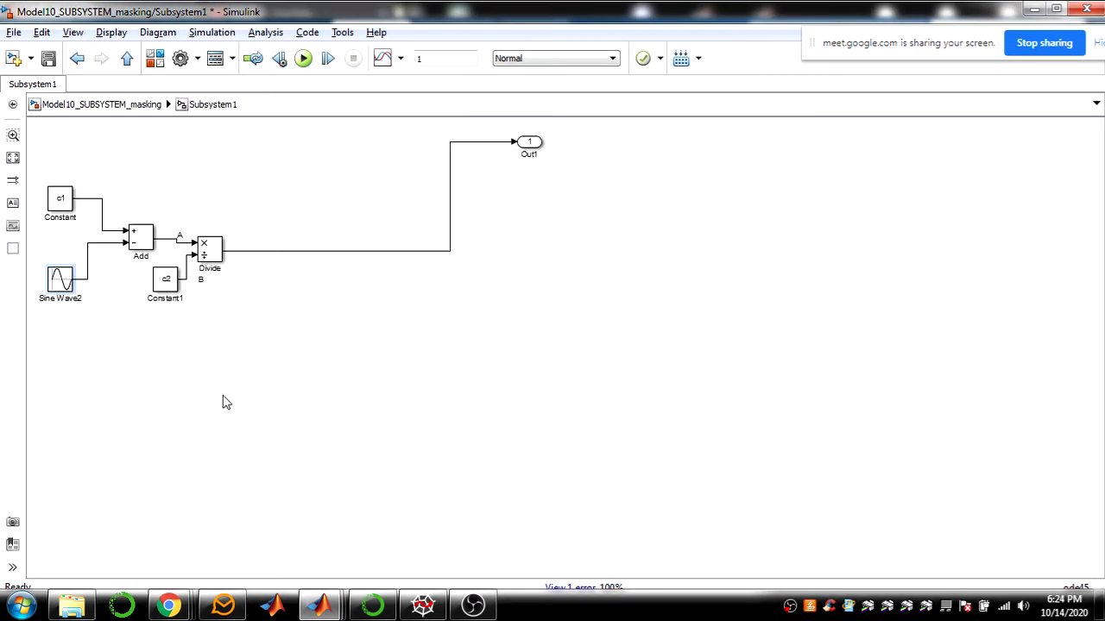
click(130, 62)
click(431, 347)
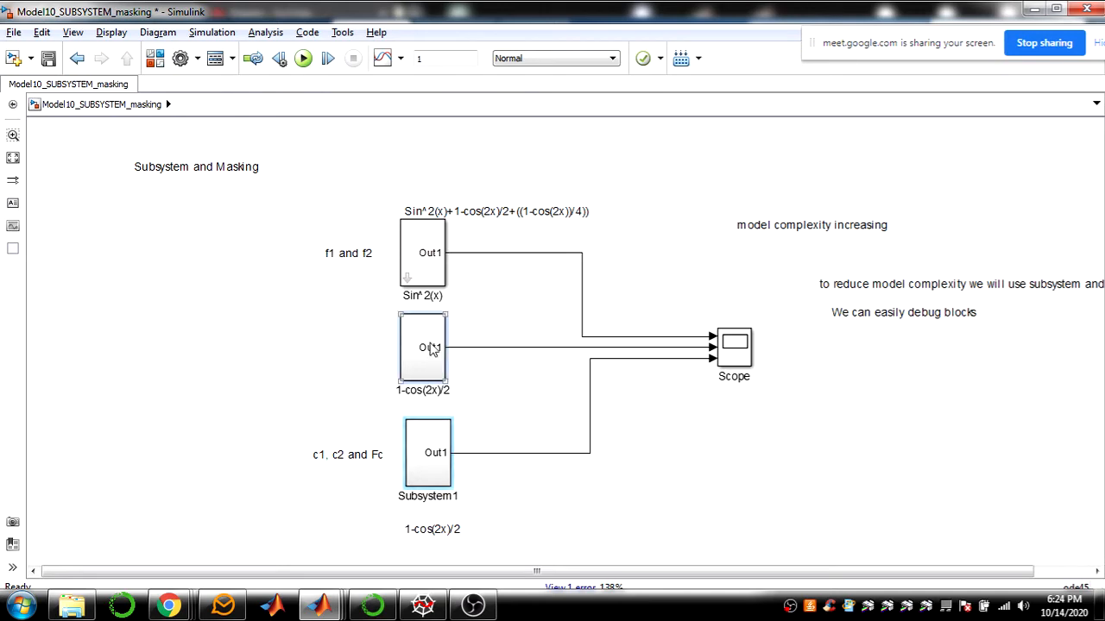
Check the Constant block's parameters inside the 1-cos(2x)/2 subsystem and return to the top level
double_click(431, 347)
click(61, 210)
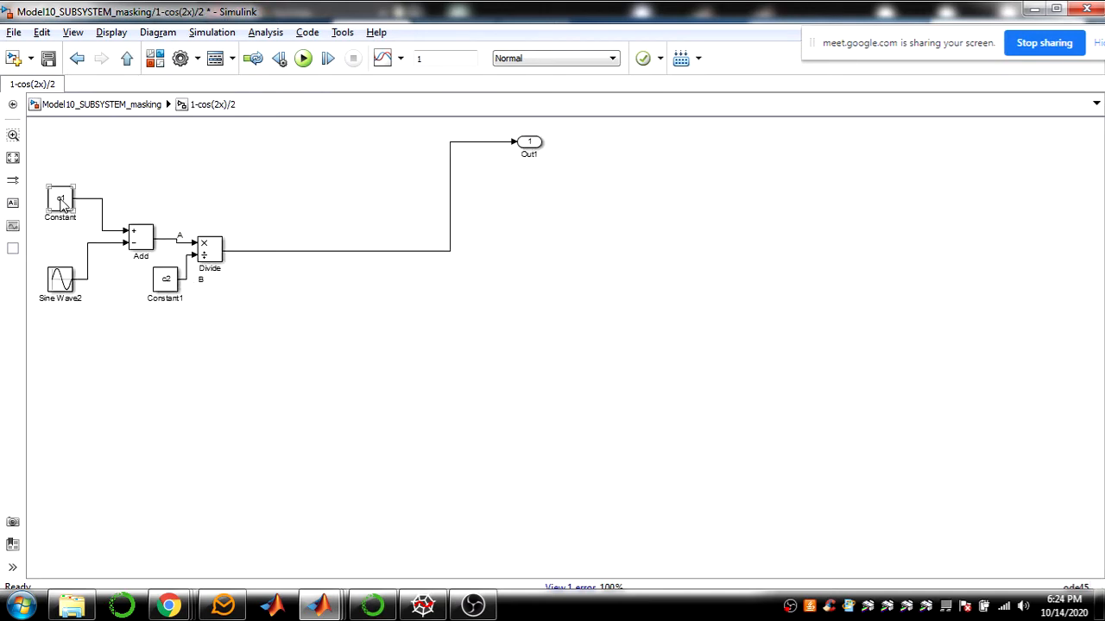
double_click(61, 204)
click(228, 341)
click(126, 61)
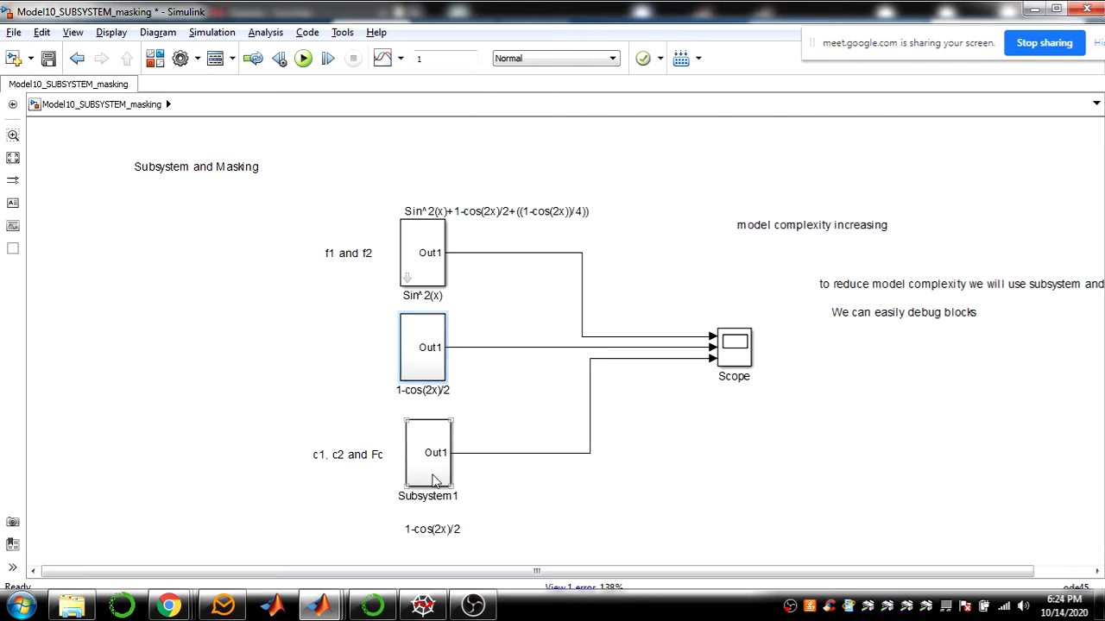
Create a mask on the 1-cos(2x)/2 subsystem and add three edit parameters to its dialog
right_click(422, 354)
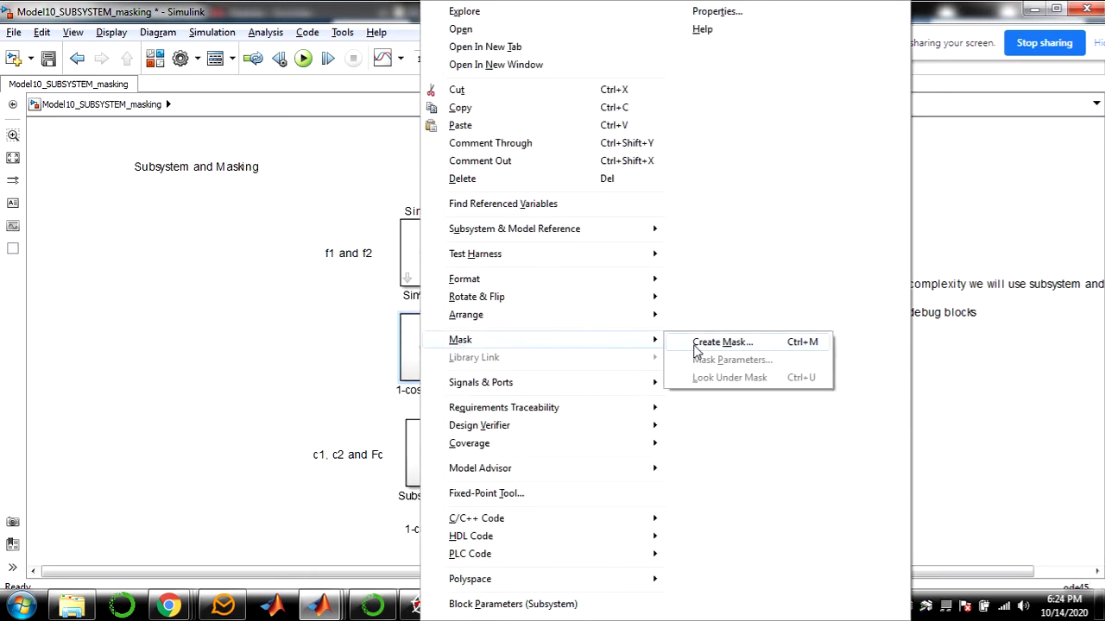
click(722, 272)
click(369, 160)
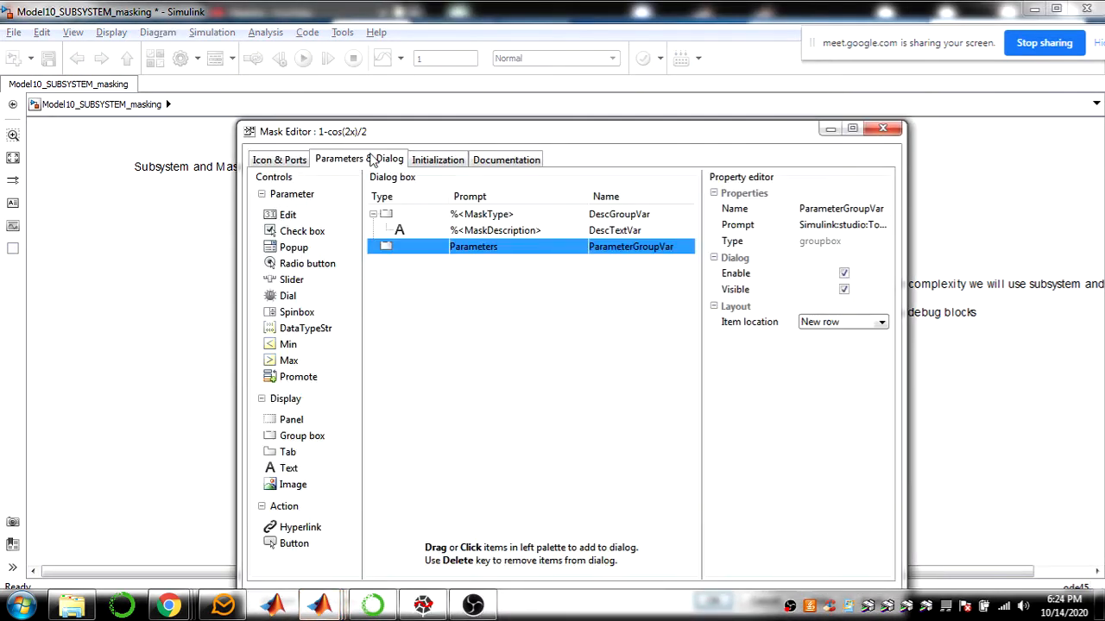
click(287, 216)
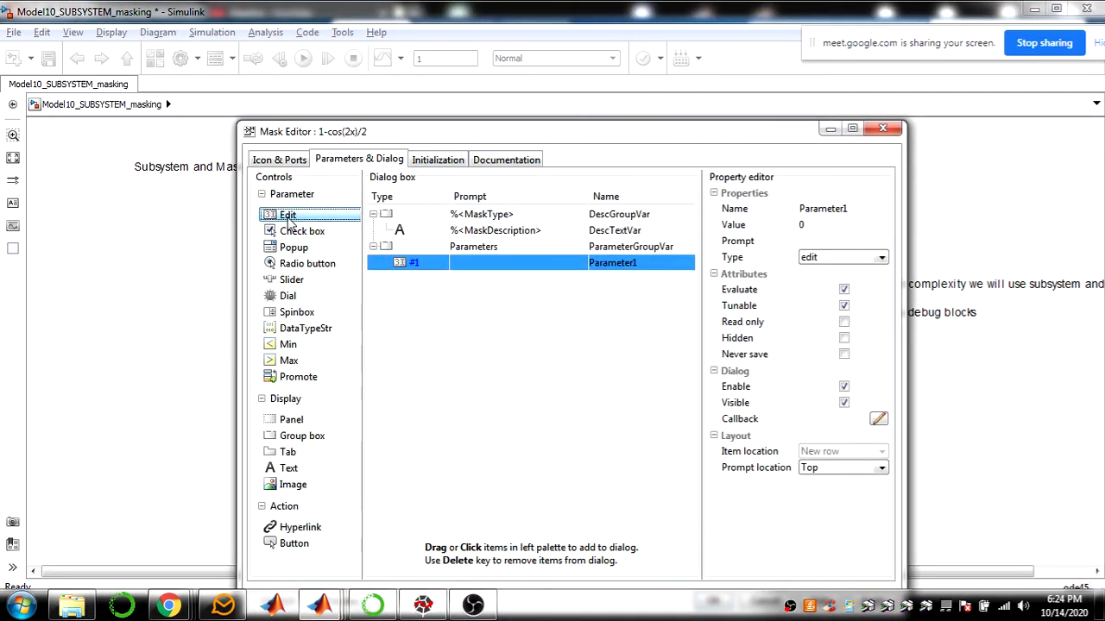
click(288, 218)
click(287, 217)
Name the three mask parameters of the 1-cos(2x)/2 subsystem Fc, c1 and c2, in that order
click(523, 261)
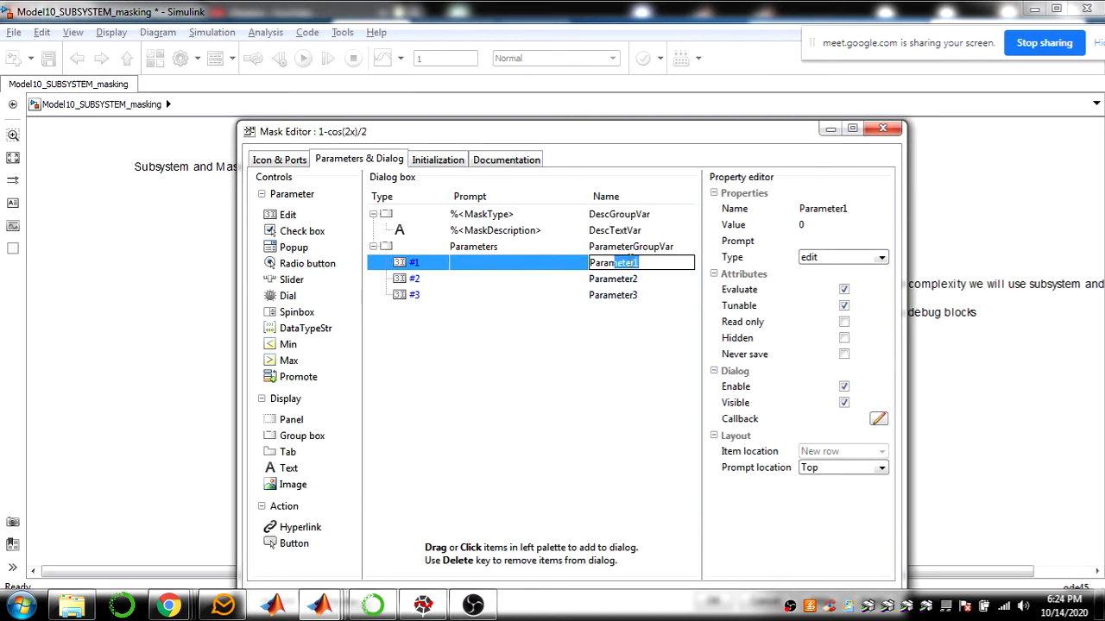
text(Fc)
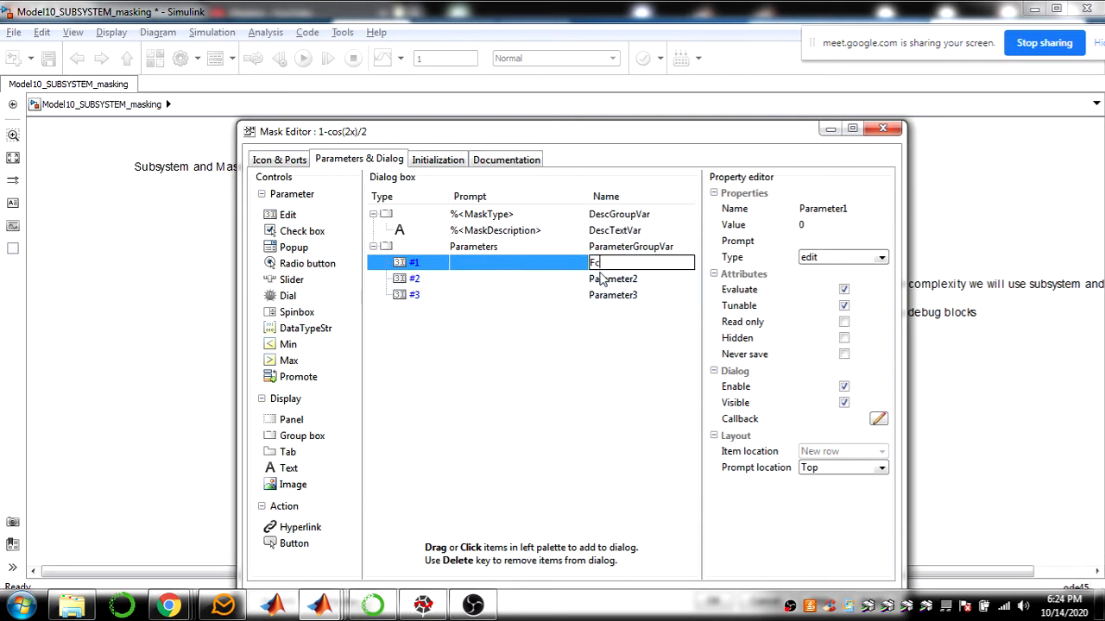
click(654, 277)
drag(654, 277, 544, 282)
text(c1)
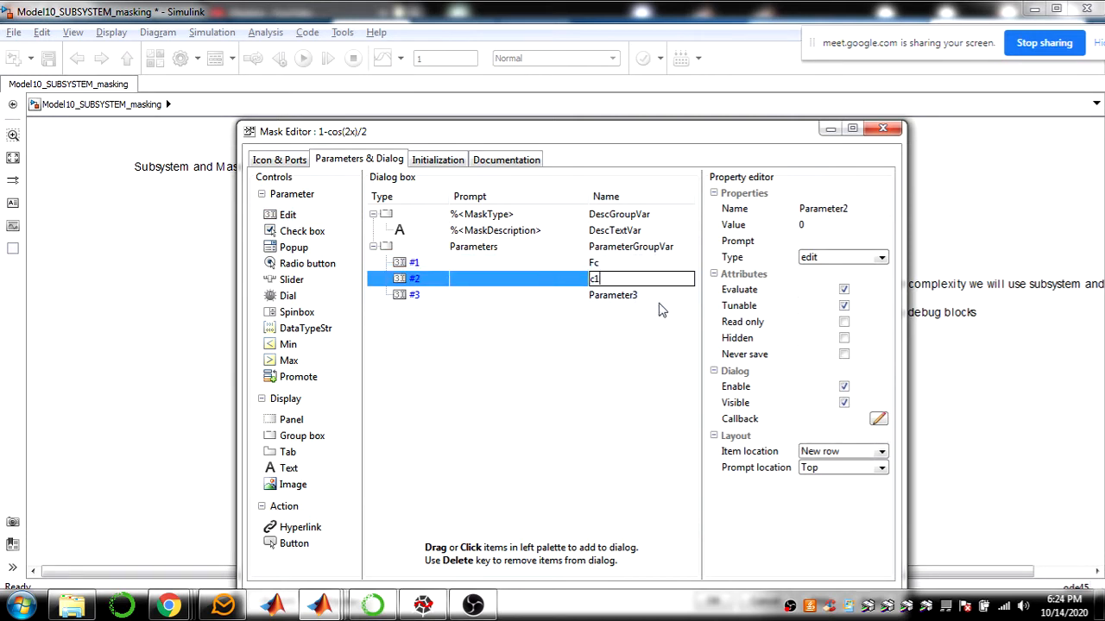
key(Return)
click(641, 295)
drag(661, 294, 538, 293)
text(c2)
Give Fc, c1 and c2 the prompts "Fc in Haz", "constatnt" and "divison c2", and accept the 1-cos(2x)/2 mask
click(551, 263)
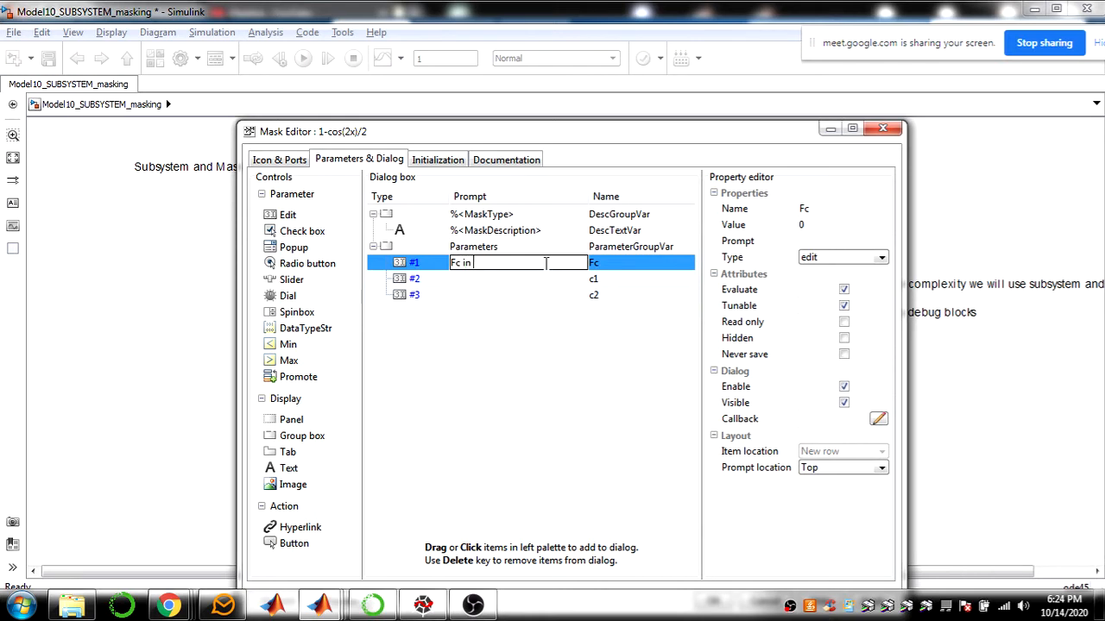
click(530, 278)
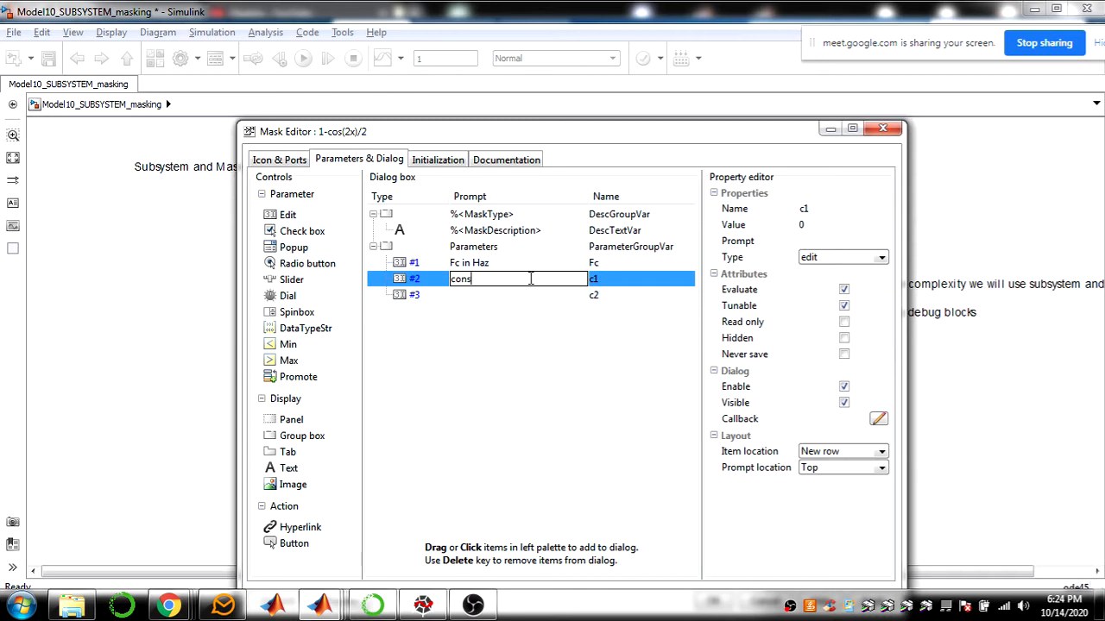
text(constatnt)
click(531, 294)
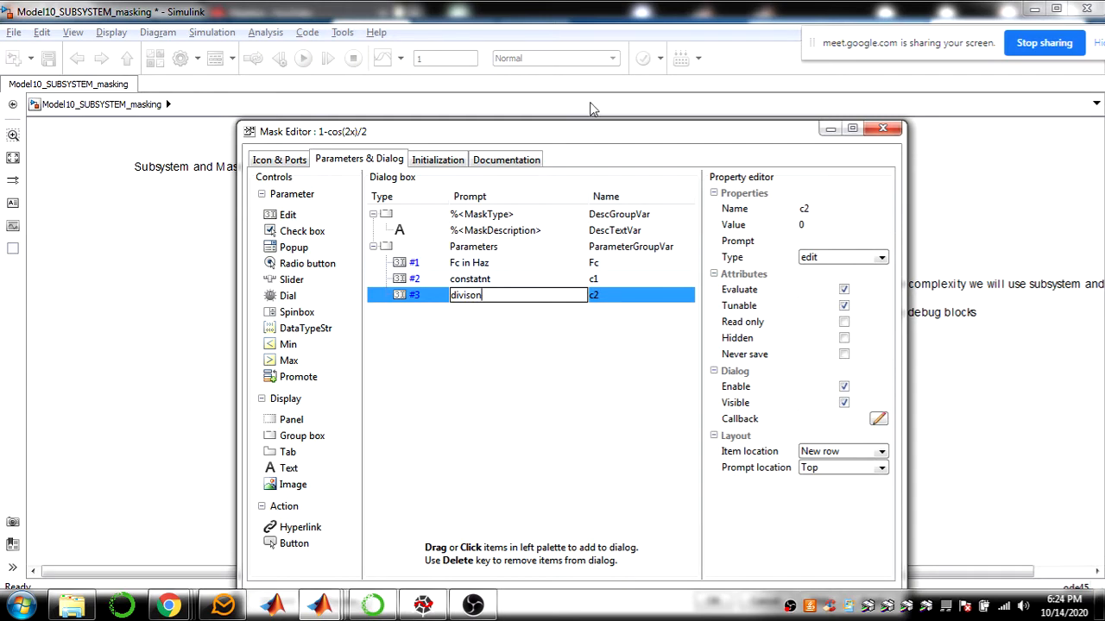
drag(595, 131, 530, 71)
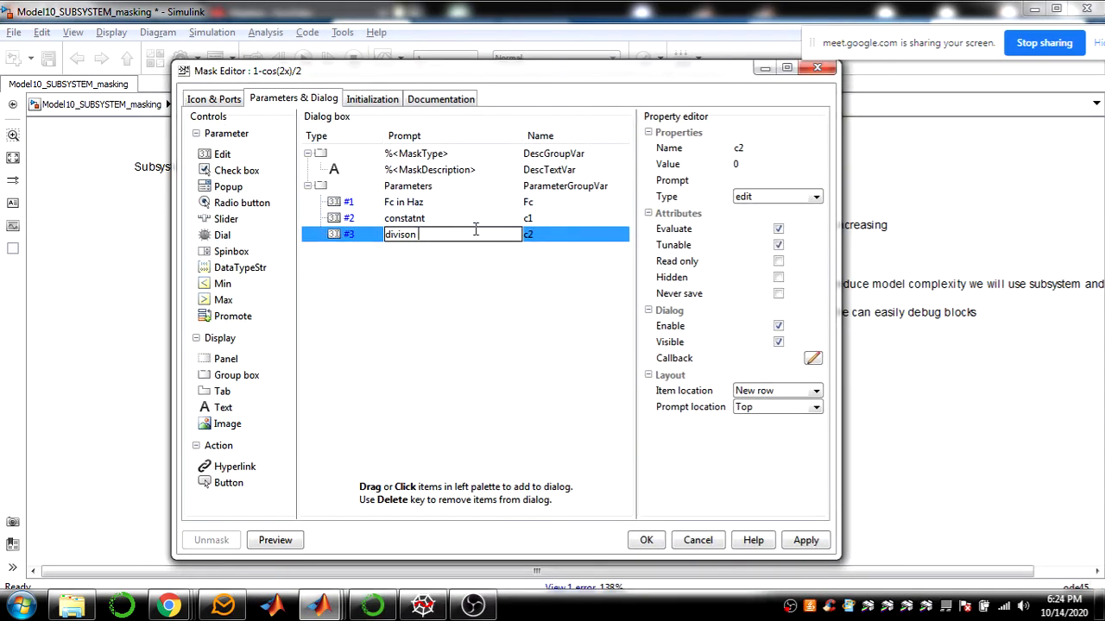
text(c2)
click(646, 541)
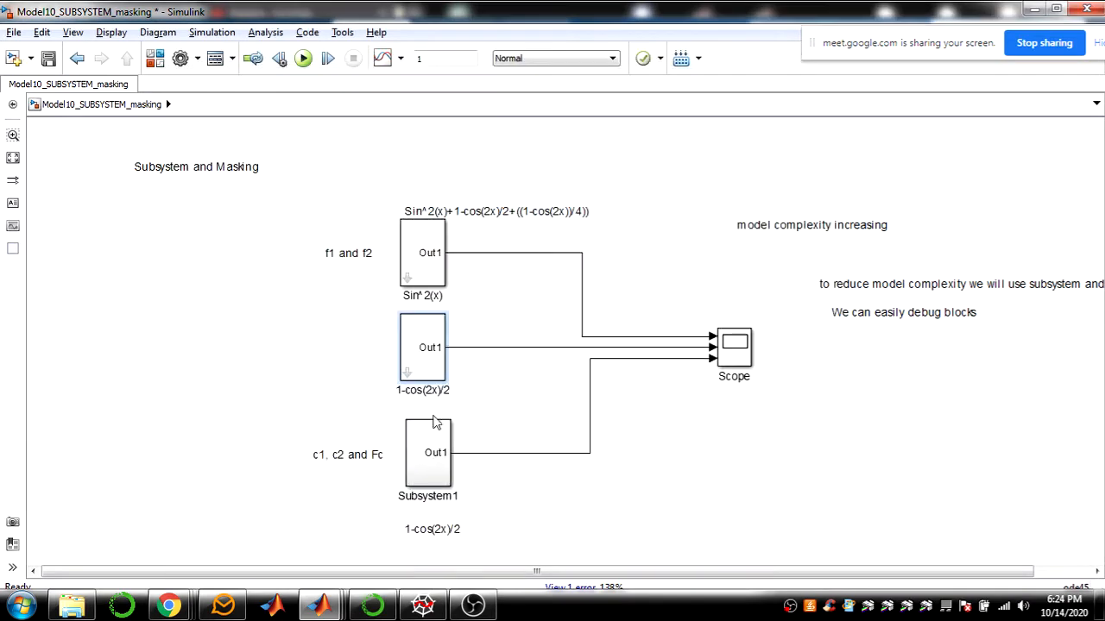
Set Fc to 1 and the constant to 1 in the 1-cos(2x)/2 block's mask dialog and accept the values
double_click(430, 327)
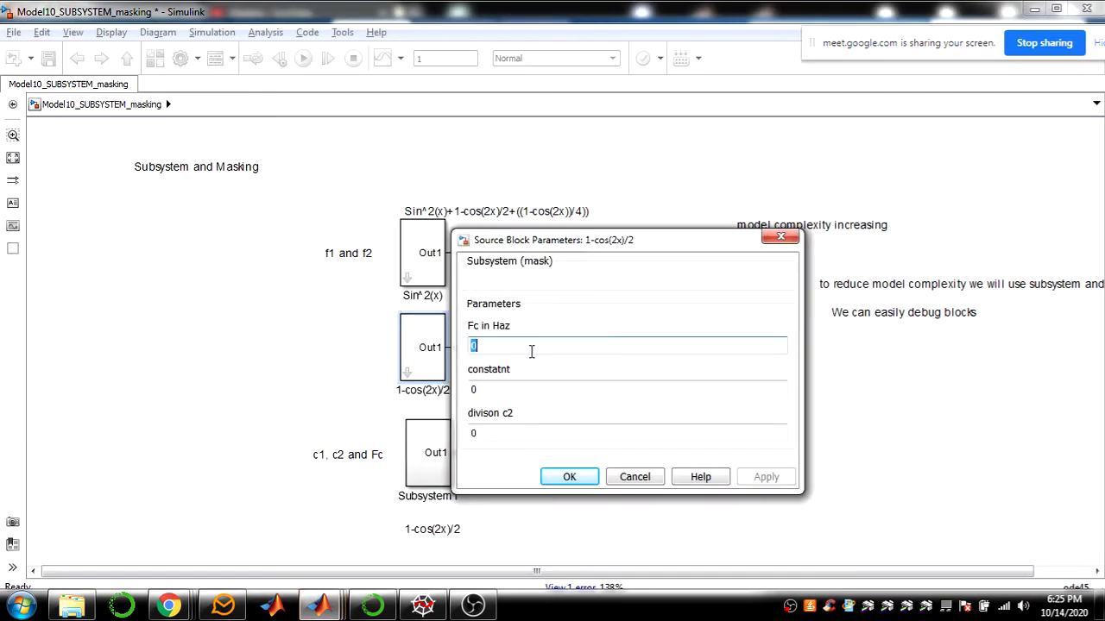
text(1)
click(529, 389)
text(1)
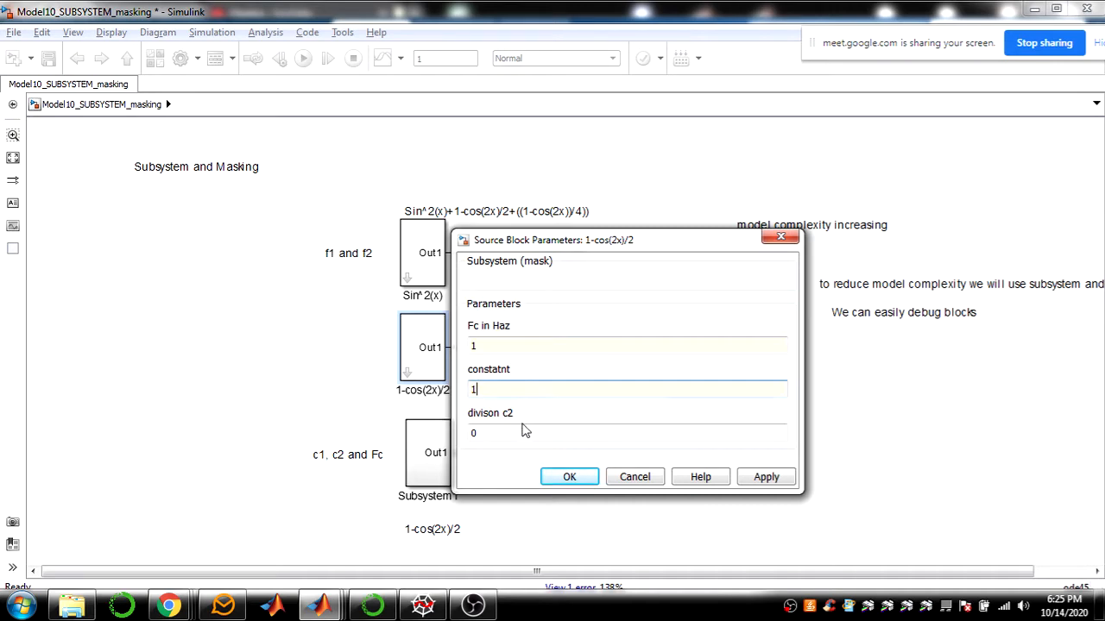
click(522, 430)
click(565, 477)
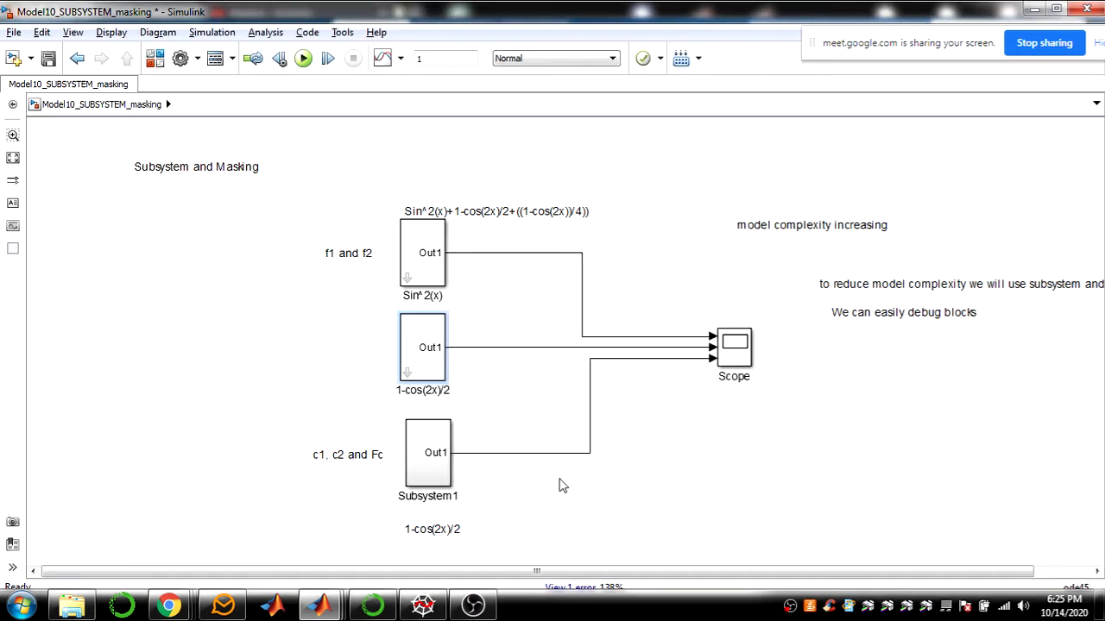
Create a mask on Subsystem1 and add three edit parameters to its dialog
click(434, 456)
right_click(434, 457)
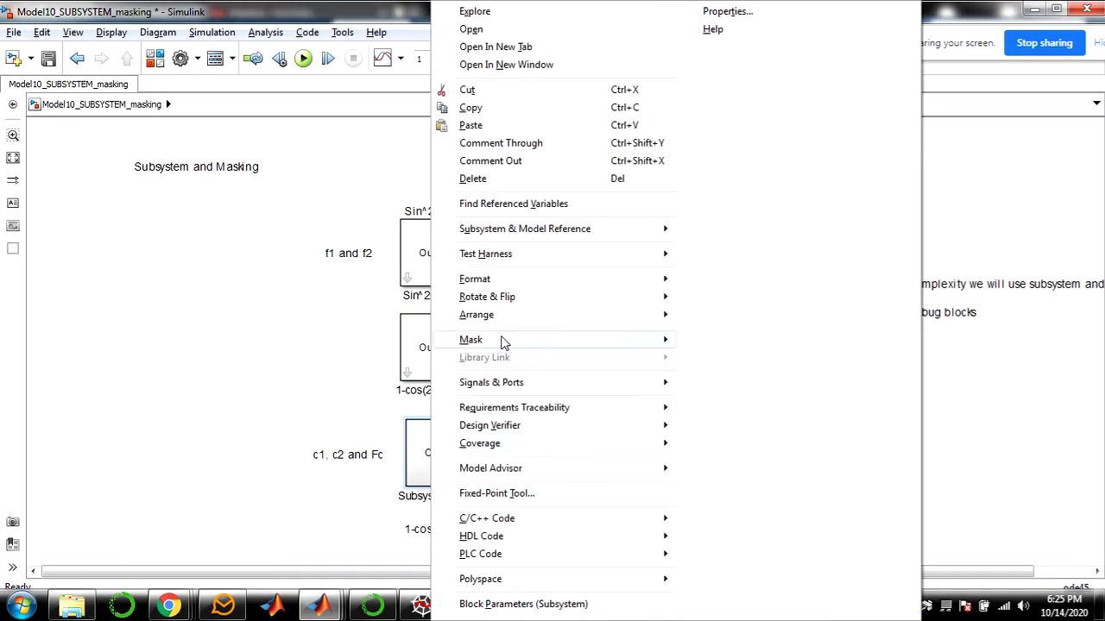
mouse_move(516, 343)
click(743, 348)
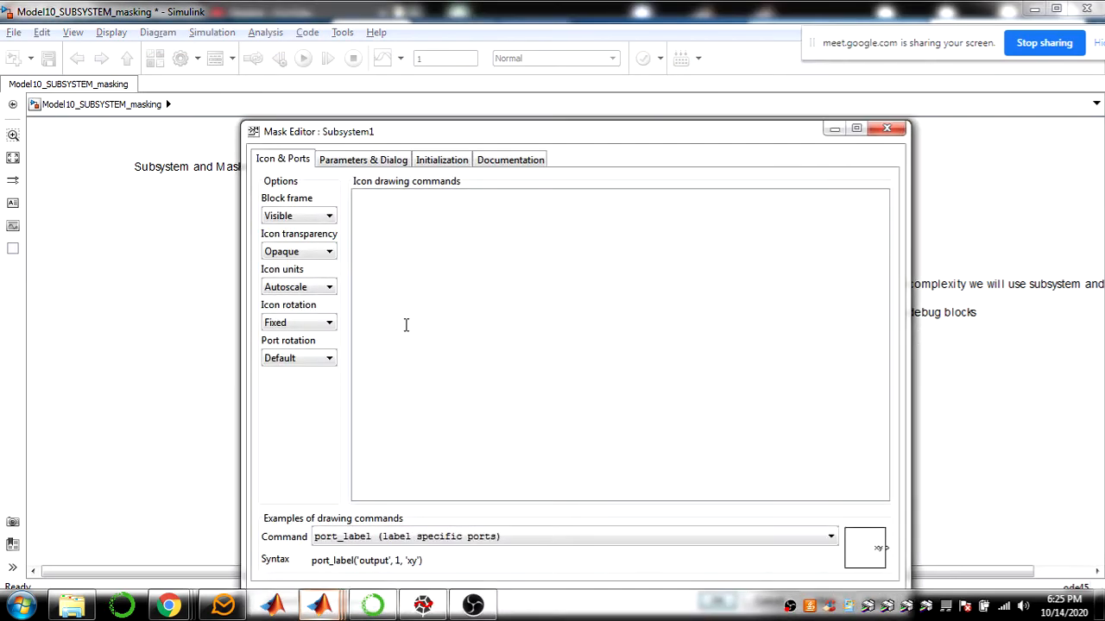
click(377, 164)
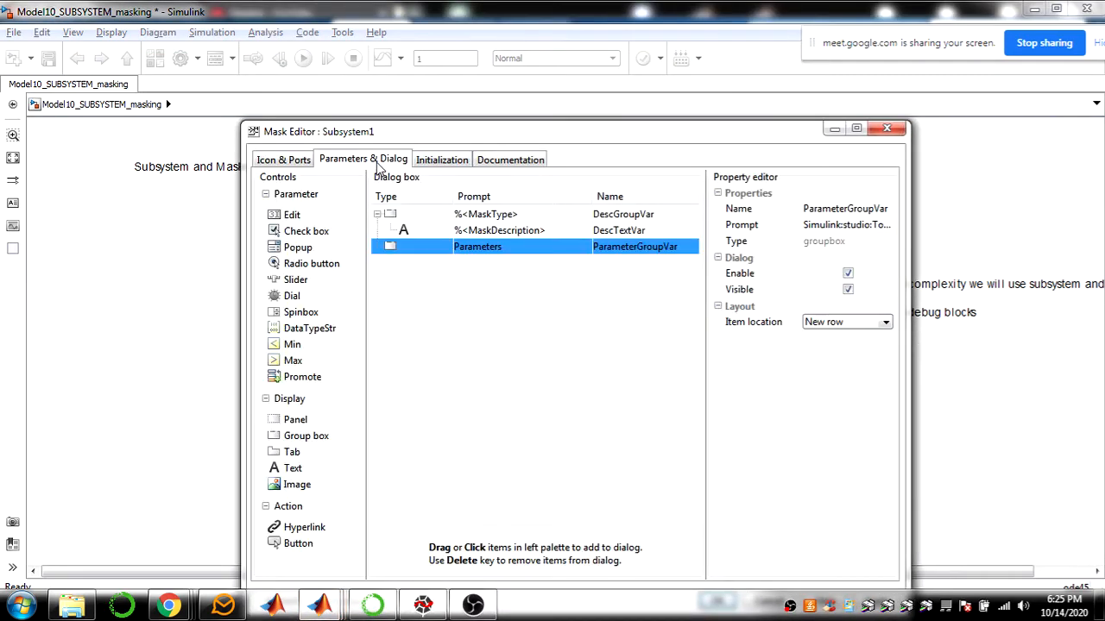
drag(292, 215, 466, 269)
click(293, 215)
click(294, 214)
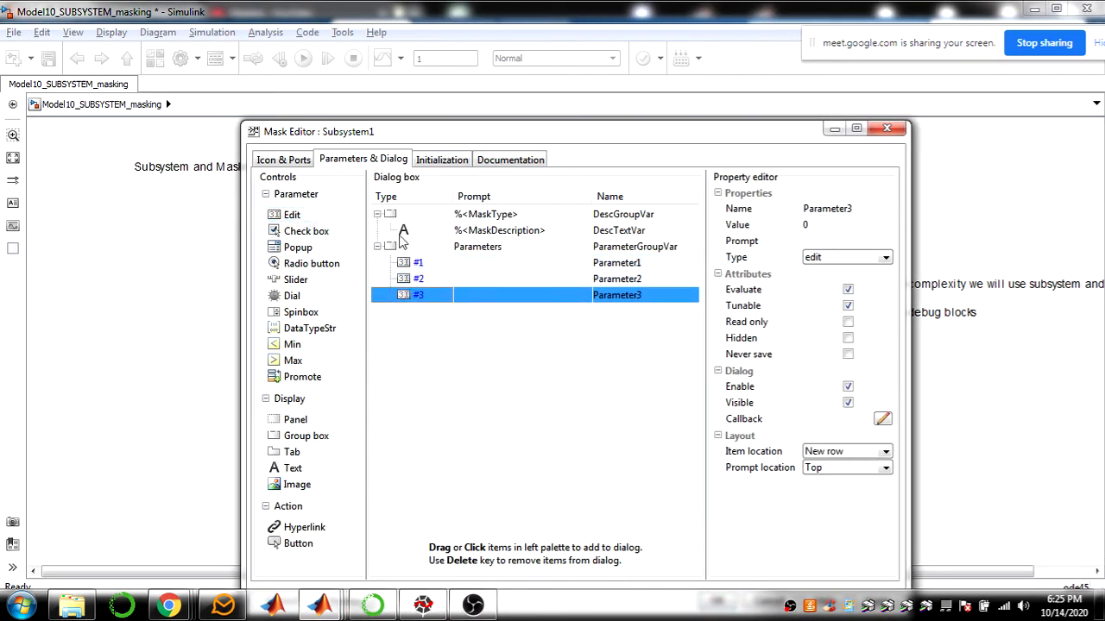
Name Subsystem1's three mask parameters c1, c2 and Fc, in that order
click(639, 262)
drag(649, 264, 540, 269)
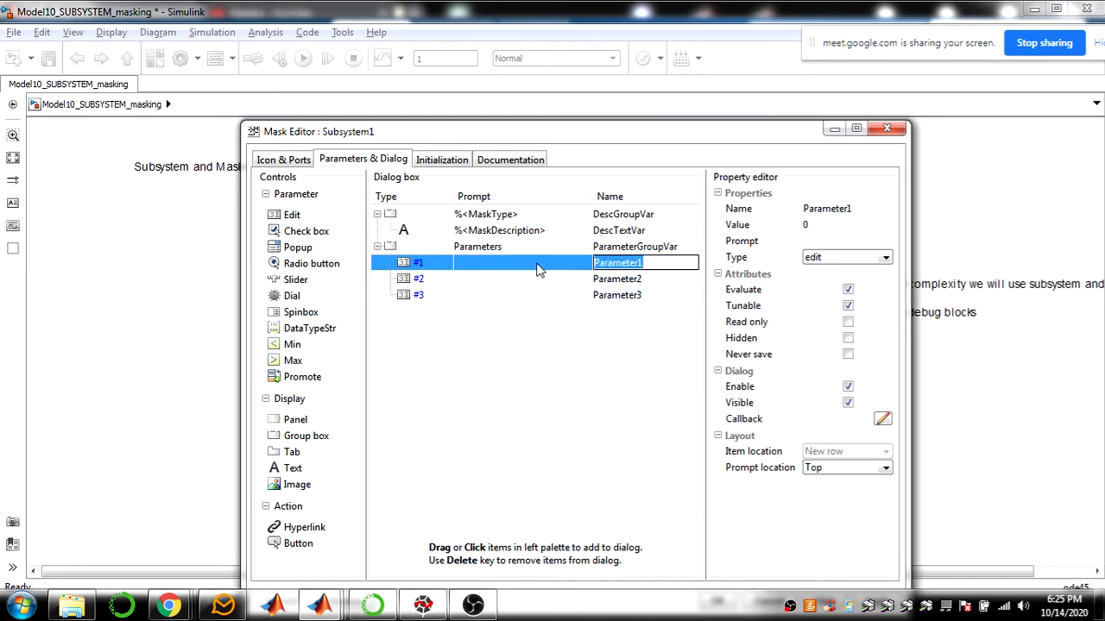
text(c1)
key(Tab)
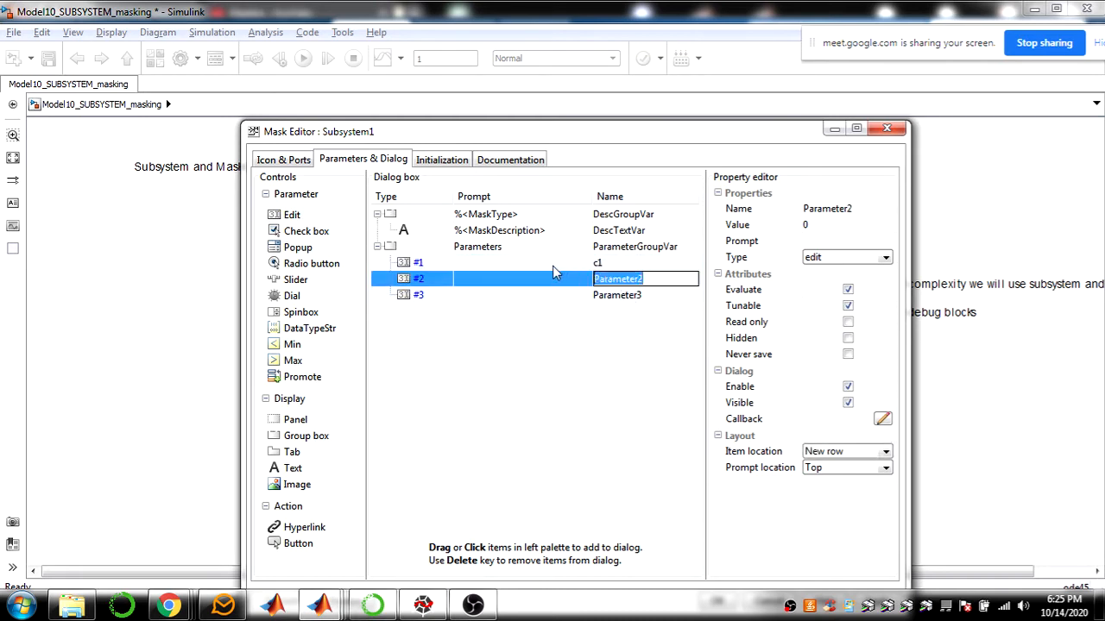
text(c2)
key(Tab)
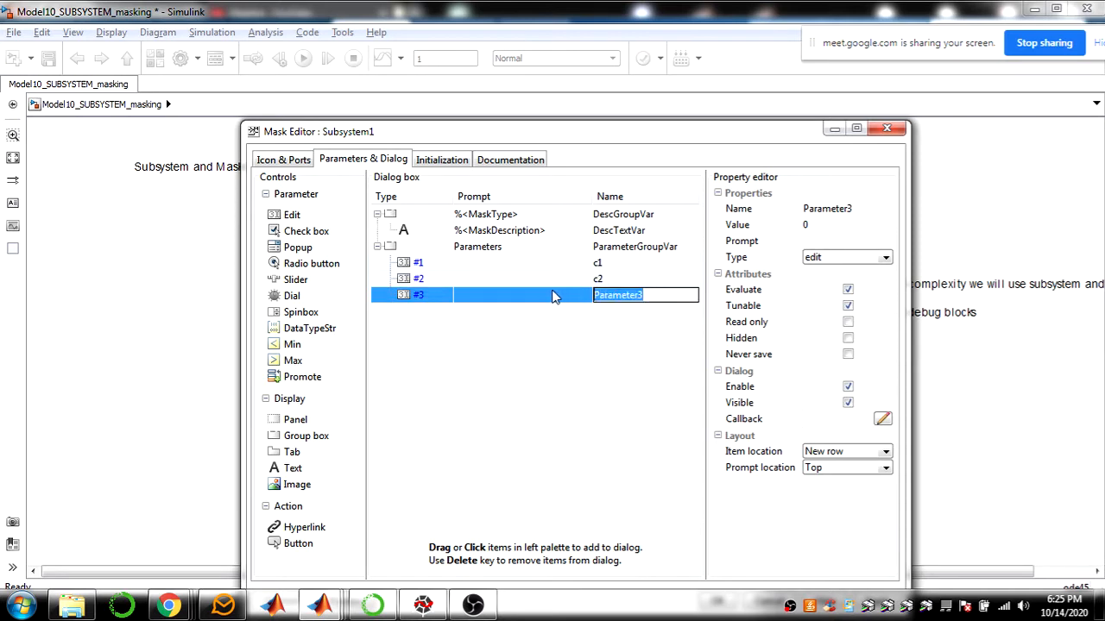
text(c)
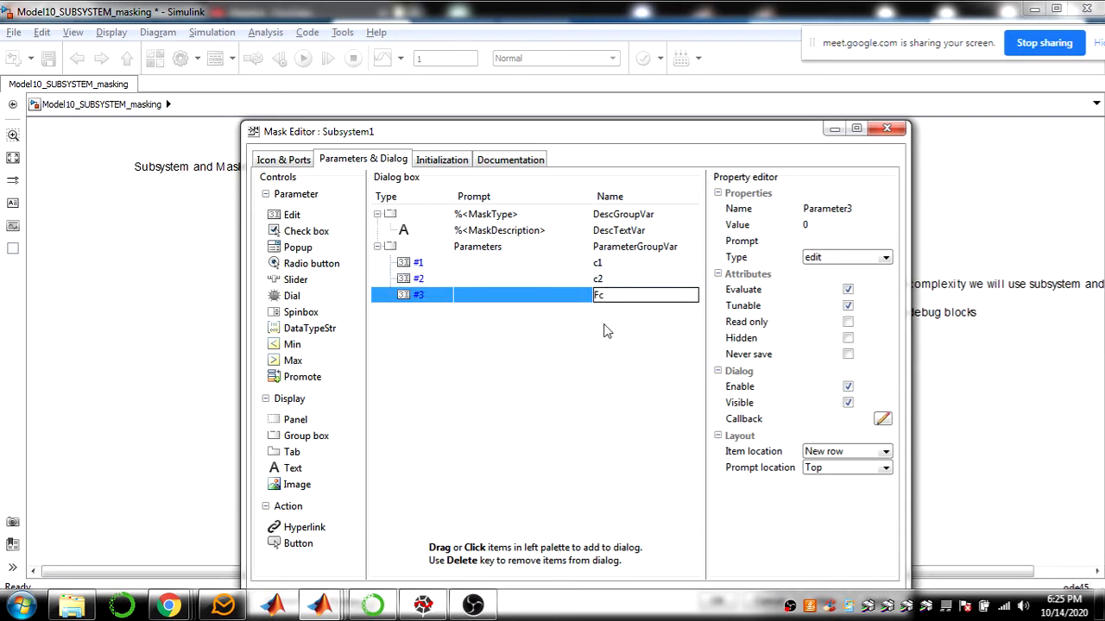
key(Return)
Give c1, c2 and Fc the prompts "constant value c1", "divide value c2" and "frequency Fc in haz", and apply Subsystem1's mask
drag(681, 142, 594, 87)
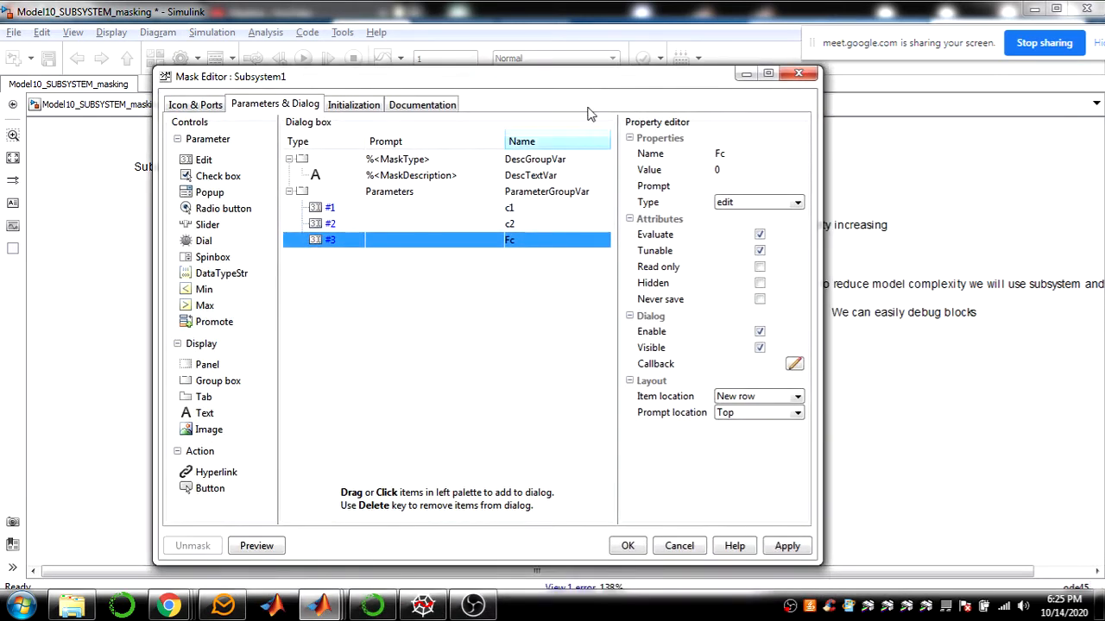
click(398, 207)
click(398, 207)
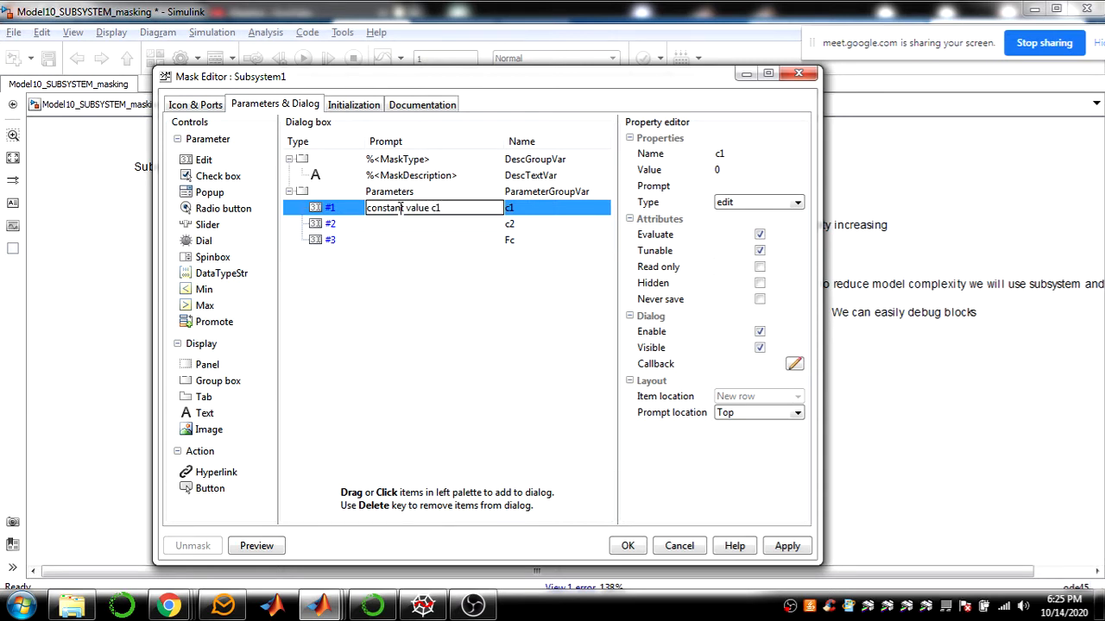
click(401, 228)
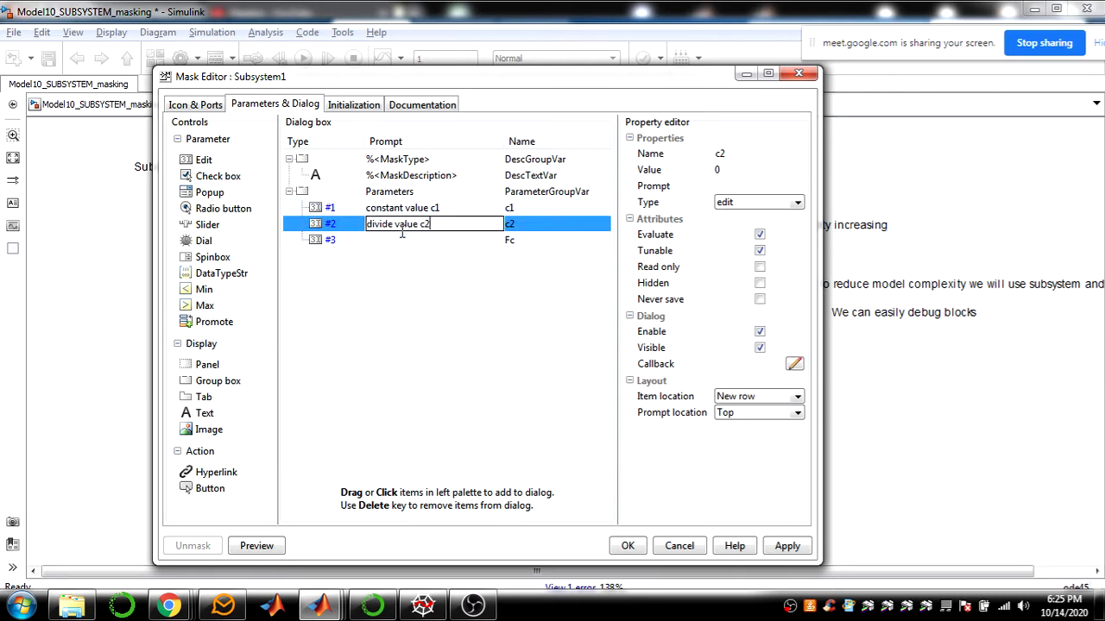
click(391, 241)
text(fr)
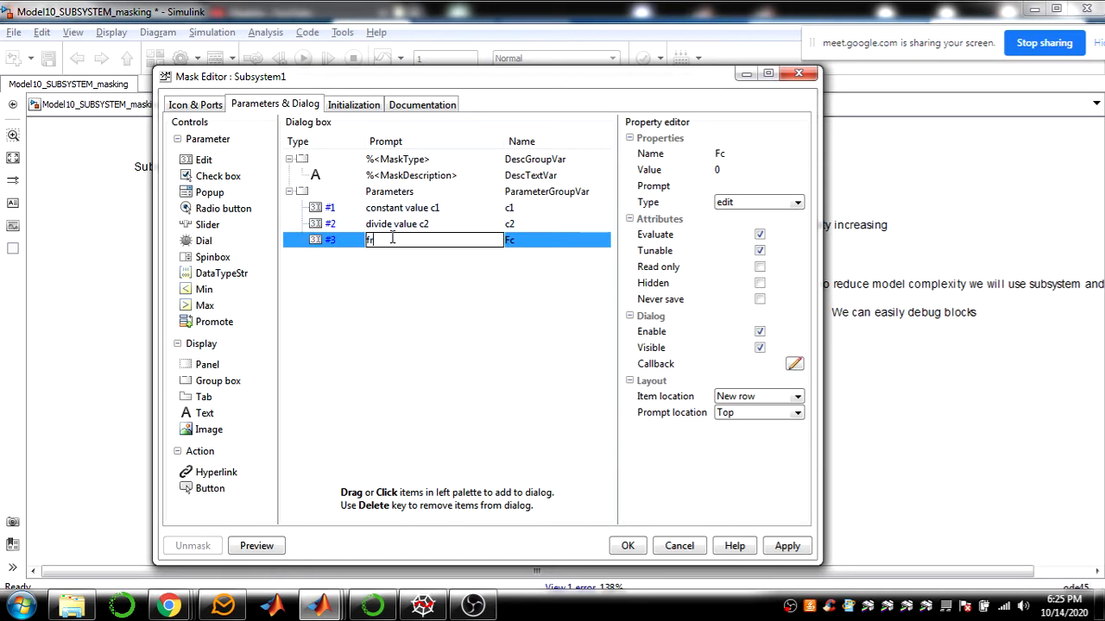
text(equency Fc in haz)
click(785, 546)
click(627, 546)
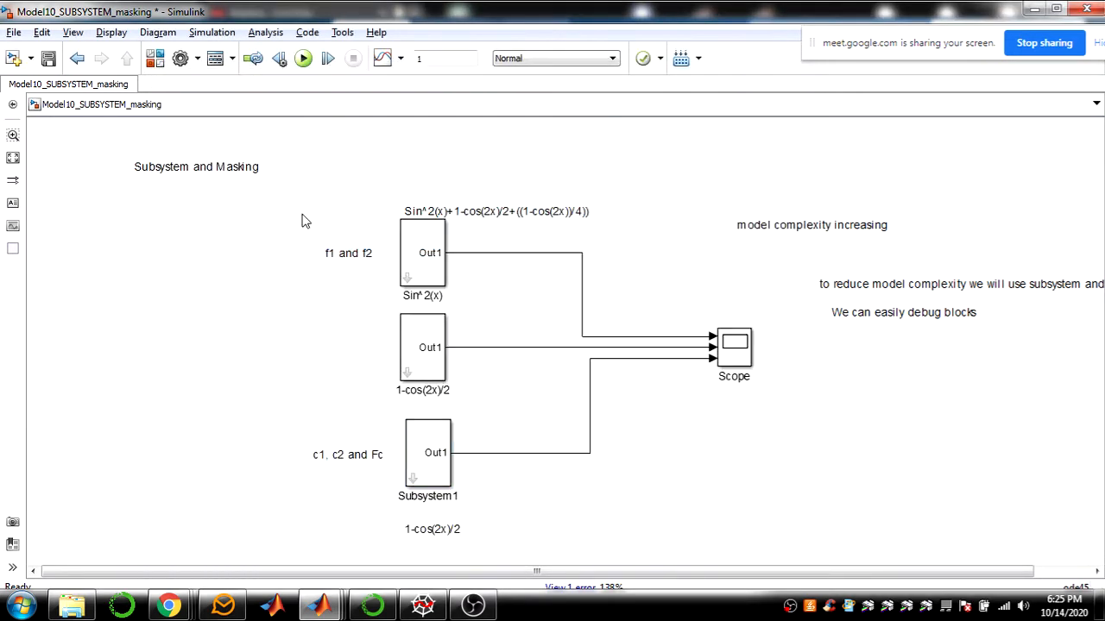
Set Subsystem1's mask values to c1 = 1, c2 = 2 and Fc = 2, and accept them
double_click(429, 453)
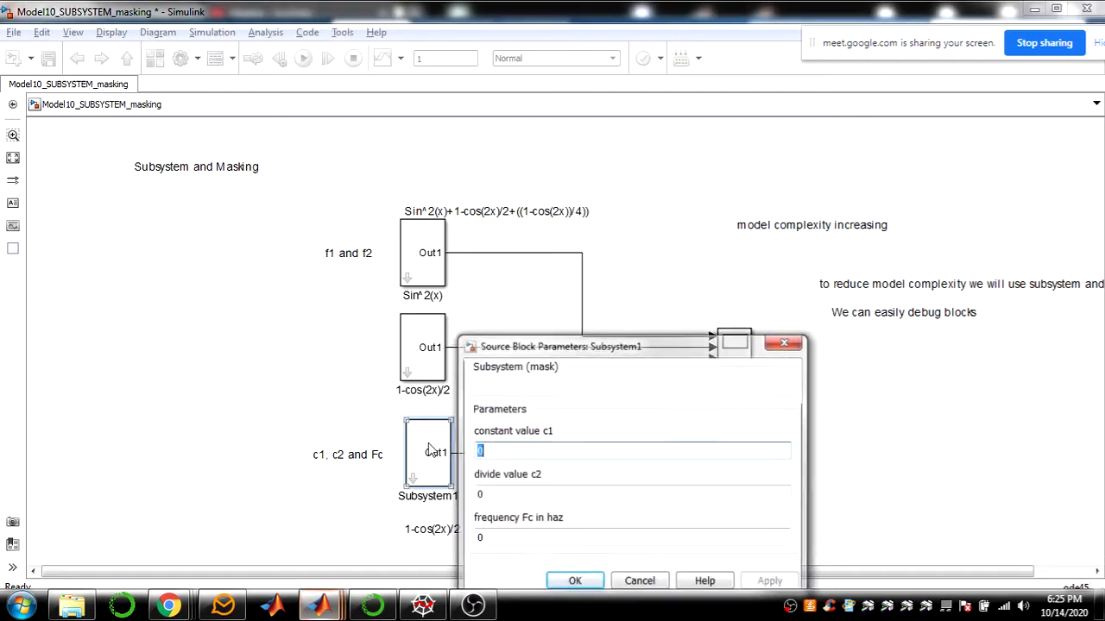
drag(566, 345, 469, 166)
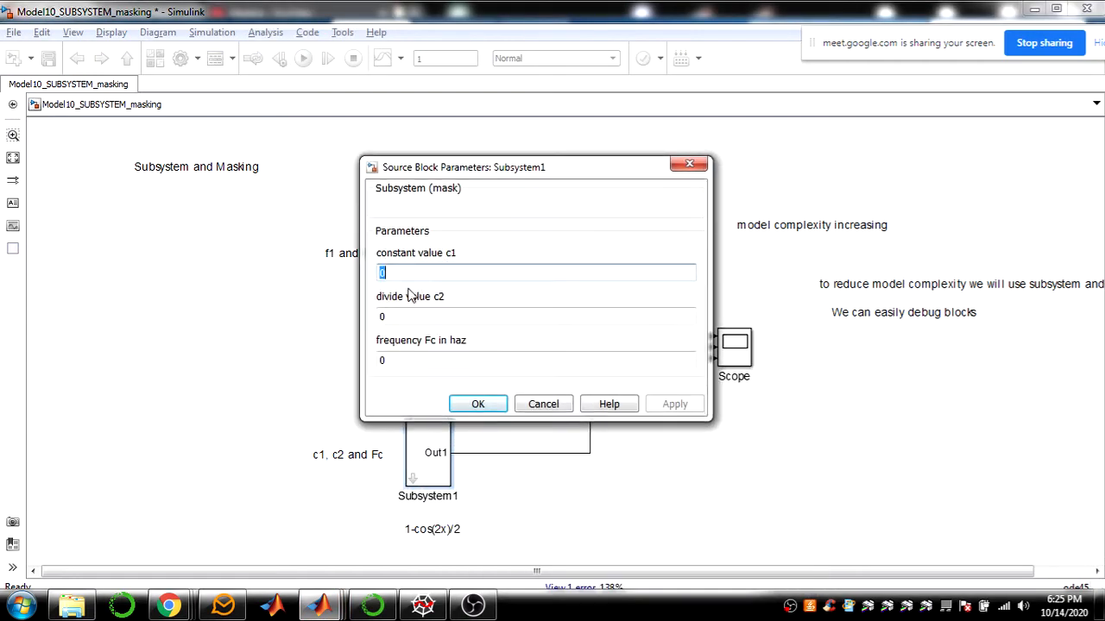
text(2)
key(Tab)
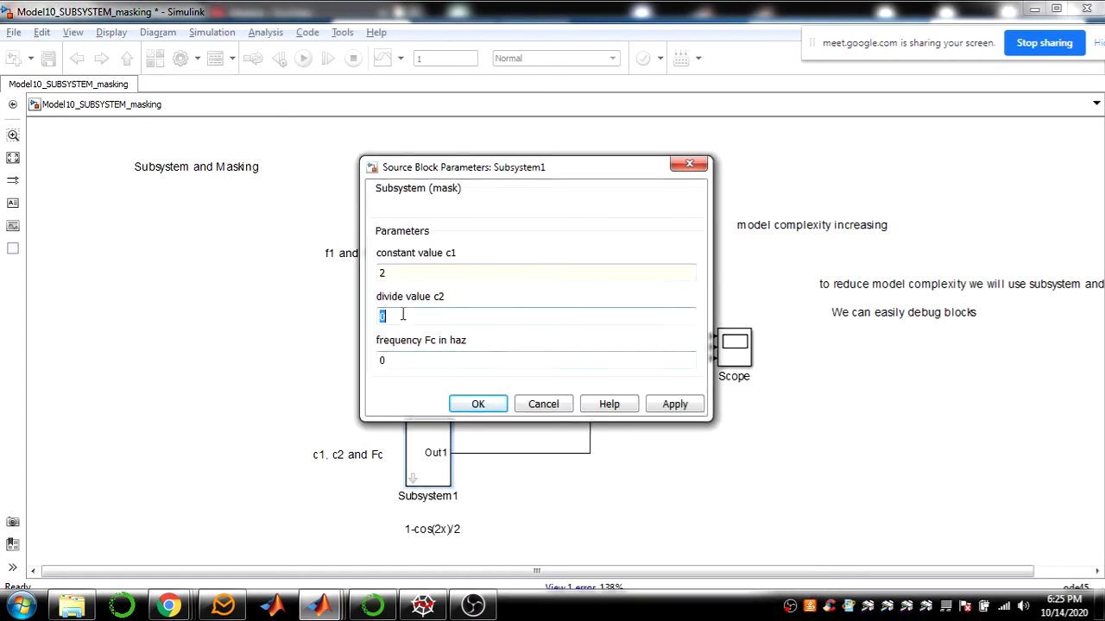
text(1)
key(Tab)
double_click(406, 317)
text(2)
double_click(407, 273)
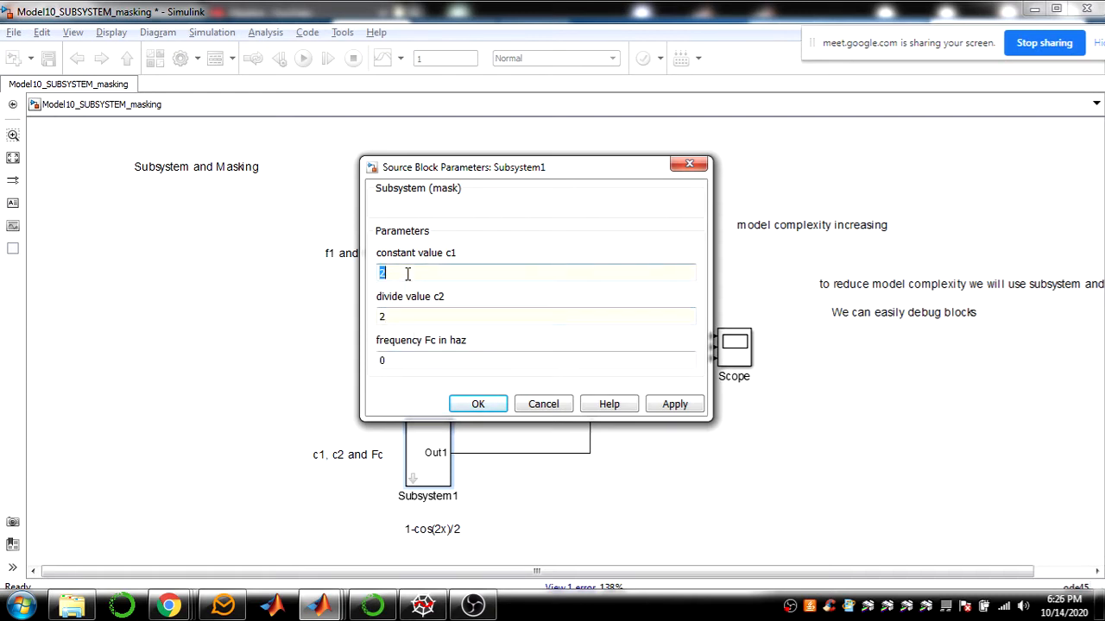
text(1)
double_click(412, 363)
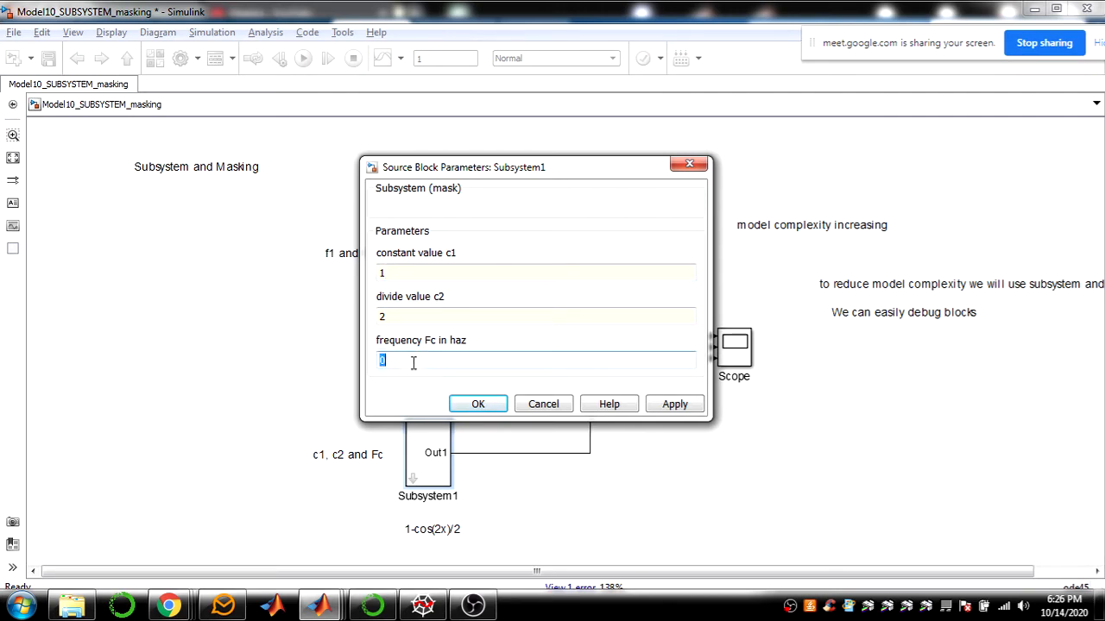
text(2)
click(477, 404)
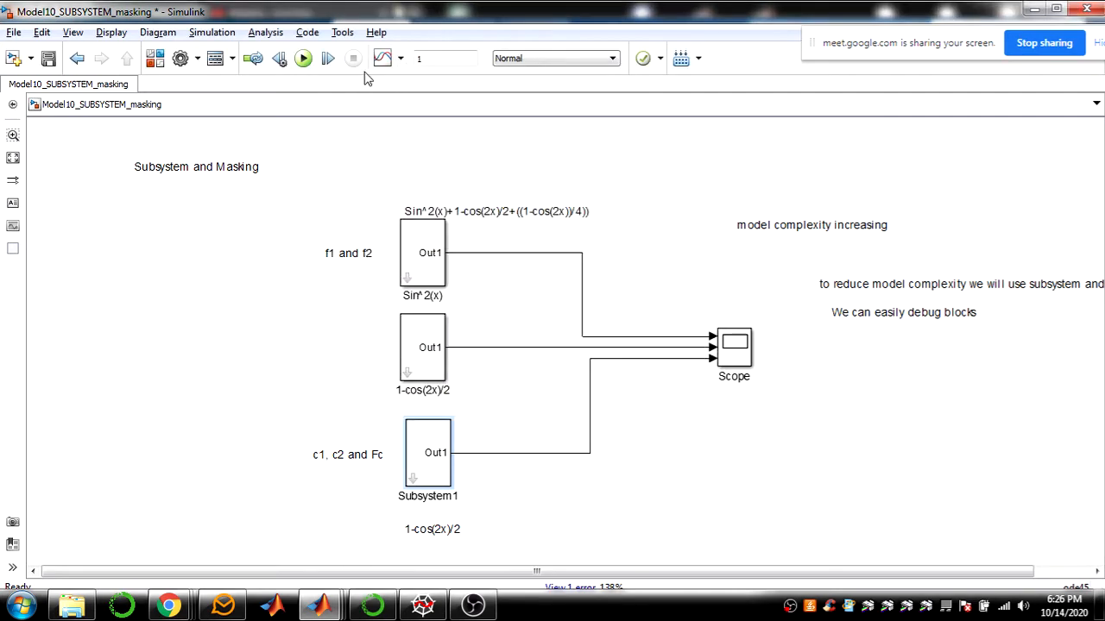
Run the simulation, dismiss the diagnostics, and review the mask parameter values of the 1-cos(2x)/2 subsystem
click(303, 59)
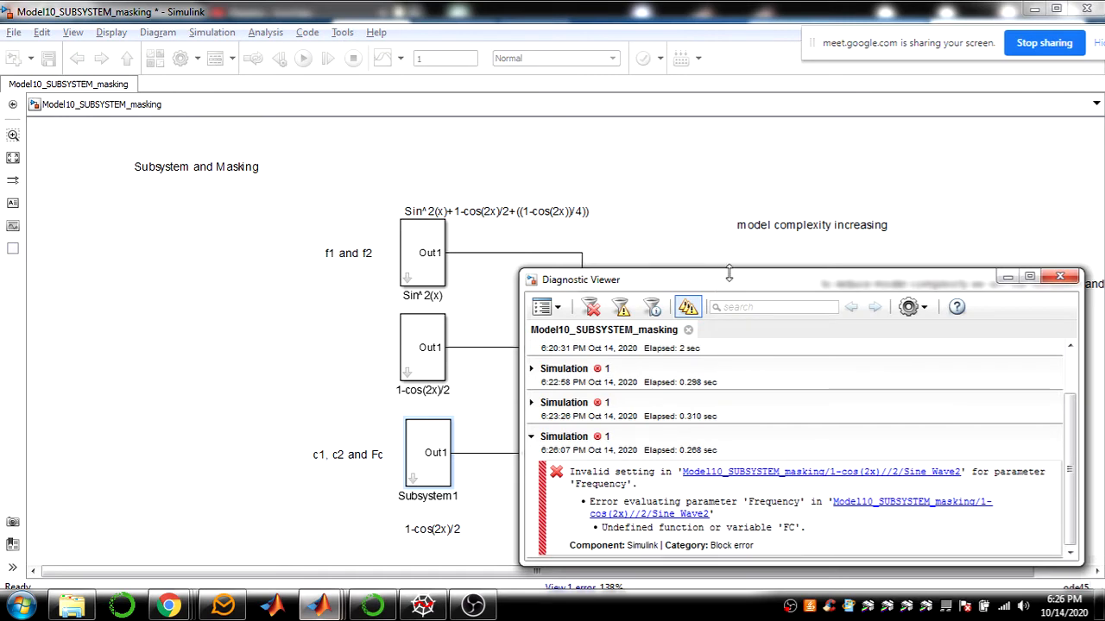
click(1059, 276)
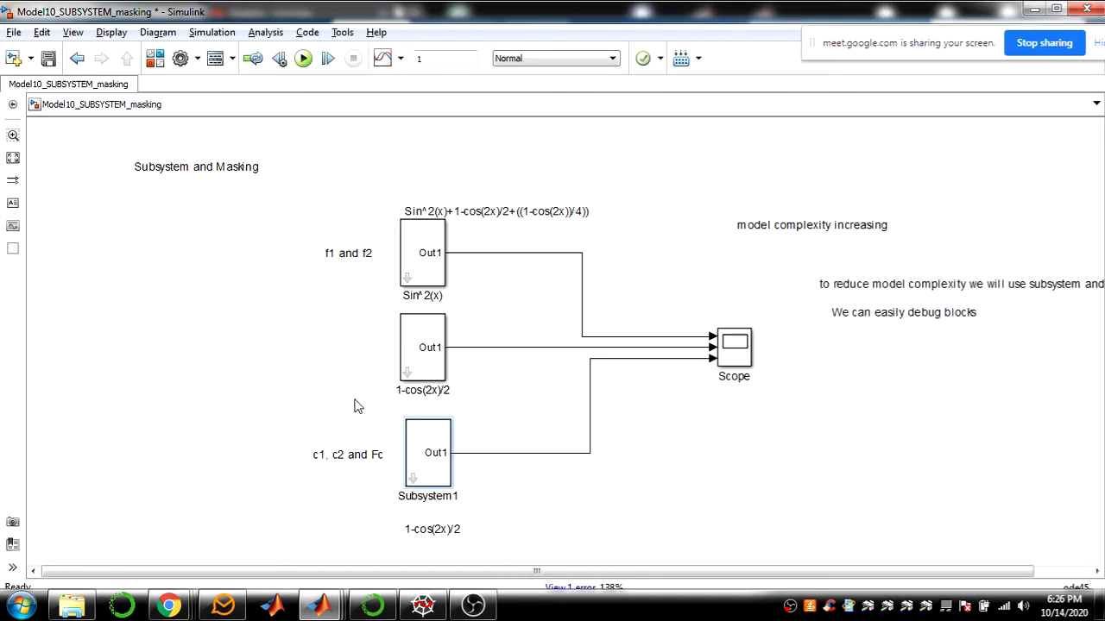
right_click(419, 370)
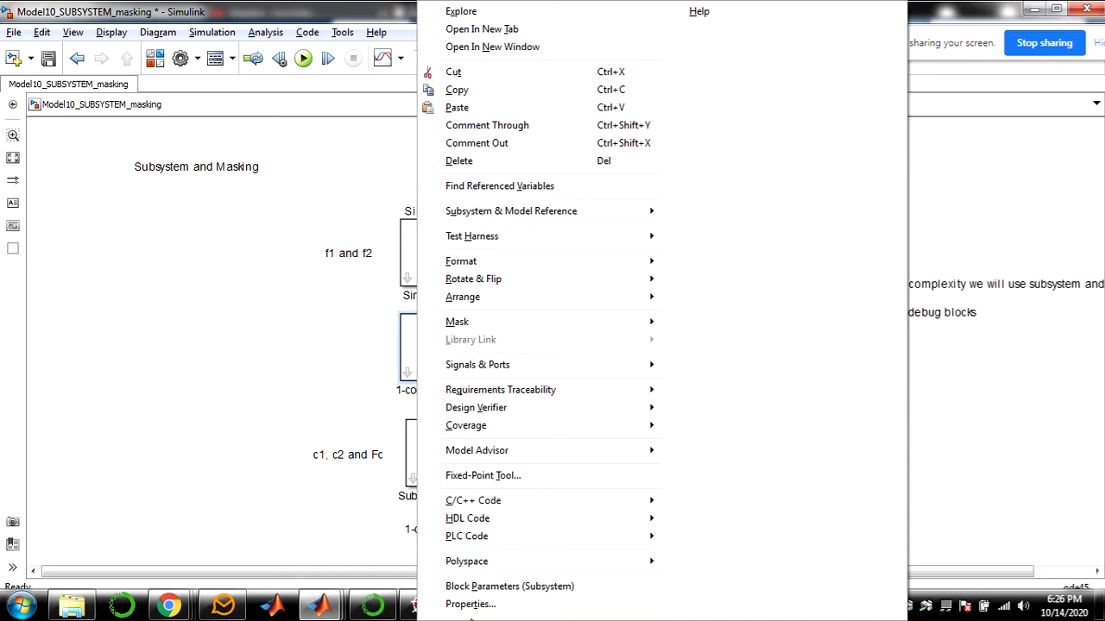
click(328, 419)
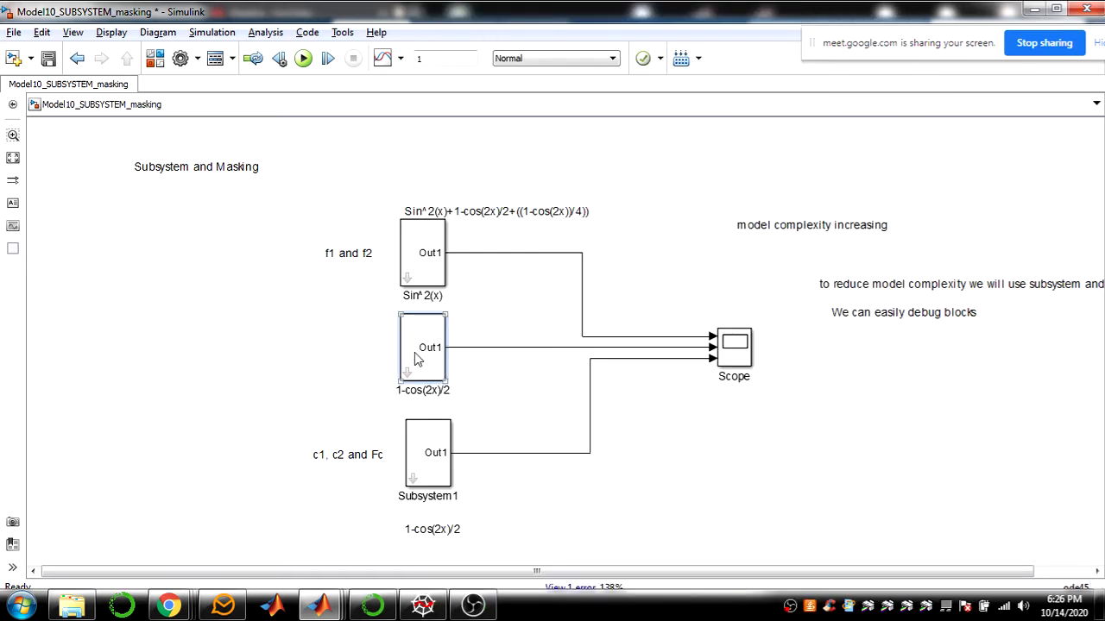
right_click(416, 359)
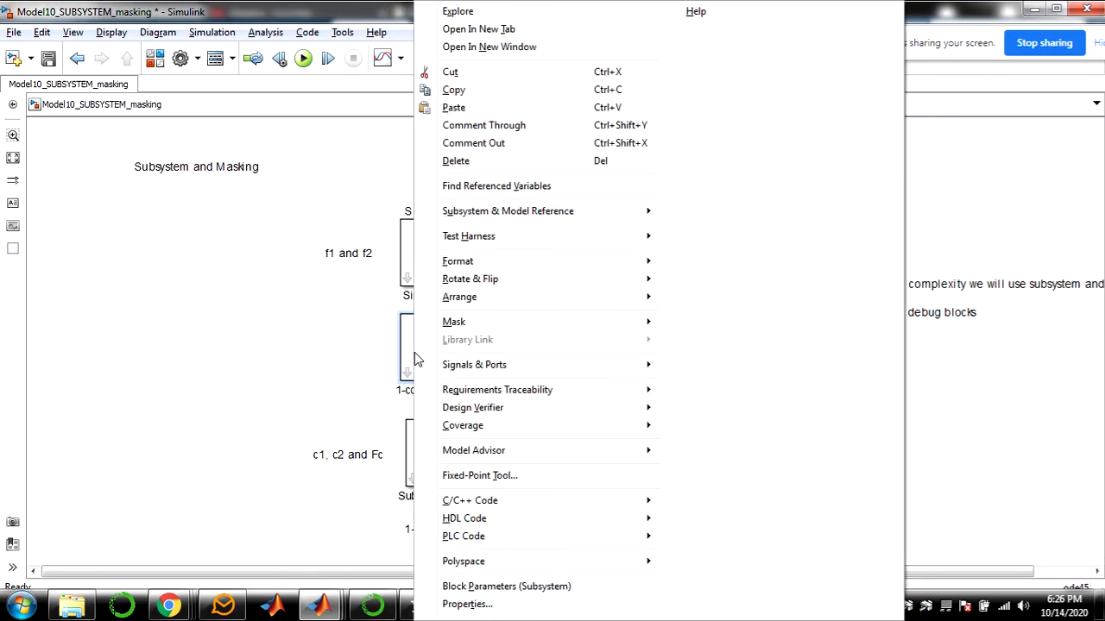
click(322, 333)
click(420, 339)
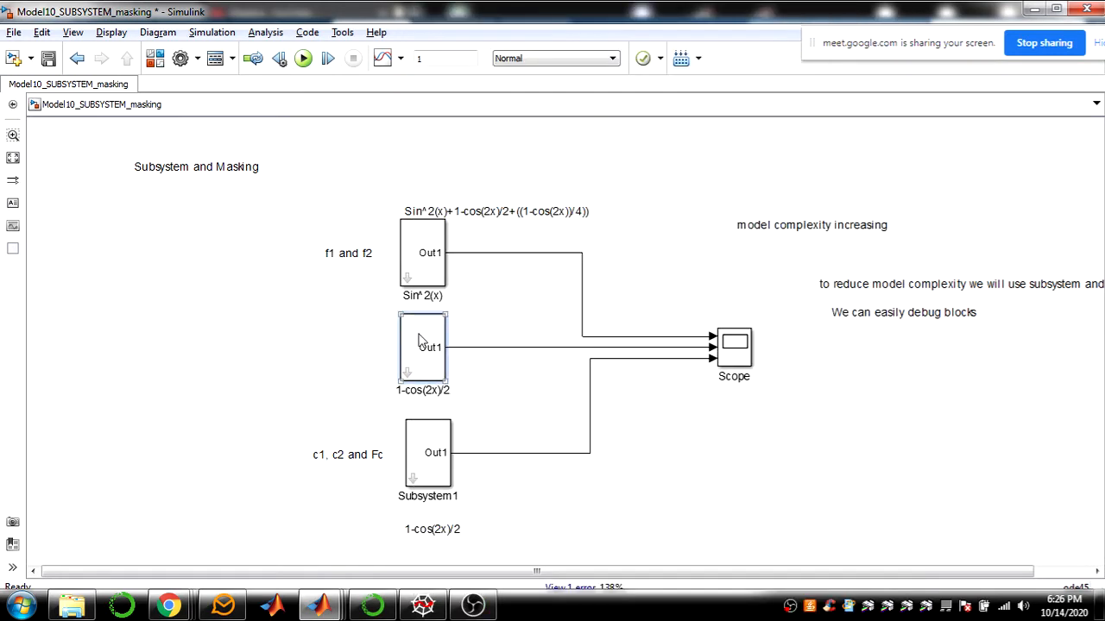
double_click(420, 339)
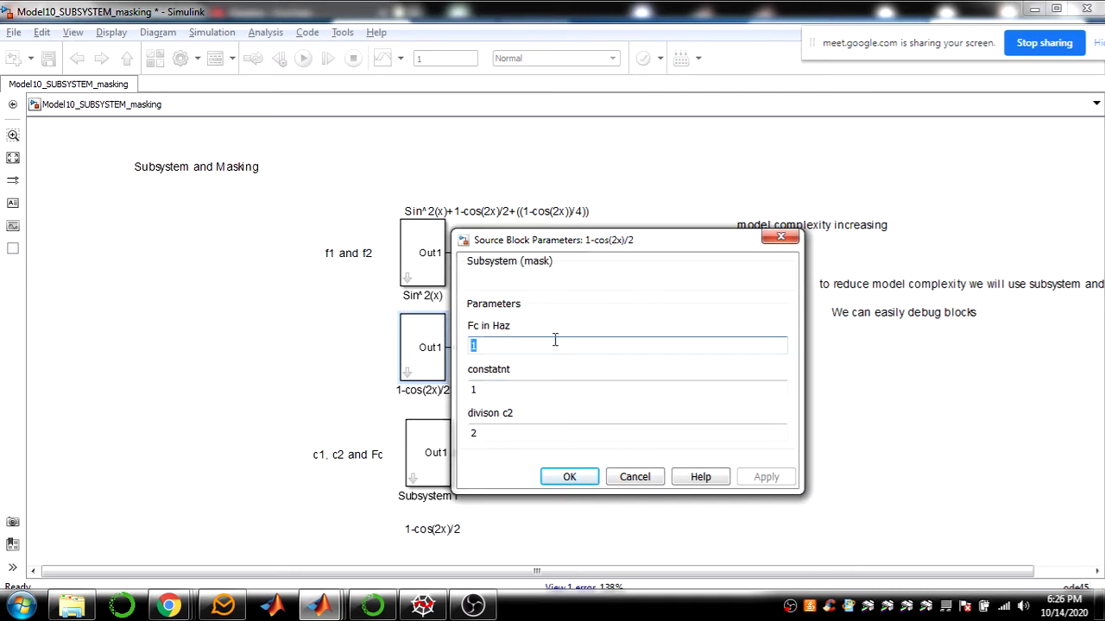
click(633, 480)
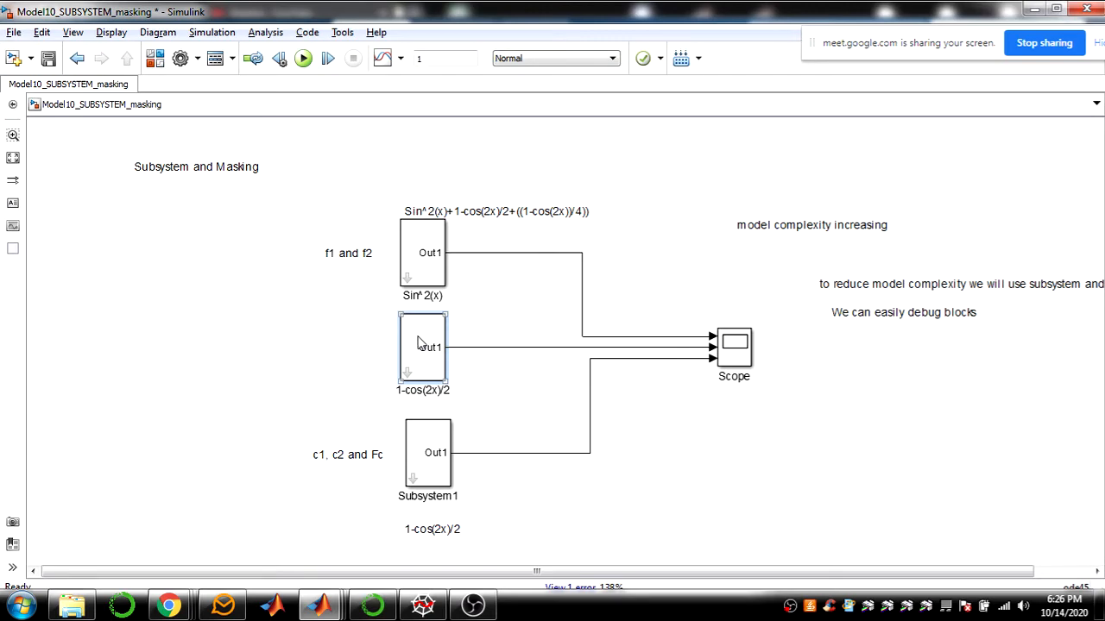
Look under the mask of the 1-cos(2x)/2 subsystem and set Sine Wave2's frequency to 2*2*pi*Fc
right_click(418, 343)
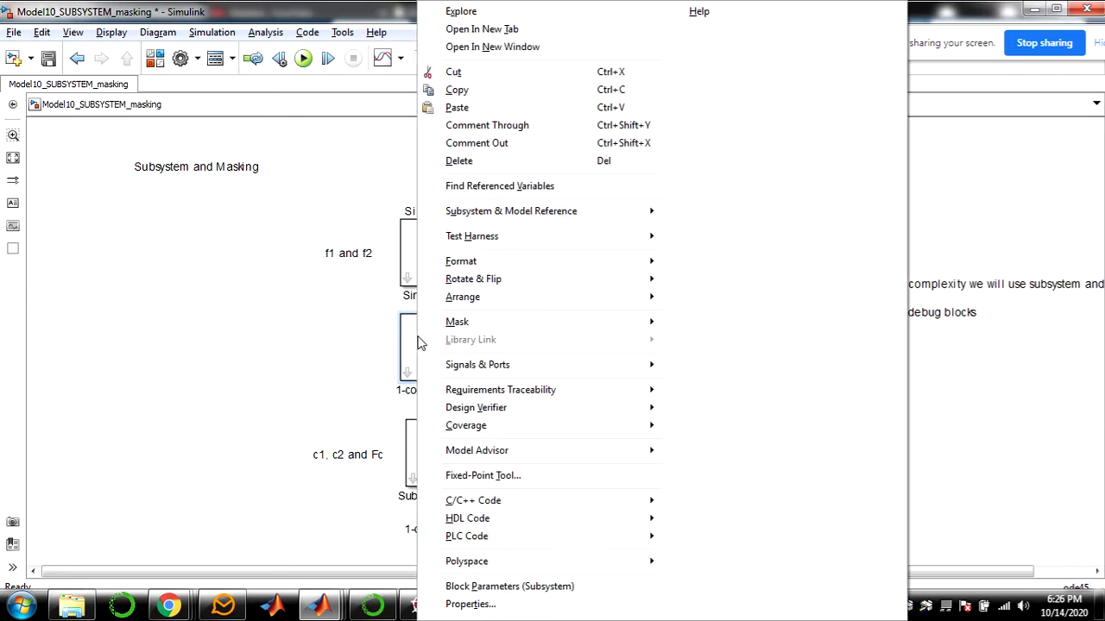
mouse_move(494, 262)
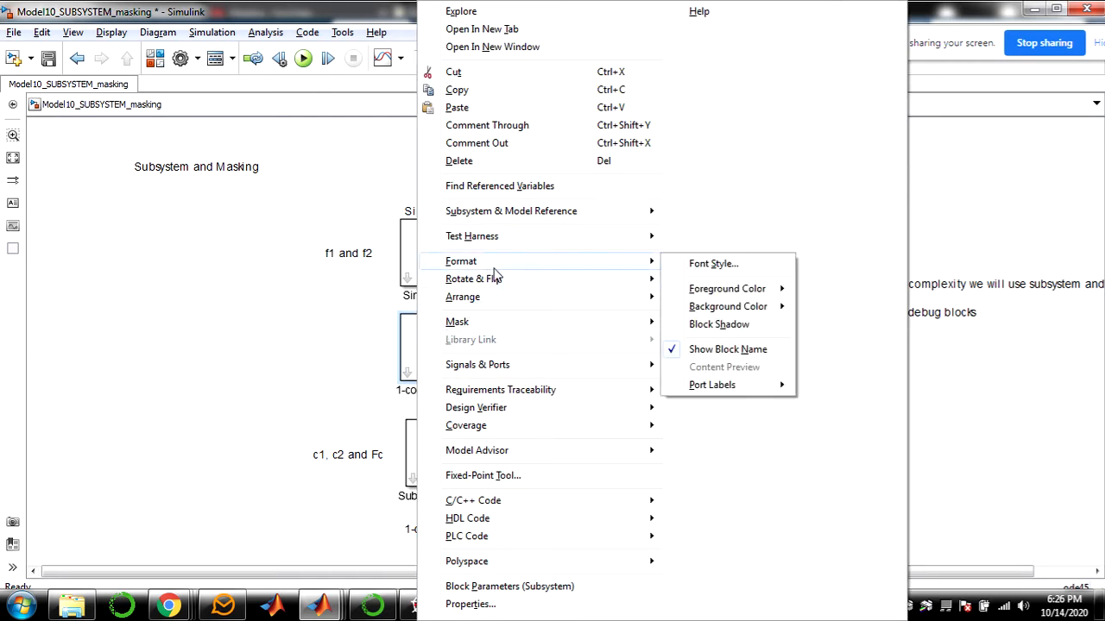
mouse_move(494, 327)
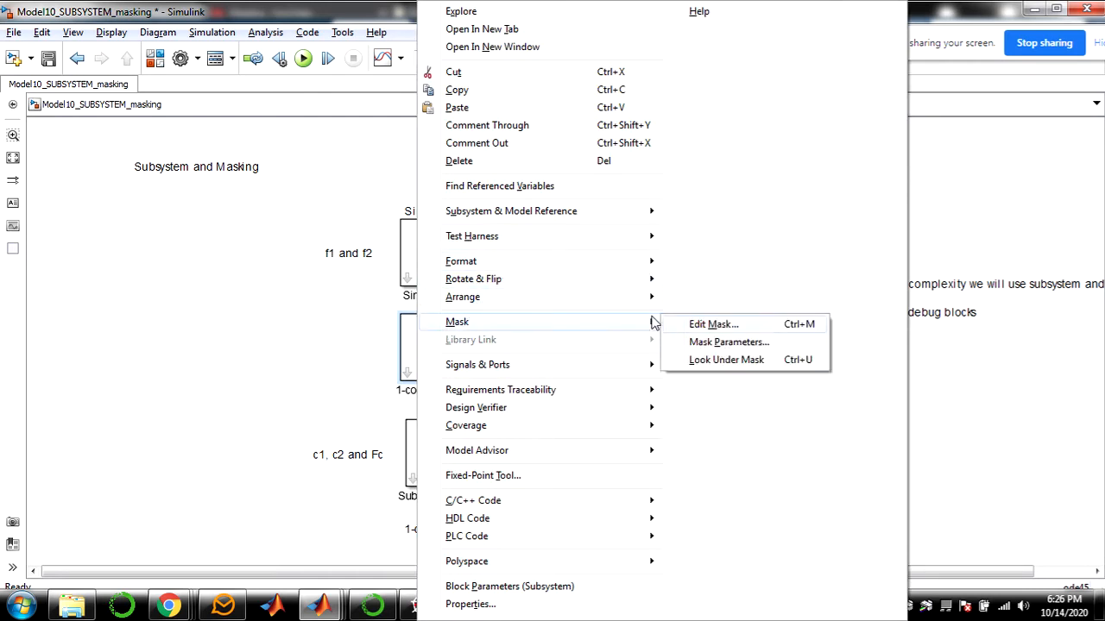
click(728, 360)
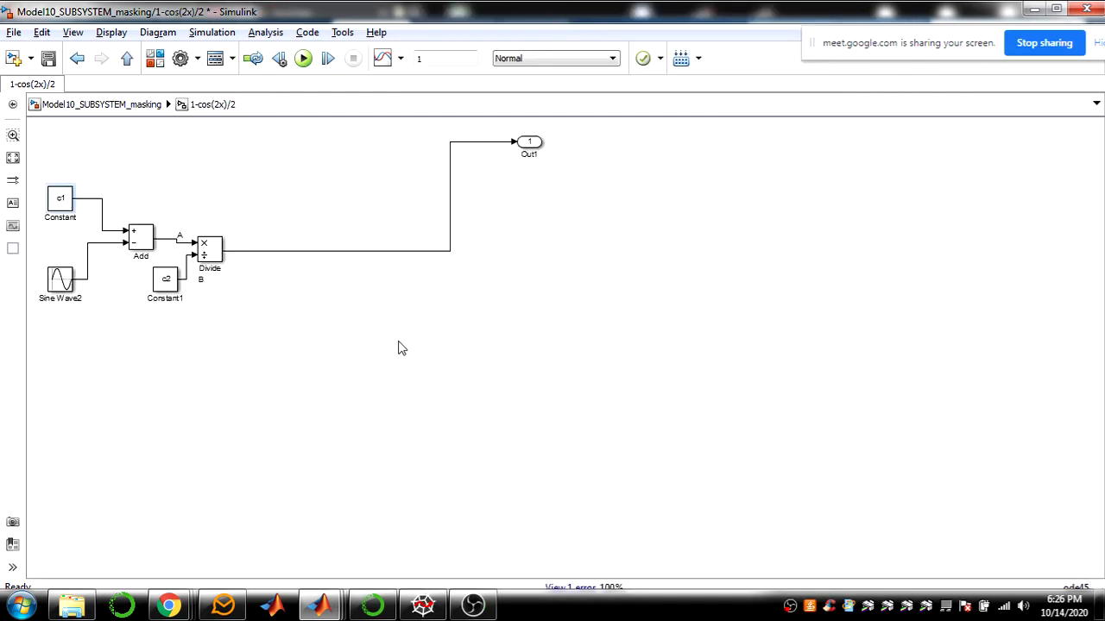
double_click(60, 279)
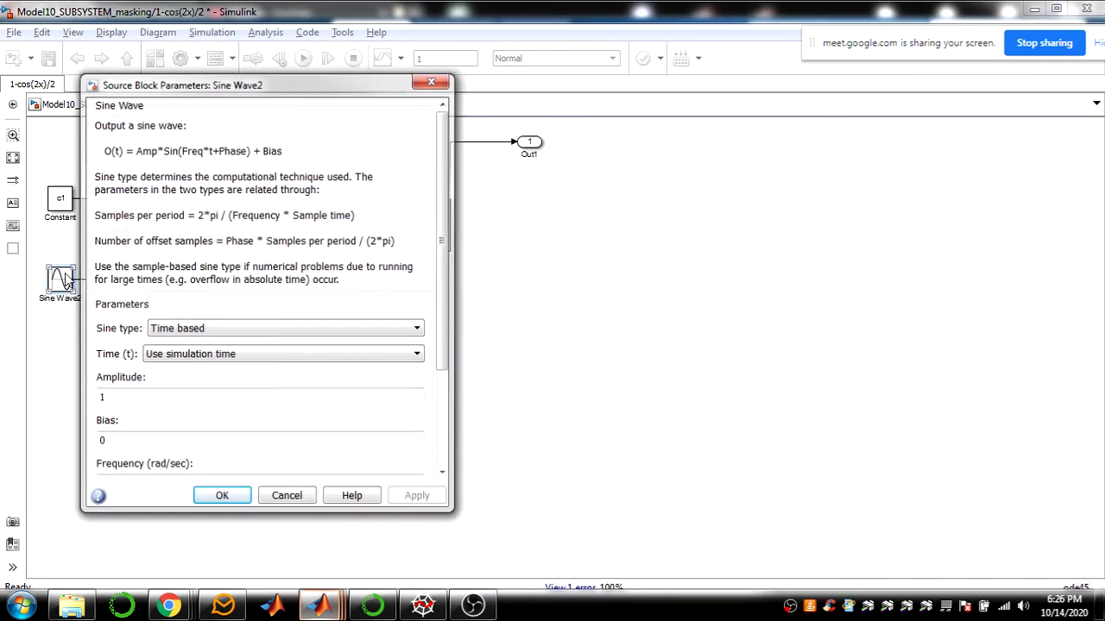
scroll(448, 288, down, 3)
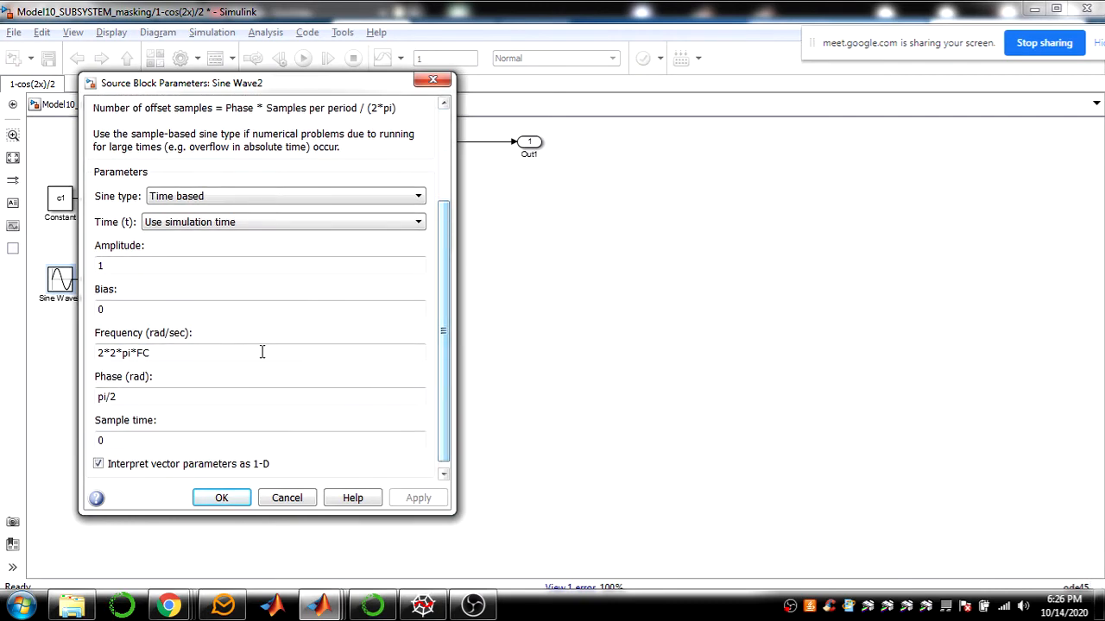
triple_click(220, 351)
click(220, 351)
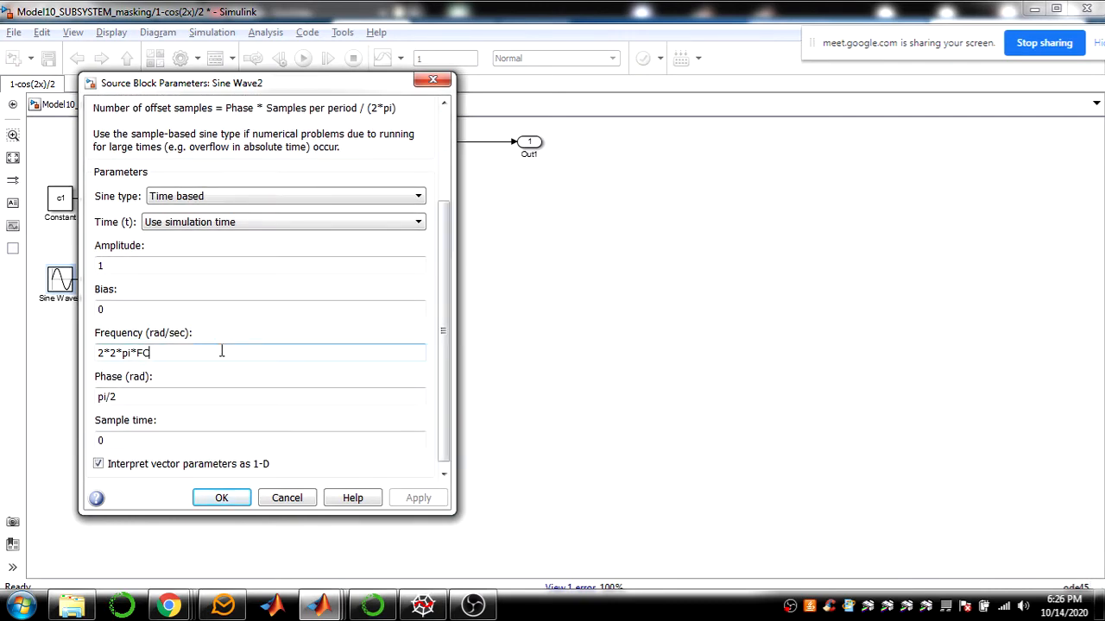
key(BackSpace)
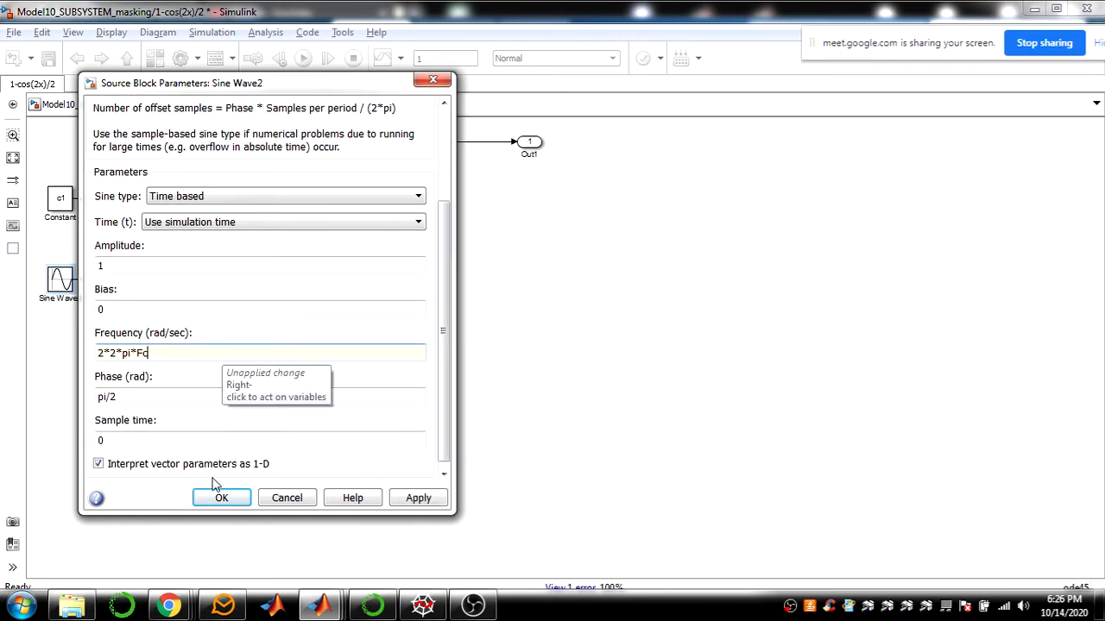
click(217, 497)
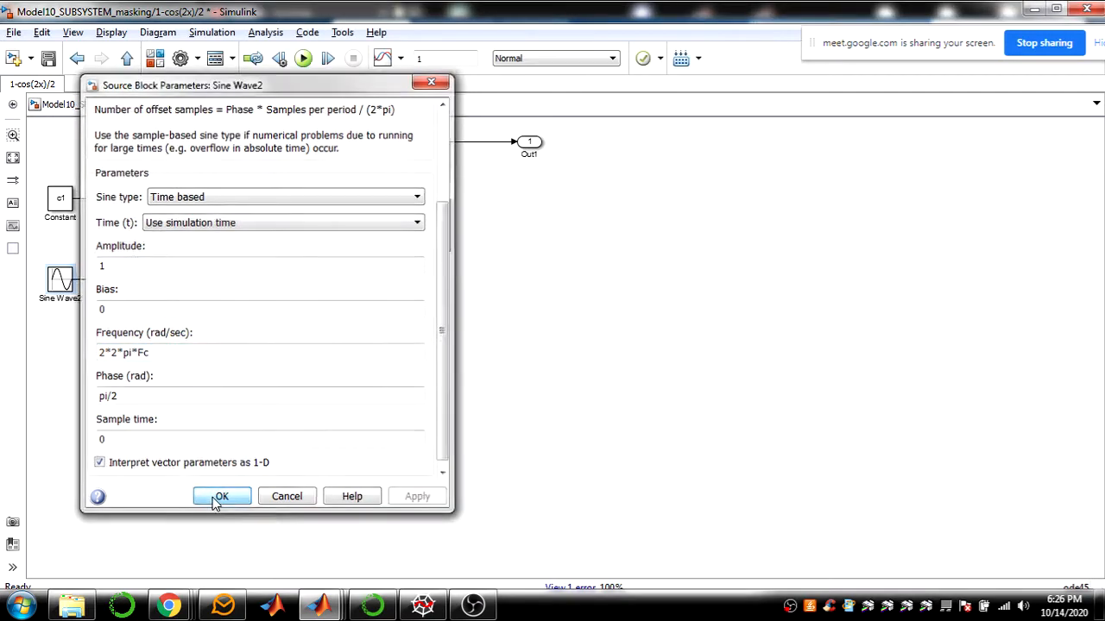
Return to the top-level model, rerun the simulation, and examine the three autoscaled waveforms in the Scope
click(127, 57)
click(304, 60)
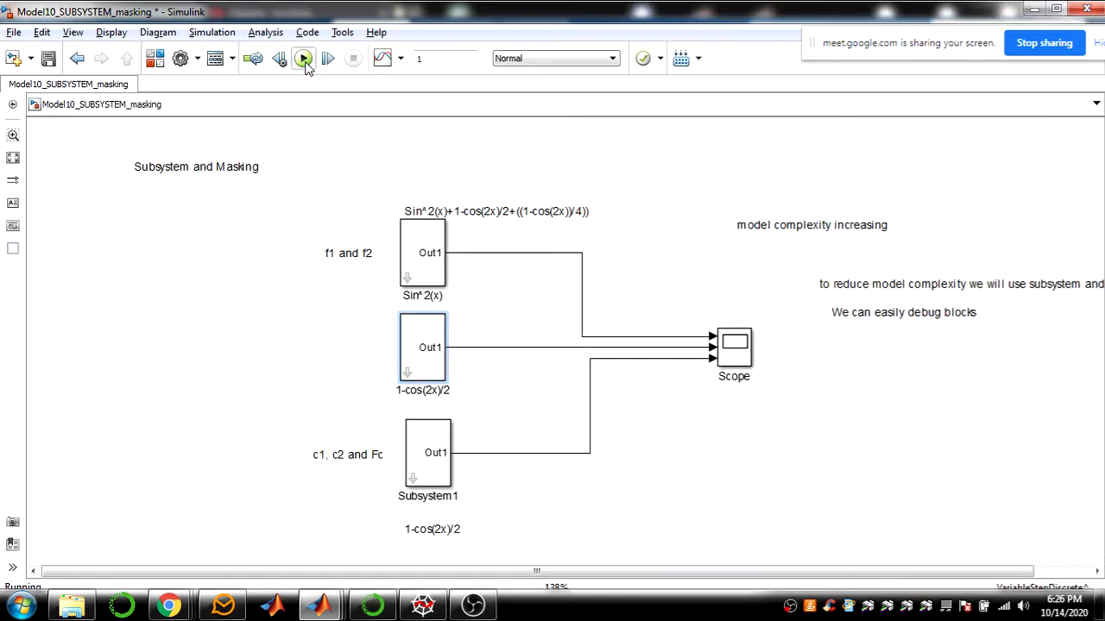
click(438, 201)
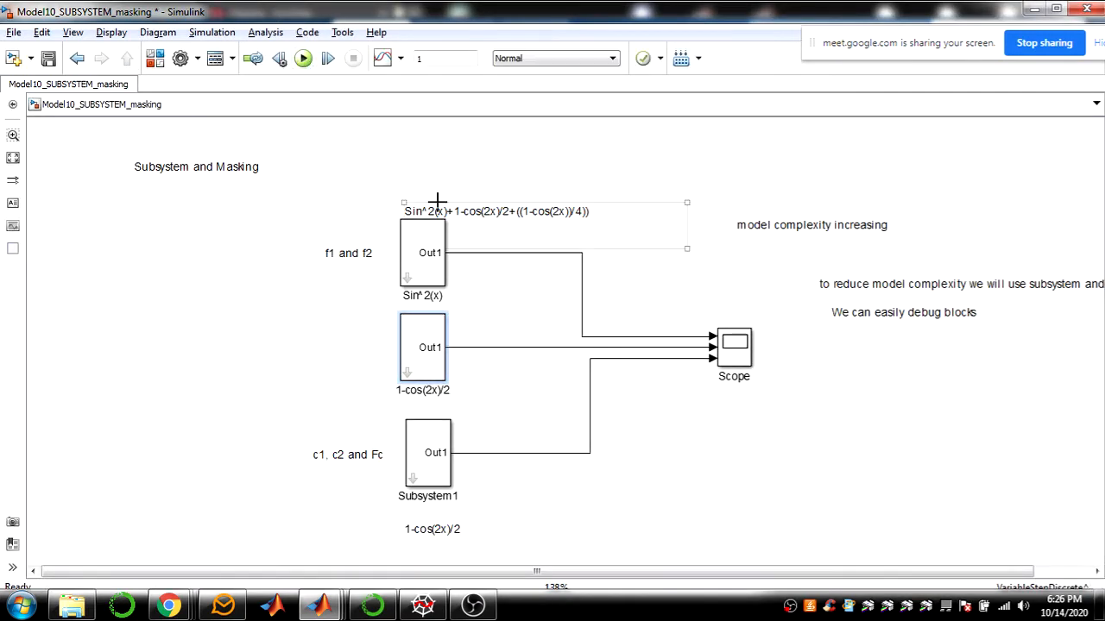
click(745, 351)
double_click(730, 342)
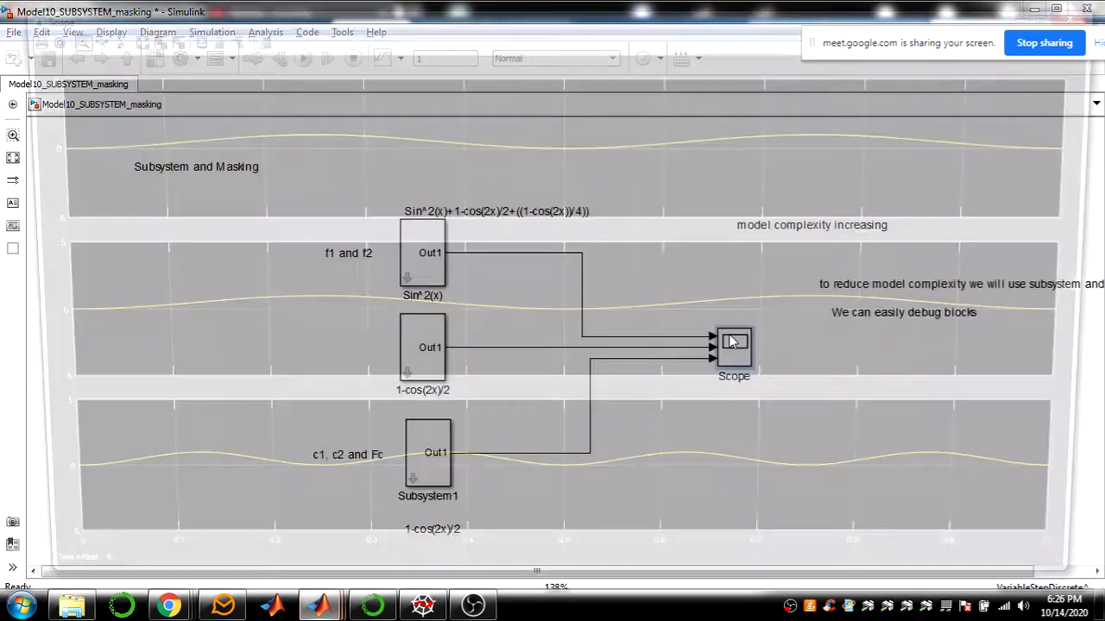
click(122, 36)
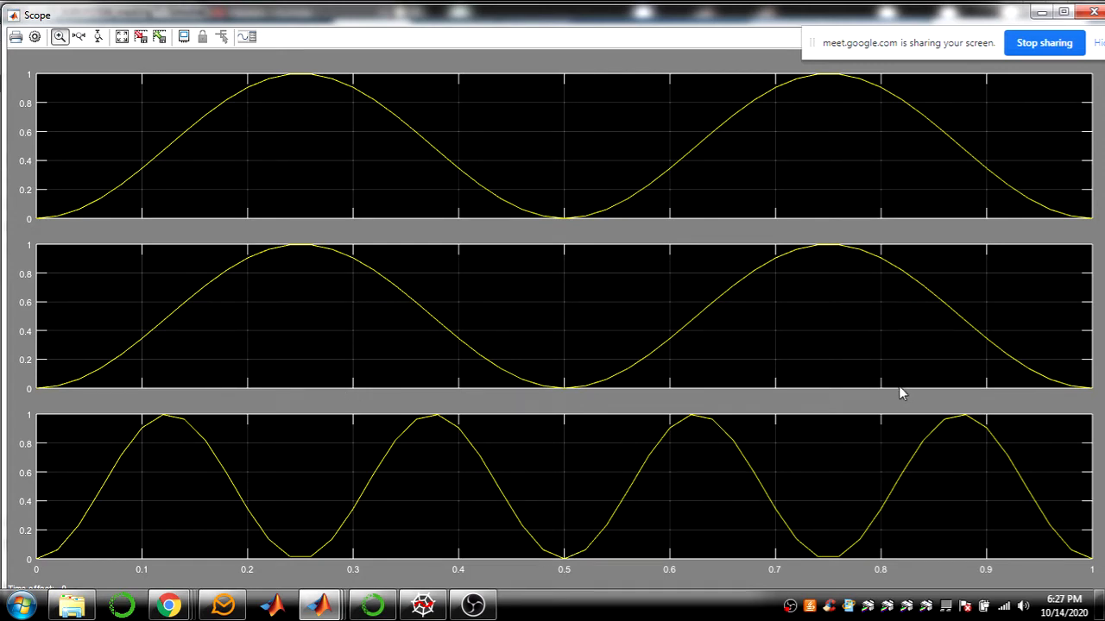
click(1094, 11)
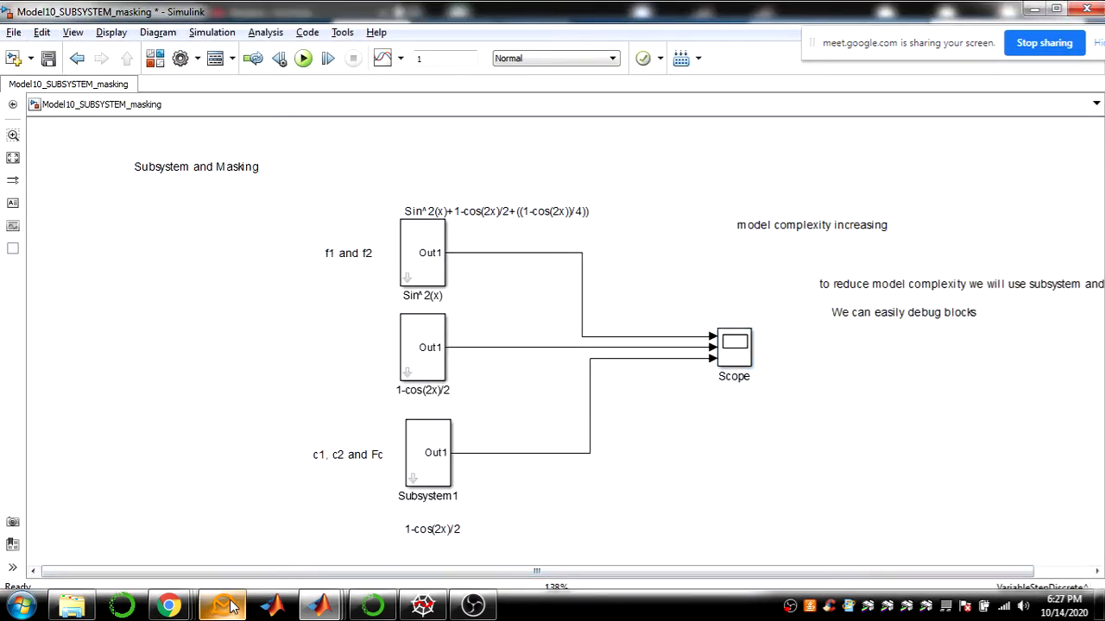
mouse_move(221, 607)
mouse_move(169, 606)
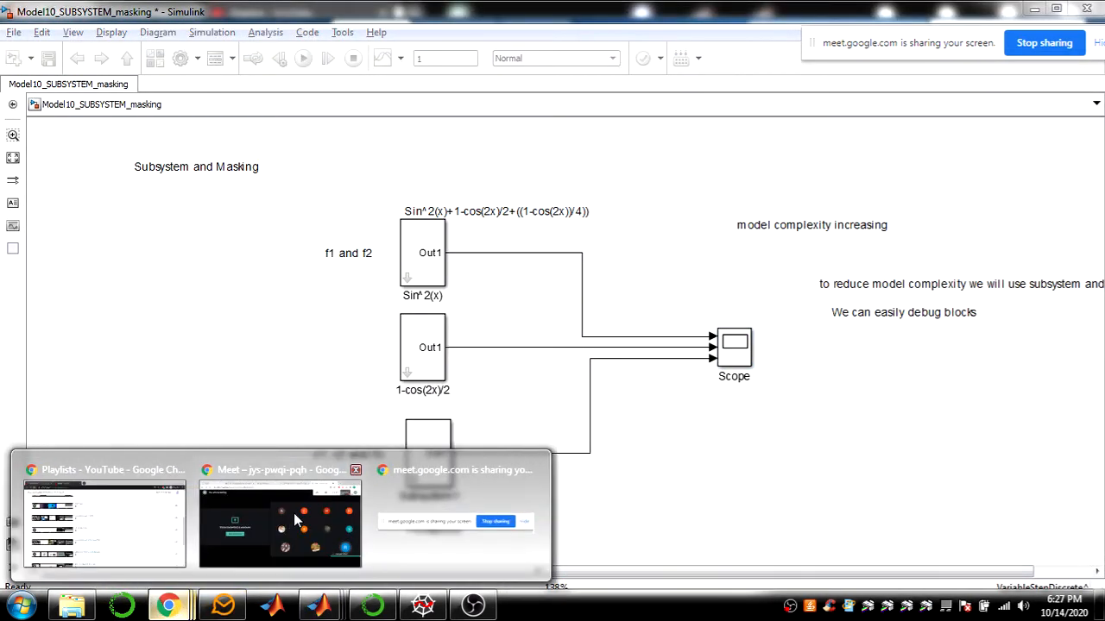
click(293, 521)
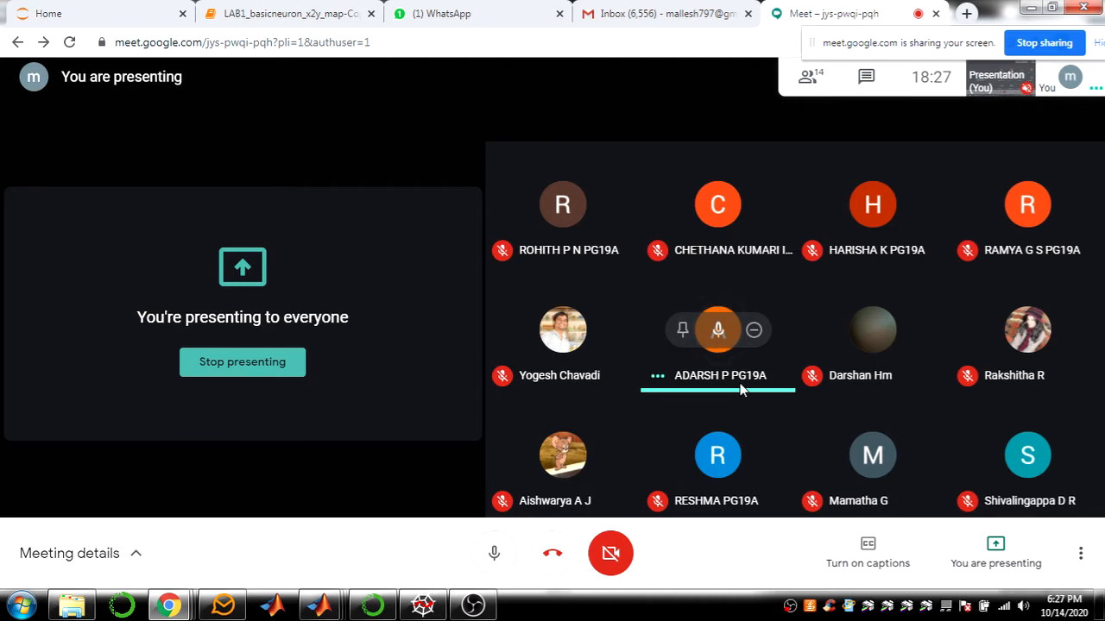
key(alt+Tab)
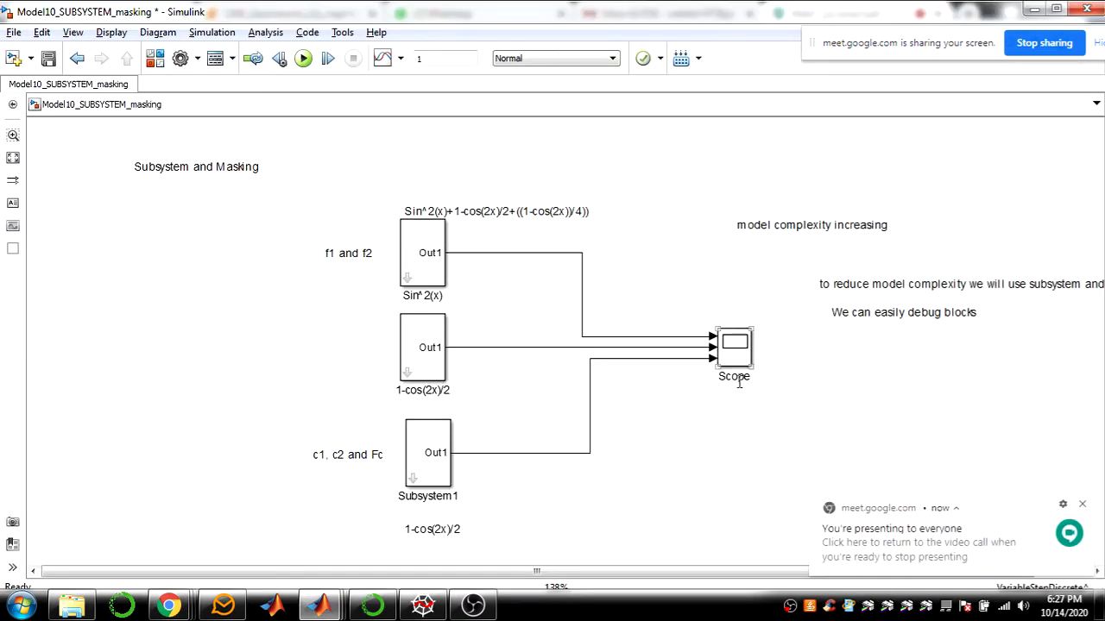
click(675, 388)
key(alt+Tab)
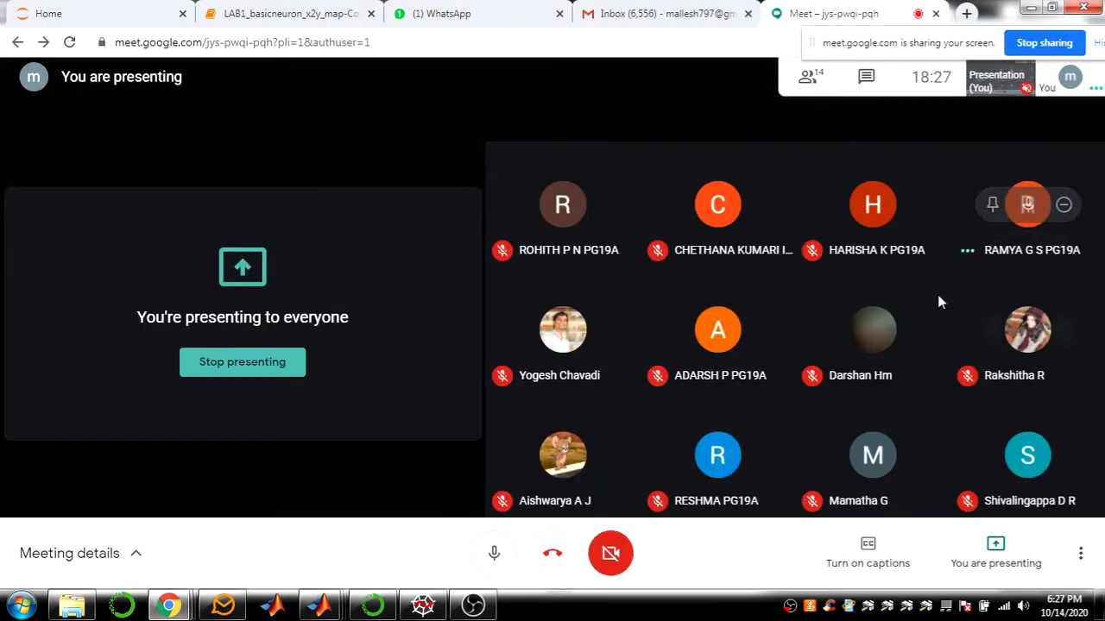
key(alt+Tab)
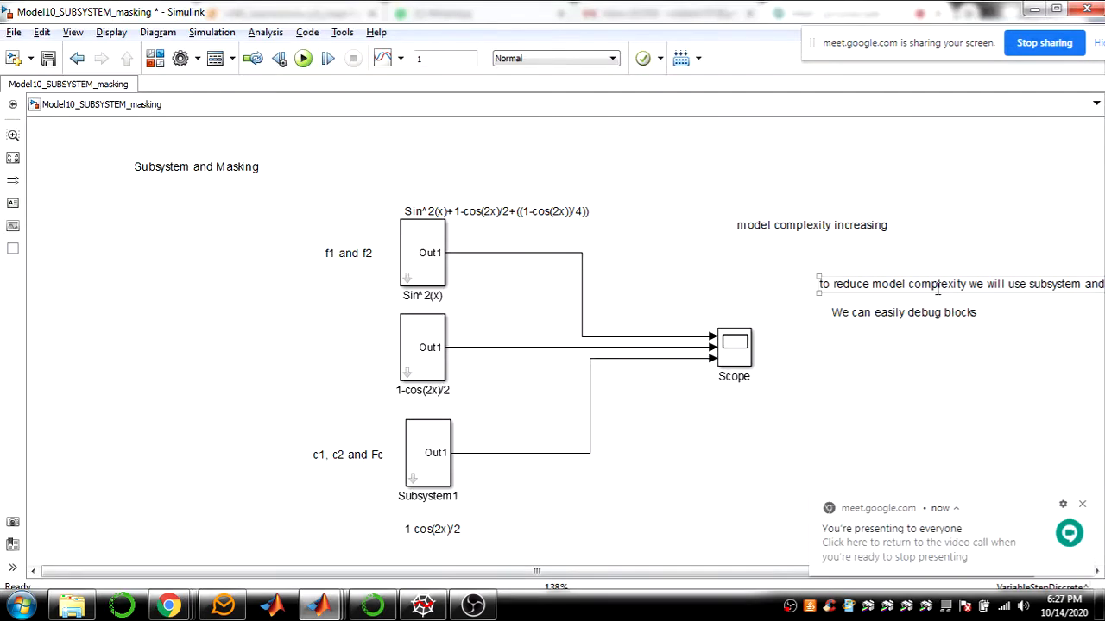
Review the two frequency parameters in the Sin^2(x) subsystem's mask dialog and close it without changes
double_click(426, 256)
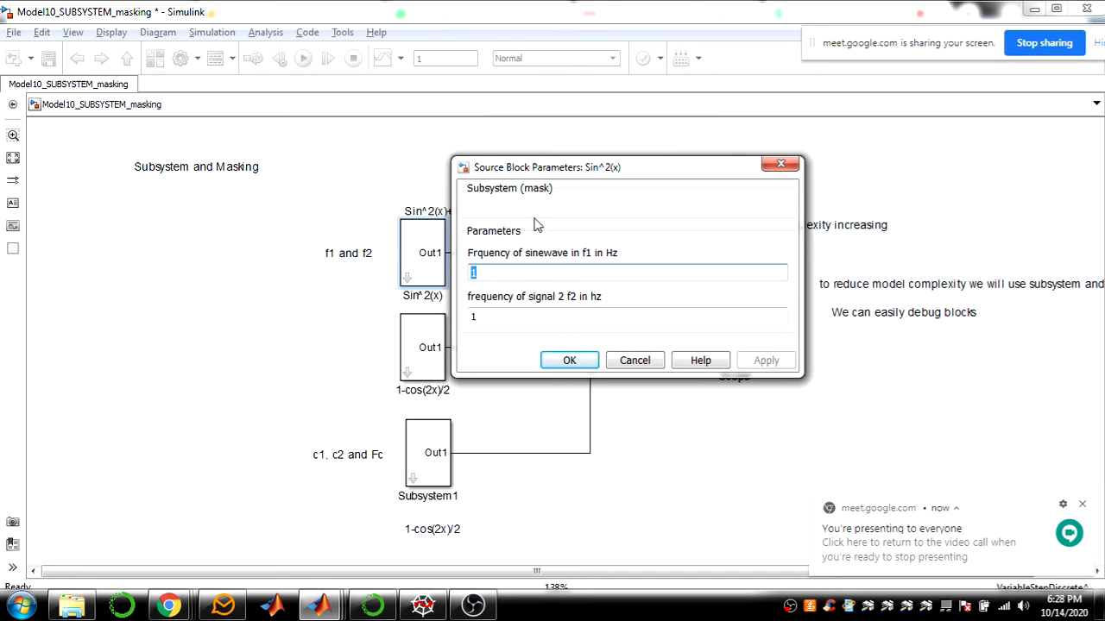
click(628, 362)
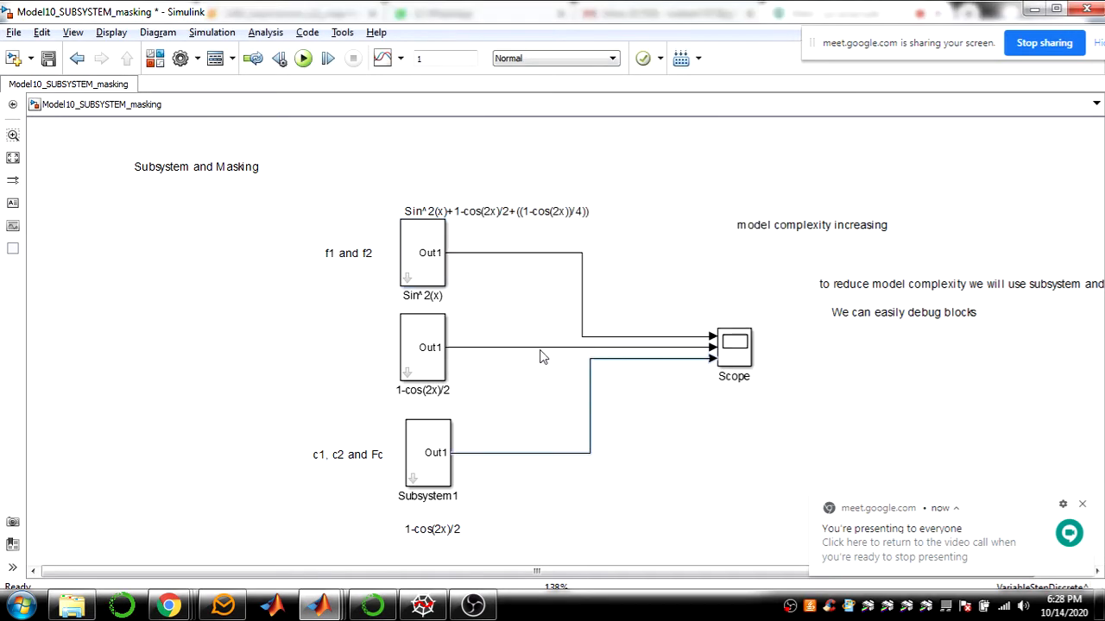
click(13, 35)
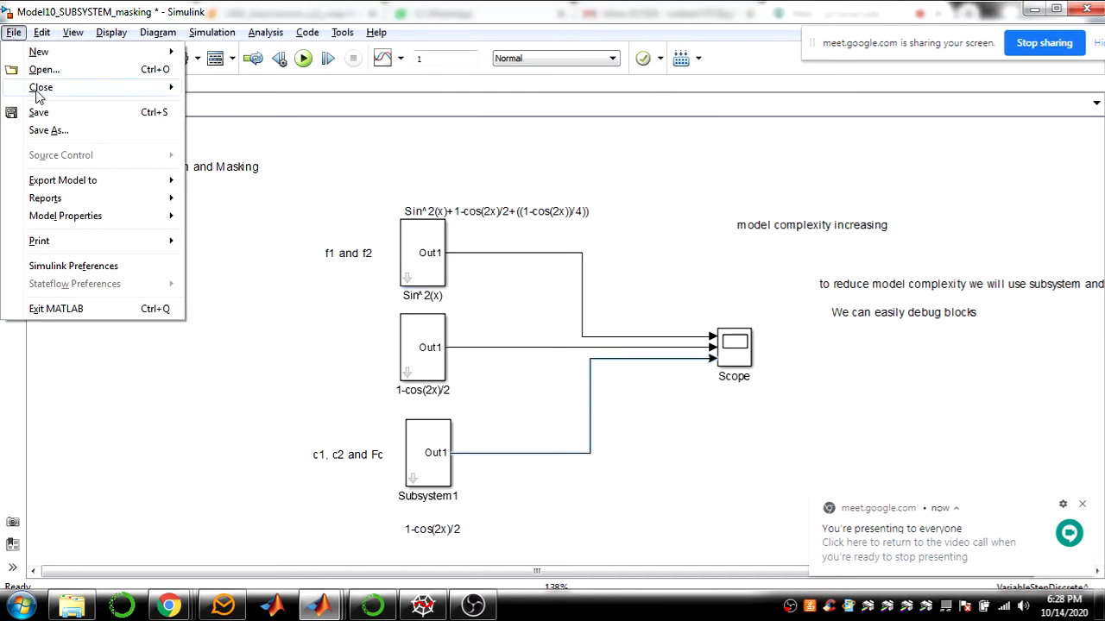
mouse_move(54, 89)
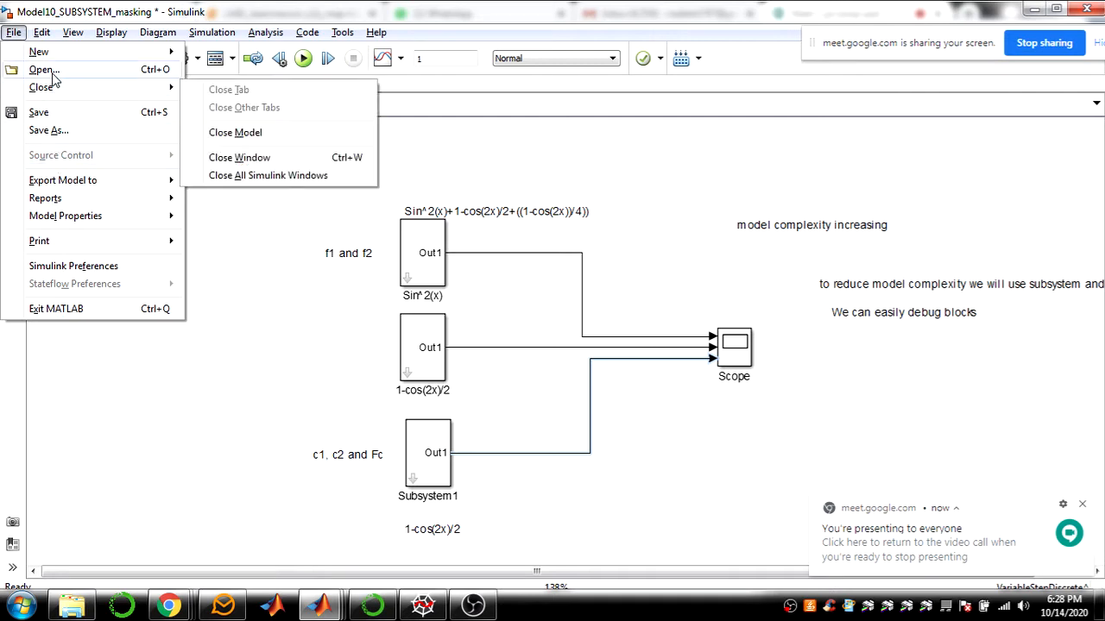
click(145, 389)
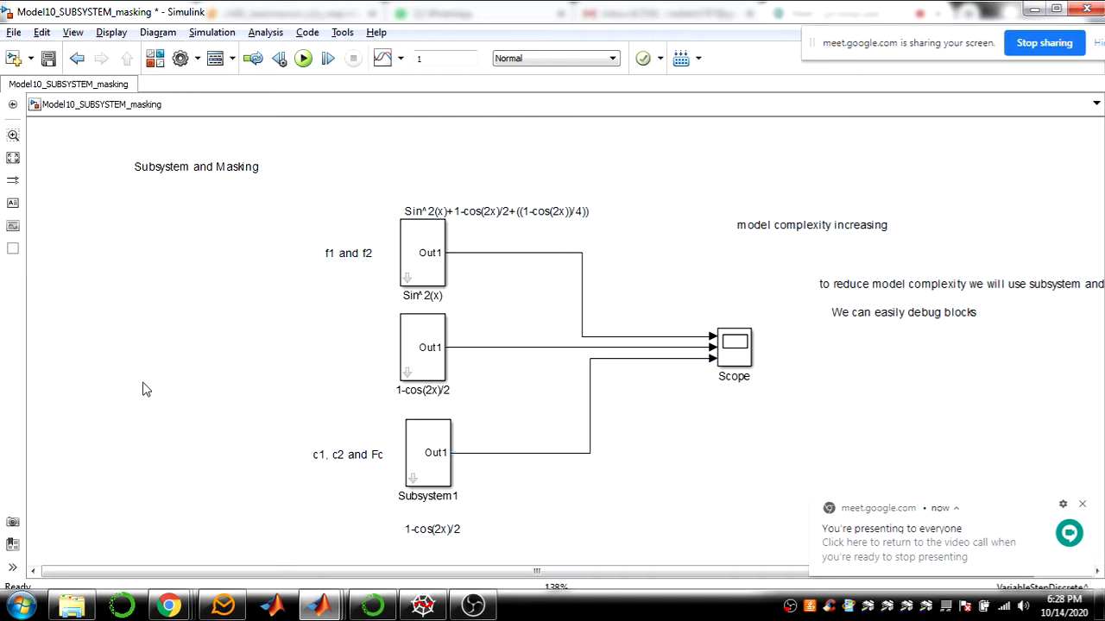
Add a Pulse Generator block from the Simulink Sources library to the model, below the Scope
click(321, 606)
click(337, 535)
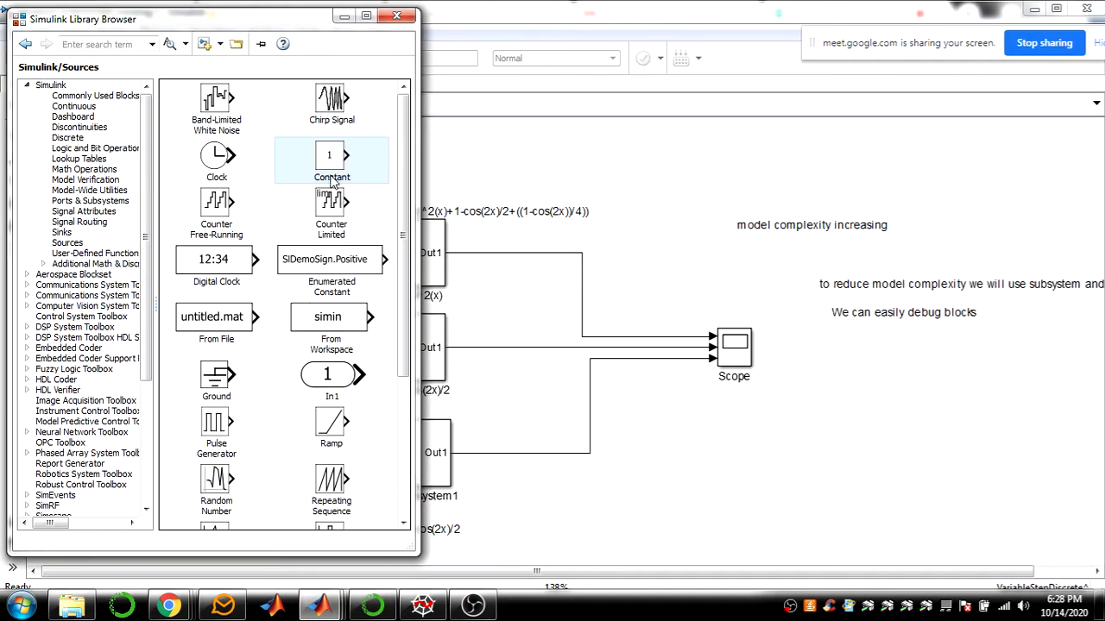
drag(226, 425, 715, 448)
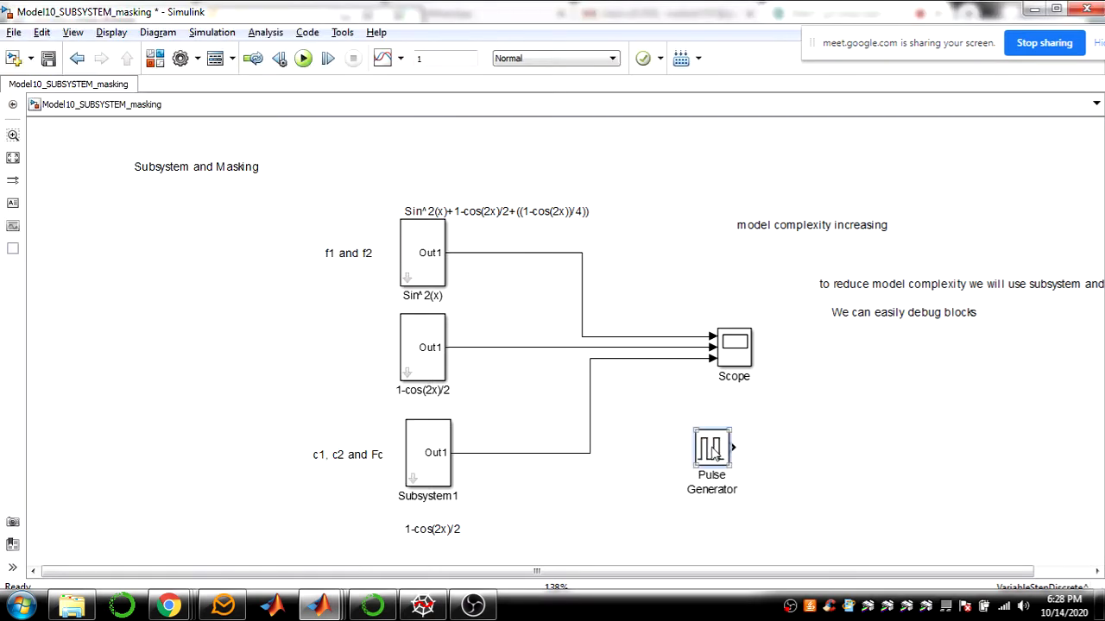
Review the Pulse Generator's description and all its block parameters, from pulse type to phase delay, and close the dialog without changes
double_click(712, 449)
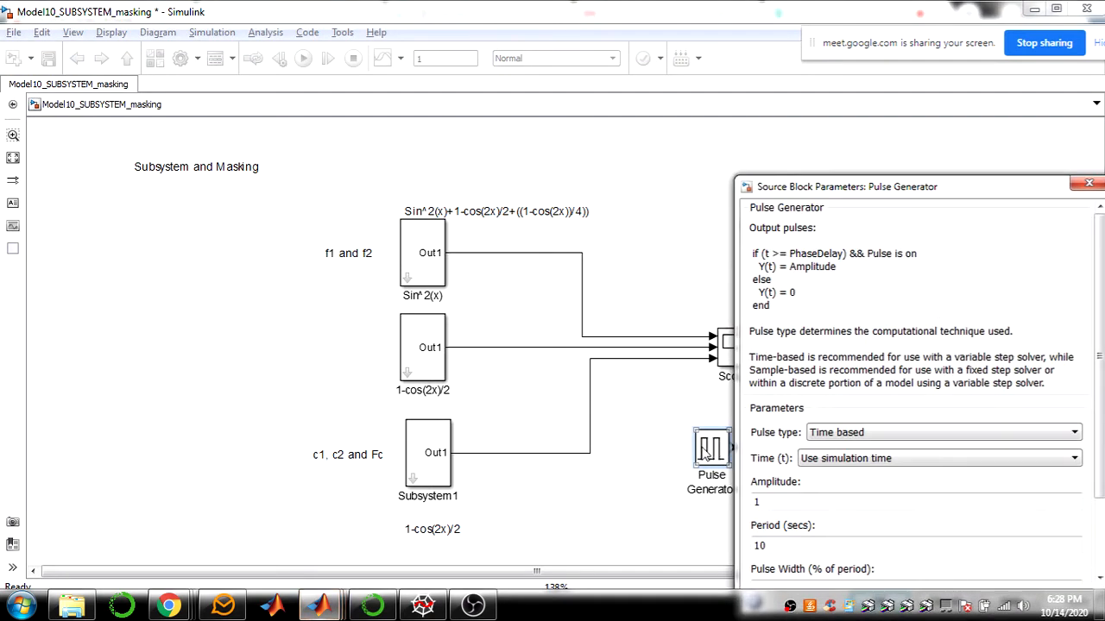
drag(956, 194, 566, 134)
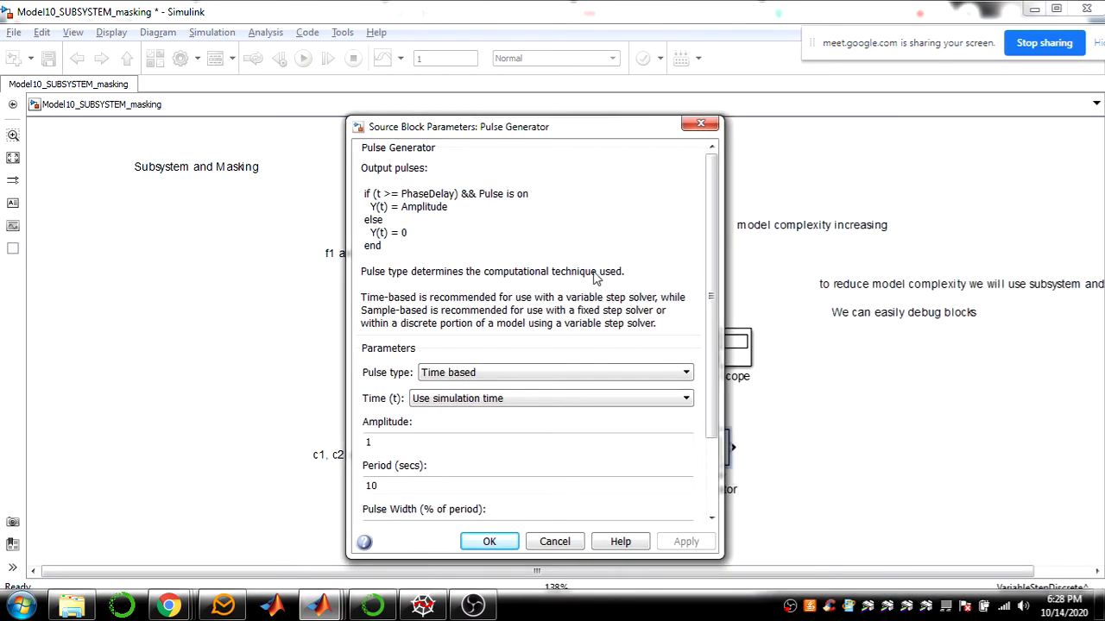
scroll(706, 294, down, 3)
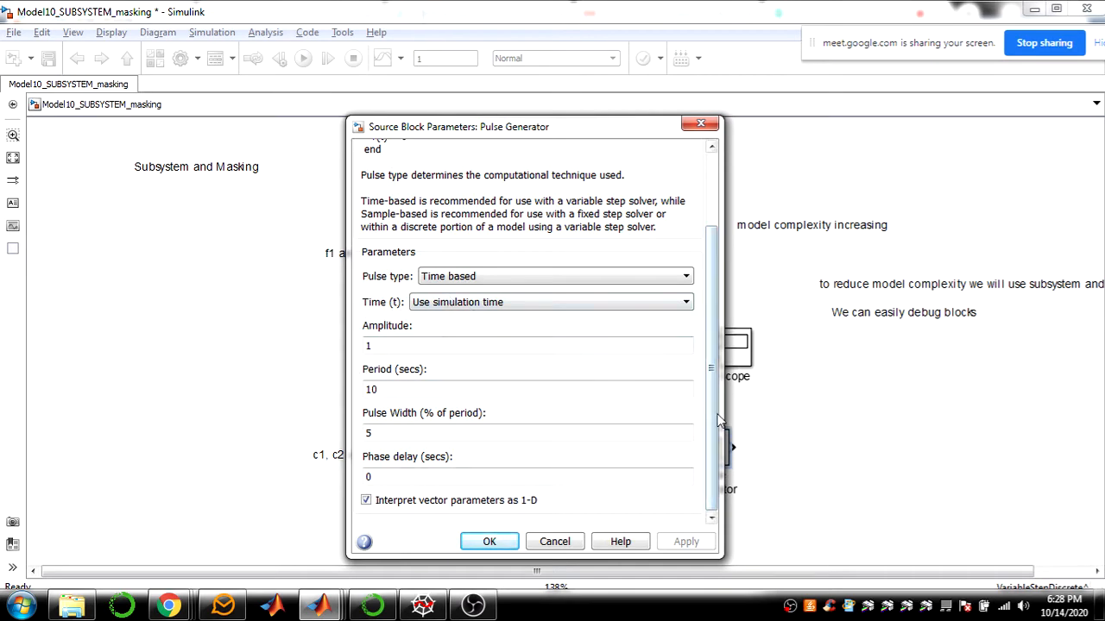
drag(720, 421, 723, 346)
drag(711, 298, 712, 363)
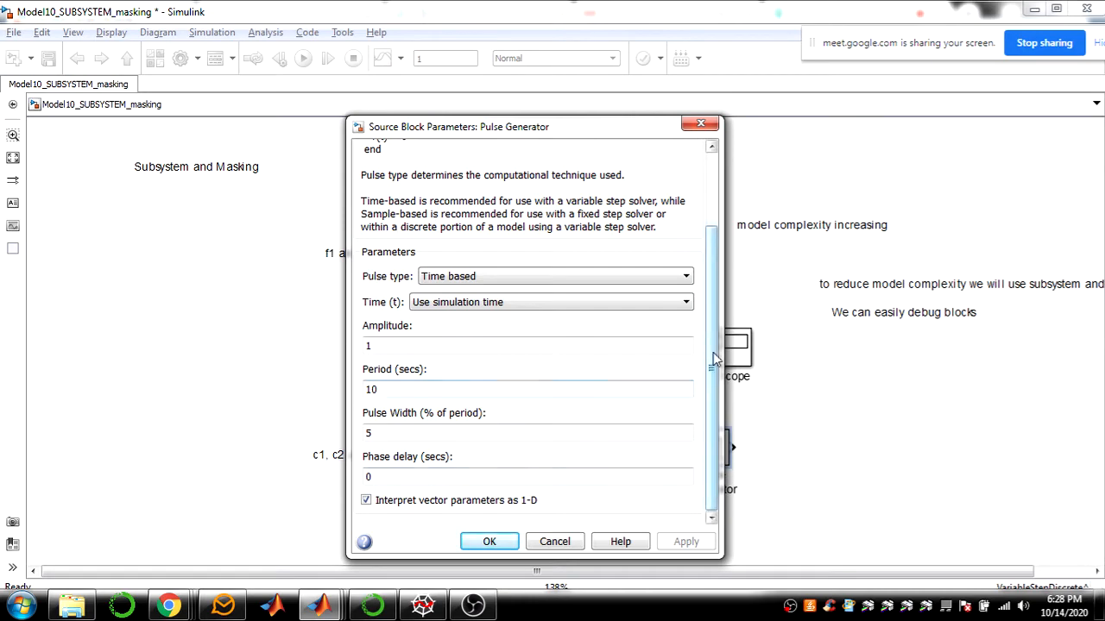
scroll(552, 387, up, 3)
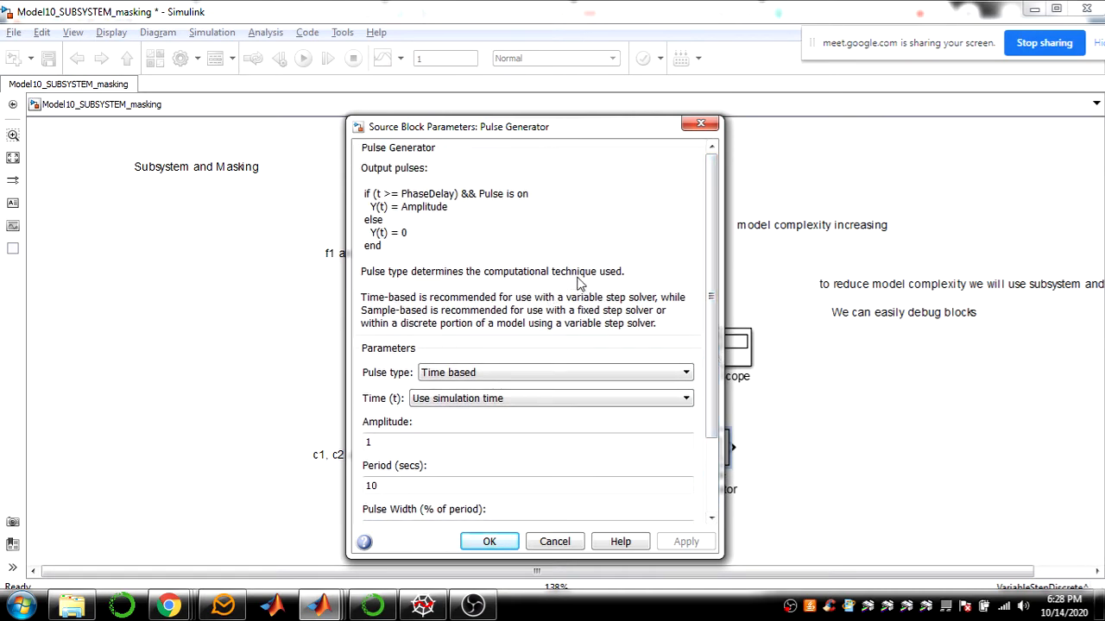
click(700, 124)
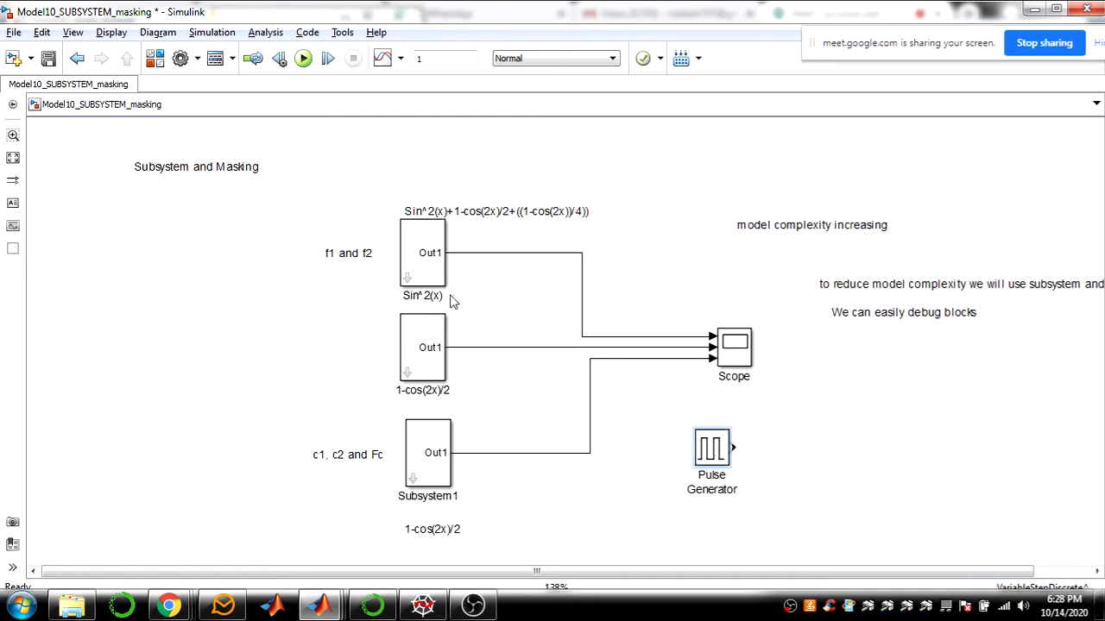
Reopen the Pulse Generator's block parameters to examine its description and parameter fields again
click(413, 270)
double_click(710, 449)
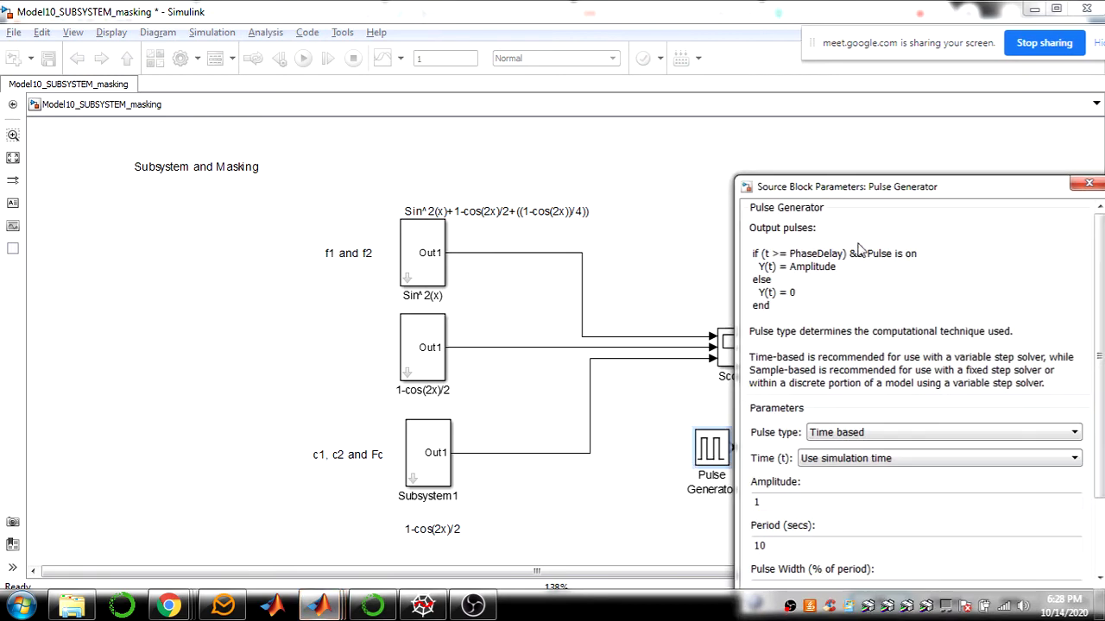
Read through the Pulse Generator block's help page from its parameters dialog, then close both the help and the dialog
drag(878, 191, 450, 61)
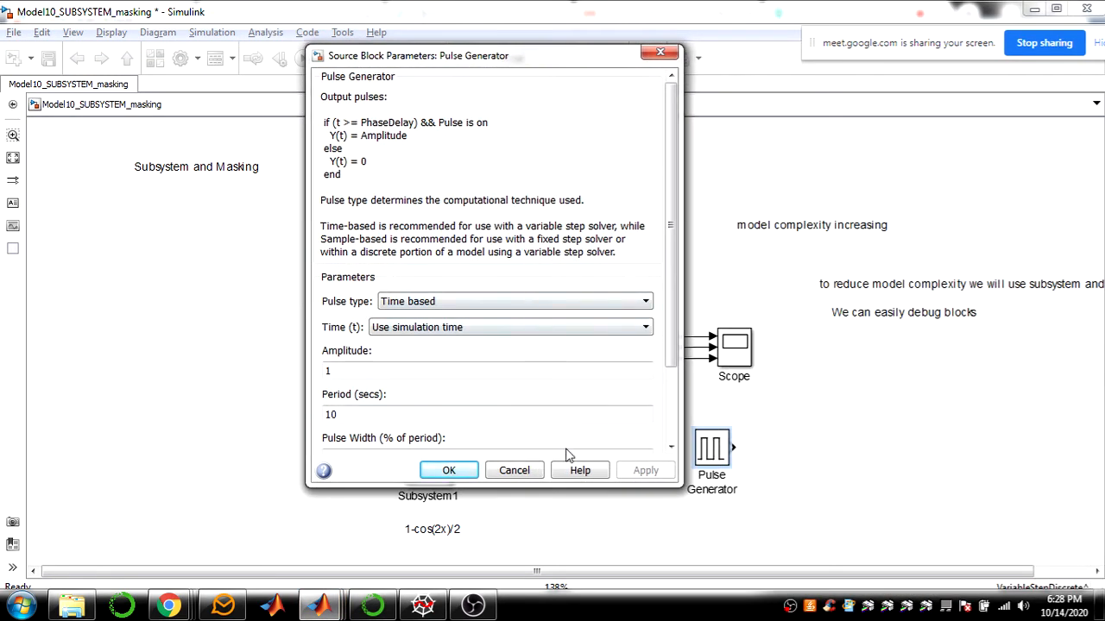
click(579, 477)
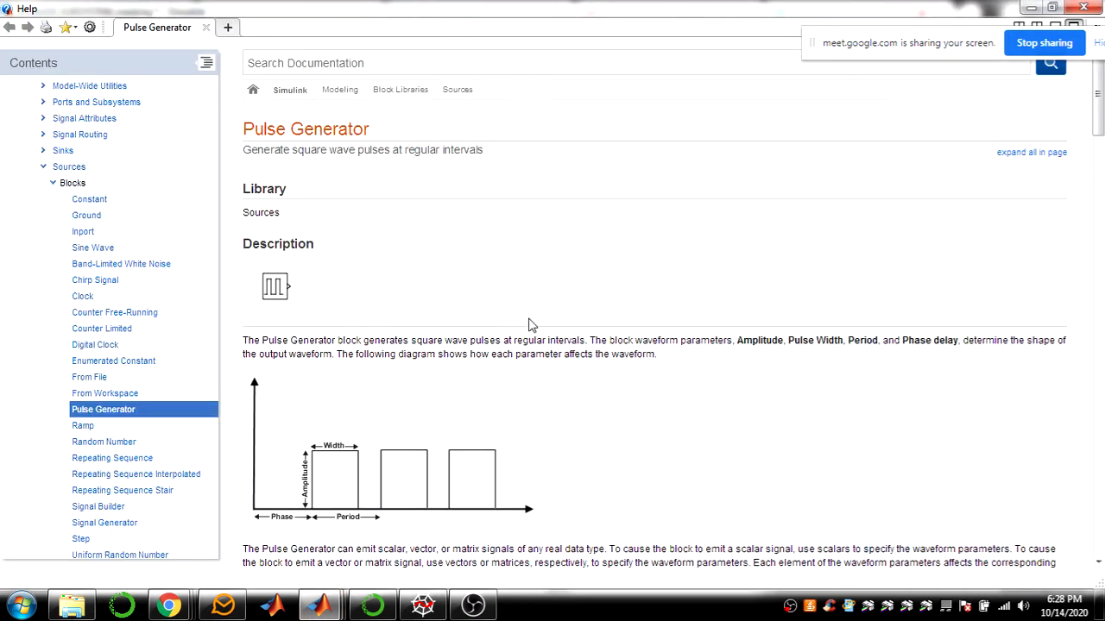
scroll(530, 326, down, 2)
scroll(665, 321, down, 20)
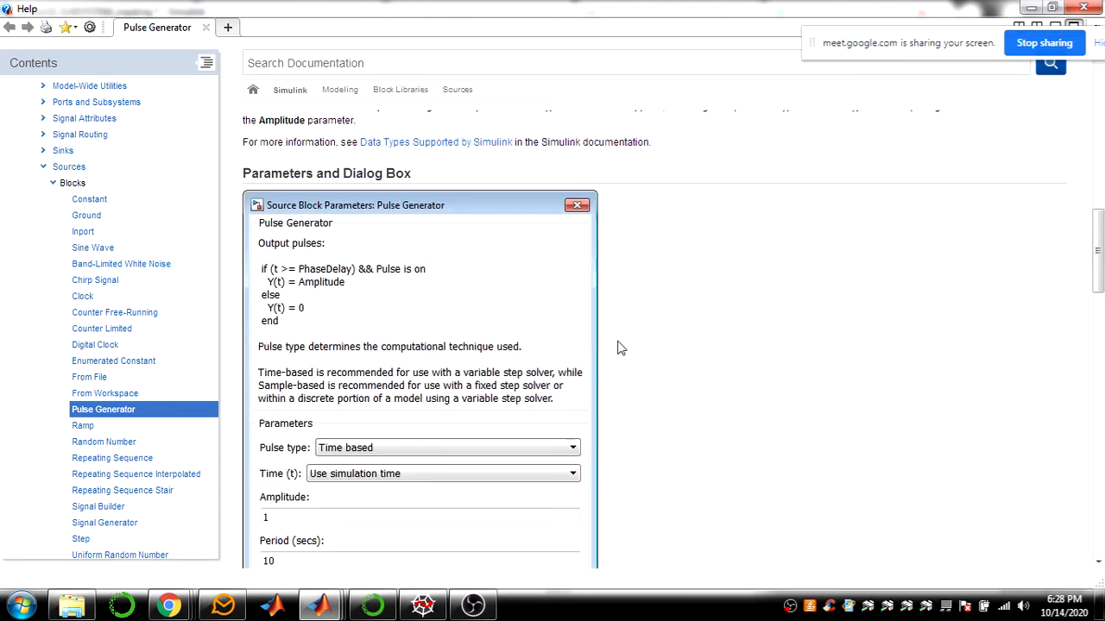
scroll(619, 350, down, 10)
scroll(617, 347, up, 20)
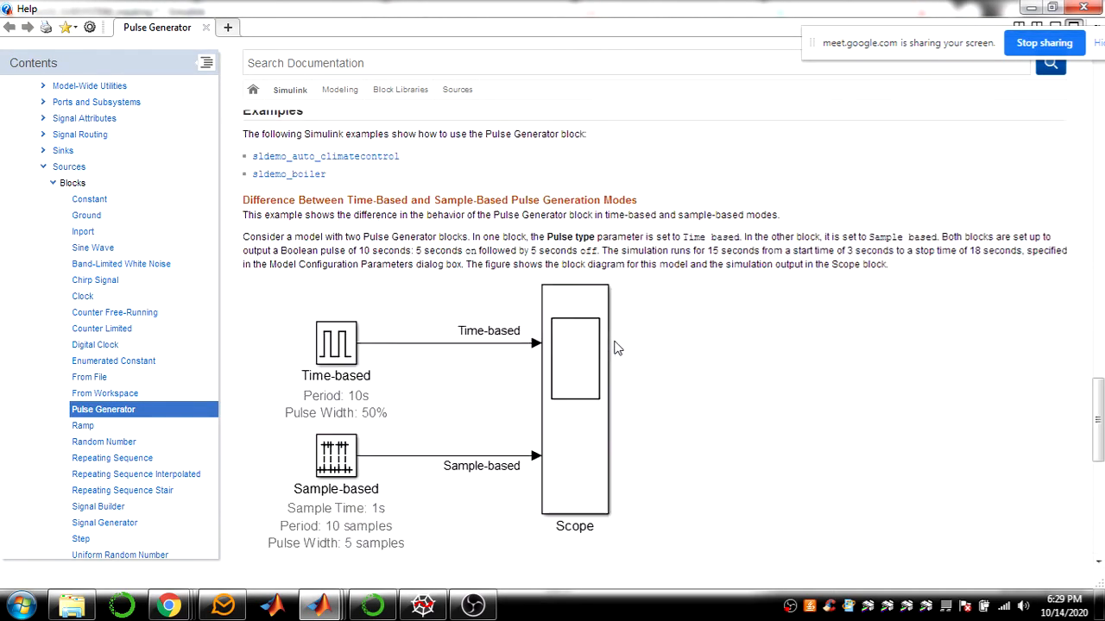
click(1094, 10)
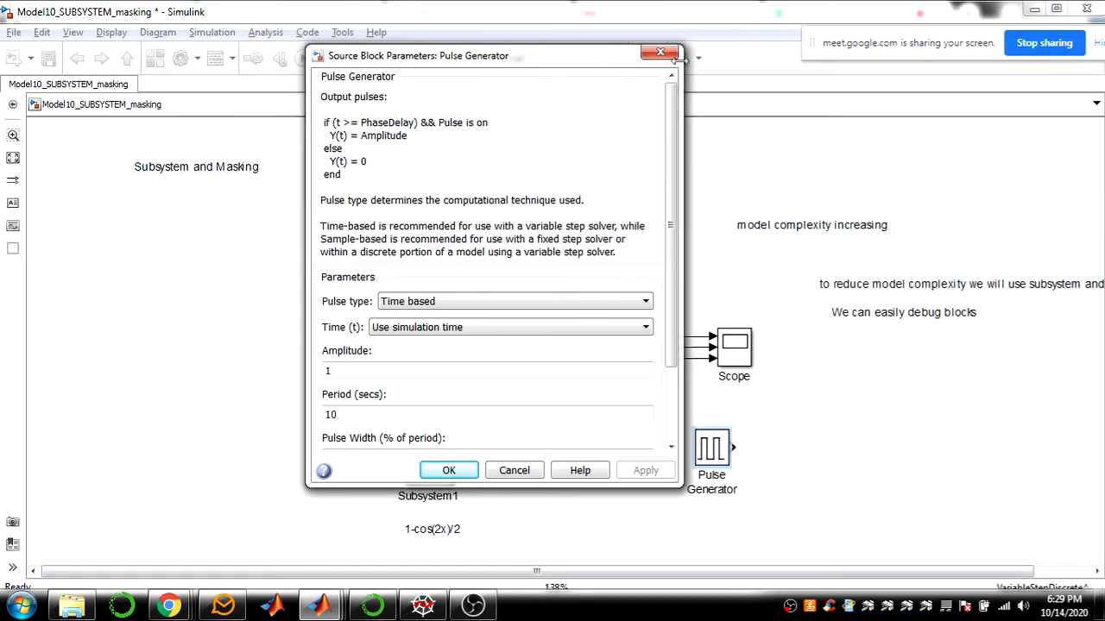
click(444, 464)
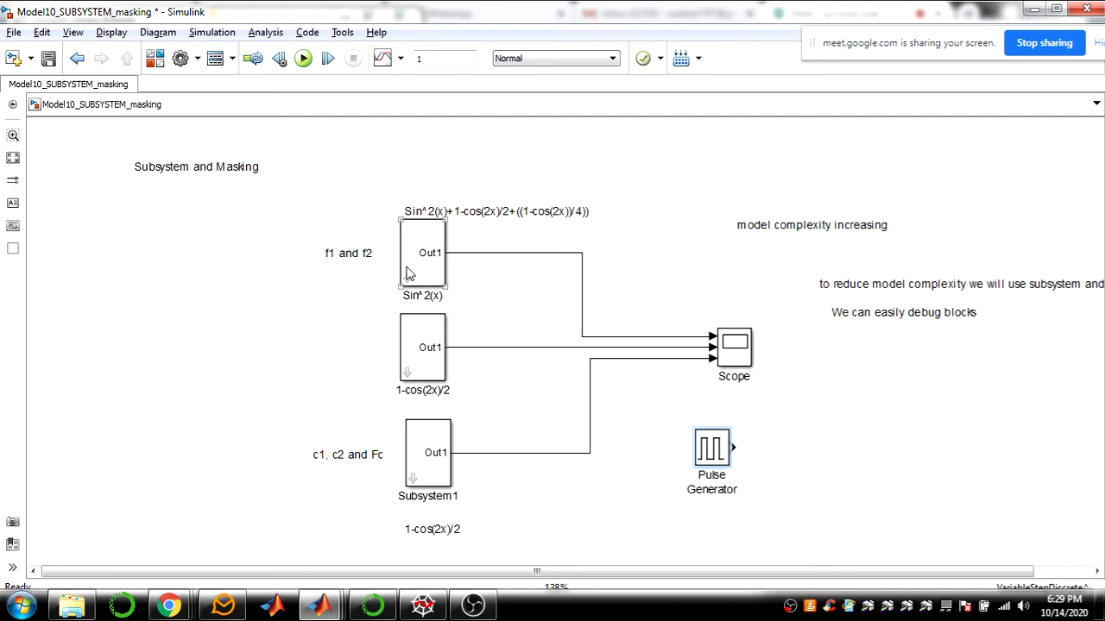
Open the mask editor of the 1-cos(2x)/2 subsystem and show its documentation settings
click(416, 347)
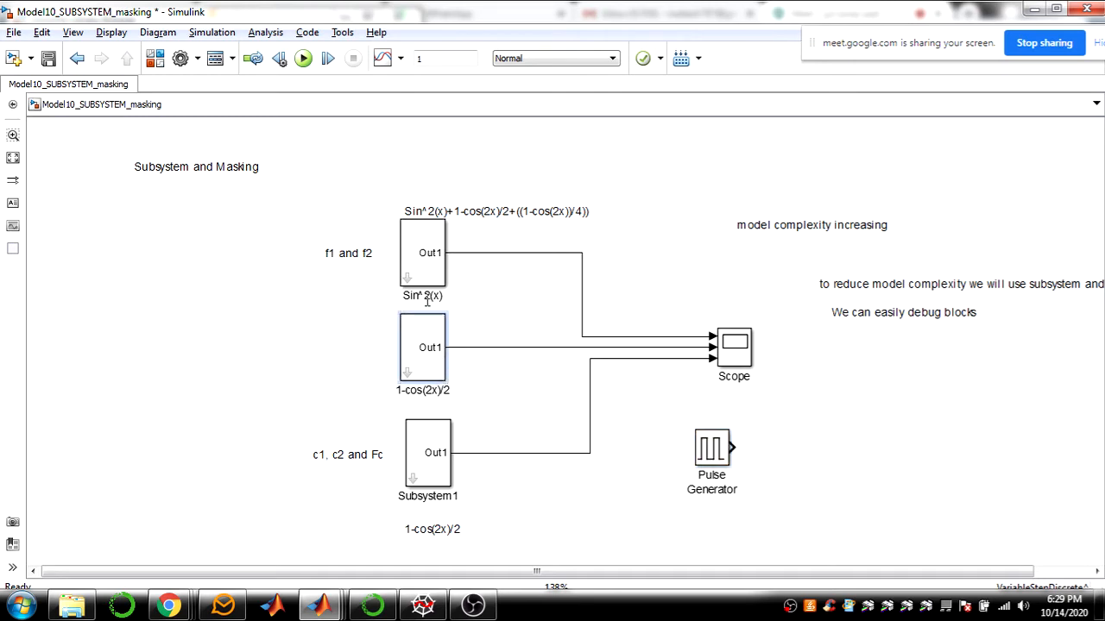
right_click(429, 365)
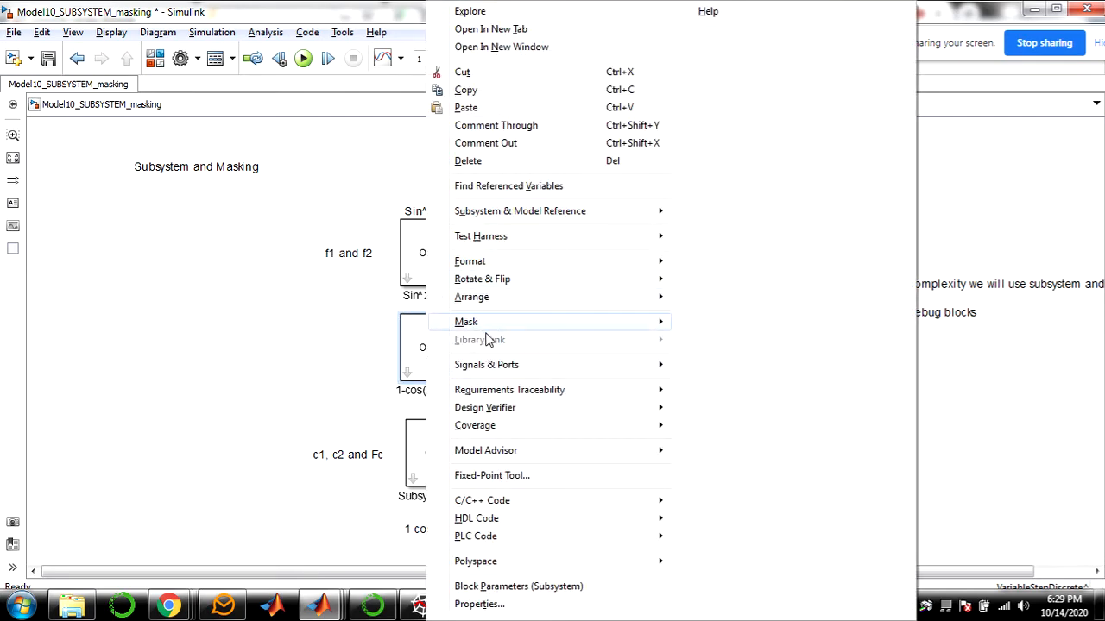
mouse_move(490, 325)
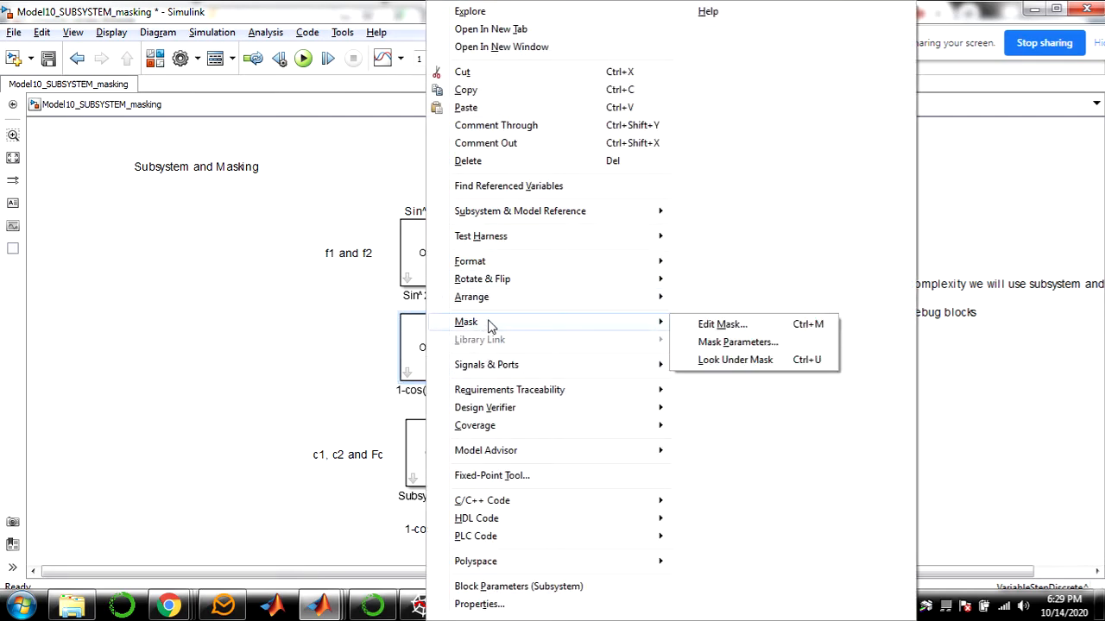
click(716, 324)
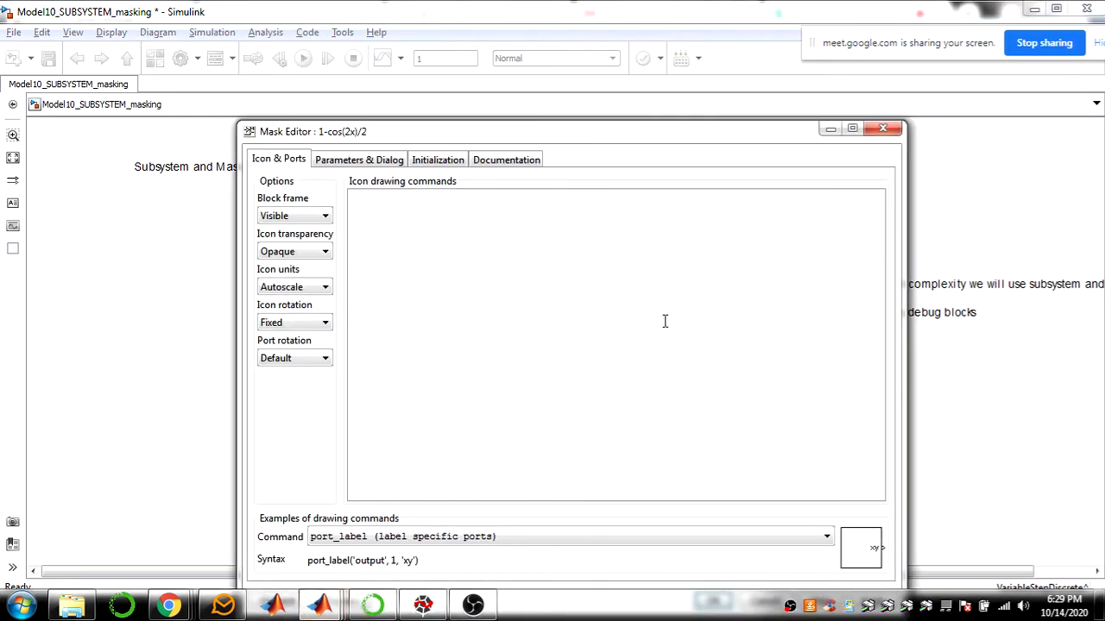
click(509, 164)
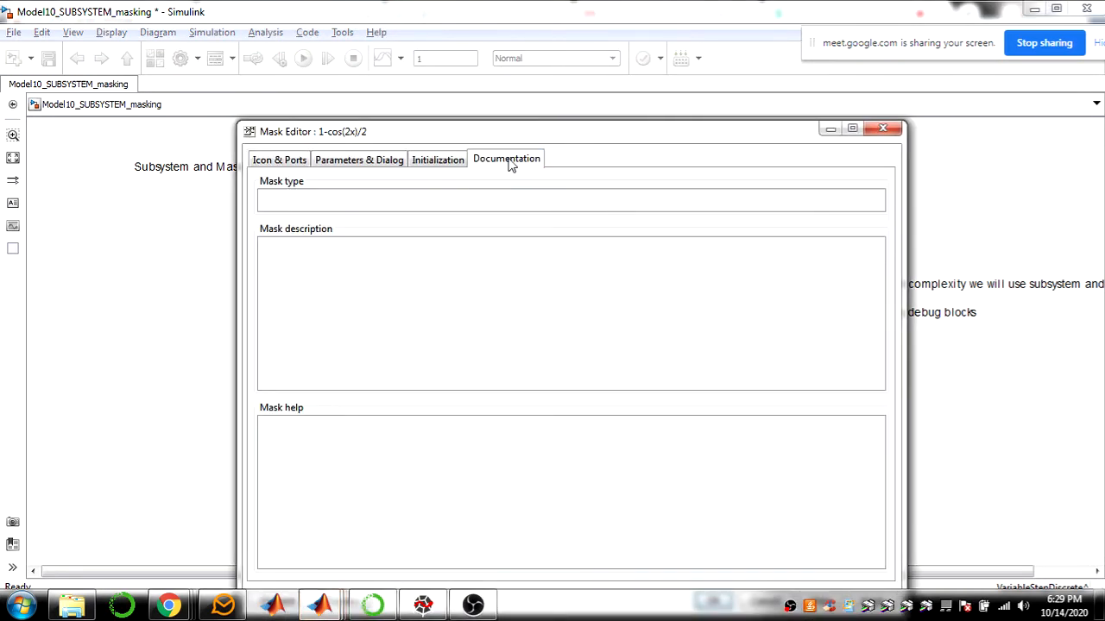
drag(594, 138, 609, 112)
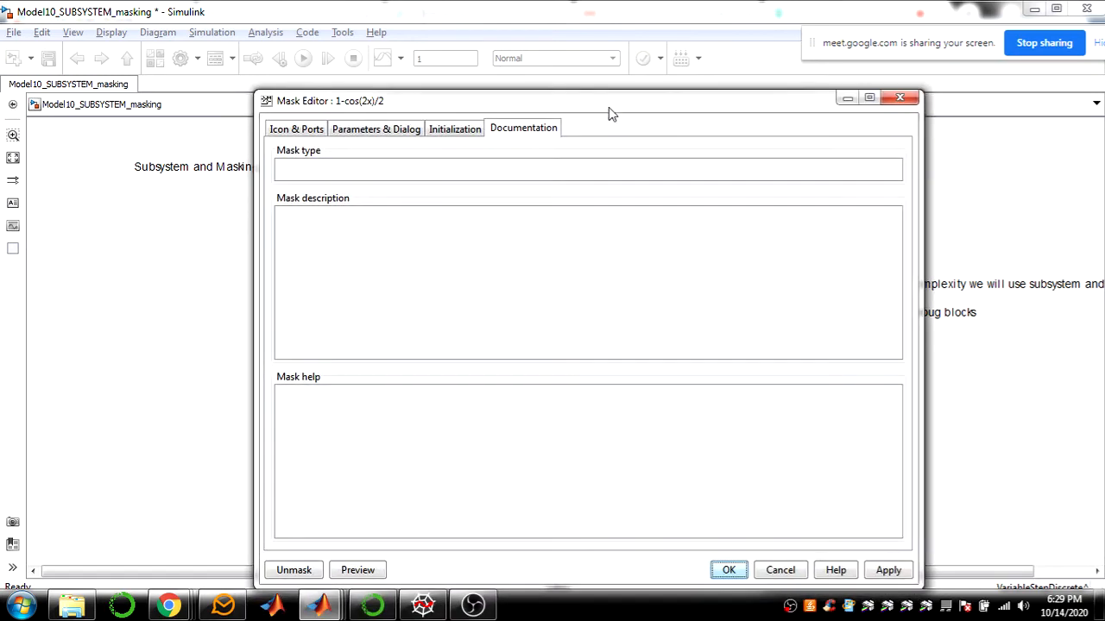
Enter "this block gives the output Y" and "Y=1-cos(2x)/2" as the first two lines of the mask description
click(443, 249)
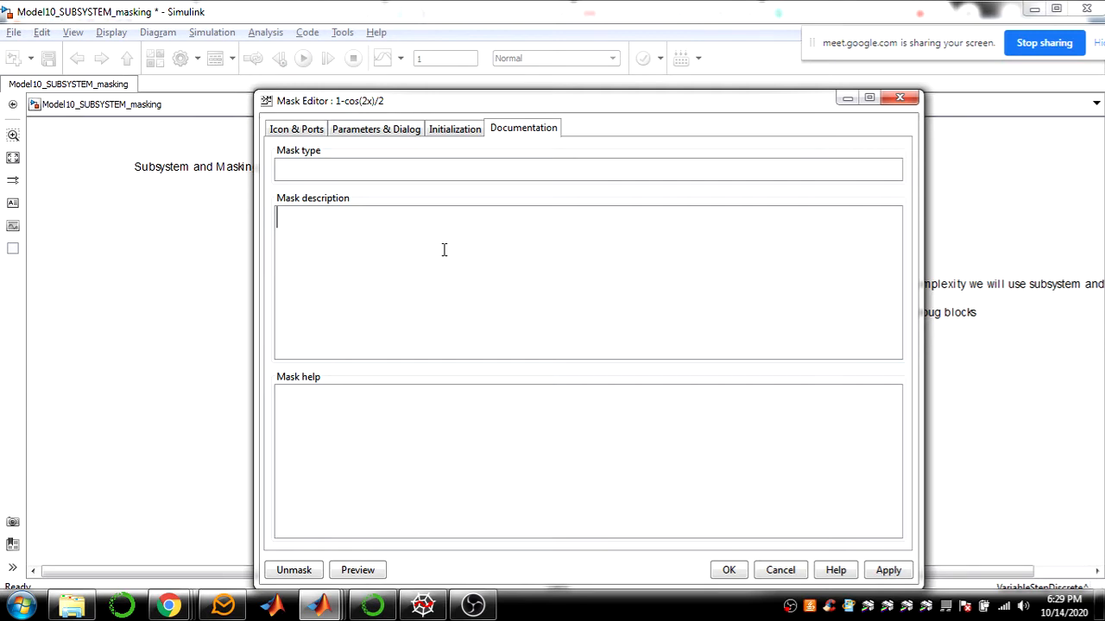
text(this block gives th)
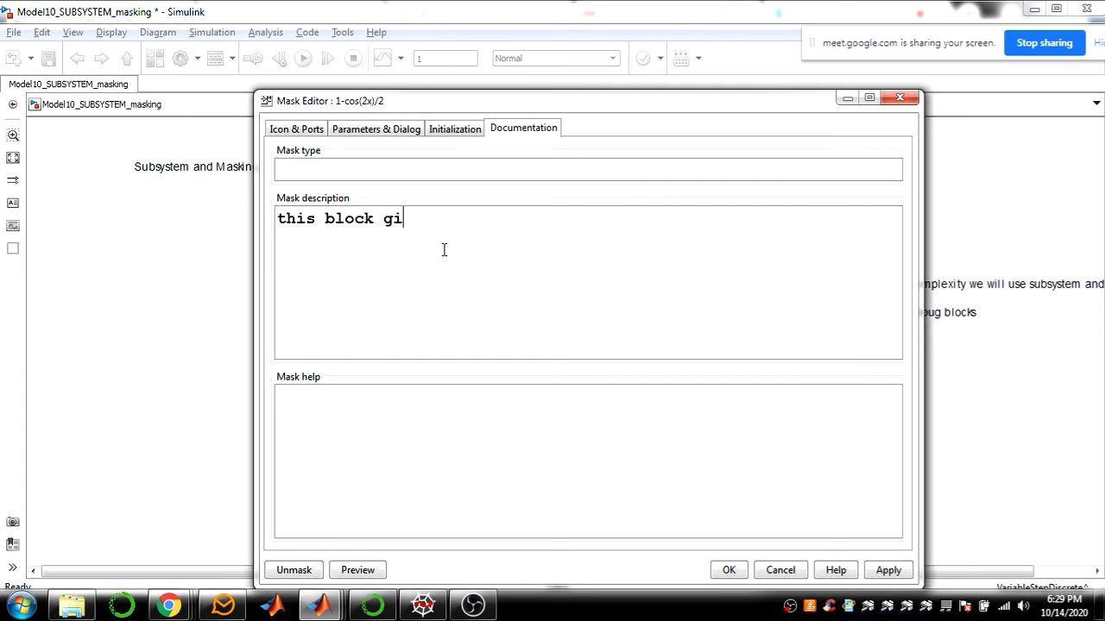
text(e output )
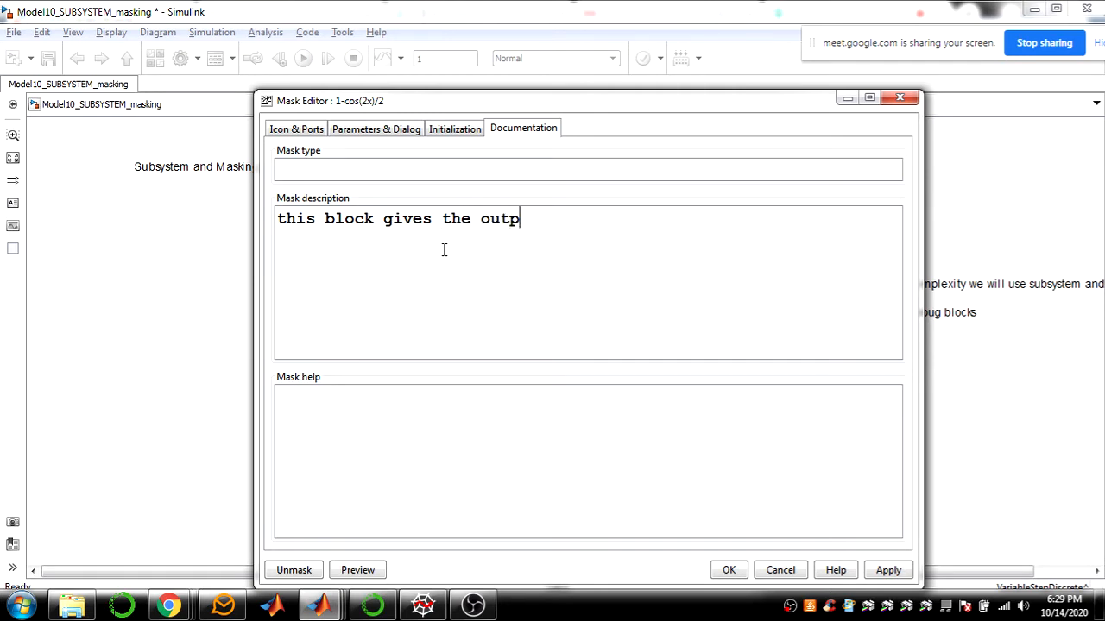
text(Y )
text(Y)
text(=)
text(1-cos)
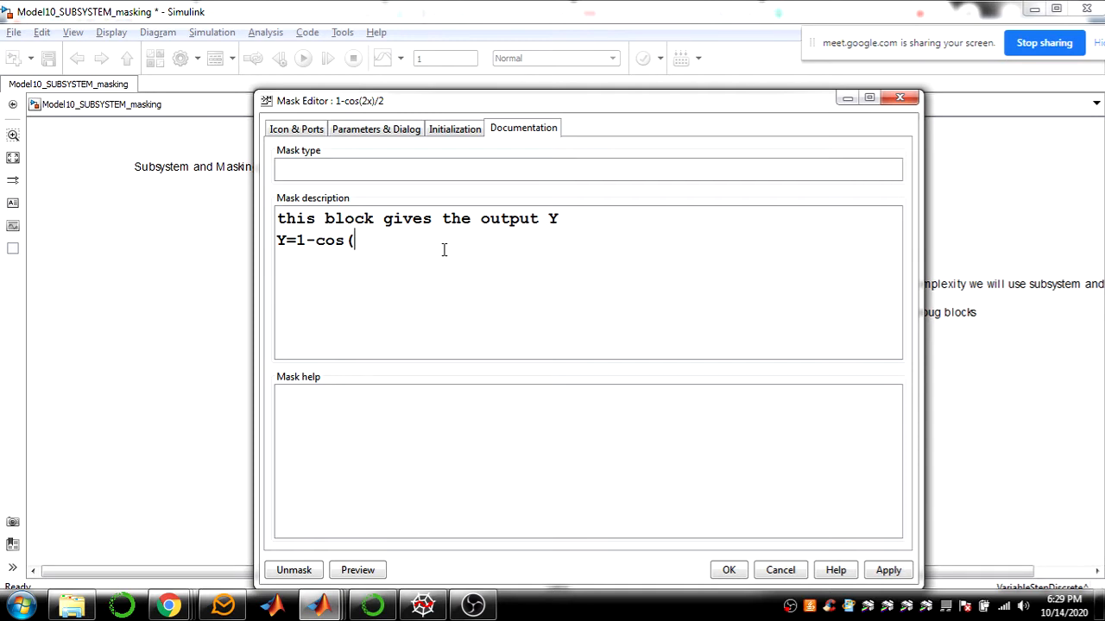
text((2x)/2)
key(Return)
Add the lines "x=2*pi*f*t" and "f--frequency in Hz" to the mask description
text(x=2*pi*)
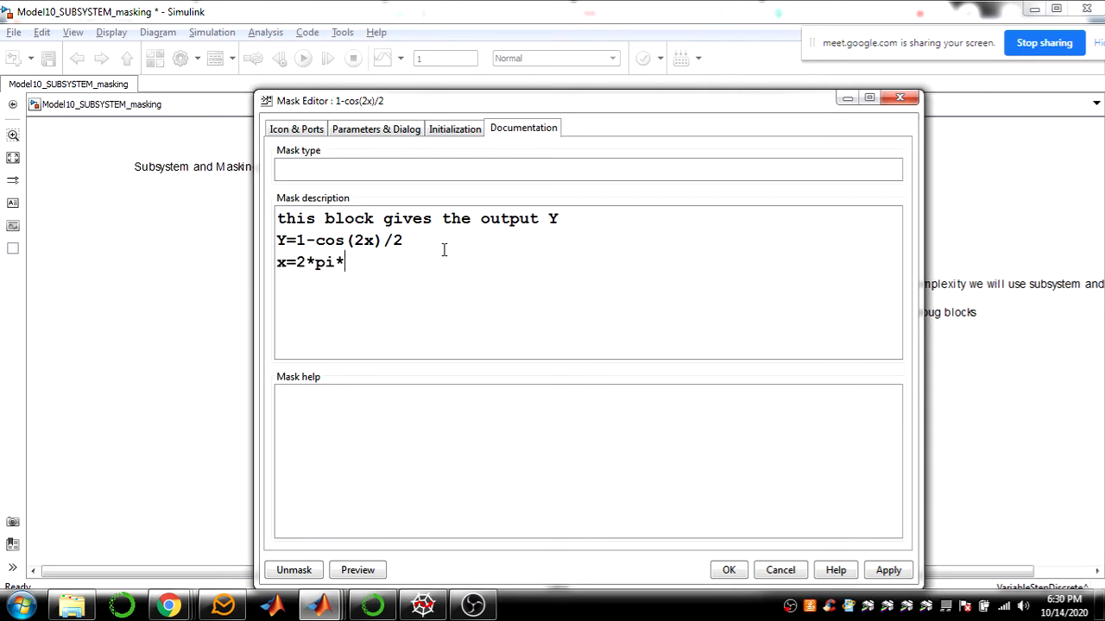
text(f*t )
text(f--)
text(frequ)
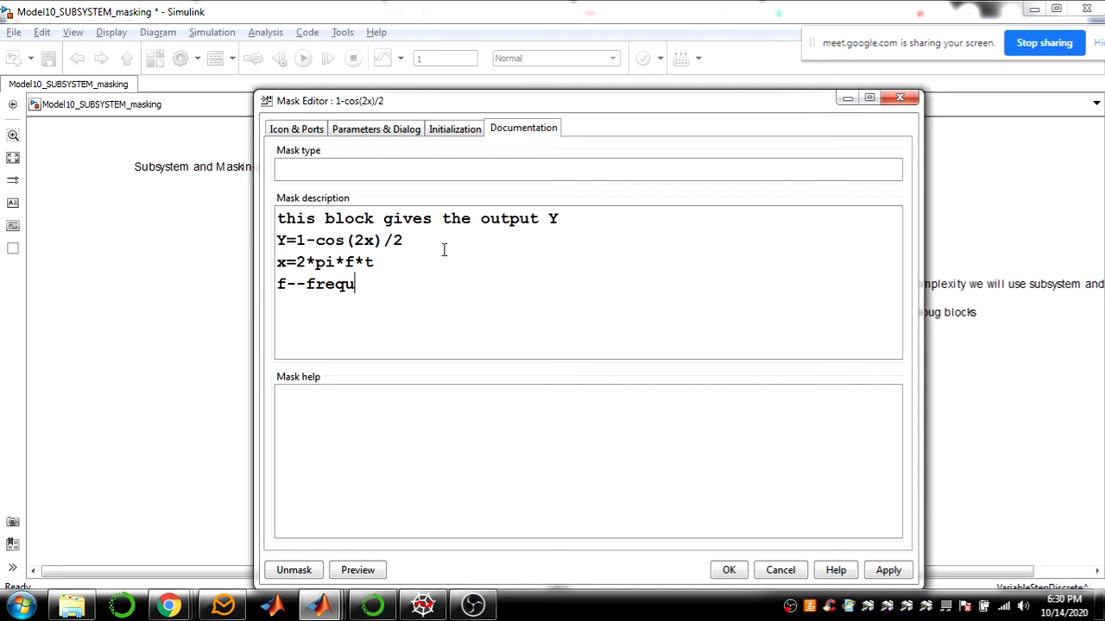
text(ency in Hz)
key(Return)
Add the line "t-- no of time samples, selectred automatically based on simulation time" to the mask description
text(t-)
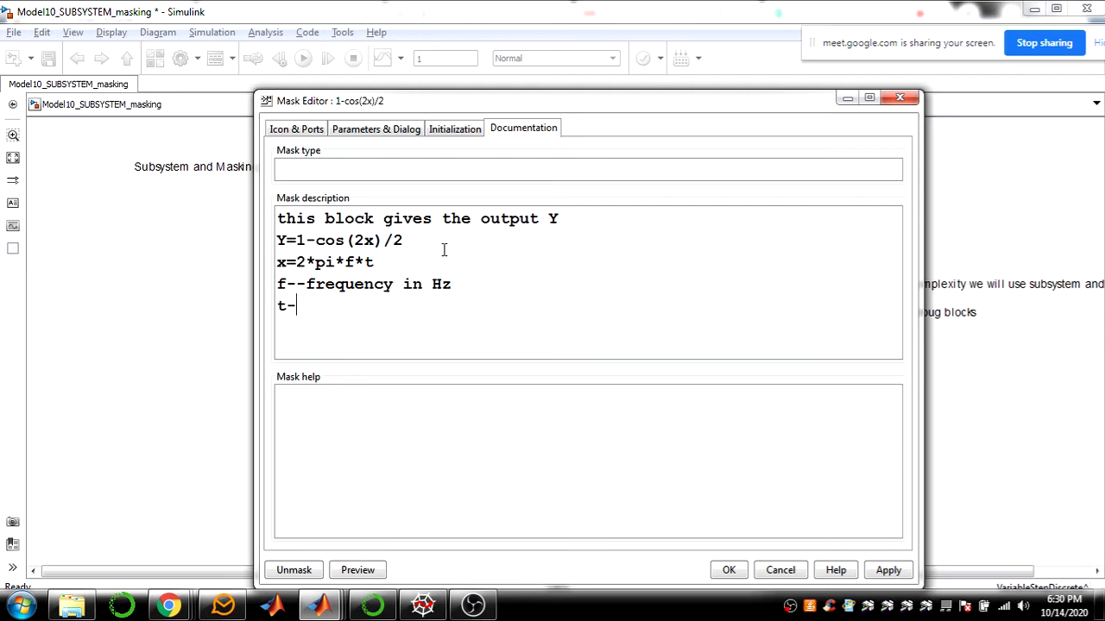
text(- no of time sample)
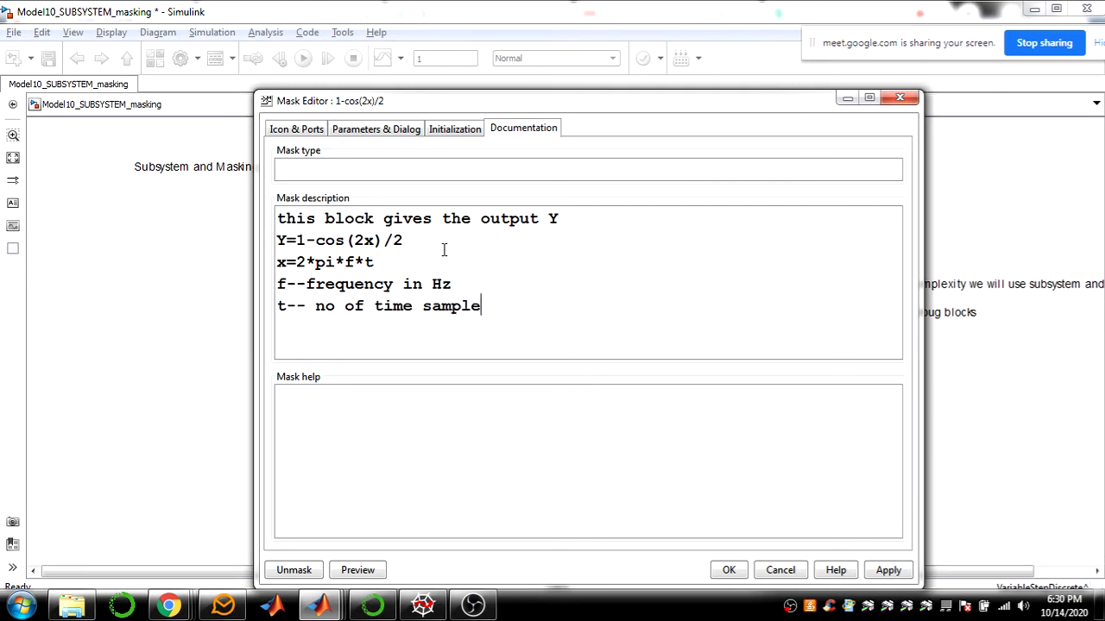
text(s, selectred a)
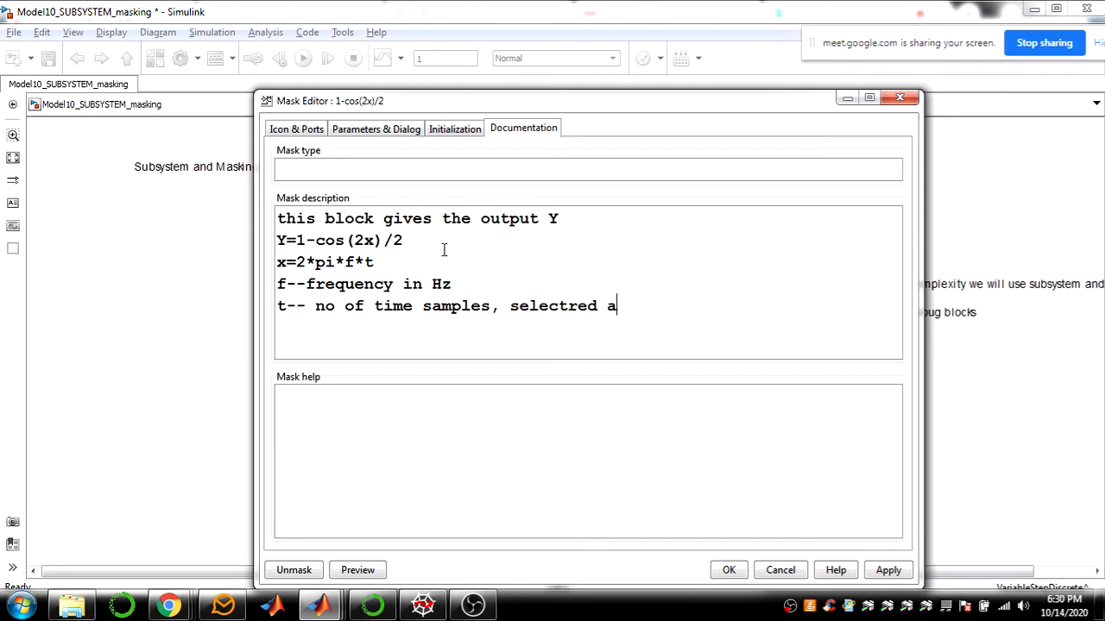
text(utomatically bas)
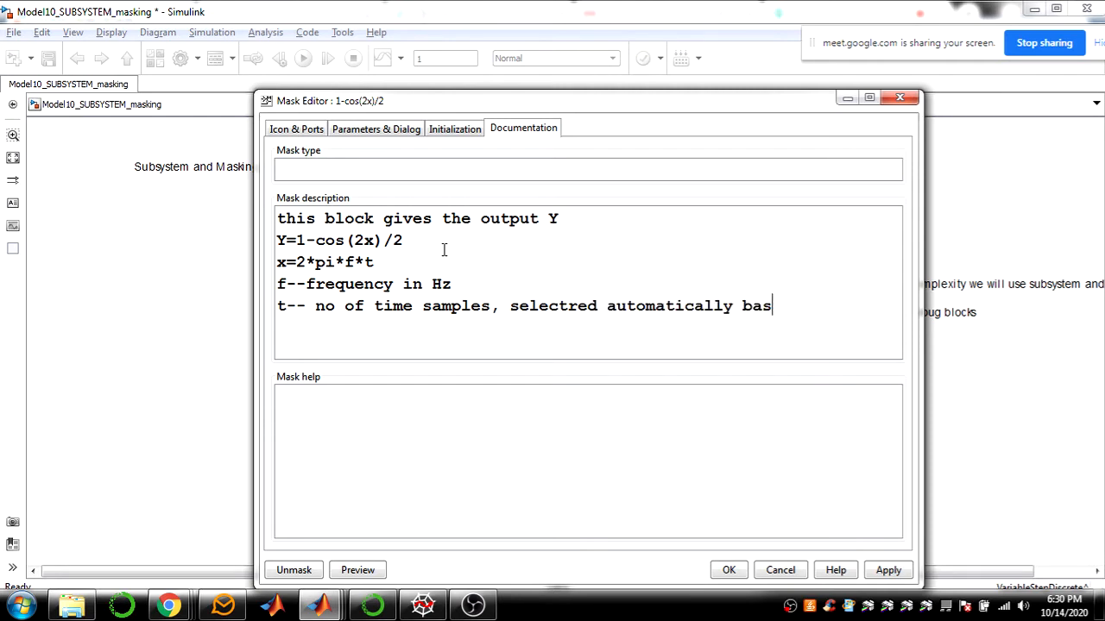
text(ed on simulation )
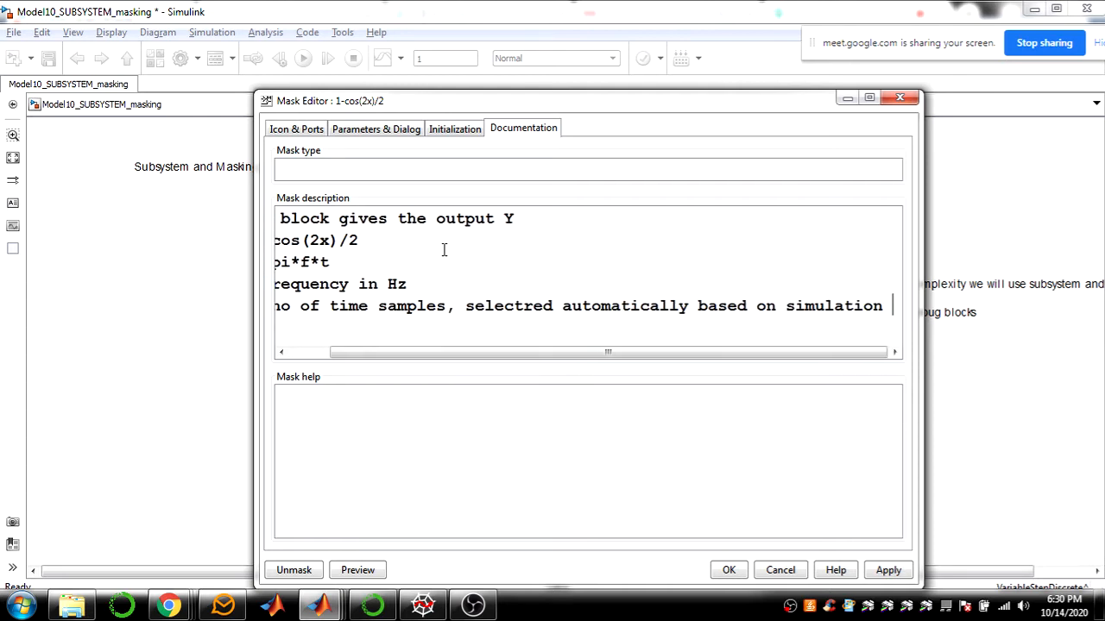
text(time)
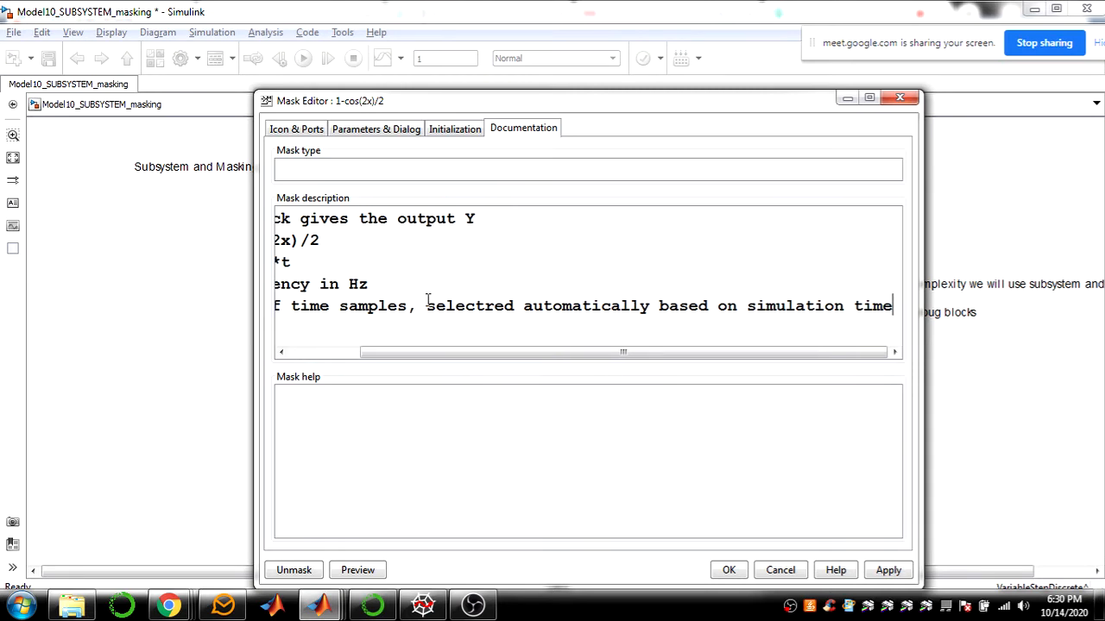
drag(530, 354, 414, 345)
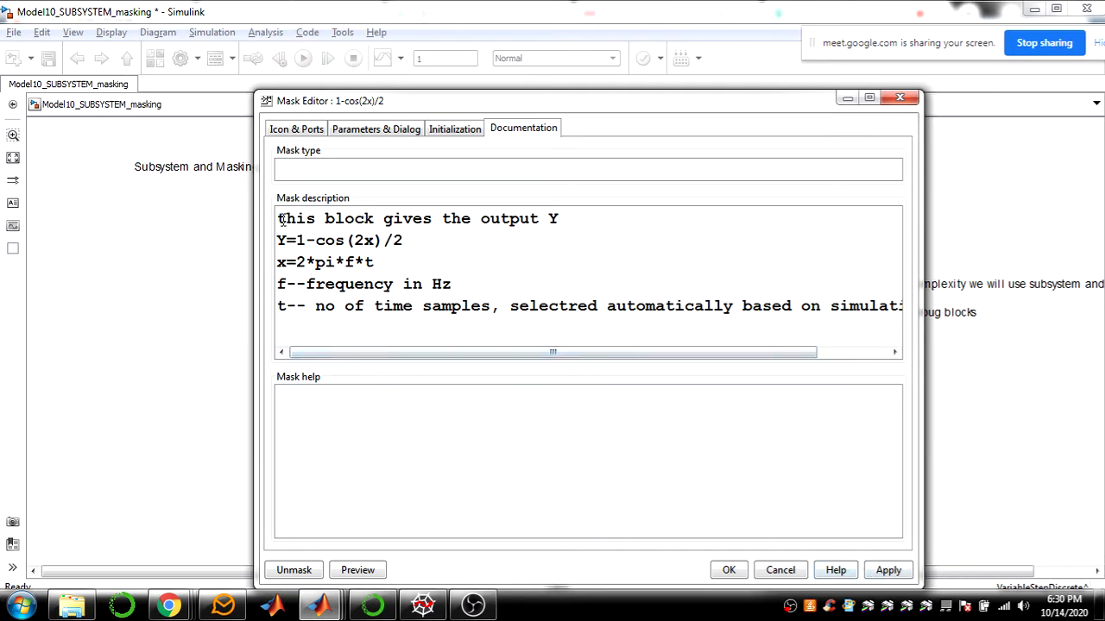
Copy the whole mask description text into the mask help and add blank lines after it
drag(277, 218, 914, 328)
key(ctrl+c)
click(370, 423)
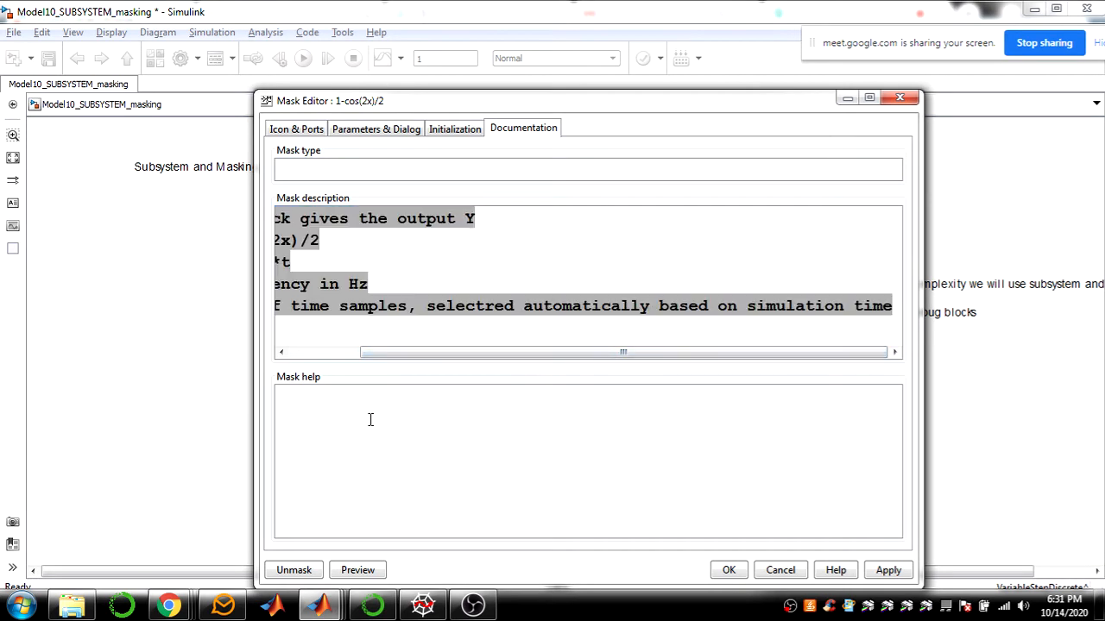
key(ctrl+v)
drag(495, 532, 296, 517)
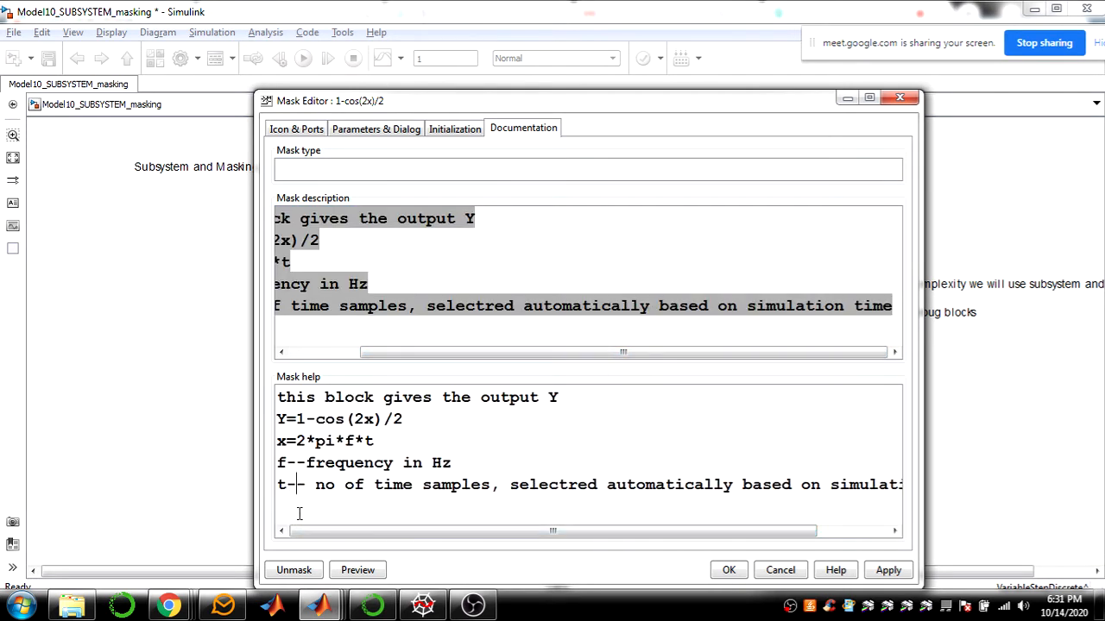
click(412, 484)
key(End)
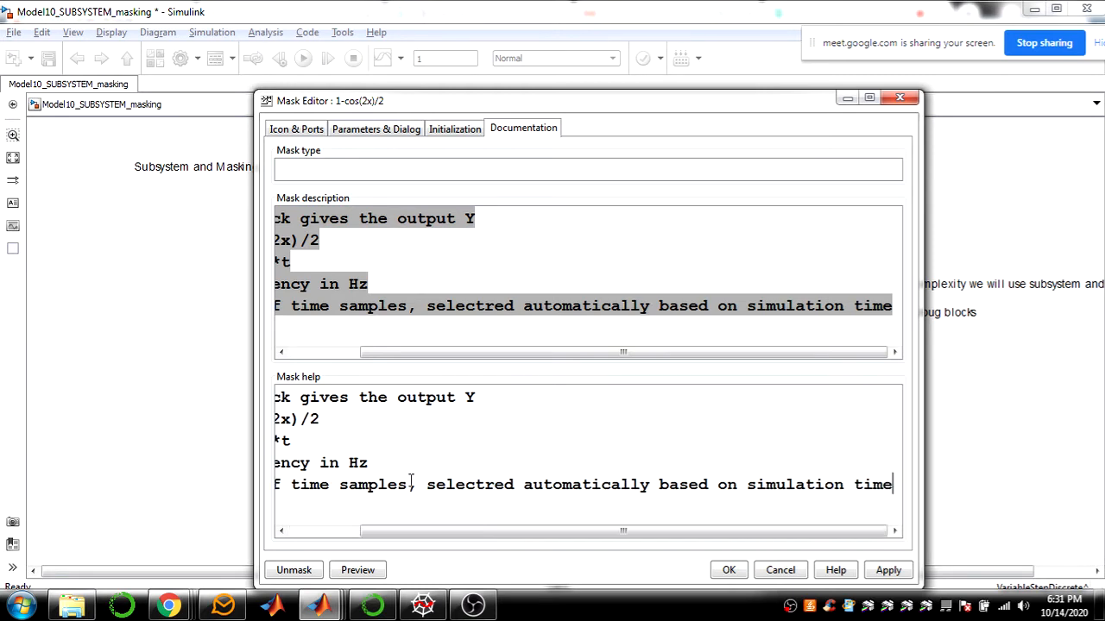
key(Return)
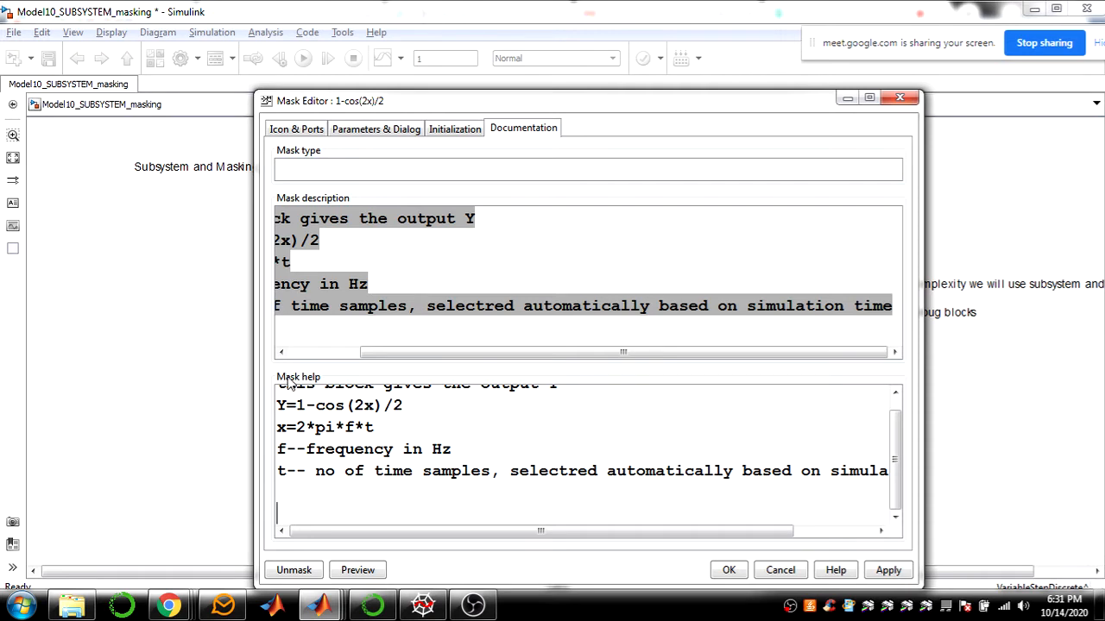
Review the description and help texts, apply the mask changes and close the mask editor
scroll(342, 492, up, 1)
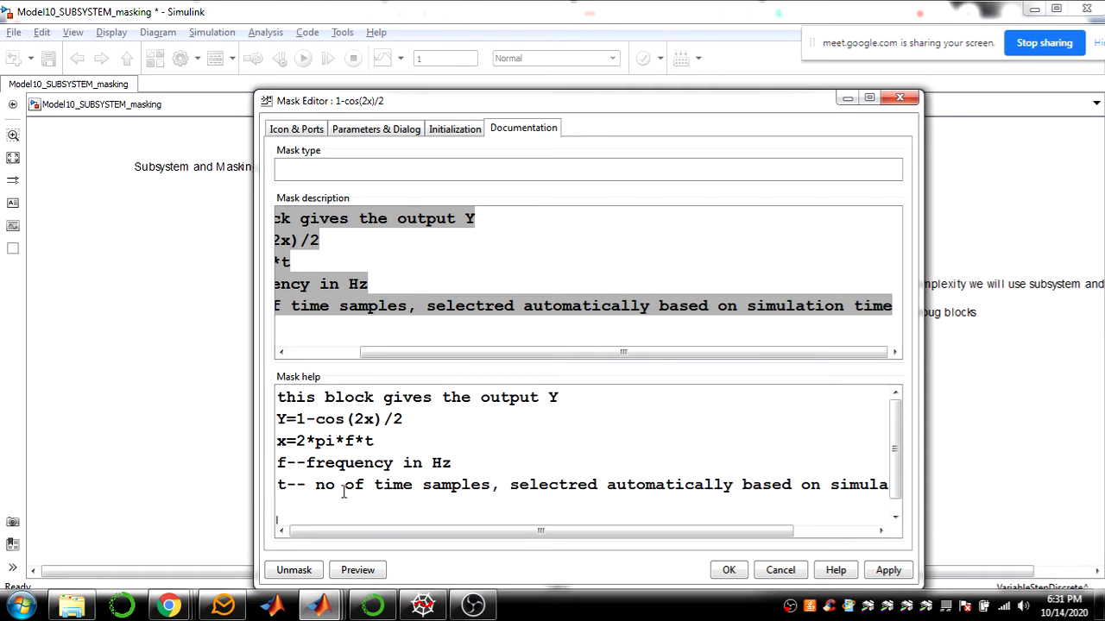
scroll(342, 492, down, 1)
drag(407, 351, 337, 351)
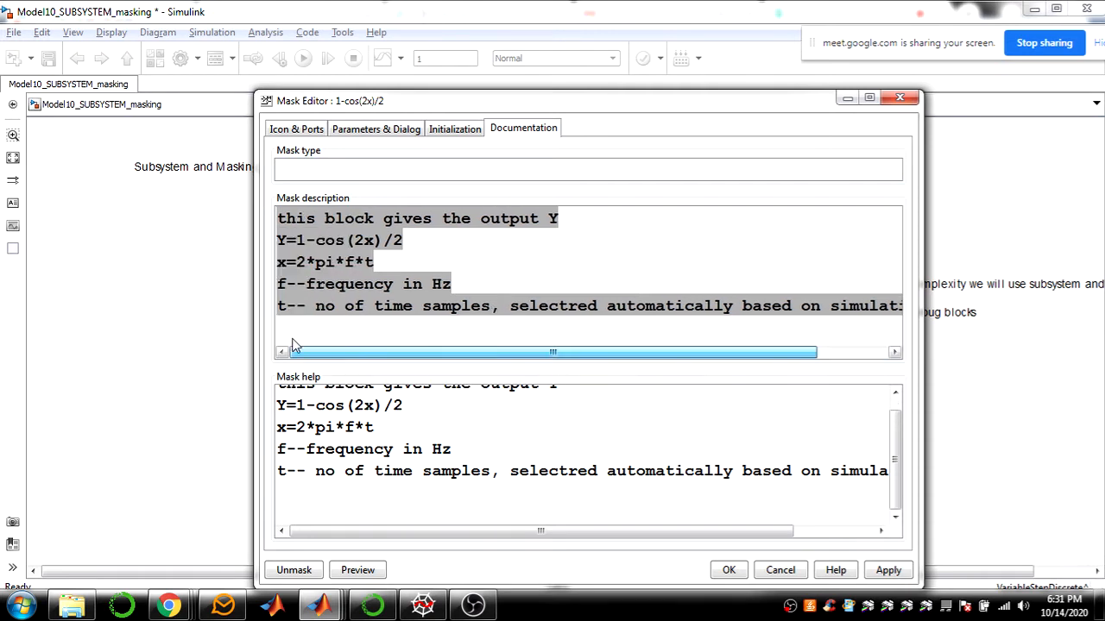
click(351, 328)
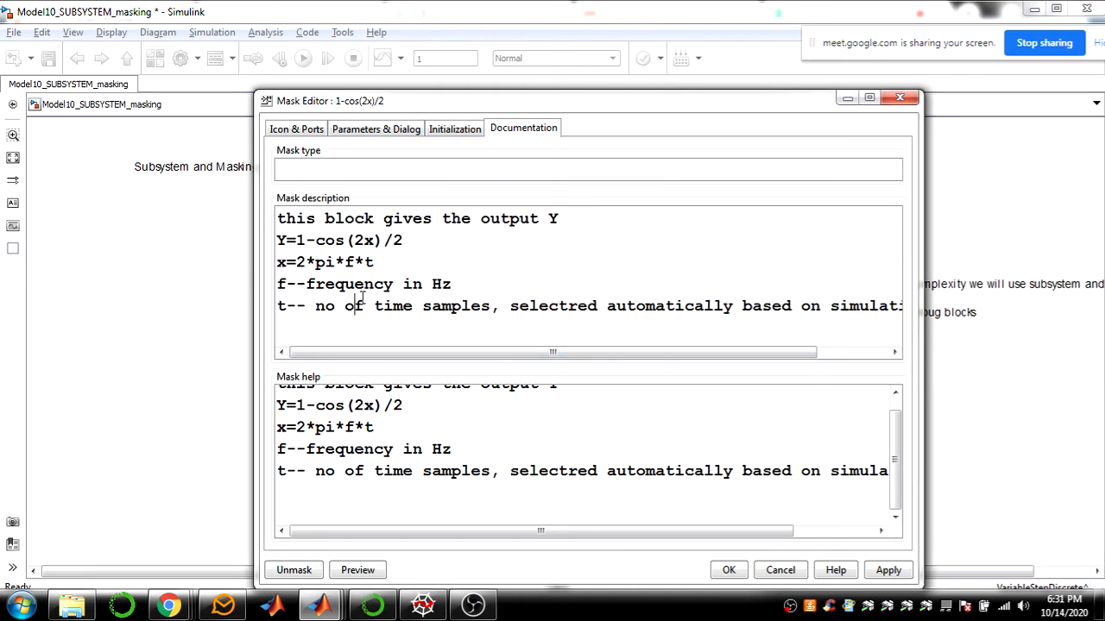
click(889, 571)
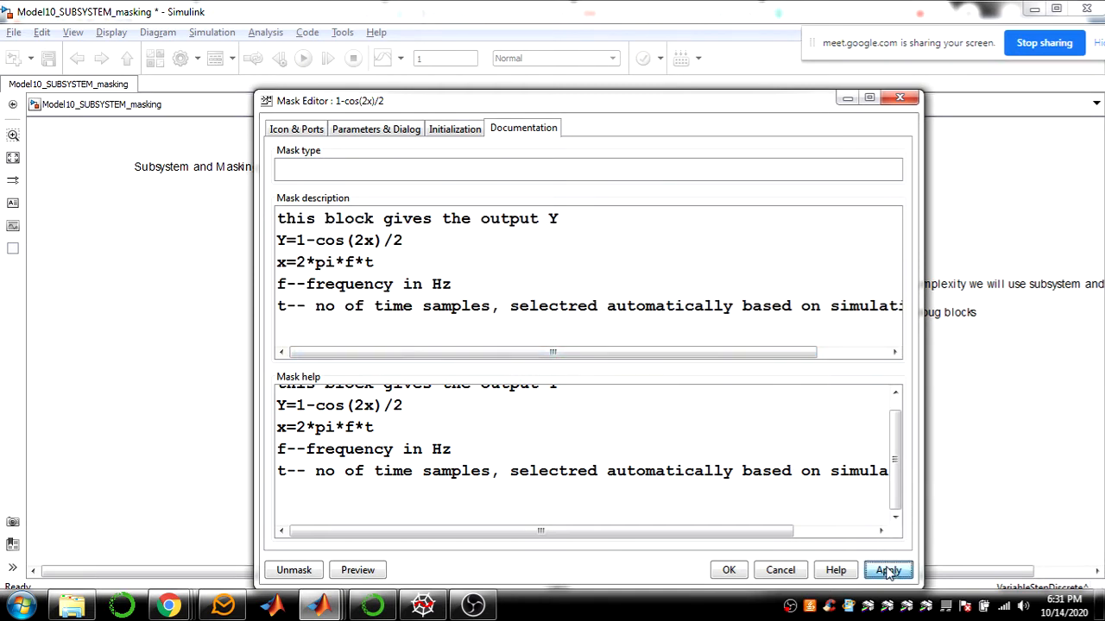
click(730, 574)
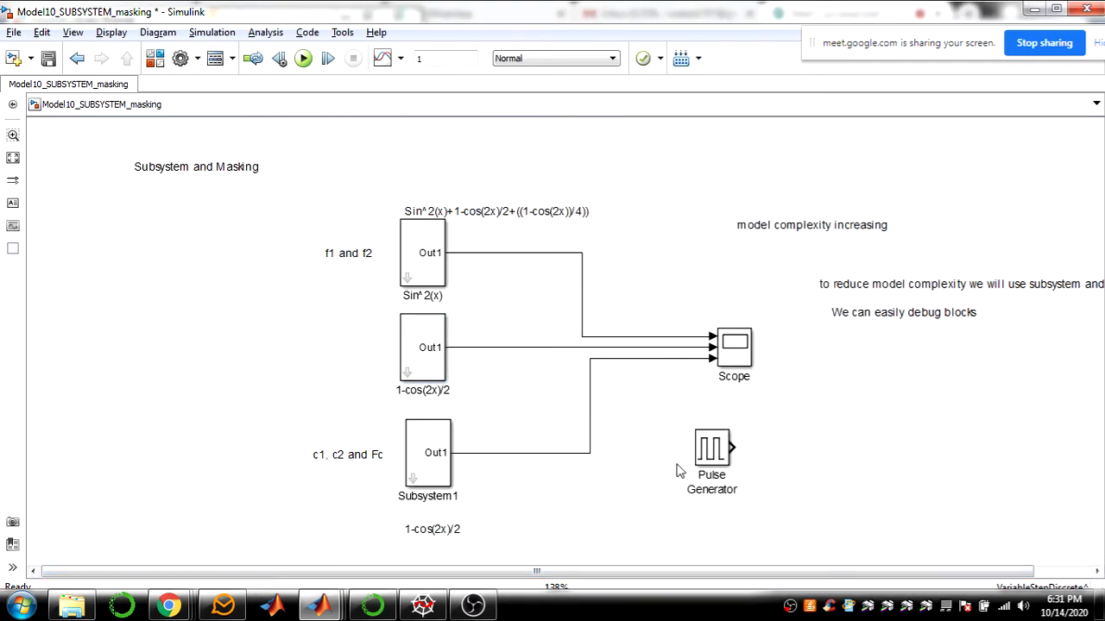
Delete the unconnected Pulse Generator block from the model
click(712, 456)
key(Delete)
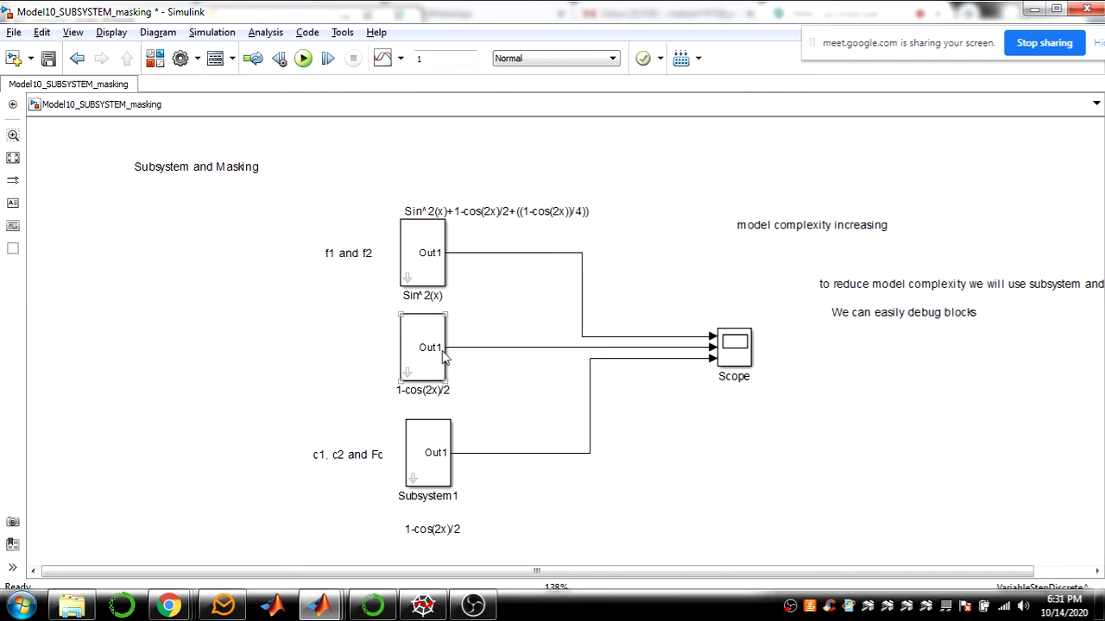
Review the mask description, parameters and help page of the 1-cos(2x)/2 subsystem, closing them without changes
double_click(430, 353)
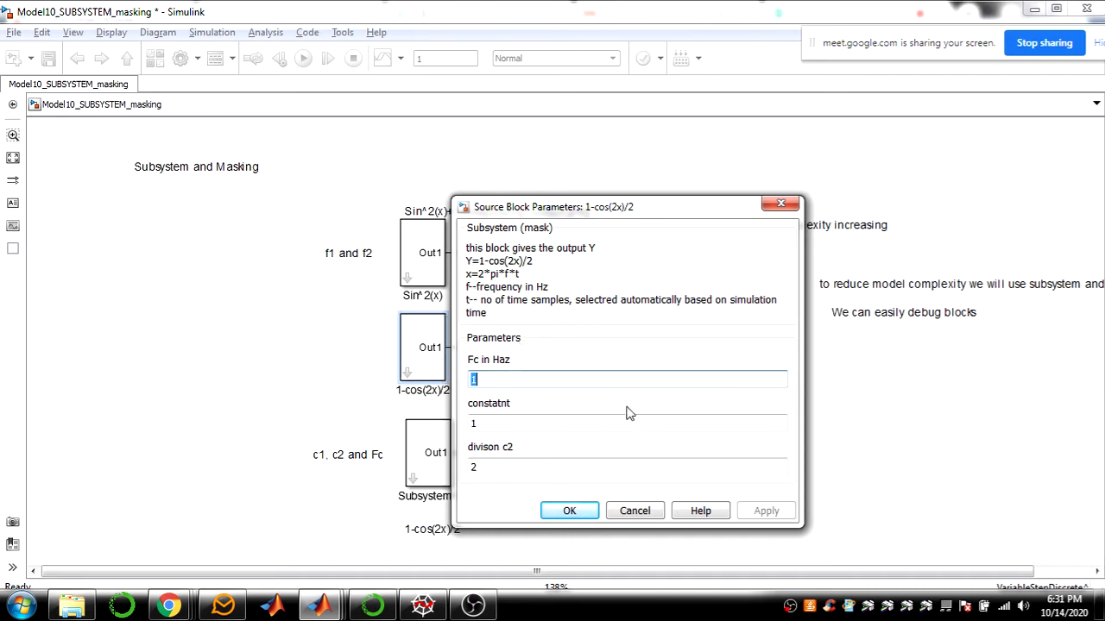
click(703, 513)
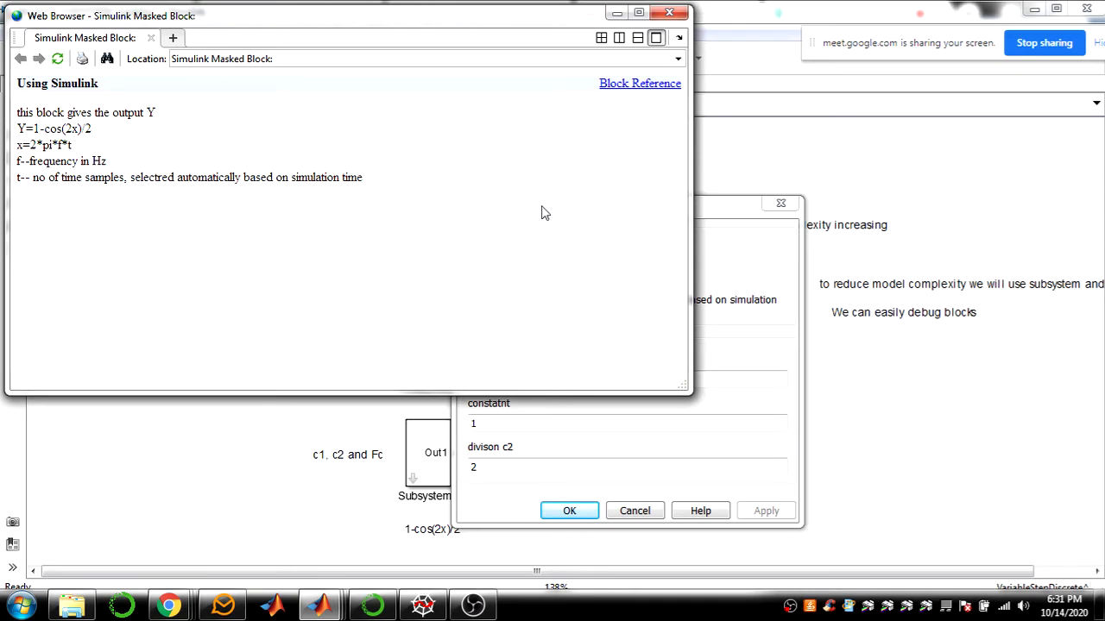
click(674, 11)
click(636, 510)
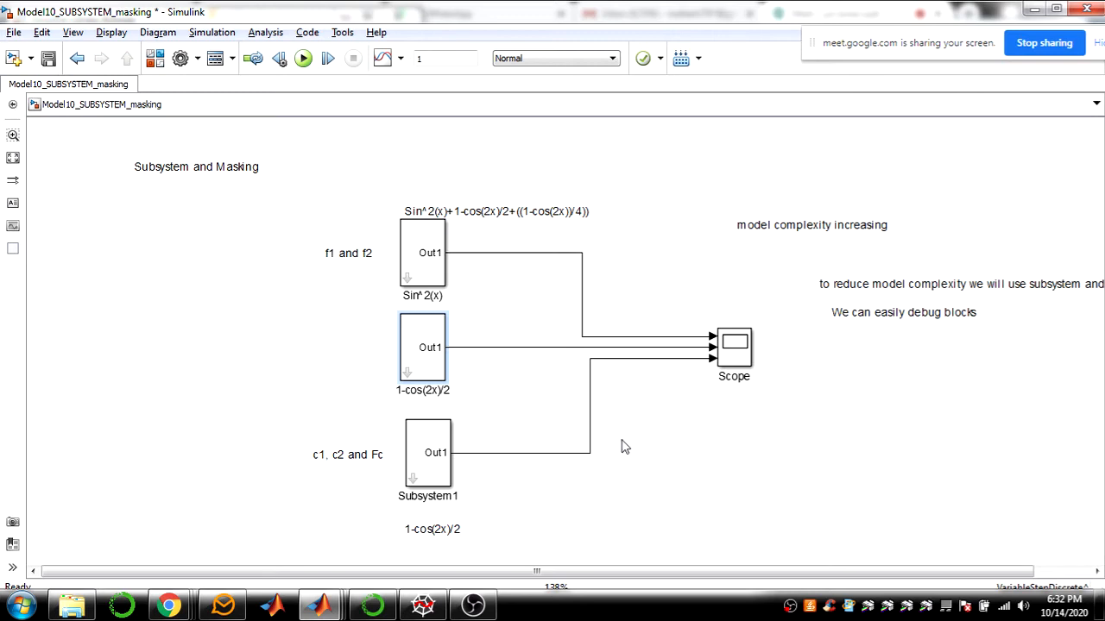
Save the subsystem and masking model and create a new blank model
click(319, 605)
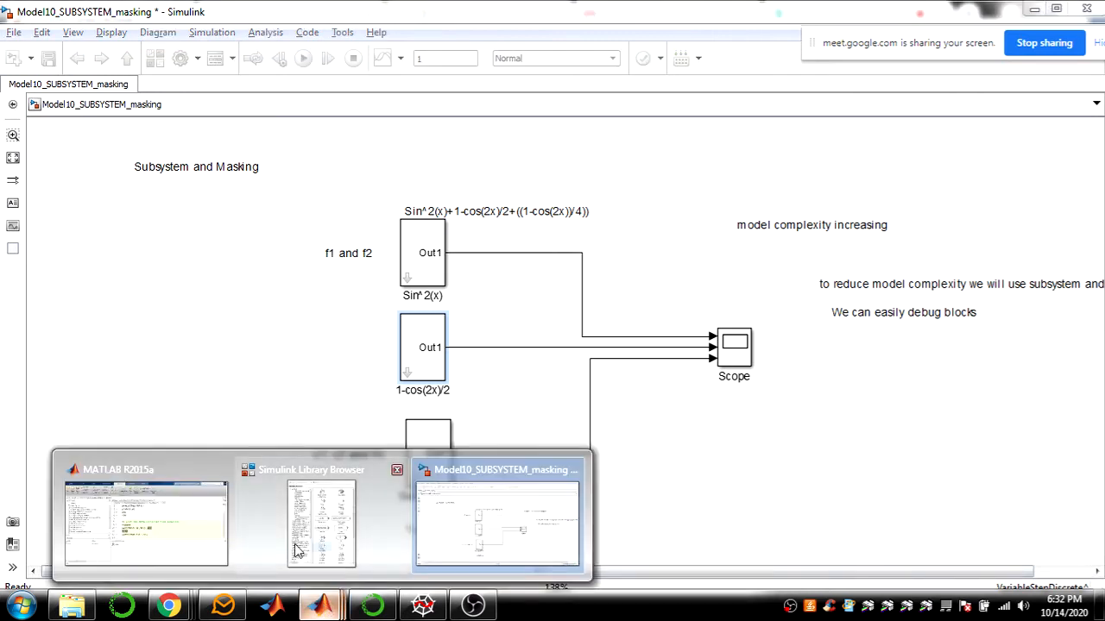
click(478, 507)
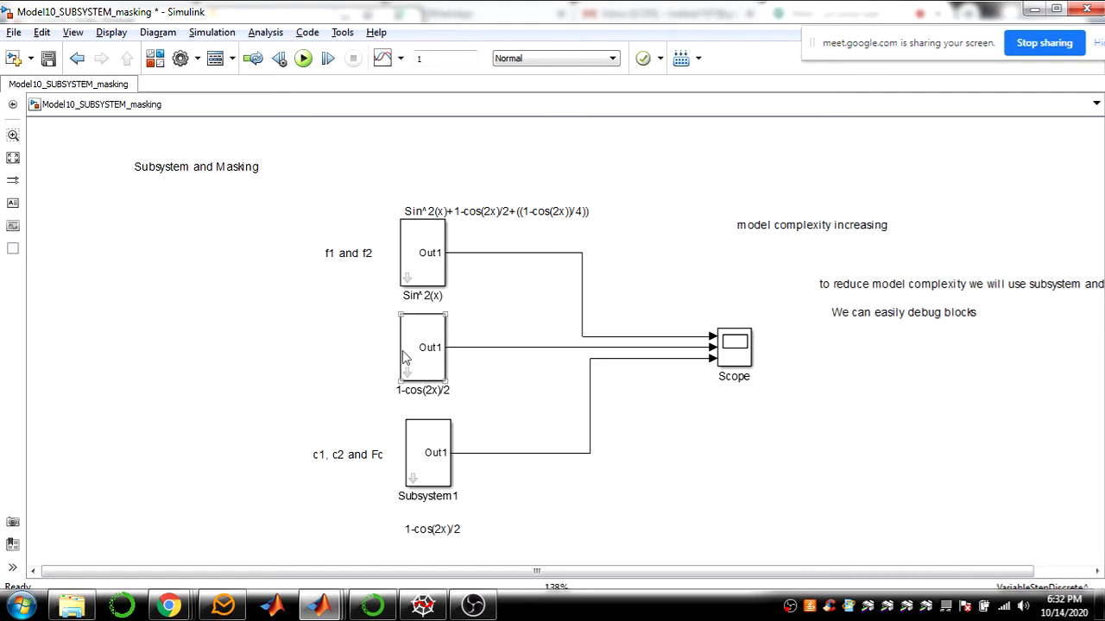
click(182, 245)
click(15, 32)
mouse_move(35, 54)
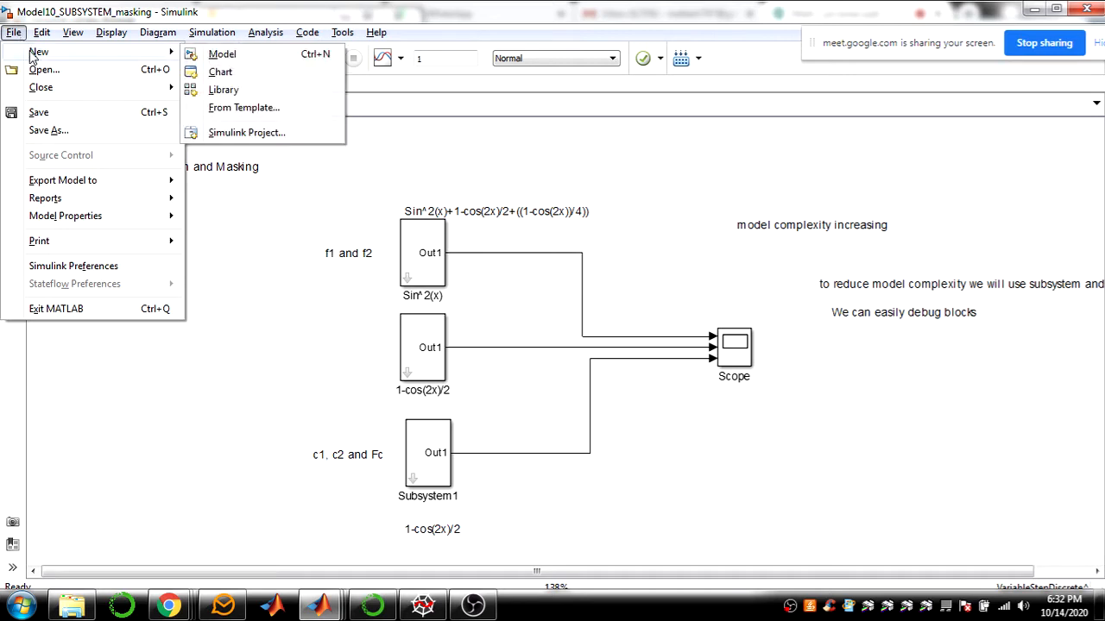
click(220, 56)
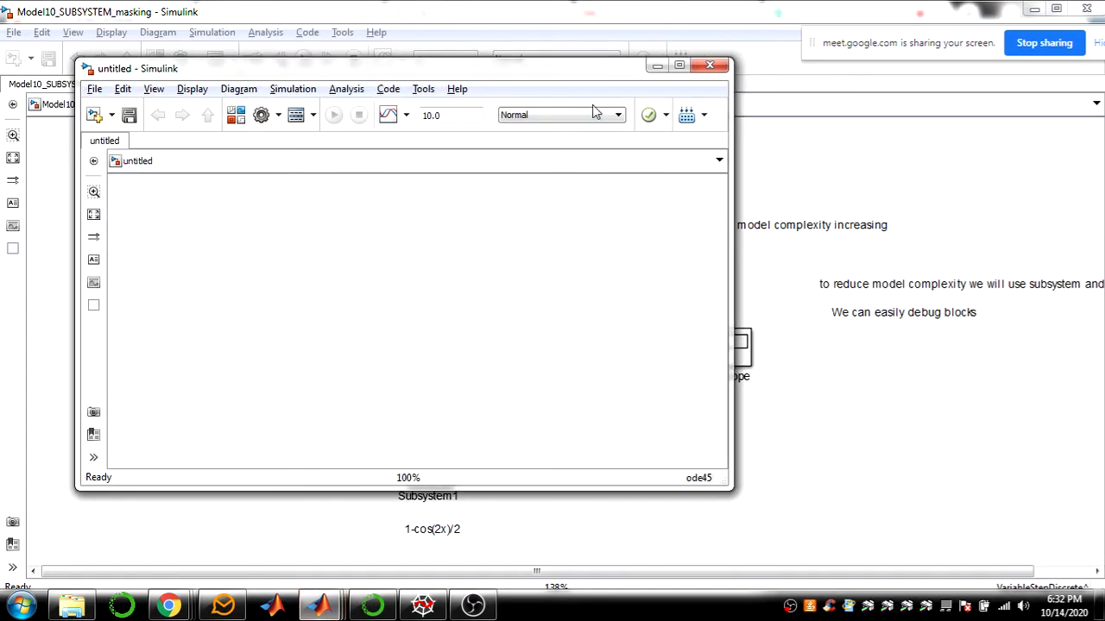
Minimize the subsystem and masking model window and maximize the new untitled model window
click(1034, 8)
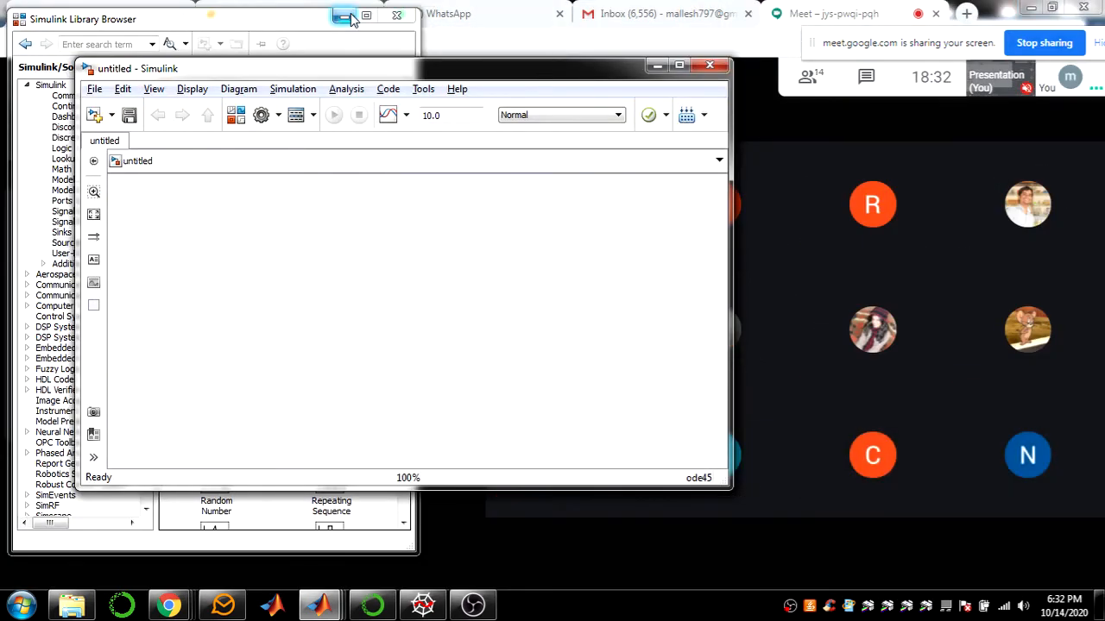
drag(551, 77, 746, 51)
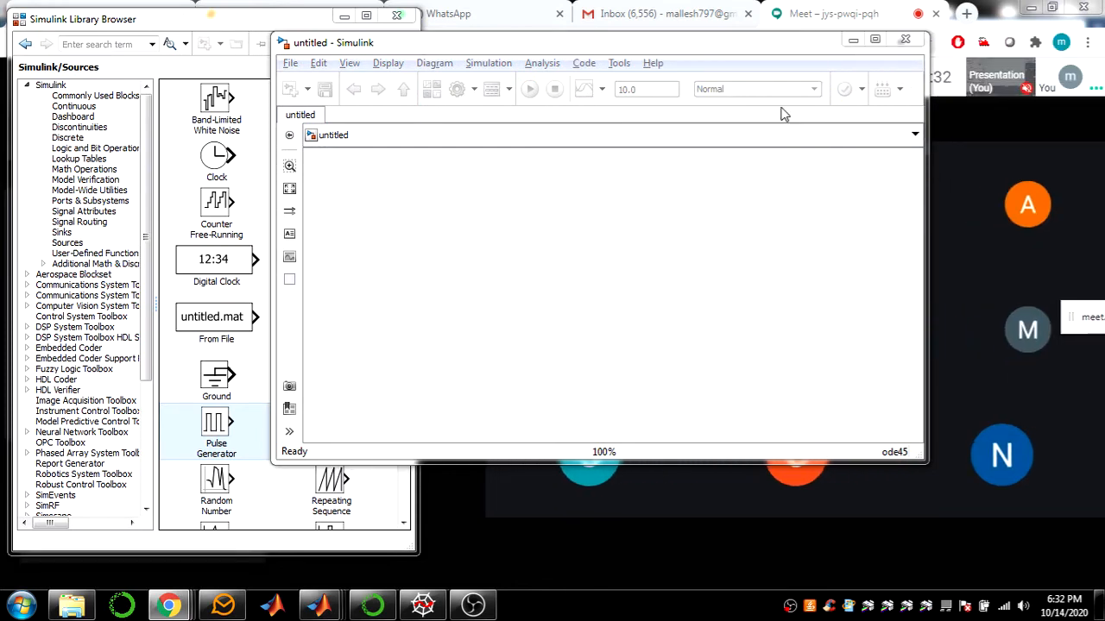
drag(722, 42, 774, 44)
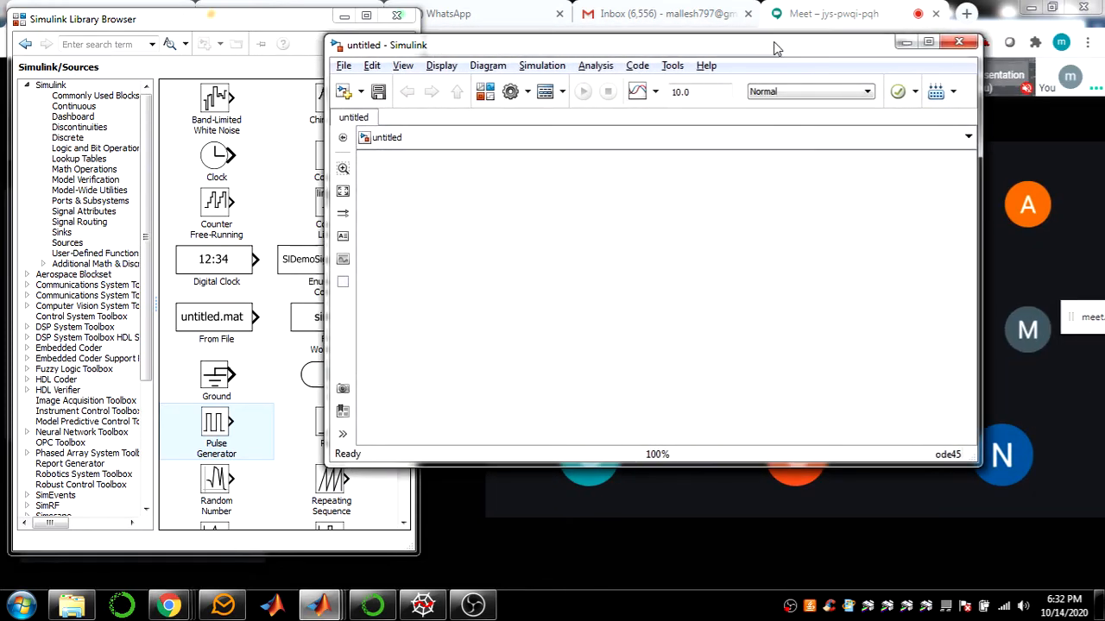
click(927, 42)
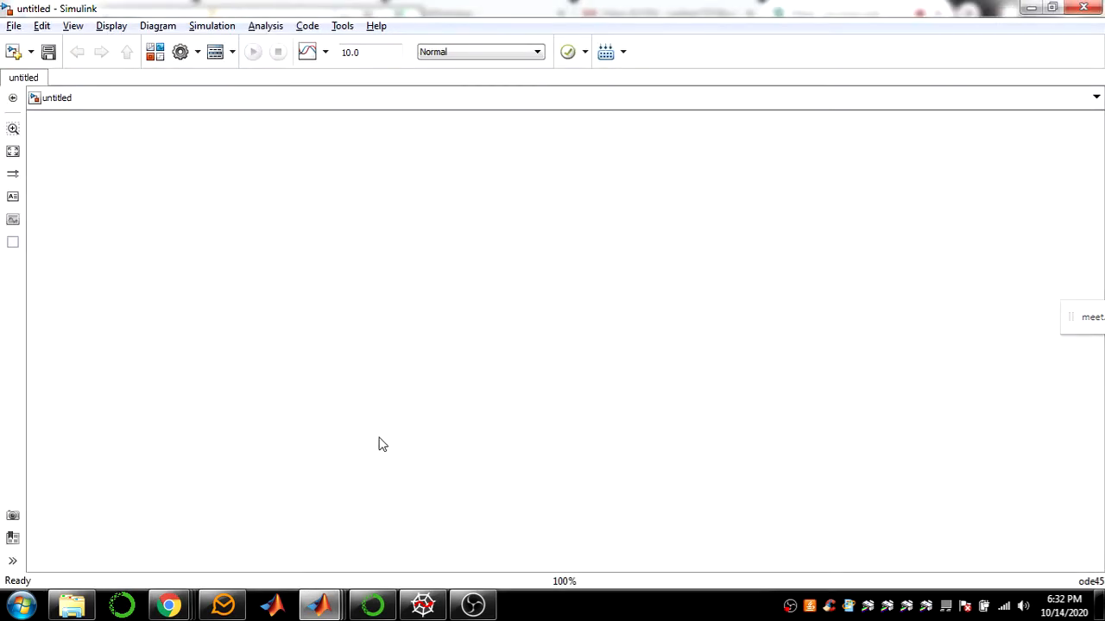
Add a Pulse Generator block from the Simulink Sources library to the new model
click(327, 600)
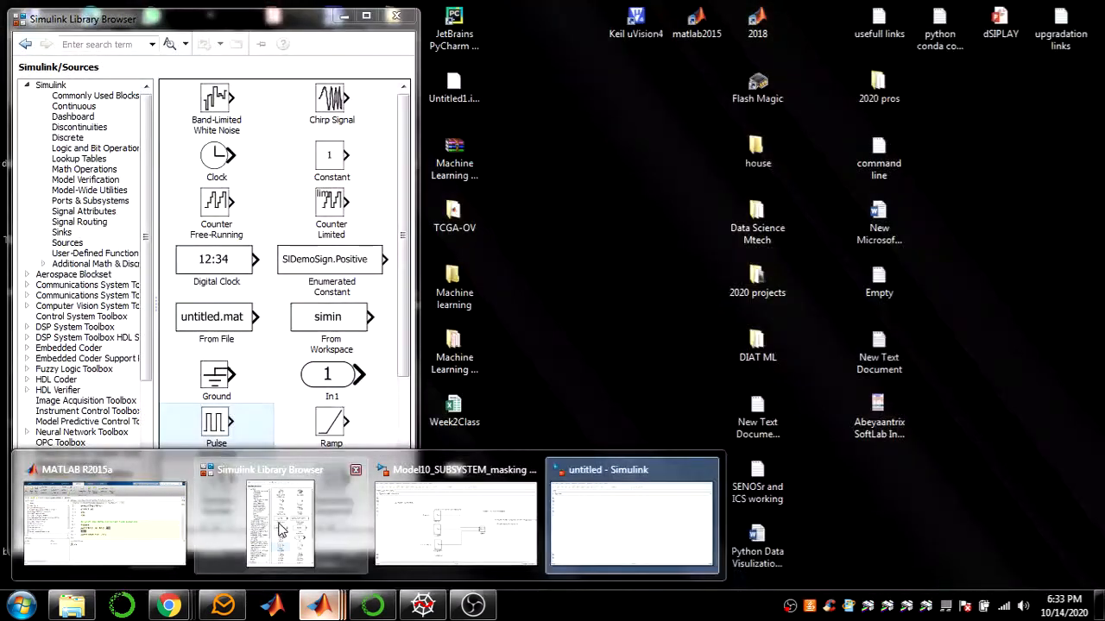
click(282, 527)
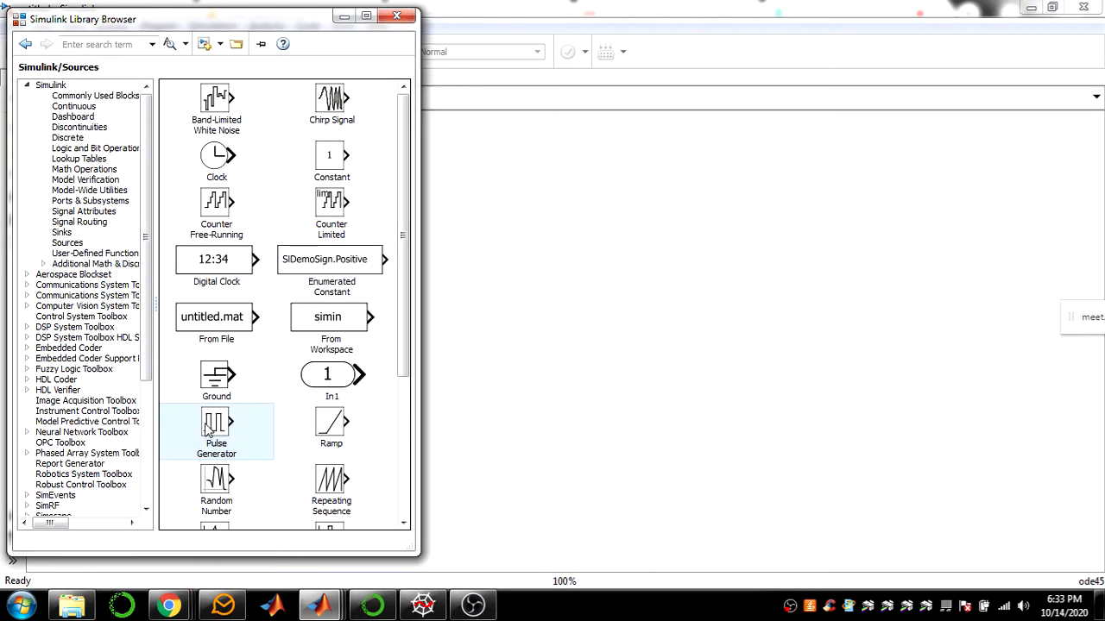
drag(209, 430, 216, 222)
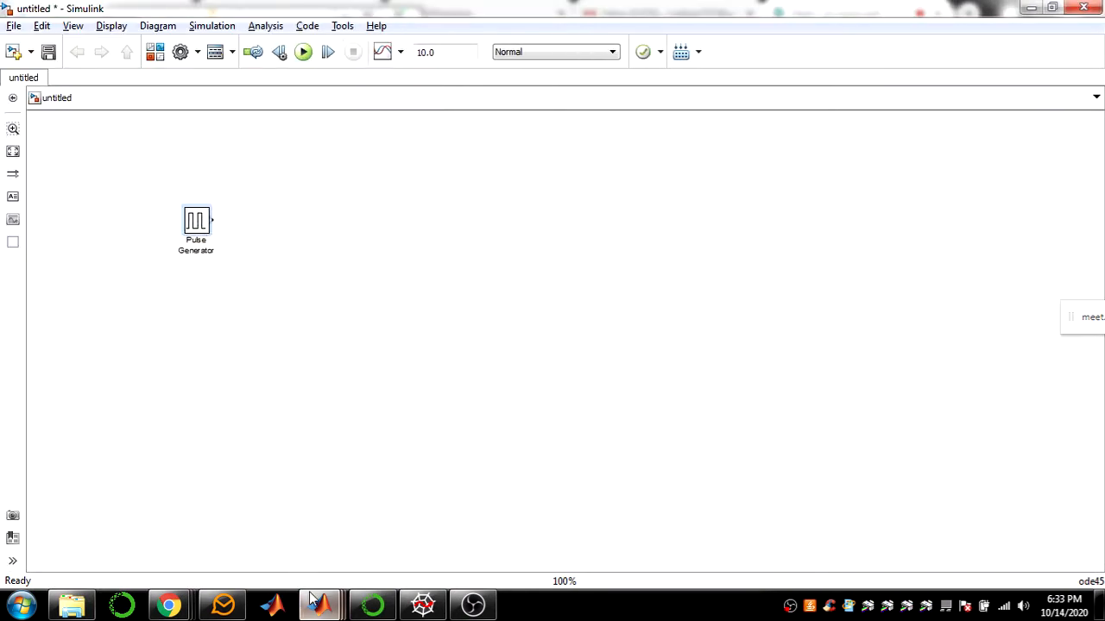
Add a Scope block from the Simulink Sinks library, level with the Pulse Generator
mouse_move(318, 606)
click(283, 519)
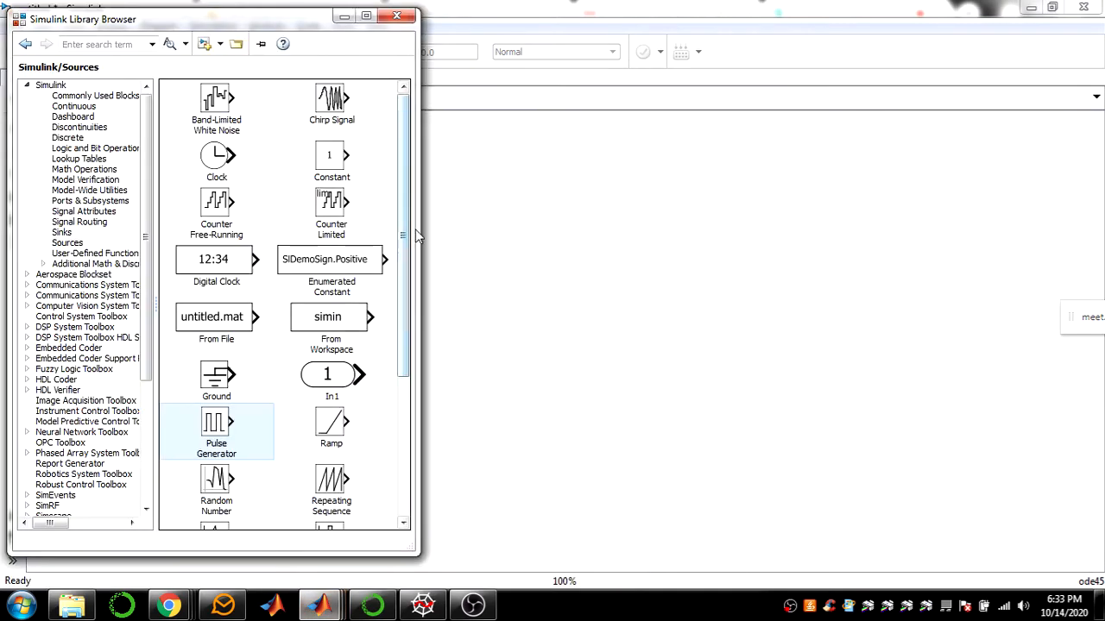
drag(404, 226, 397, 393)
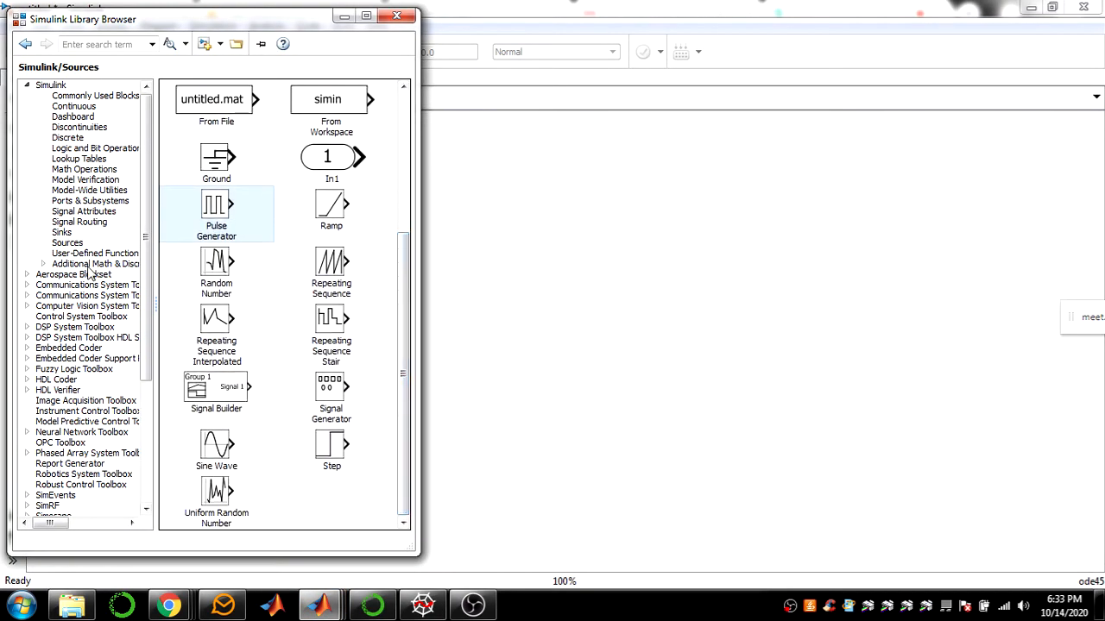
click(76, 233)
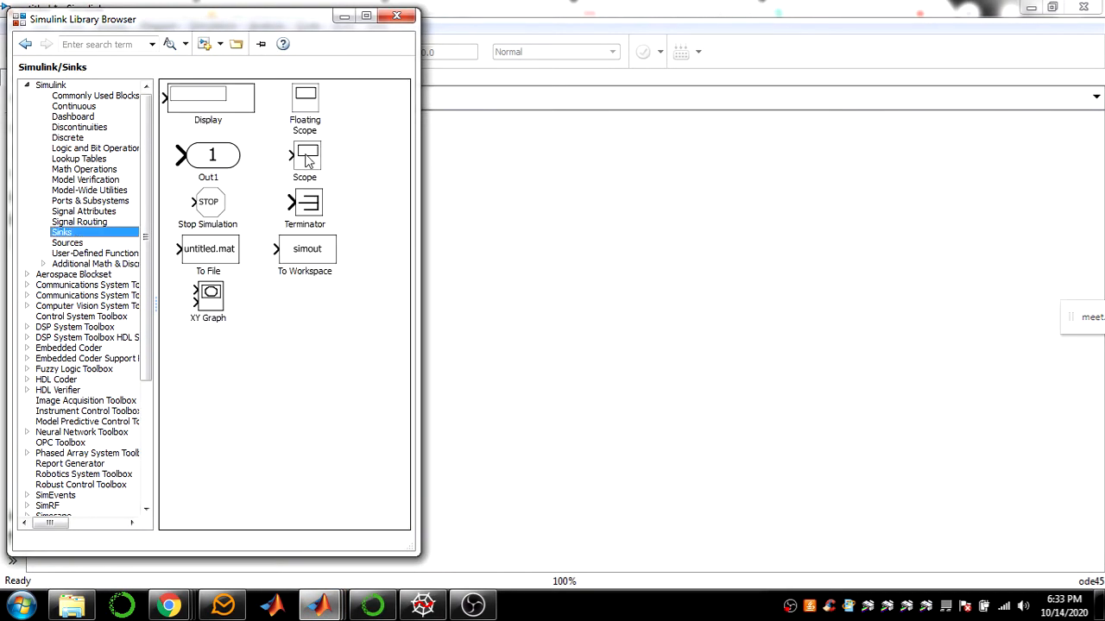
drag(308, 160, 437, 224)
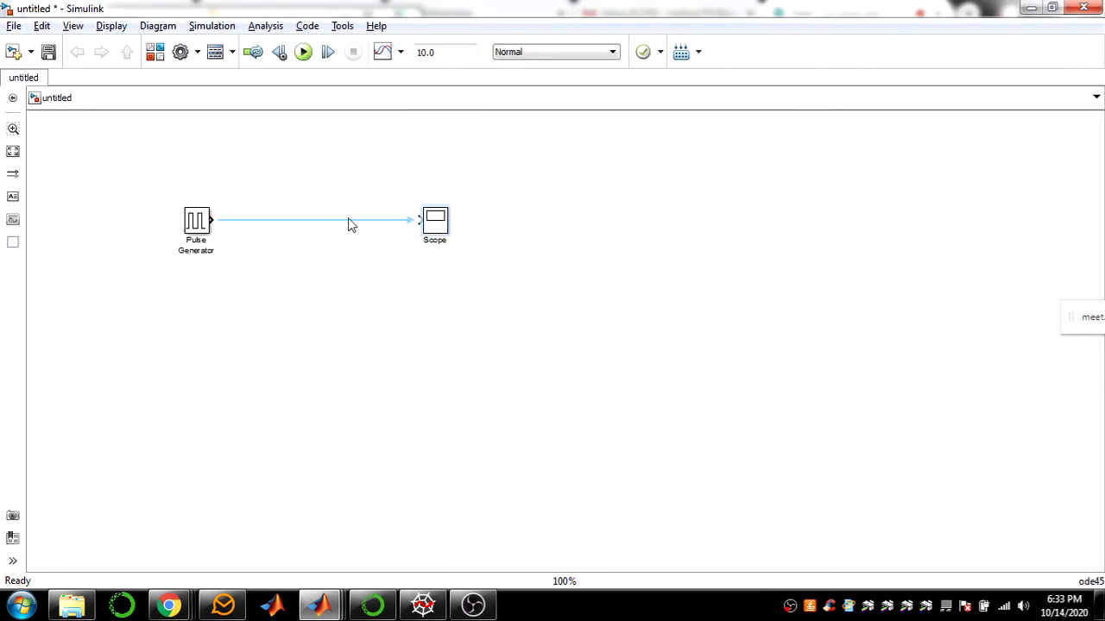
Connect the Pulse Generator output to the Scope input and move the Scope closer to the generator
click(348, 225)
click(13, 151)
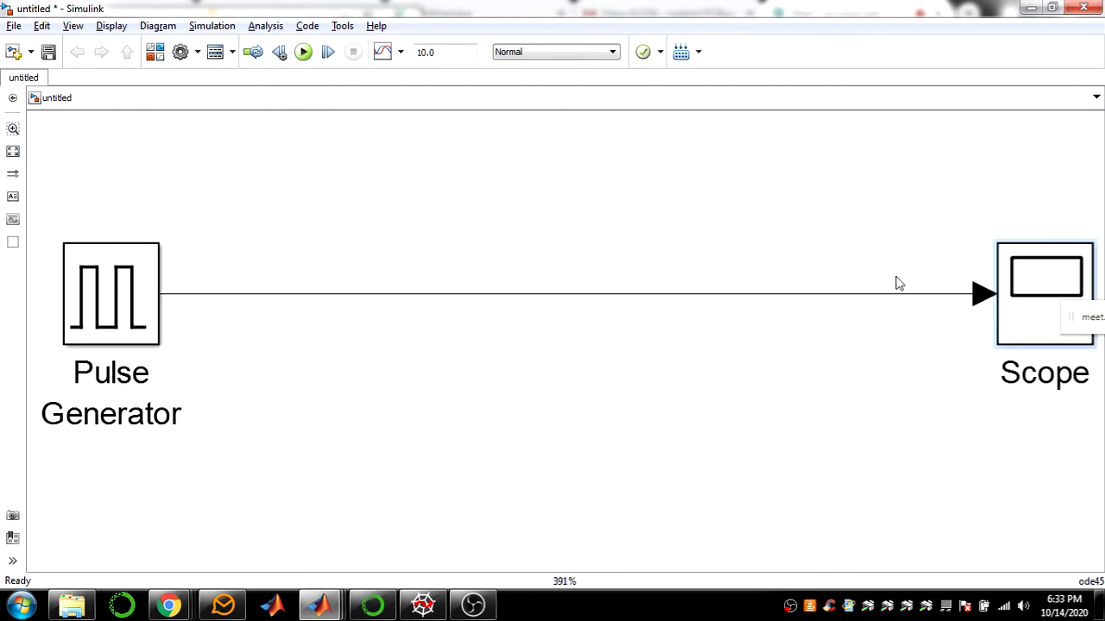
drag(1036, 303, 830, 315)
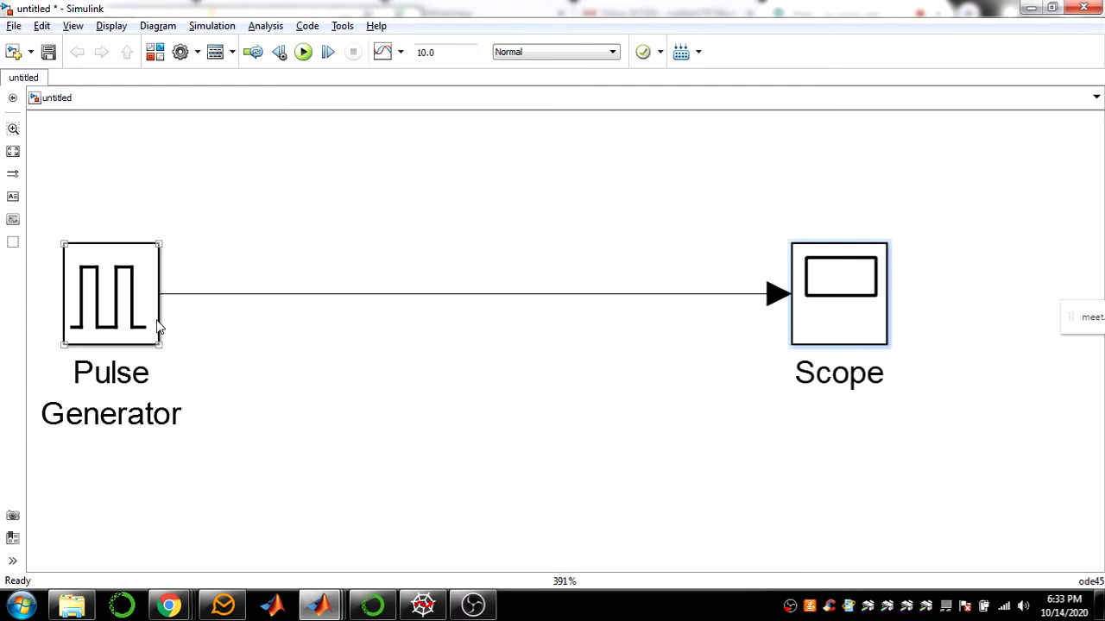
Set the Pulse Generator's period to 1 second and its pulse width to 50 percent of the period
double_click(122, 306)
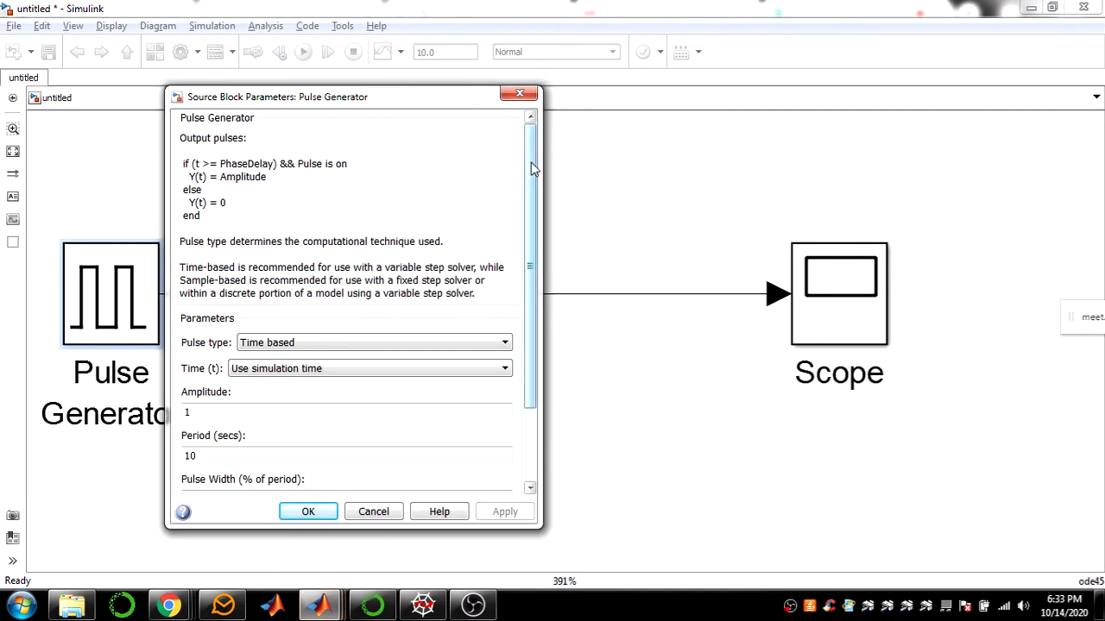
drag(526, 166, 536, 274)
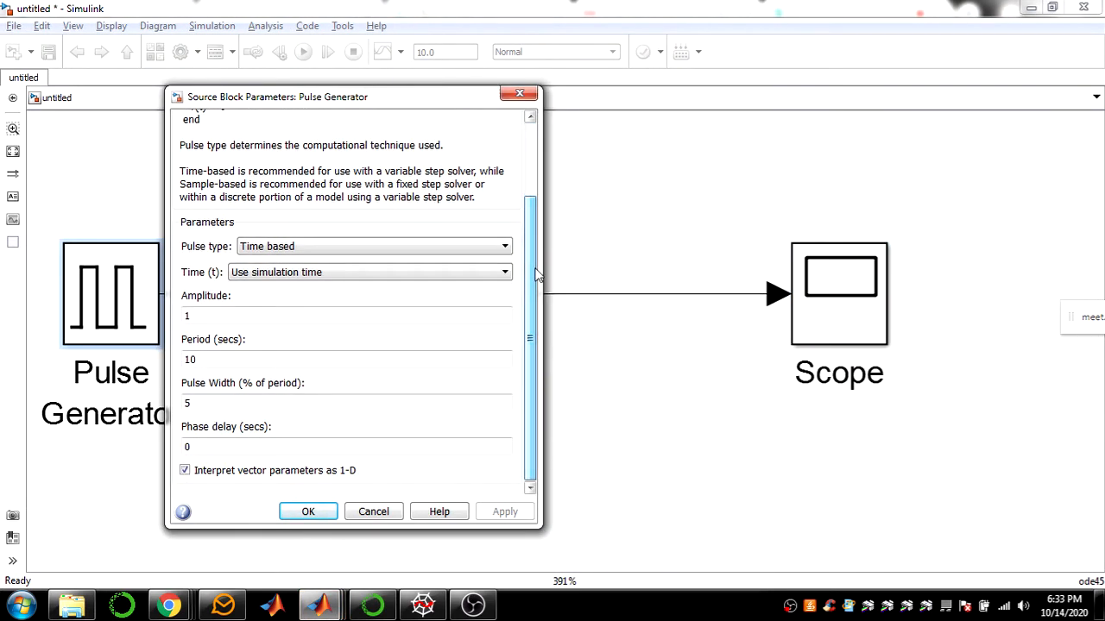
double_click(229, 362)
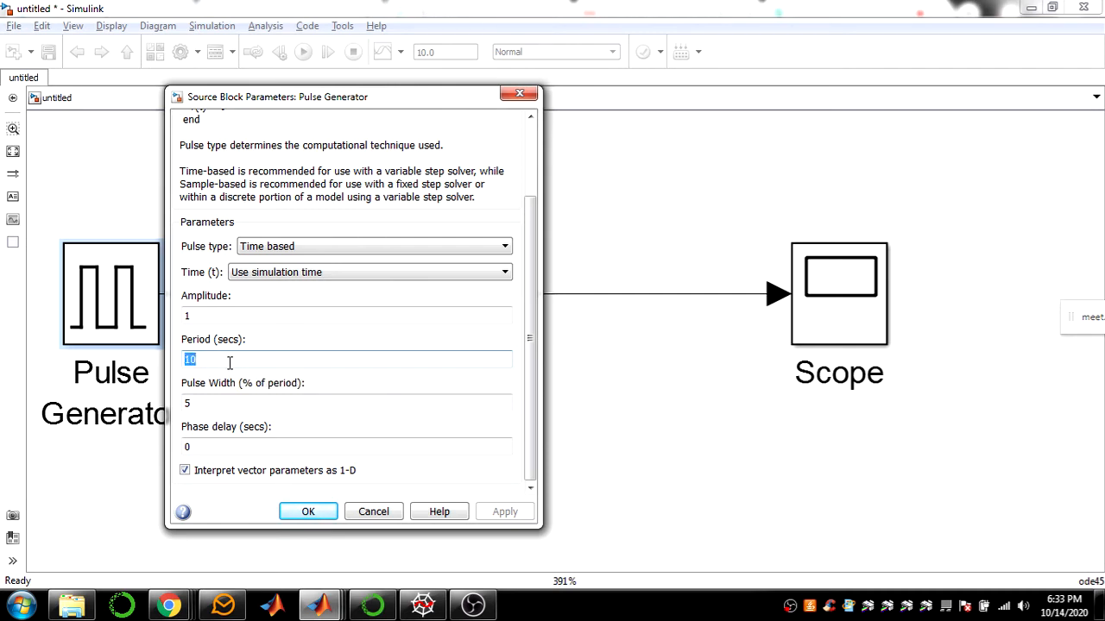
text(1)
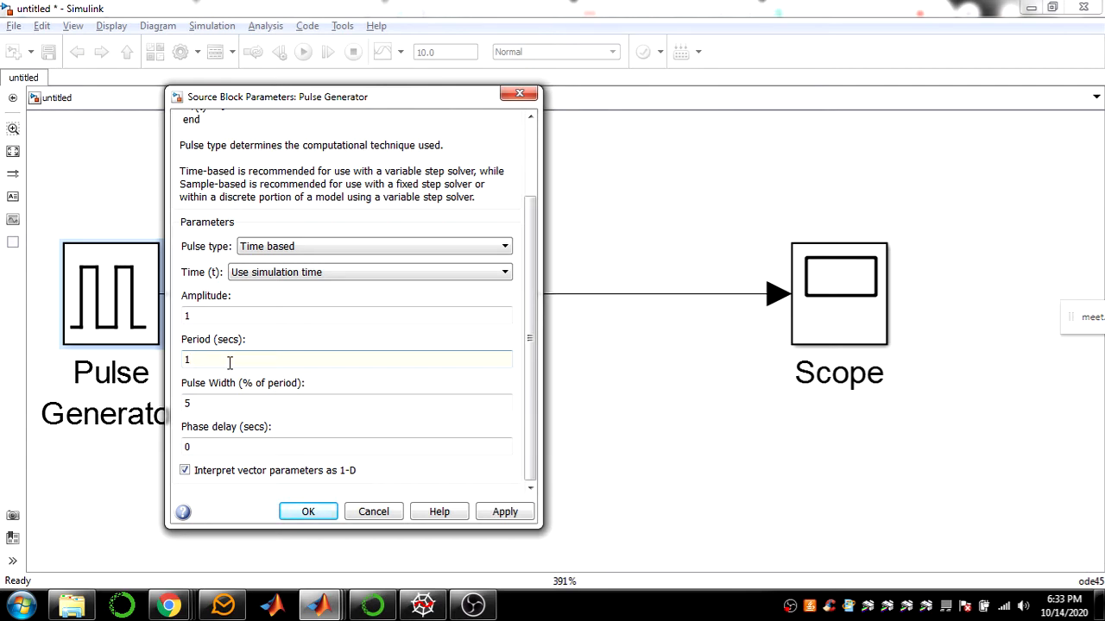
double_click(226, 407)
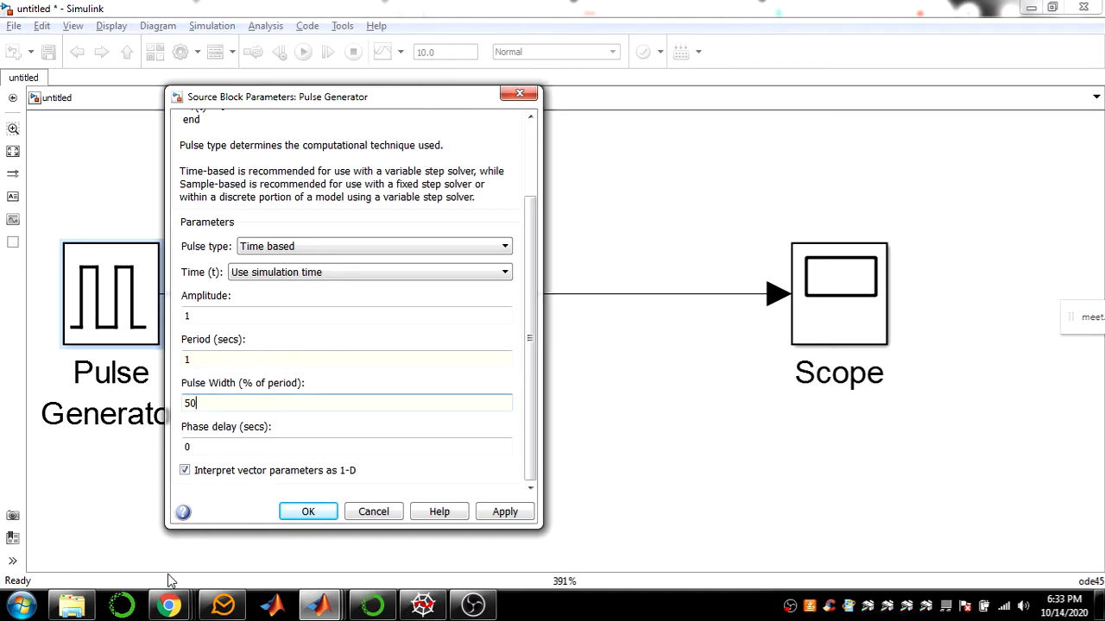
Switch to the Google Meet call in Chrome to check the participants, then return to the Pulse Generator parameters
mouse_move(168, 604)
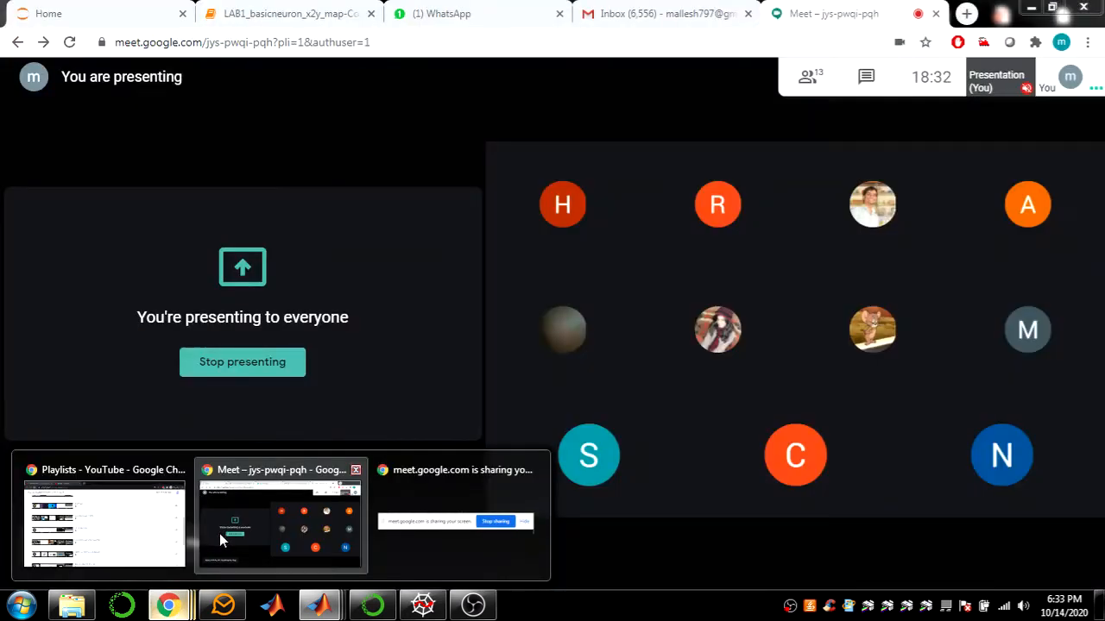
click(220, 534)
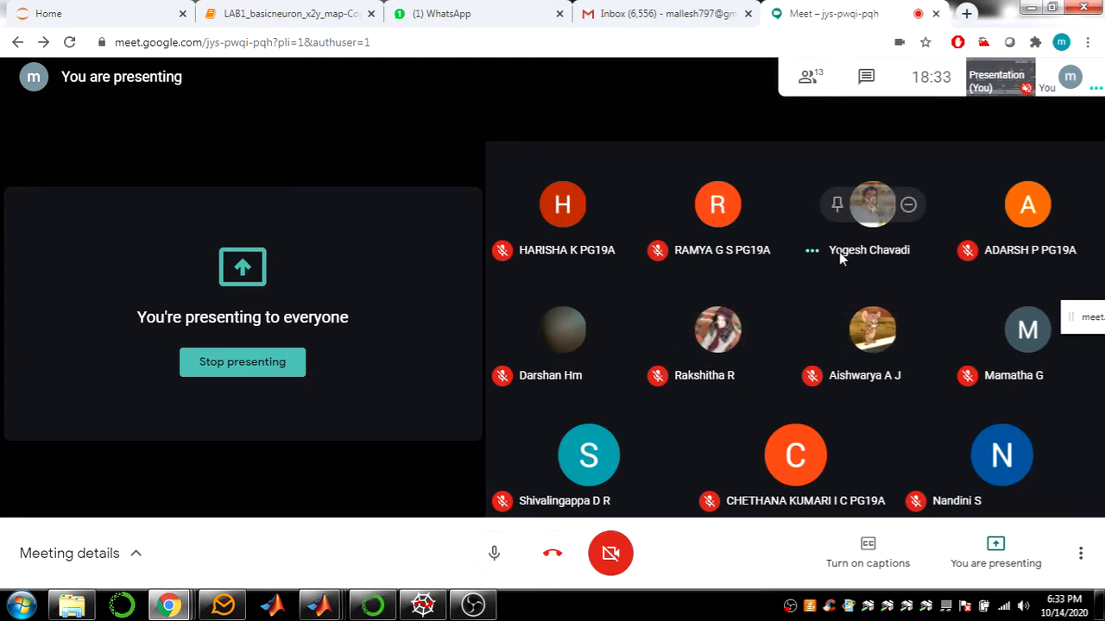
click(1029, 8)
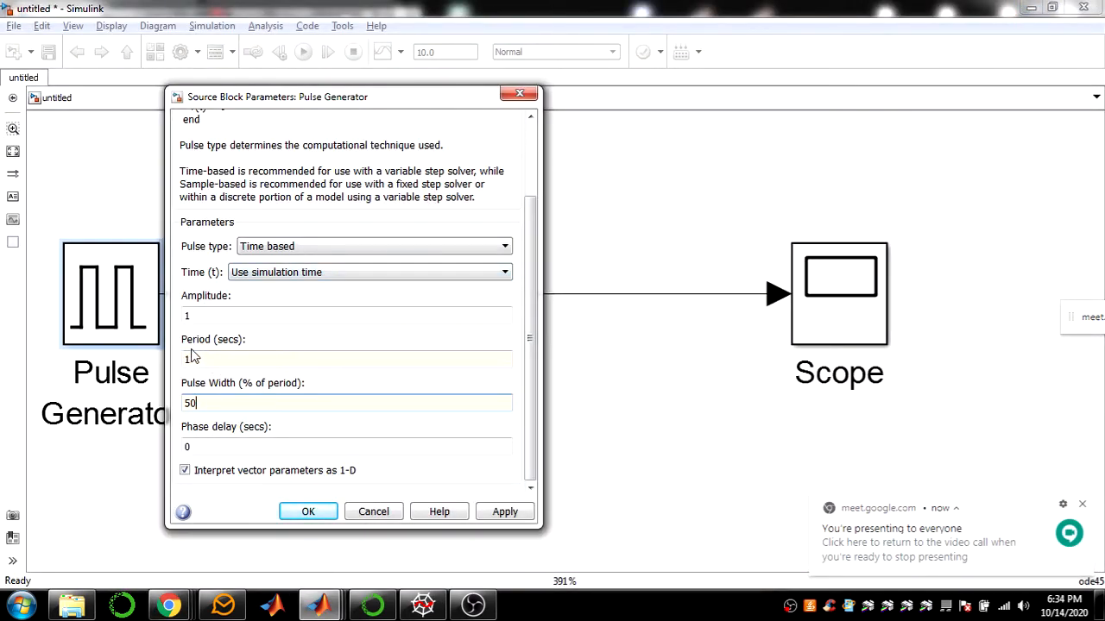
Review the Pulse Generator's pulse width, apply the parameter changes and close the block parameters
double_click(208, 407)
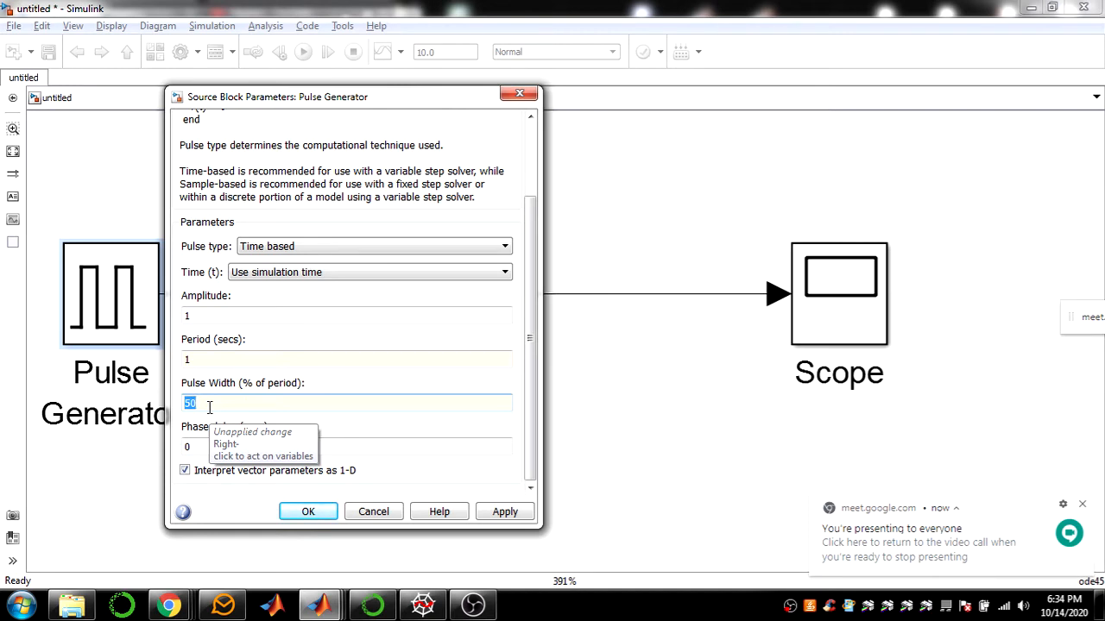
click(225, 403)
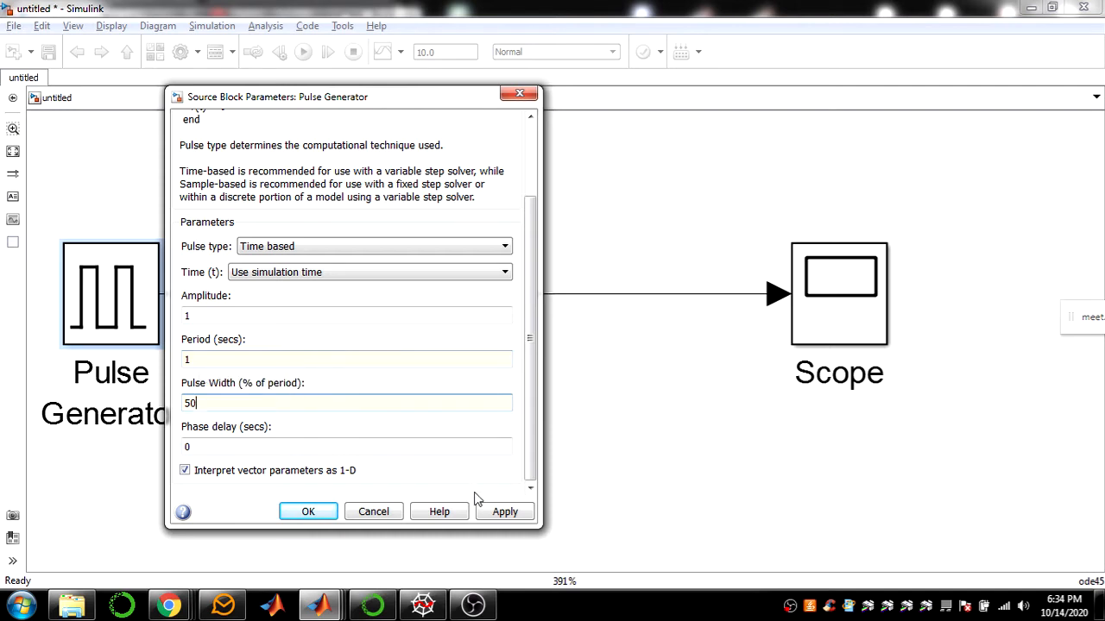
click(503, 513)
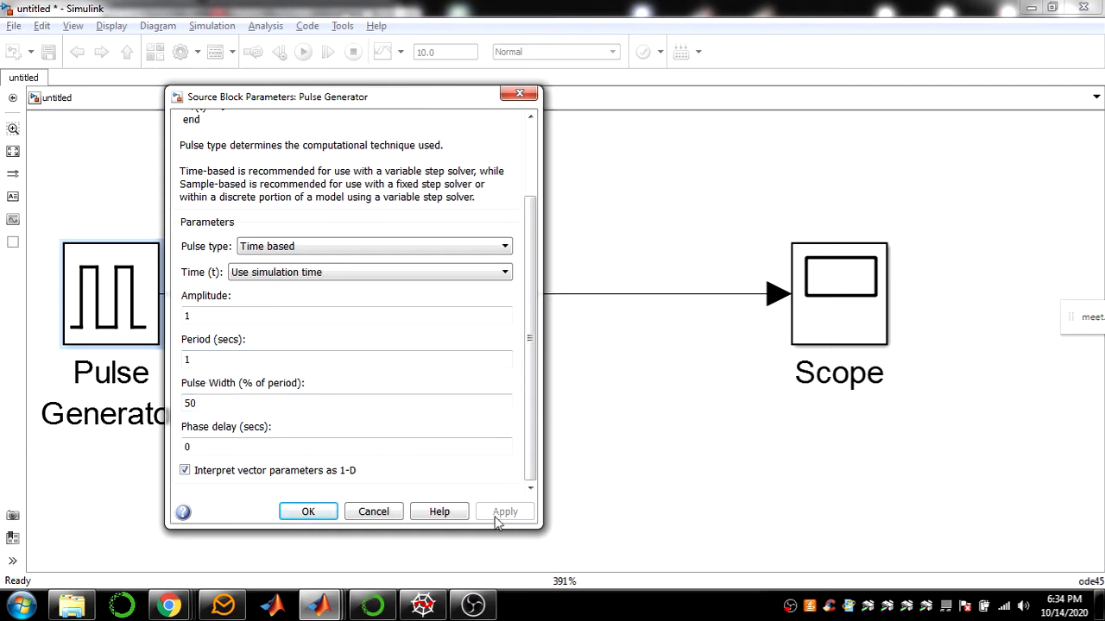
click(308, 513)
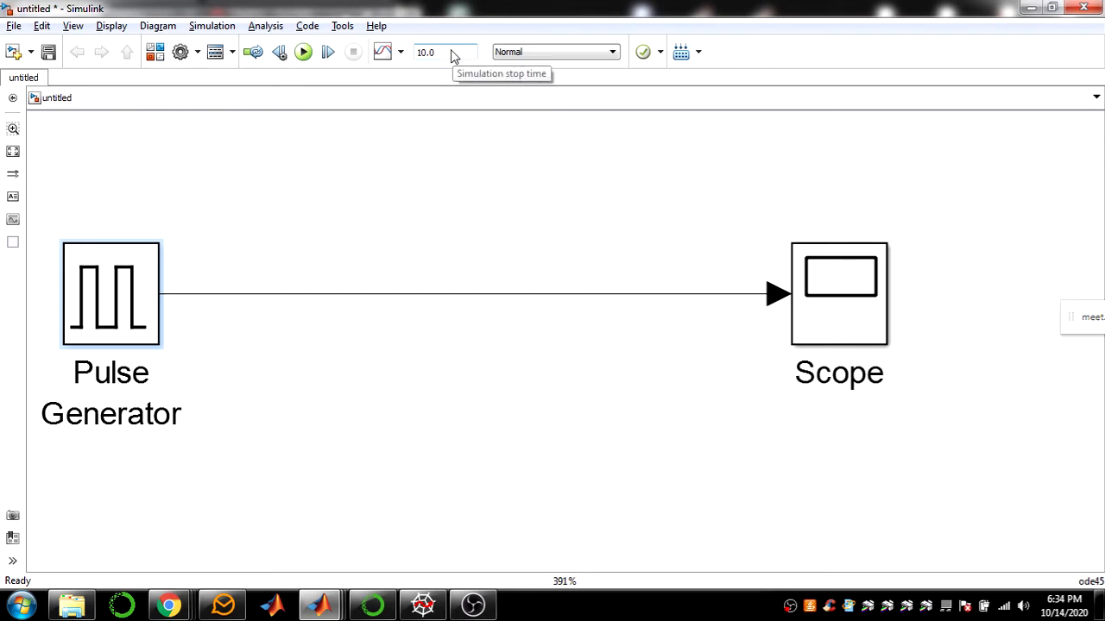
Run the simulation with a stop time of 1 and select the Scope block
click(452, 52)
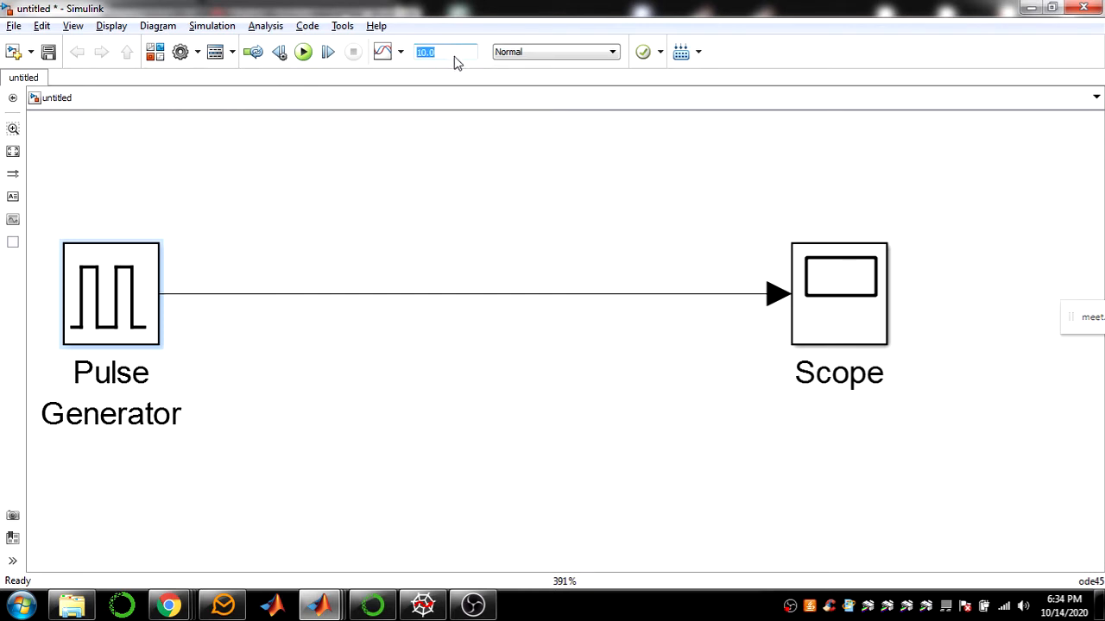
text(1)
click(447, 164)
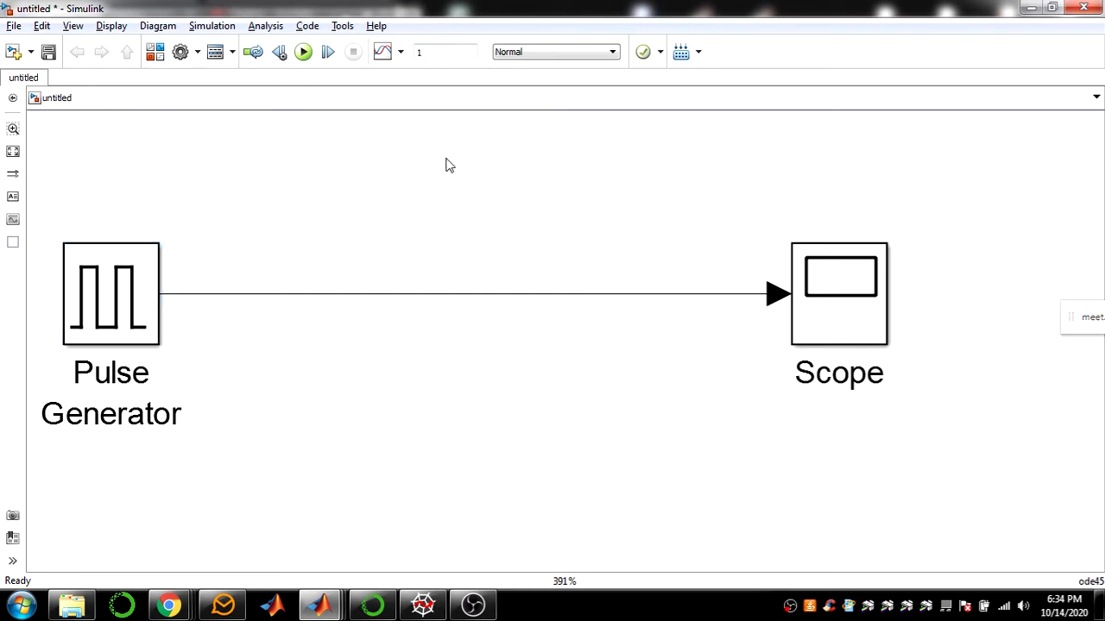
click(303, 51)
click(824, 278)
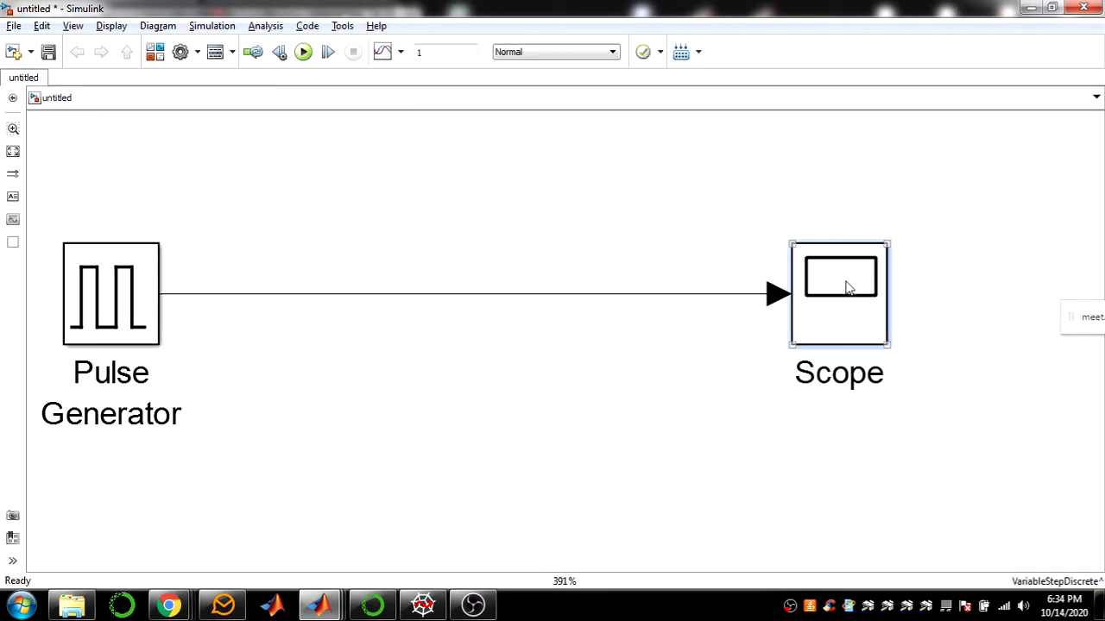
View the pulse waveform in the maximized Scope window, then close the Scope
double_click(846, 286)
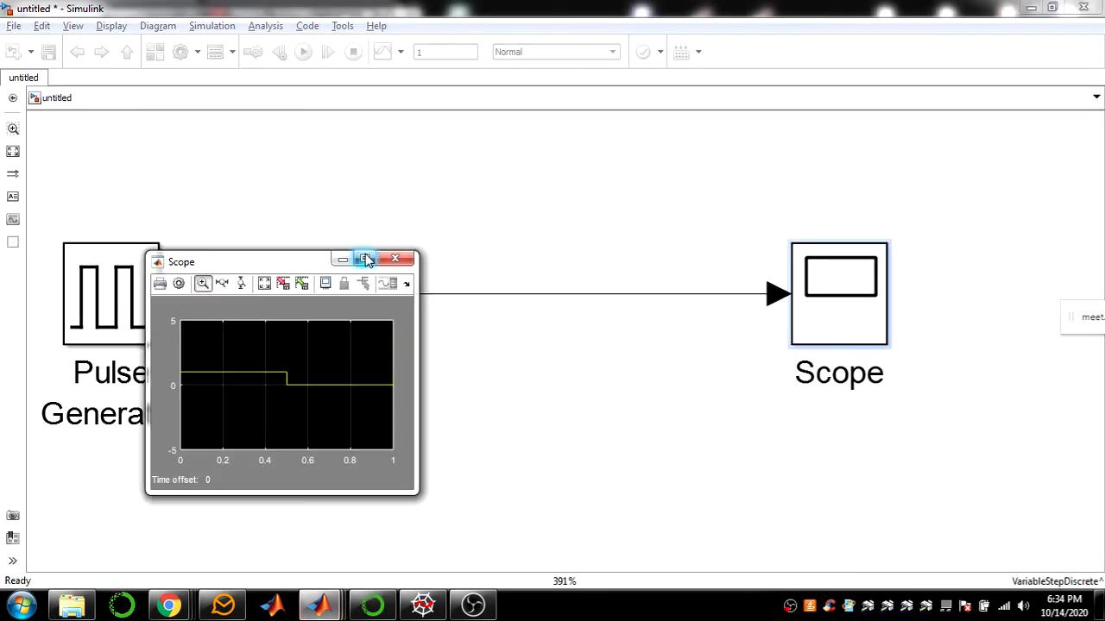
click(363, 257)
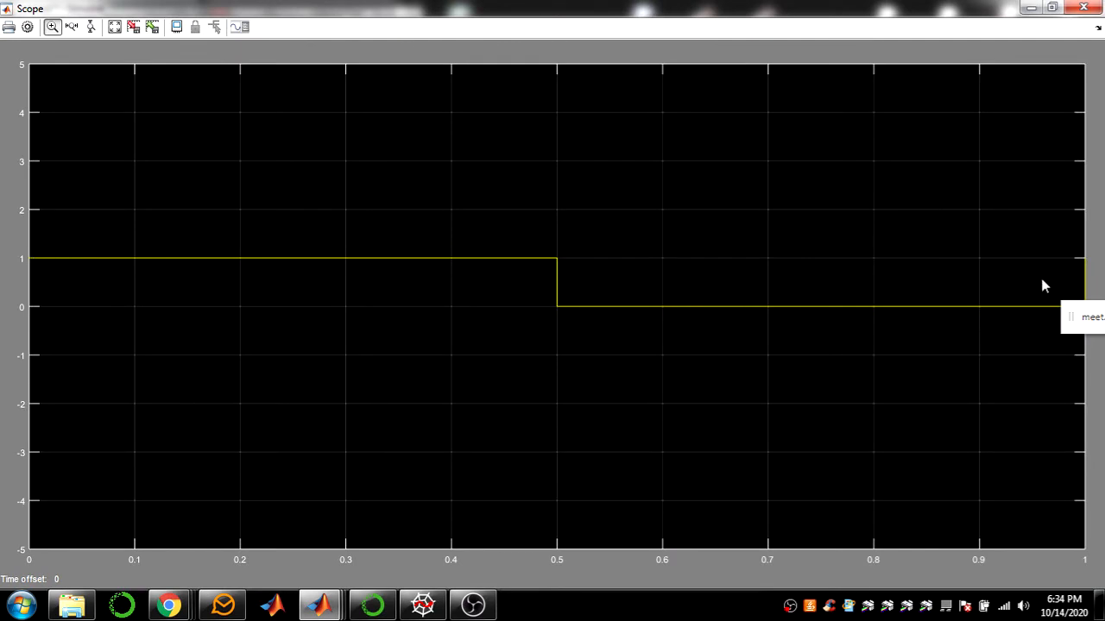
click(1083, 7)
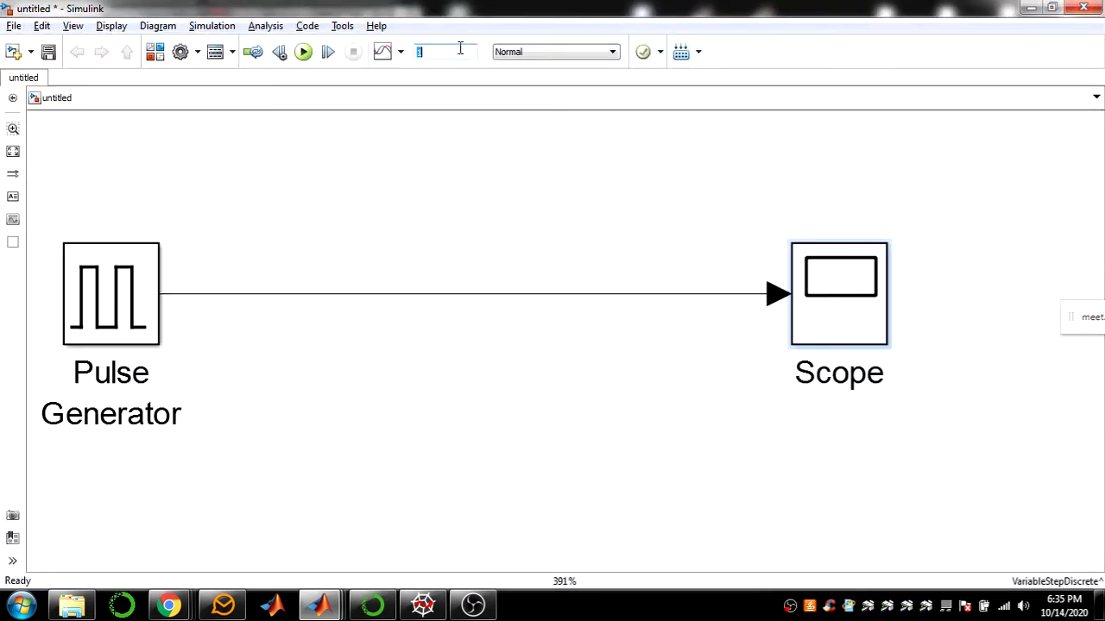
Set the simulation stop time to 10 and run the simulation
click(463, 49)
text(10)
click(492, 184)
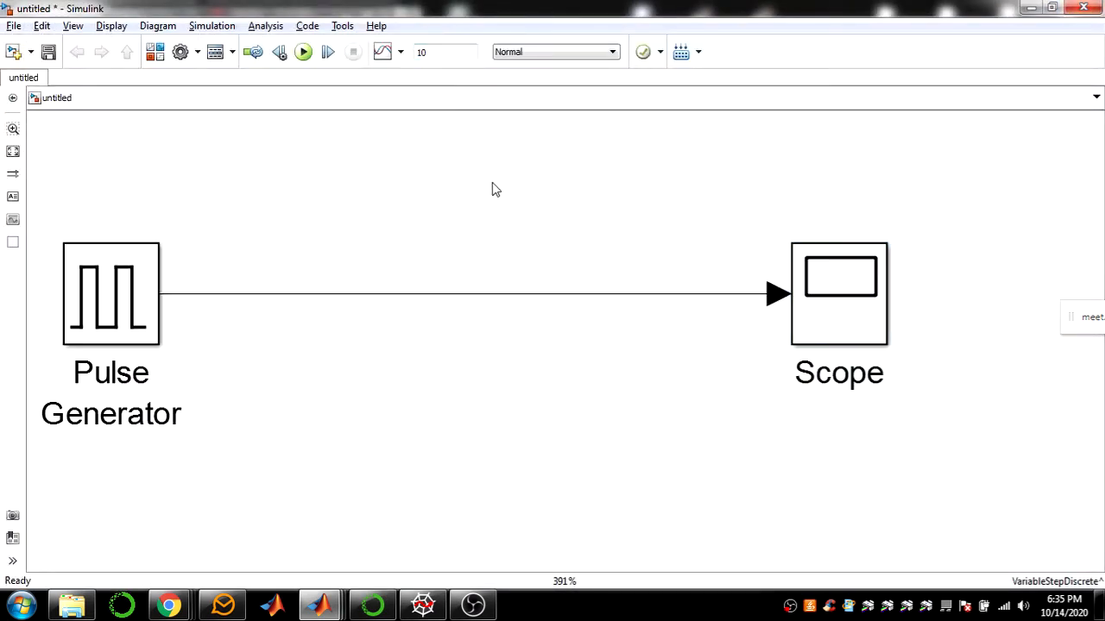
click(304, 52)
Open the Scope, autoscale the pulse waveform to examine the full run, and close it
double_click(869, 290)
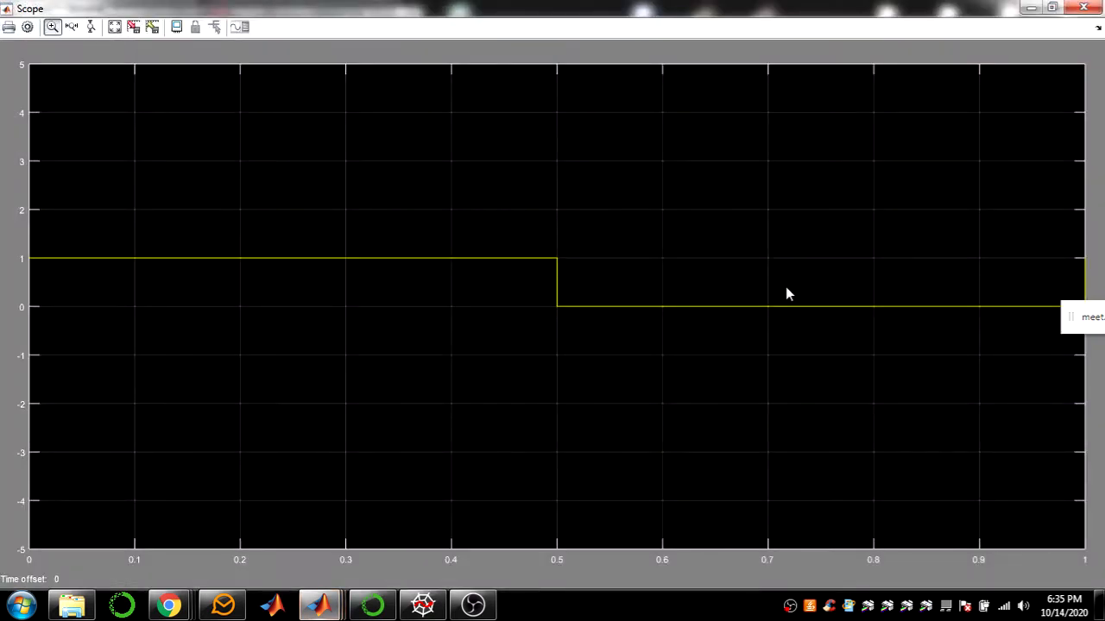
click(115, 27)
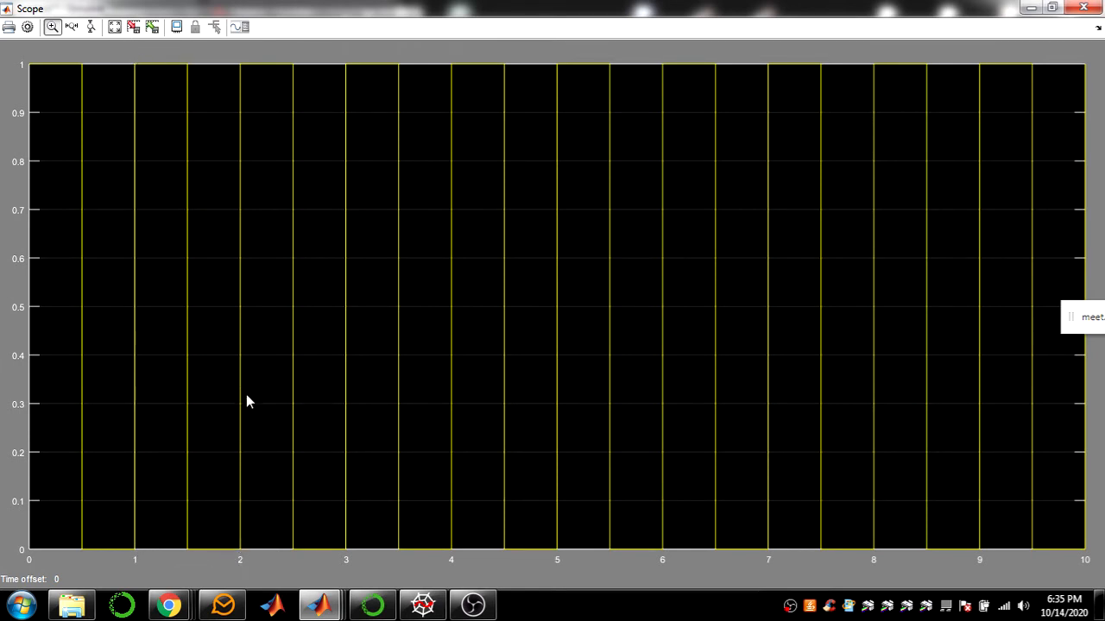
click(1089, 6)
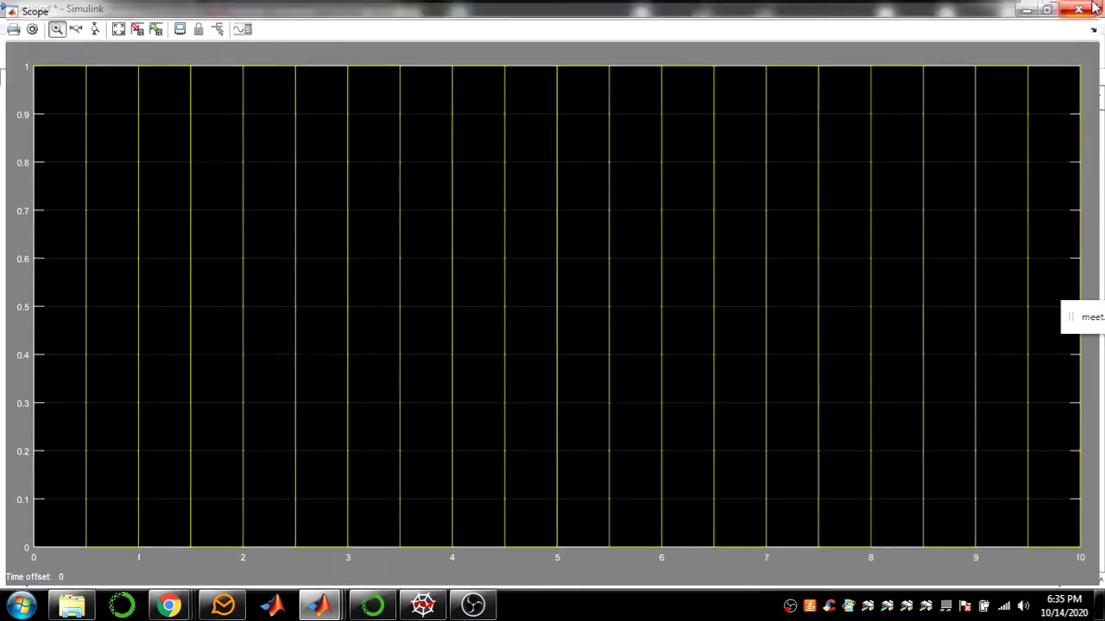
Move the Pulse Generator closer to the Scope and set its amplitude to the vector [1,2,3]
drag(103, 302, 232, 290)
double_click(231, 291)
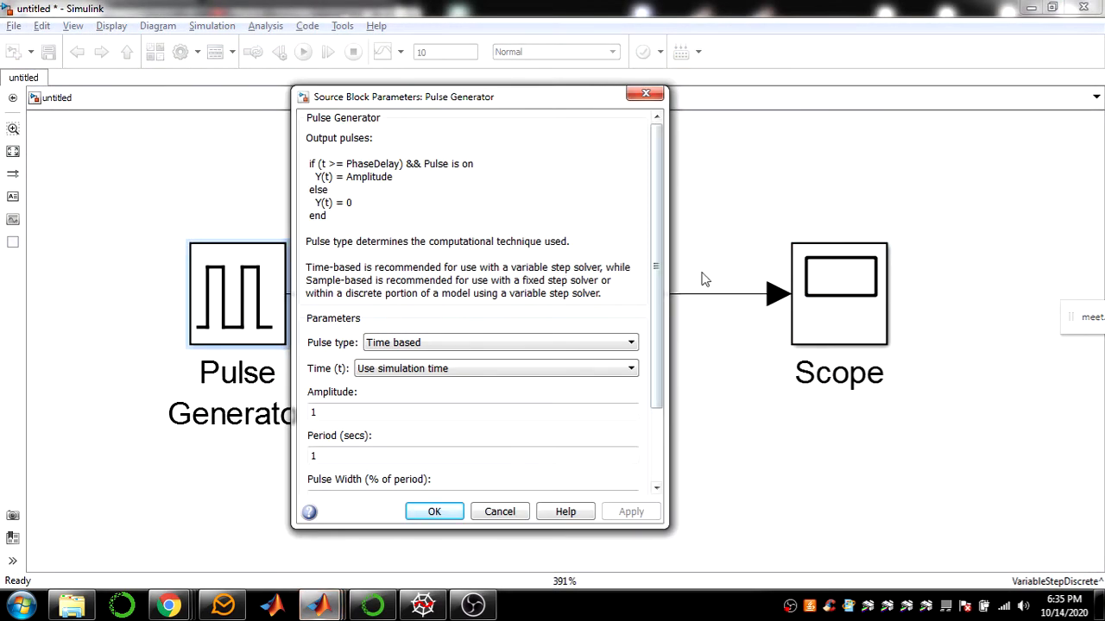
drag(657, 261, 655, 359)
double_click(330, 313)
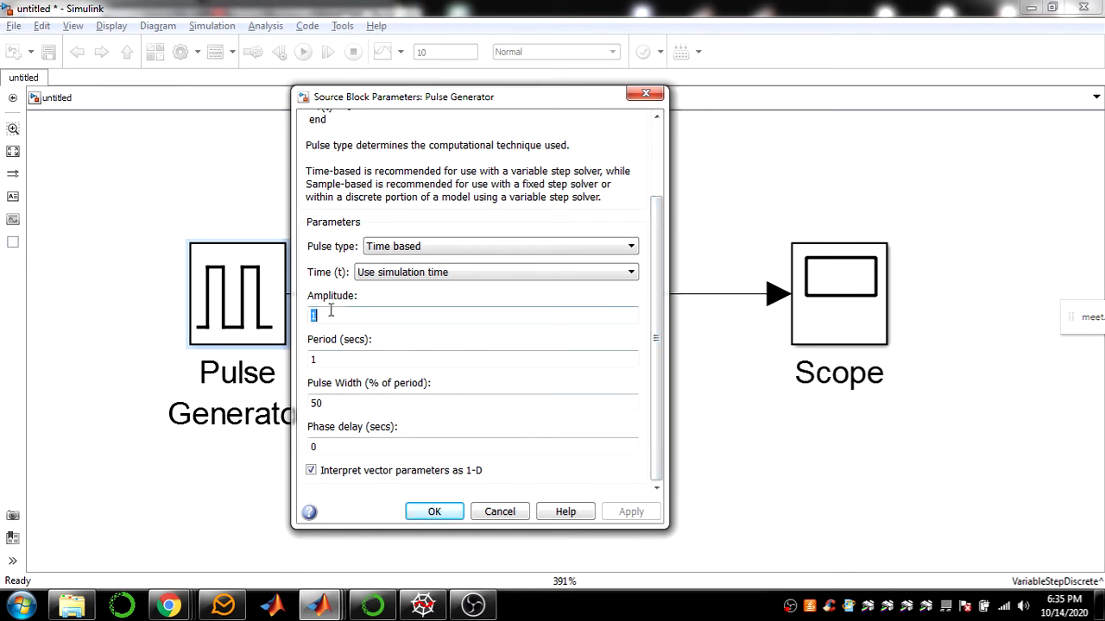
key(BackSpace)
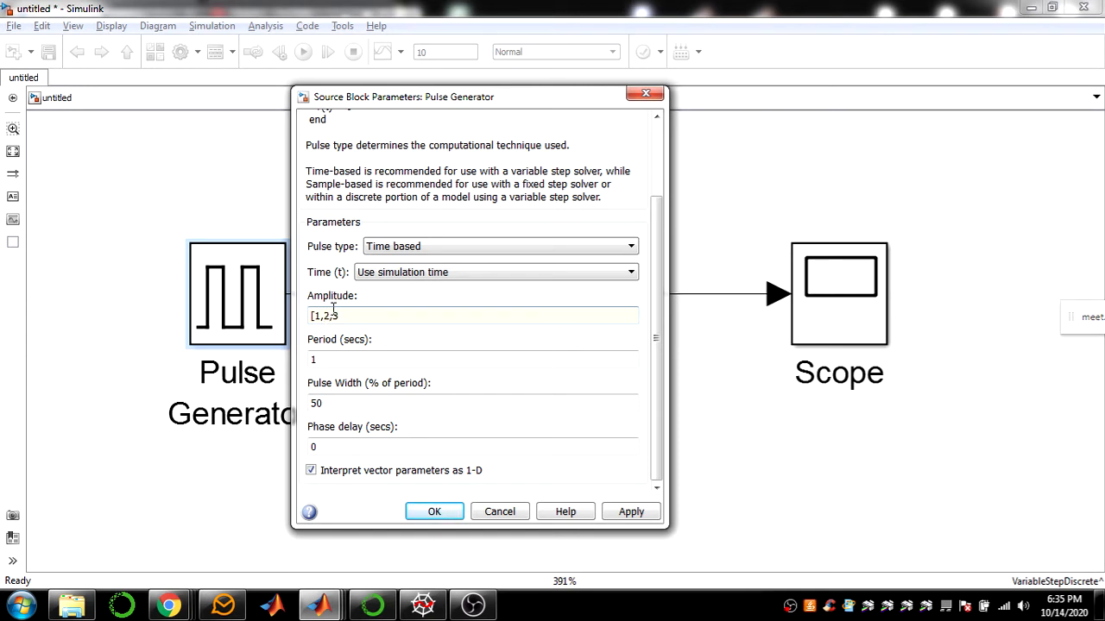
click(611, 514)
click(434, 512)
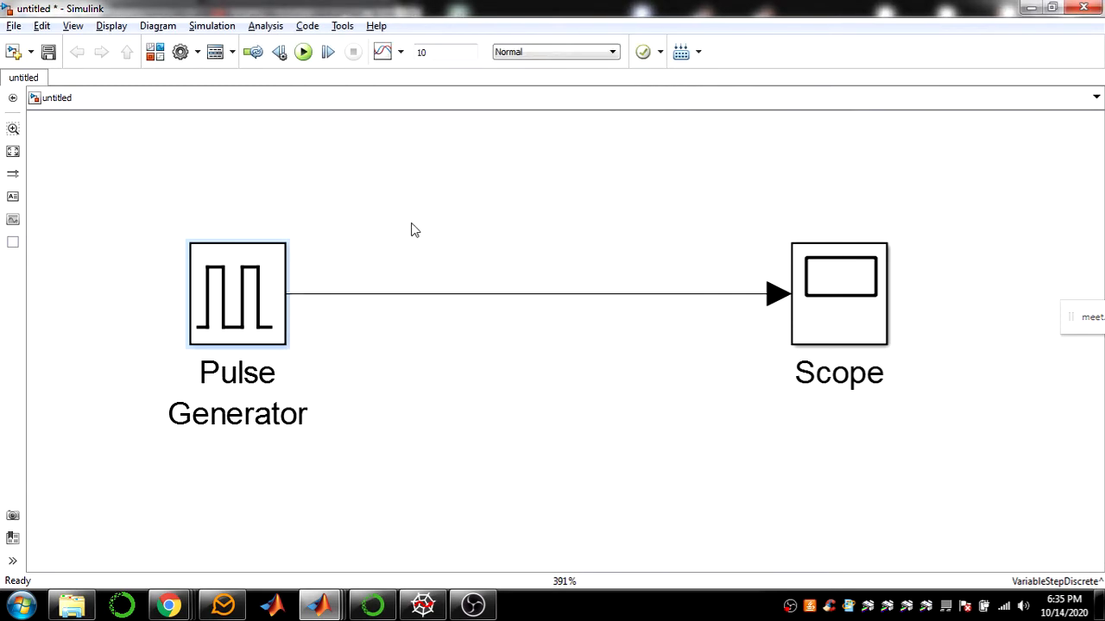
Run the simulation with the vector amplitude and examine the autoscaled traces in the Scope
click(303, 52)
double_click(830, 290)
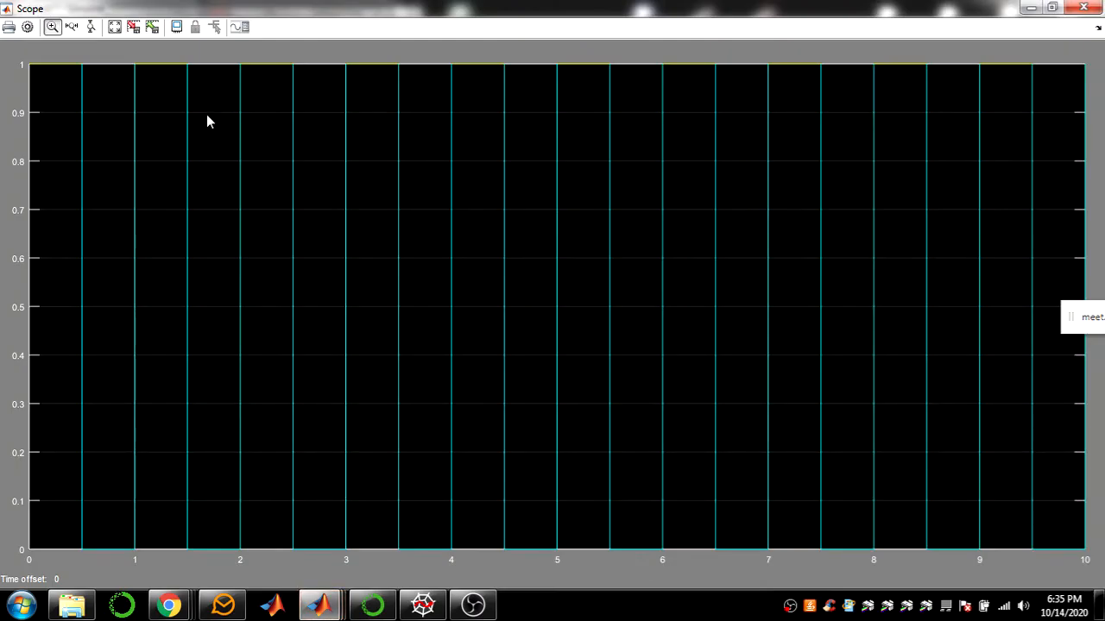
click(114, 27)
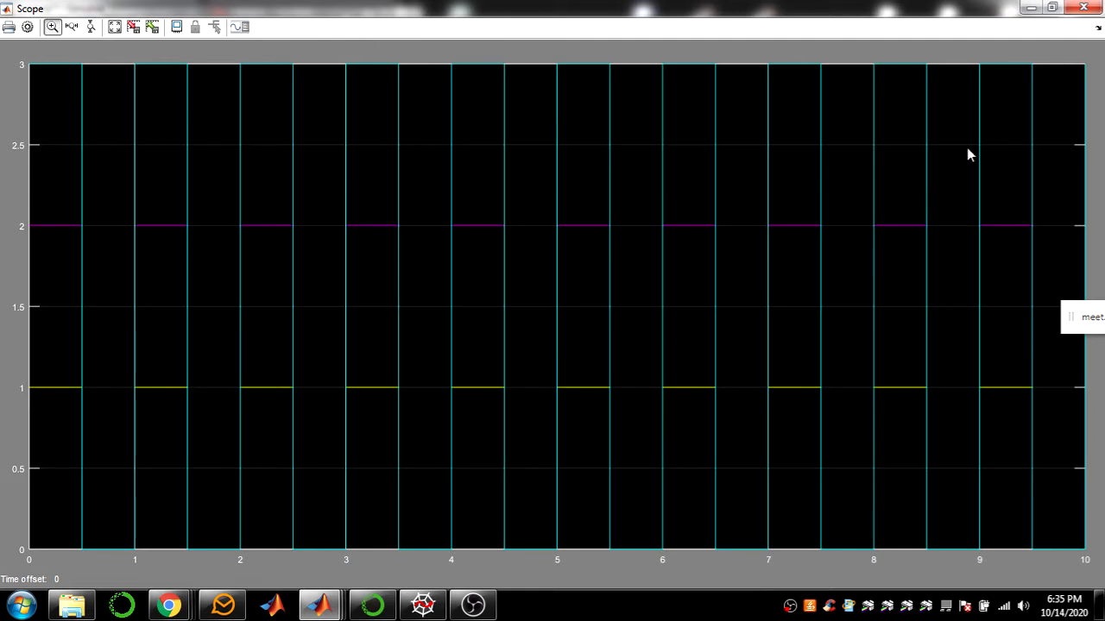
click(1084, 8)
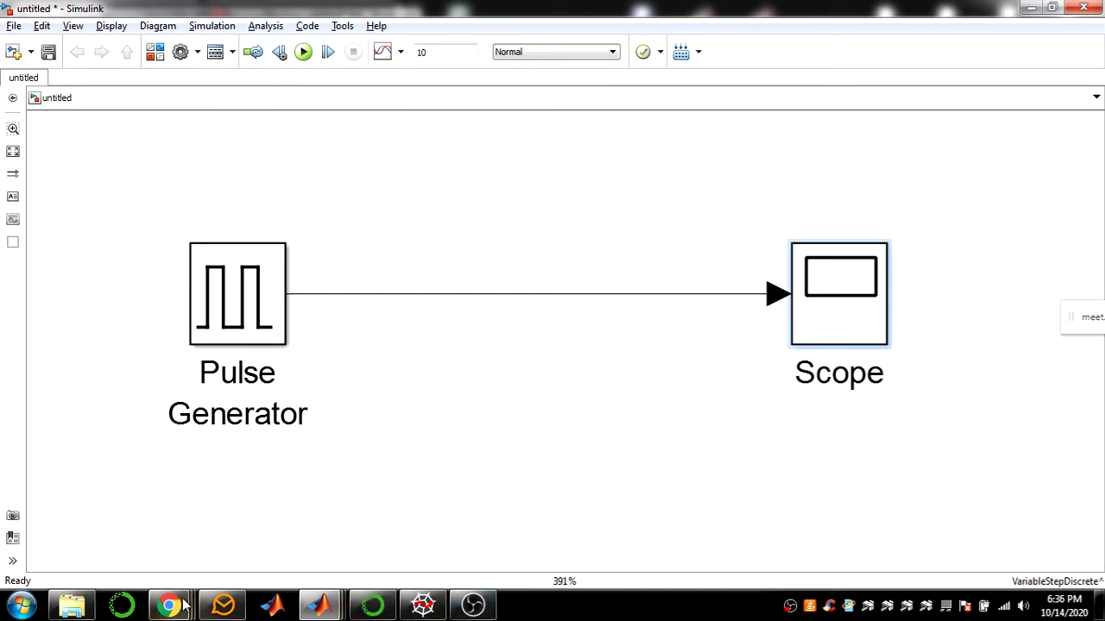
Add a Demux block from the Signal Routing library below the signal line and set its number of outputs to 3
mouse_move(321, 604)
click(270, 527)
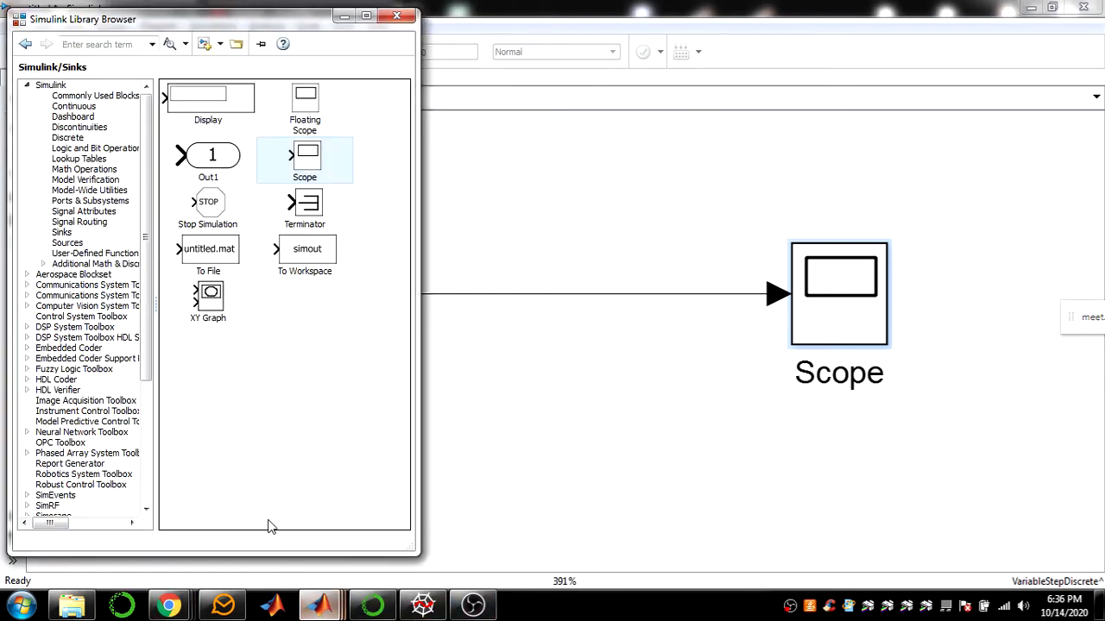
click(89, 223)
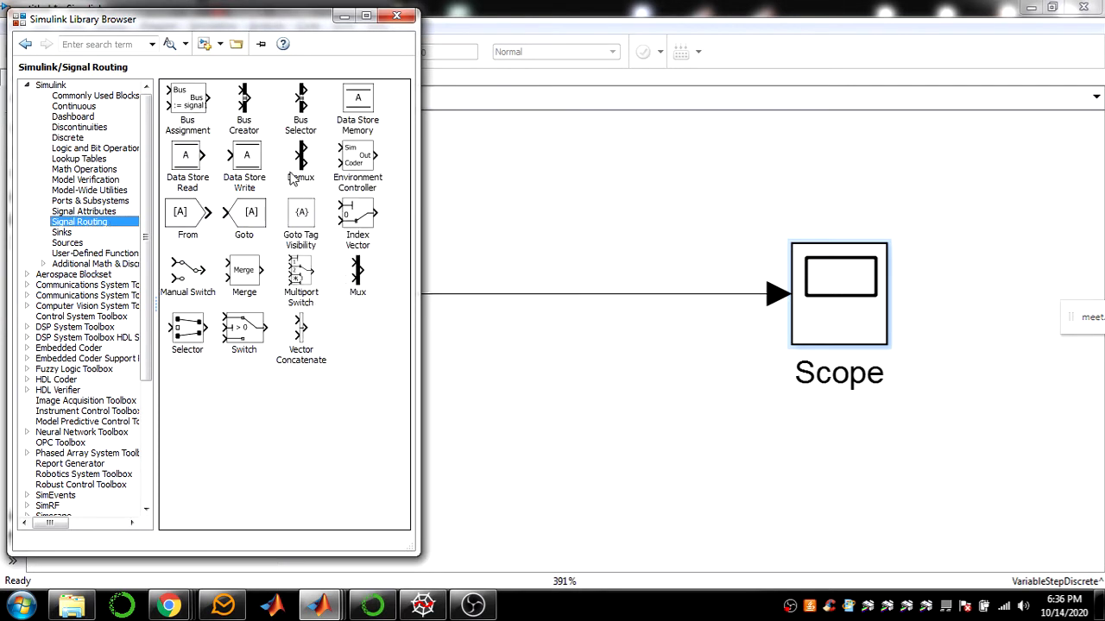
drag(301, 164, 578, 436)
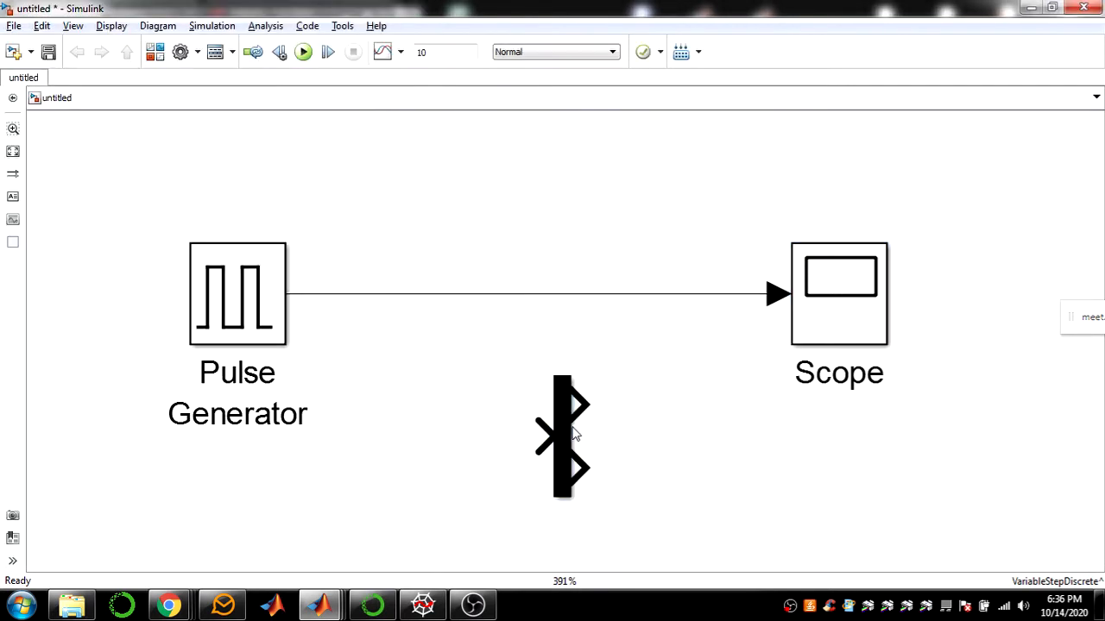
click(630, 495)
double_click(570, 456)
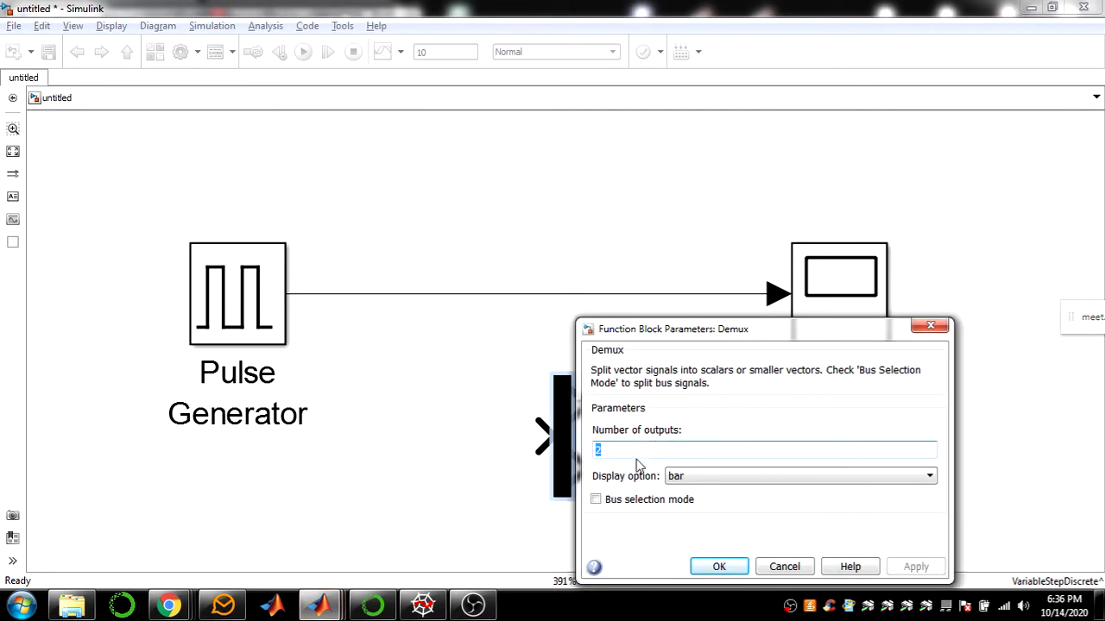
text(3)
click(704, 563)
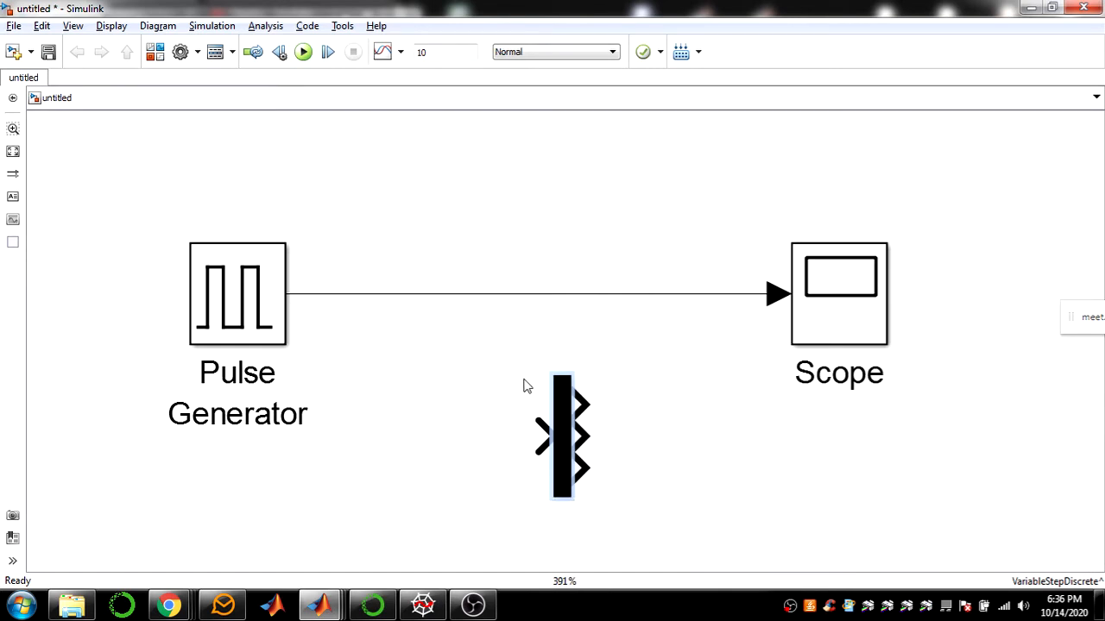
Copy the Scope block below the original and set the copy's number of axes to 3
click(835, 312)
drag(835, 312, 843, 449)
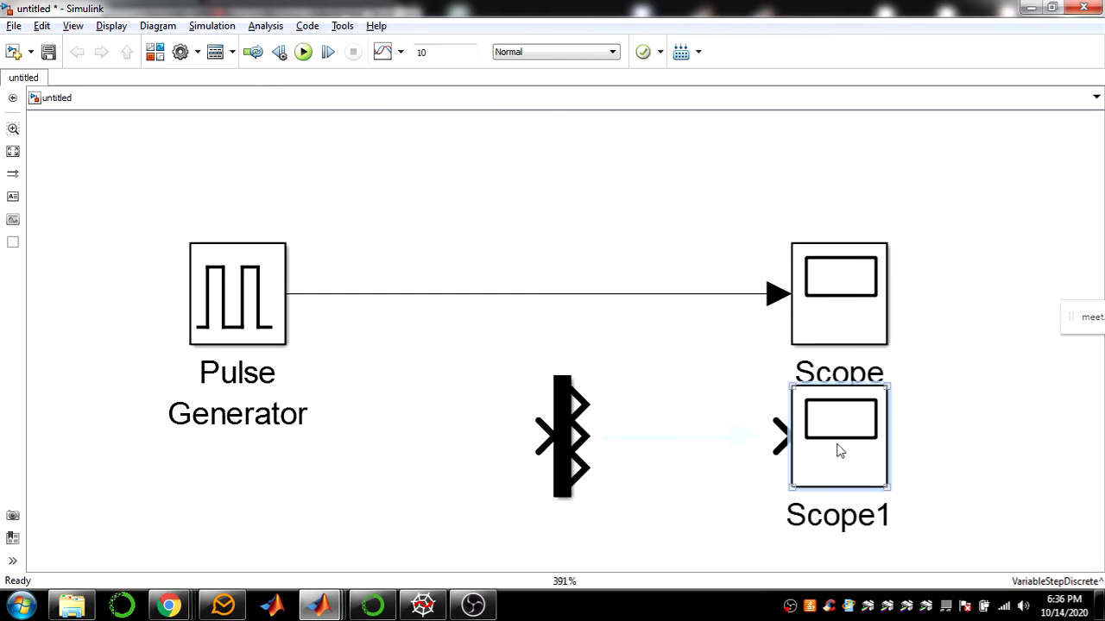
double_click(840, 450)
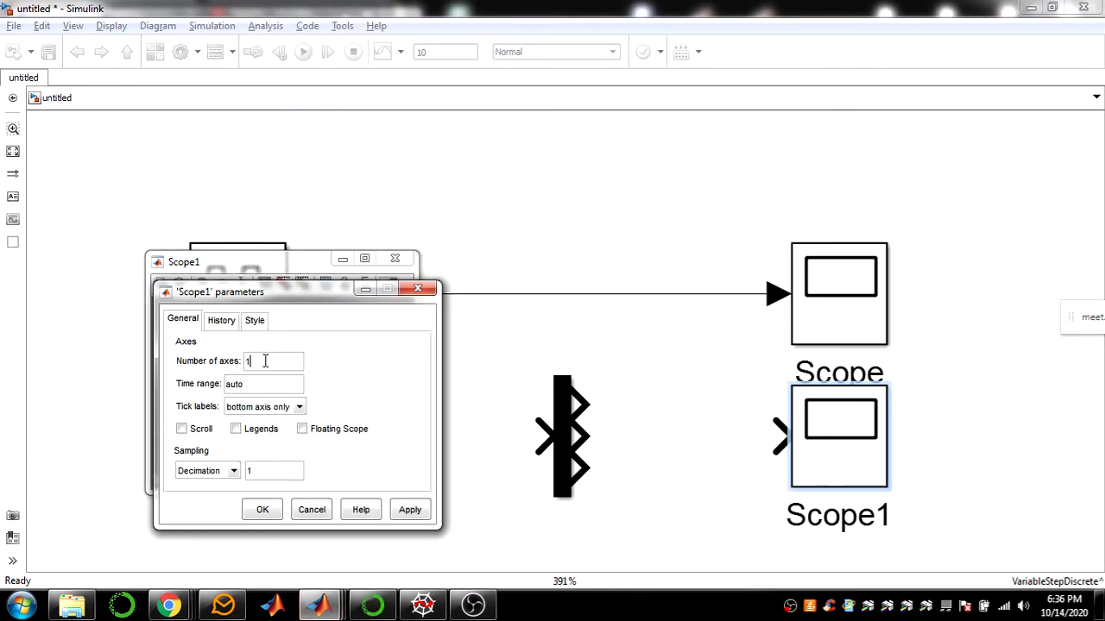
text(3)
click(262, 510)
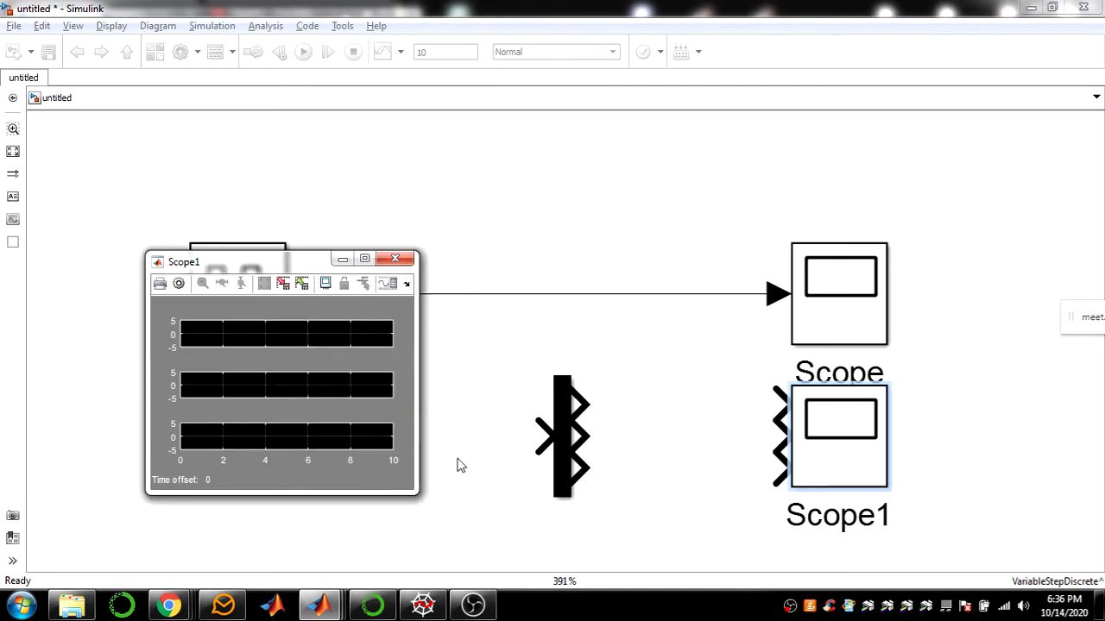
click(395, 260)
Branch the Pulse Generator signal into the Demux input and connect the Demux's three outputs to Scope1
mouse_move(537, 435)
mouse_down()
mouse_move(506, 419)
mouse_move(463, 338)
mouse_move(475, 295)
mouse_up()
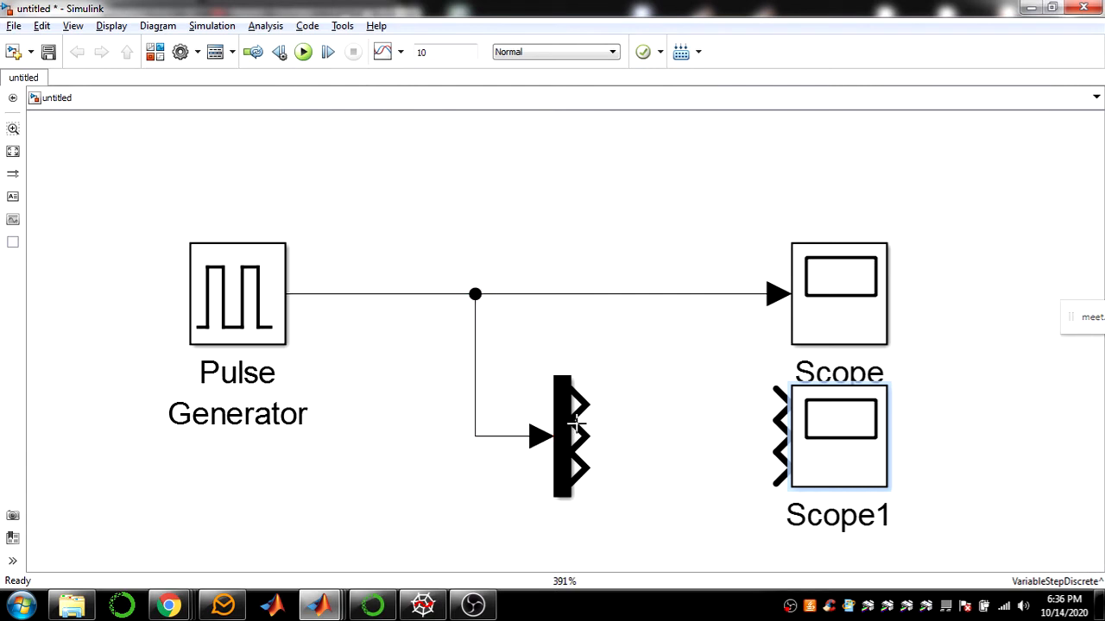
click(576, 425)
click(561, 434)
ctrl+click(831, 436)
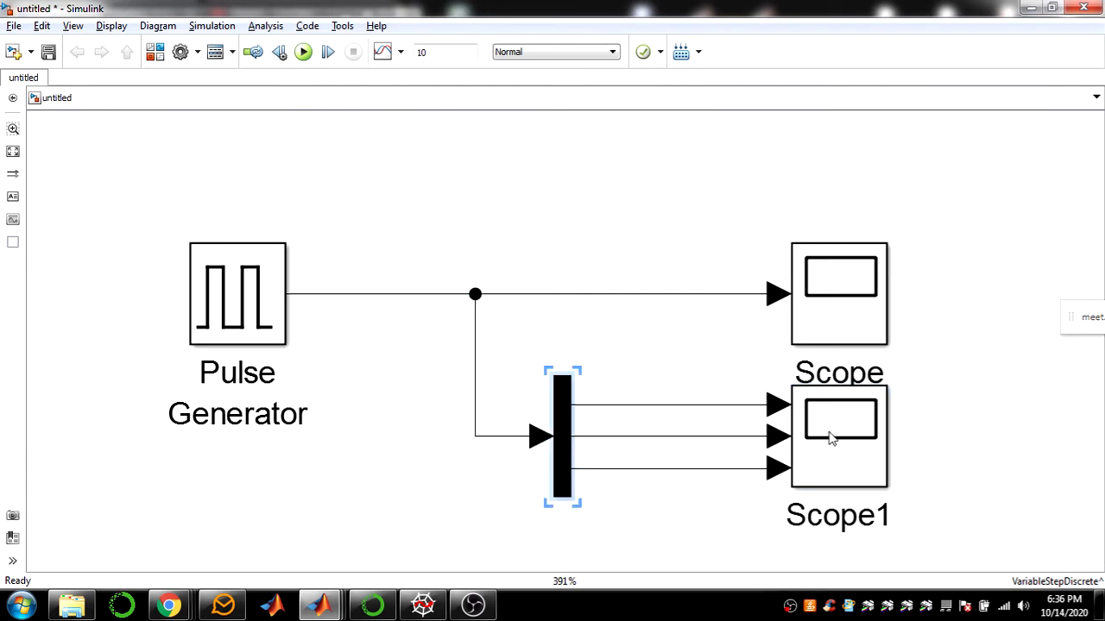
Run the simulation, examine the three separated pulse signals autoscaled in Scope1, and close the scope window
click(303, 52)
double_click(821, 422)
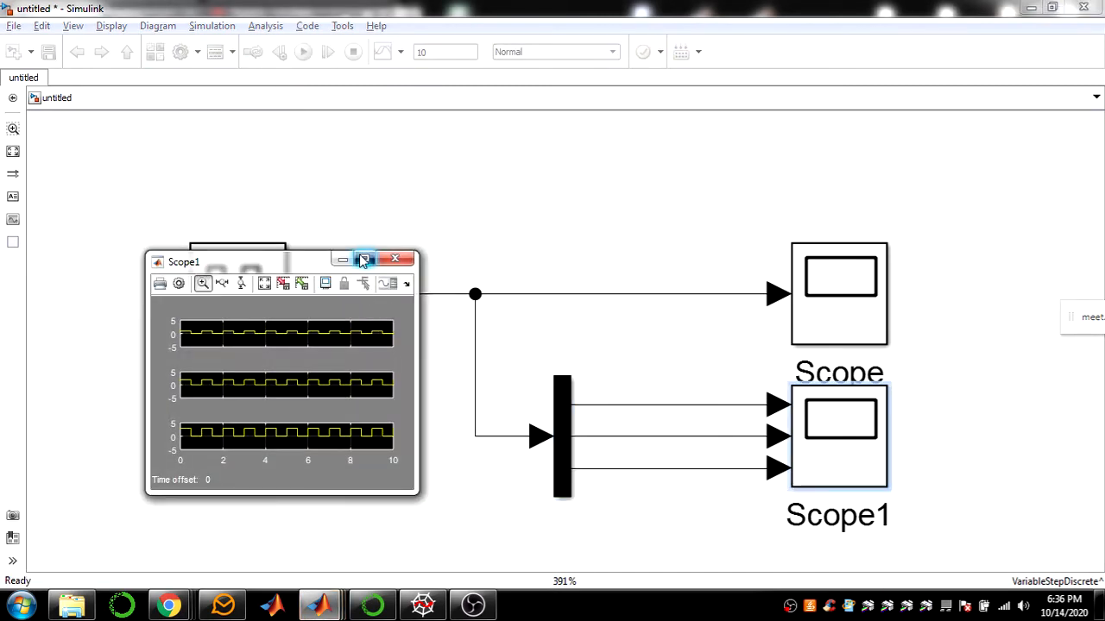
click(365, 258)
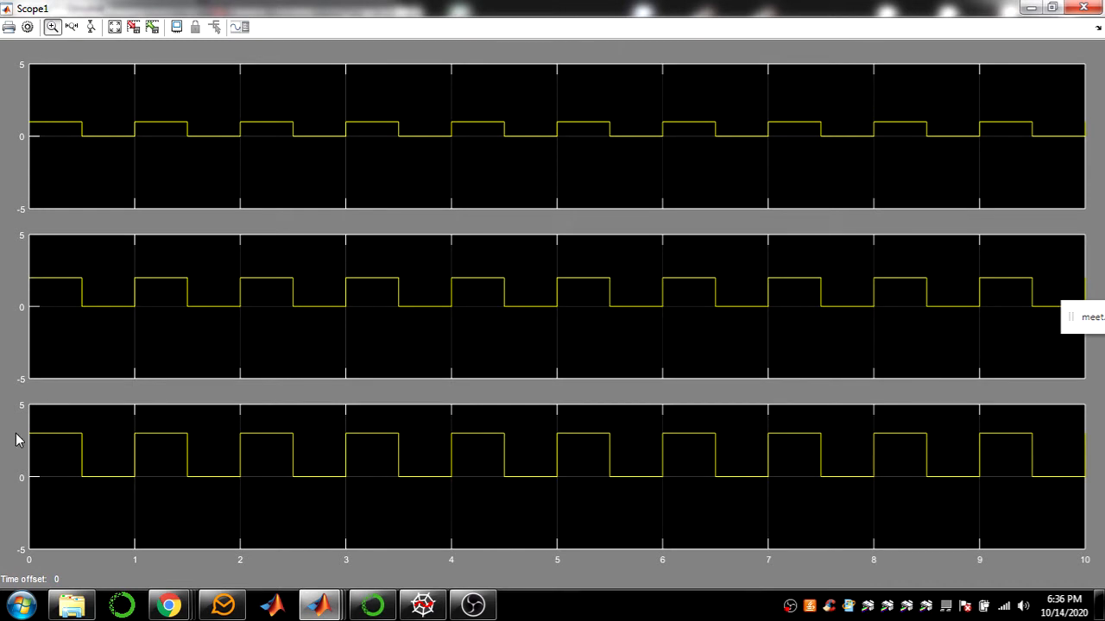
click(115, 27)
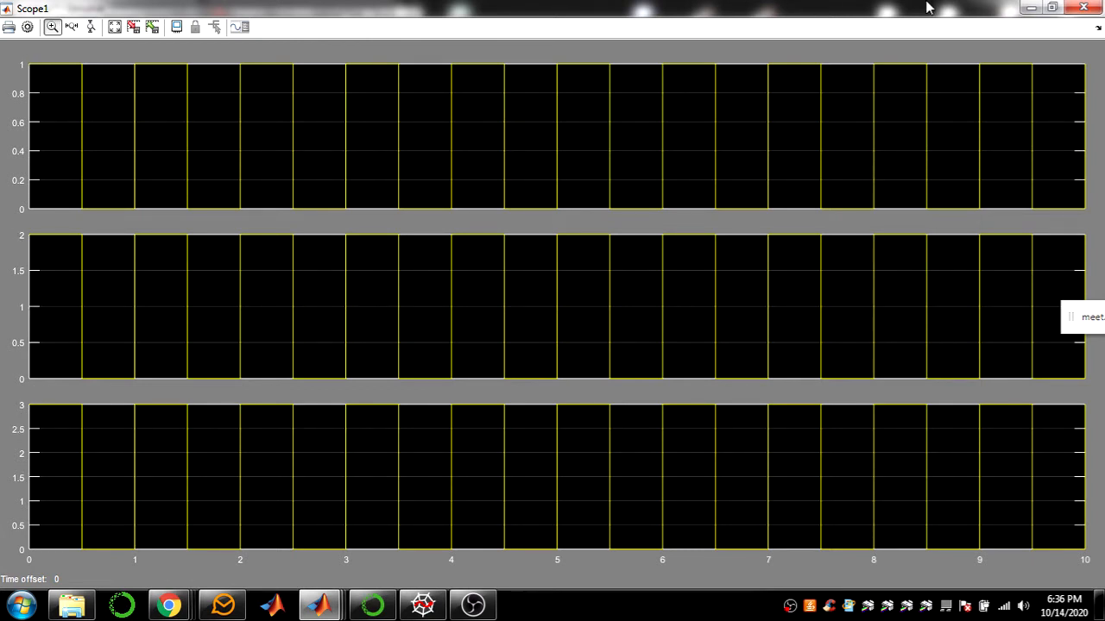
click(1083, 7)
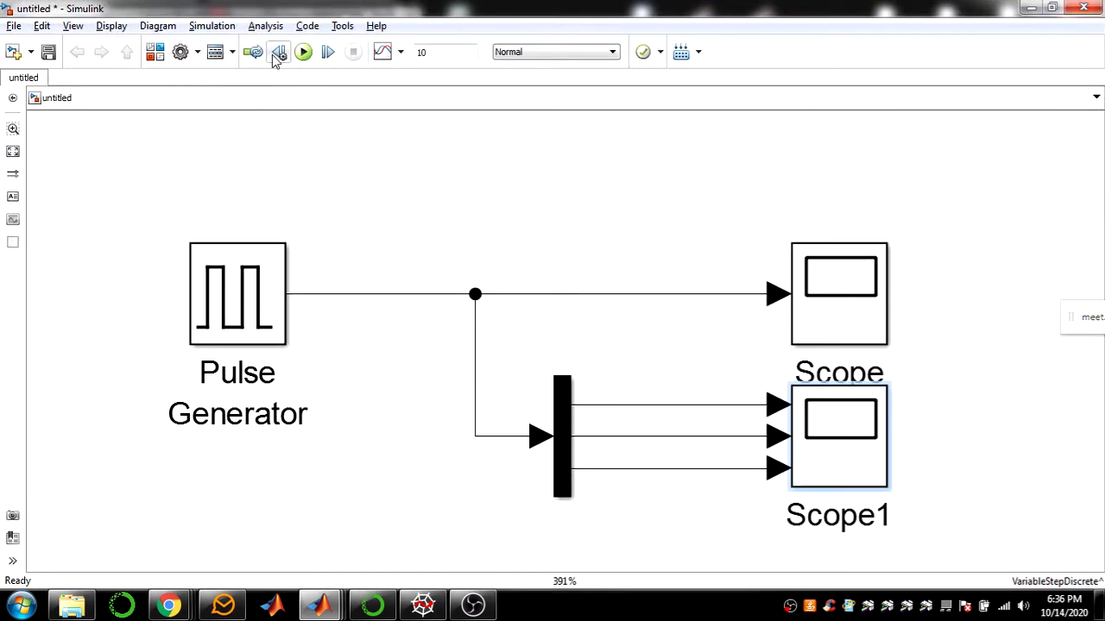
Set the Pulse Generator's pulse width to 75% of the period and its amplitude to 2
double_click(233, 312)
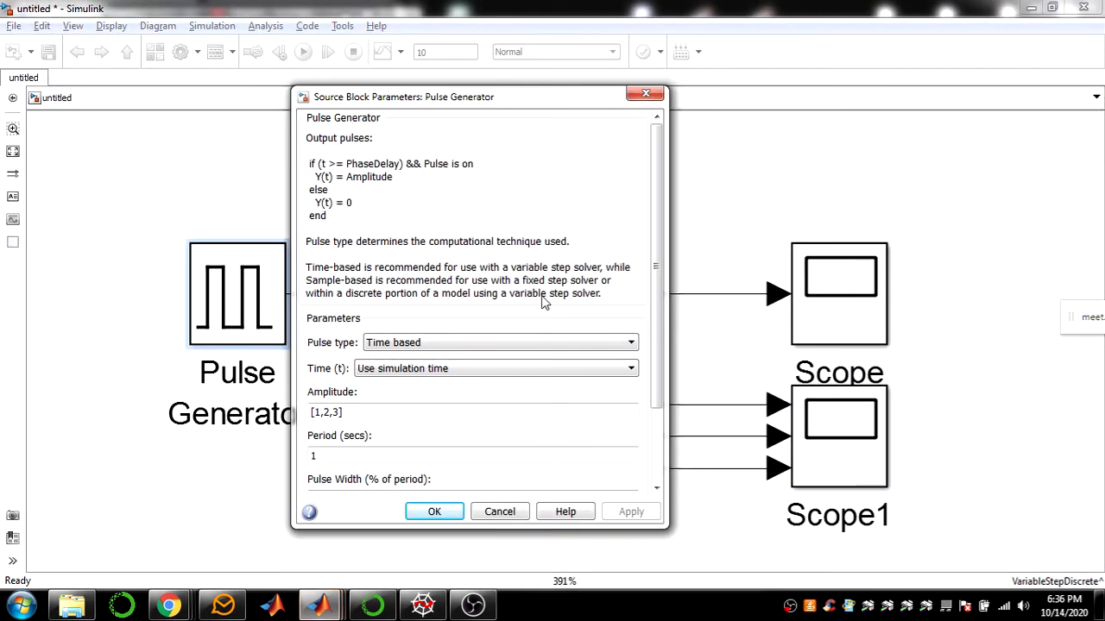
drag(657, 268, 667, 363)
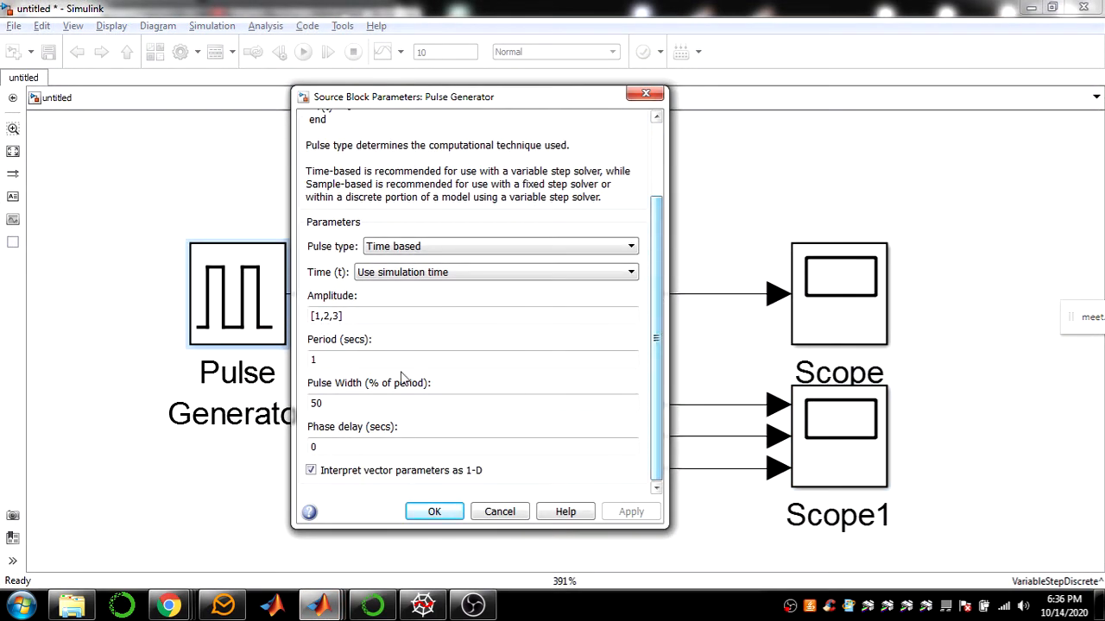
click(350, 360)
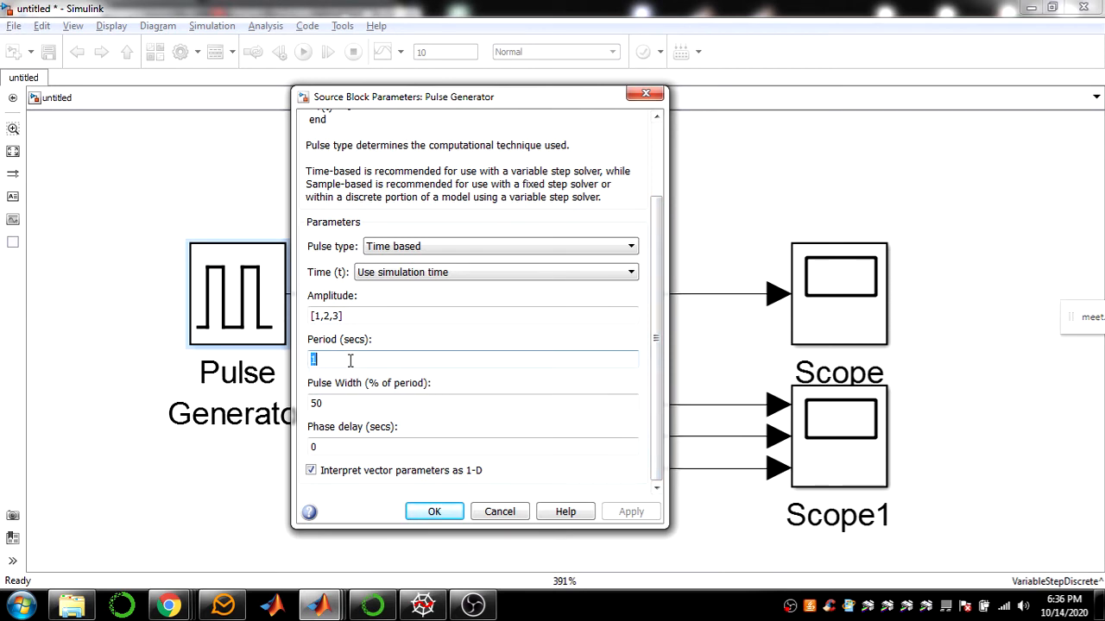
click(349, 409)
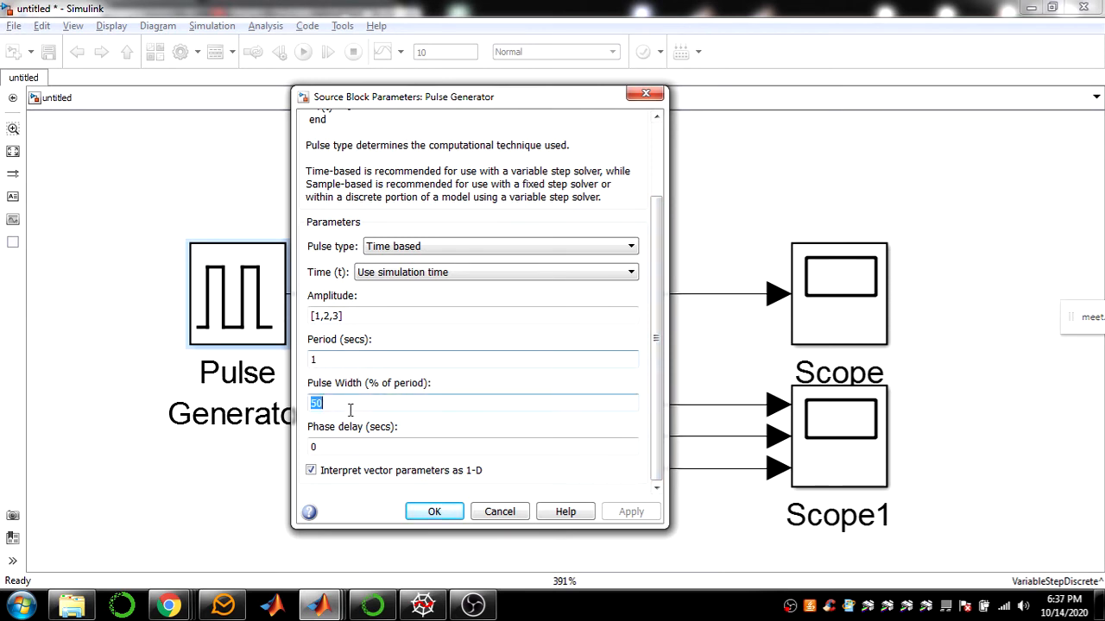
text(5)
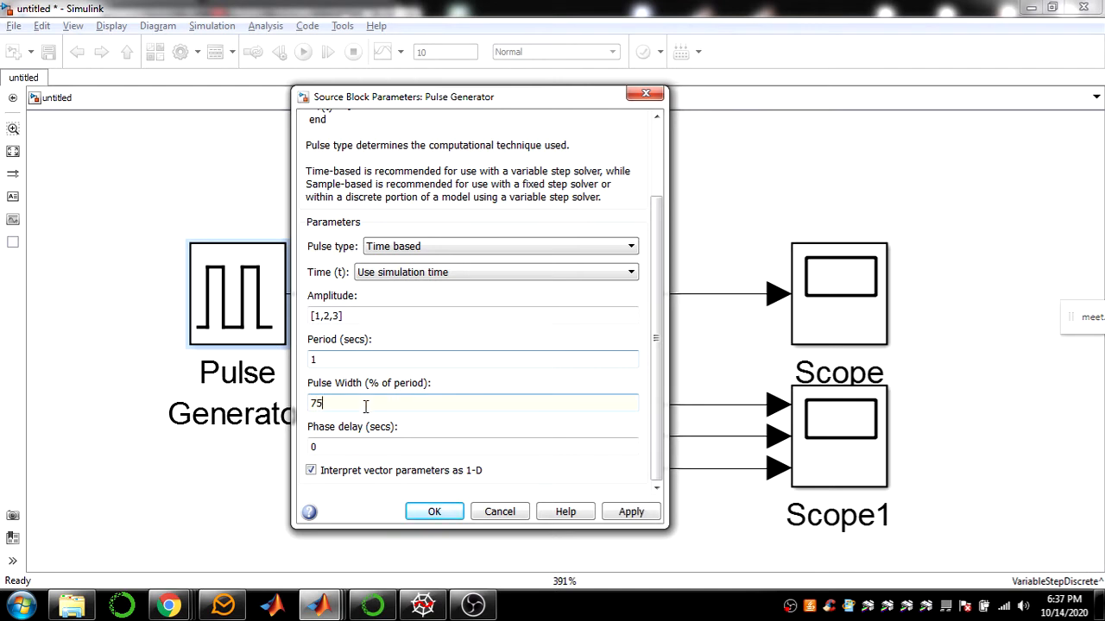
click(364, 324)
key(BackSpace)
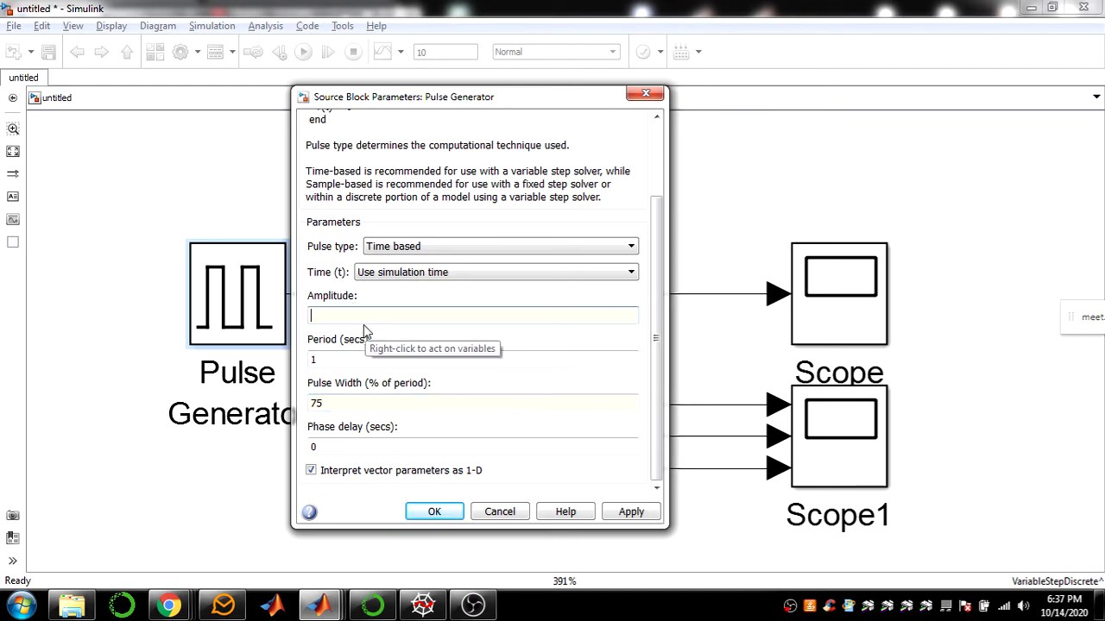
text(2)
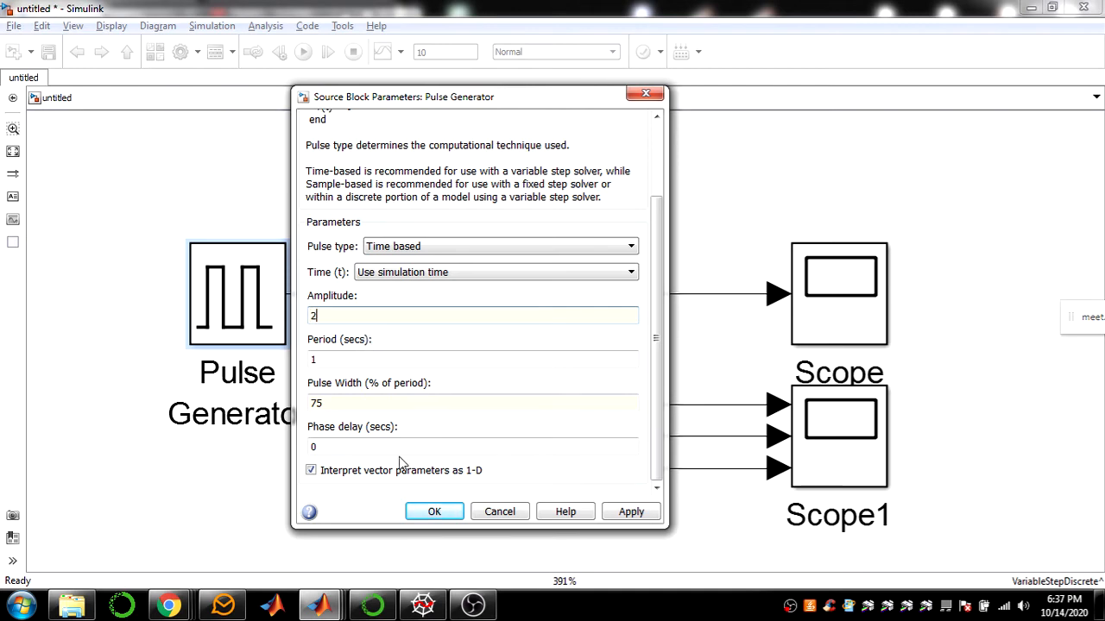
click(423, 513)
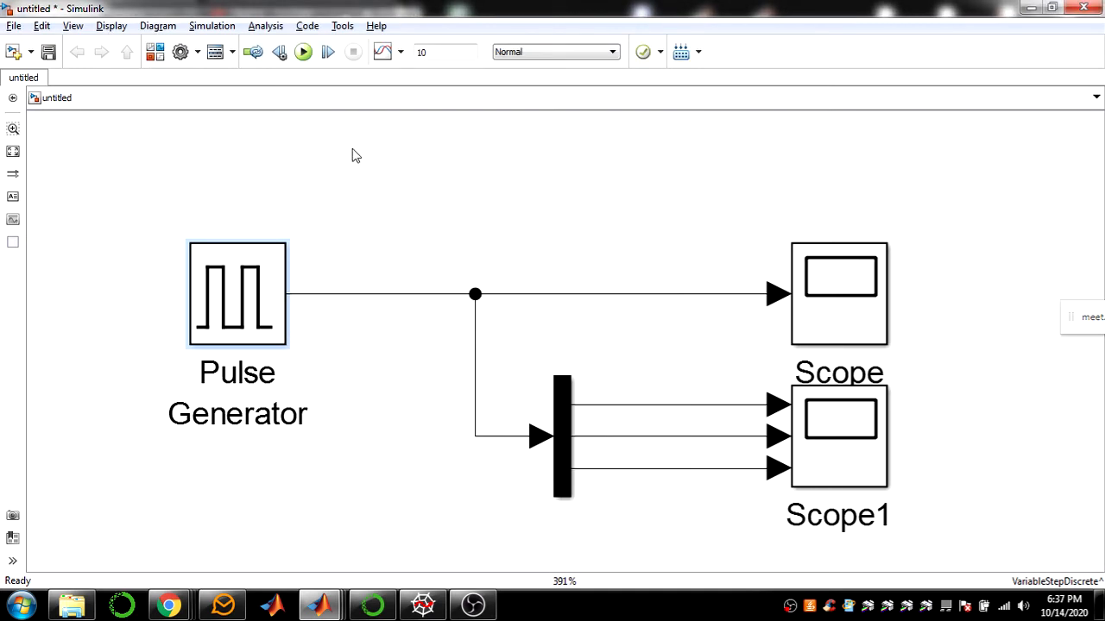
Run the simulation, close the Diagnostic Viewer, and inspect the branch line feeding the Demux
click(304, 52)
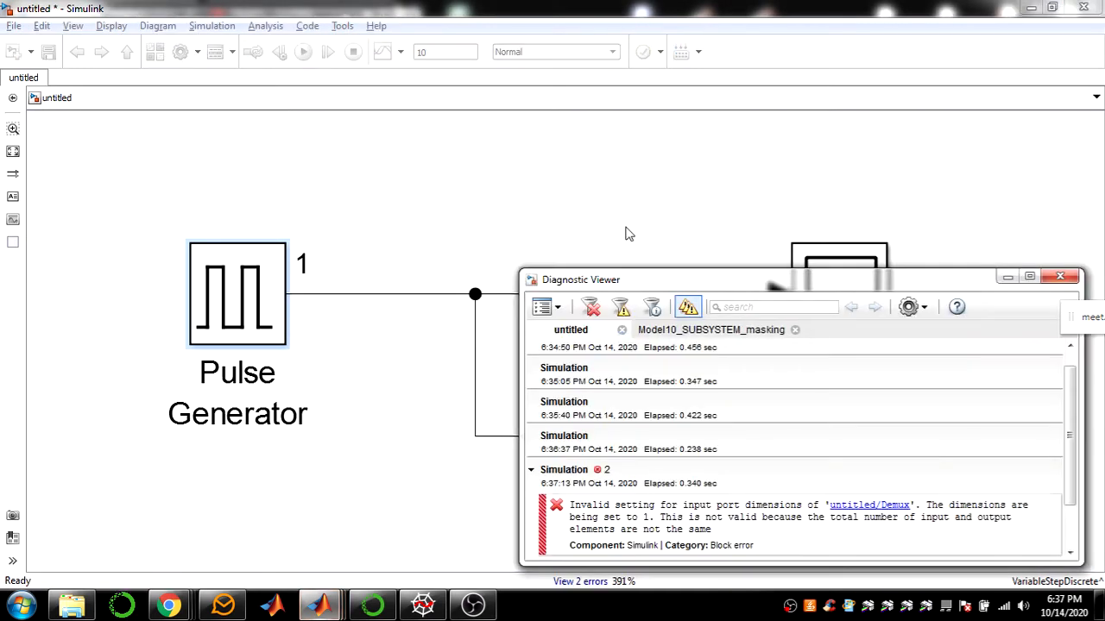
click(1058, 280)
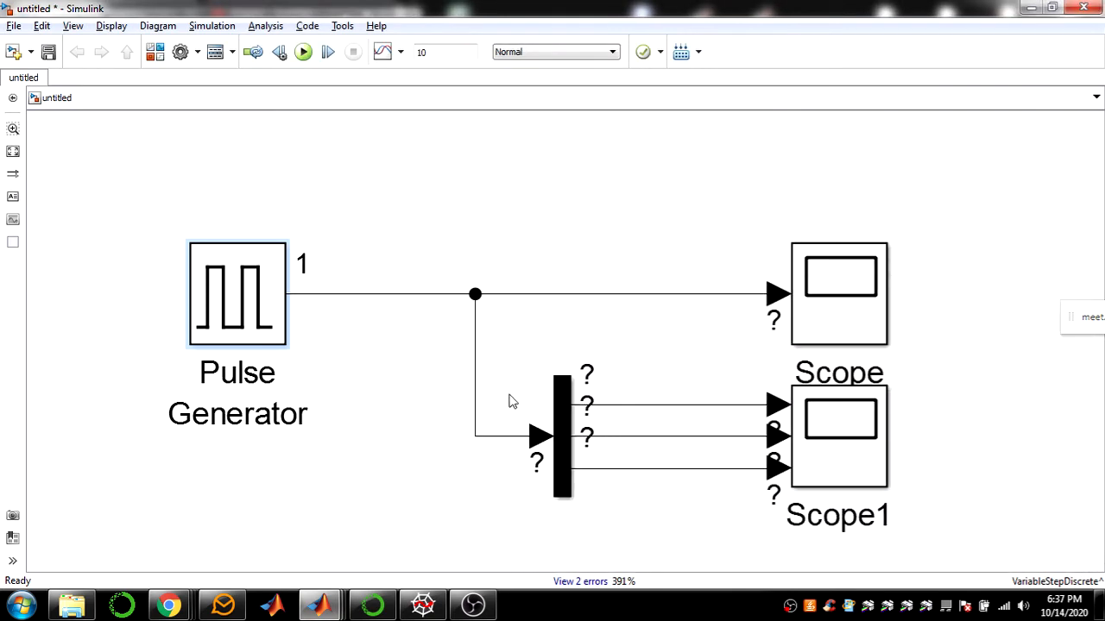
click(478, 389)
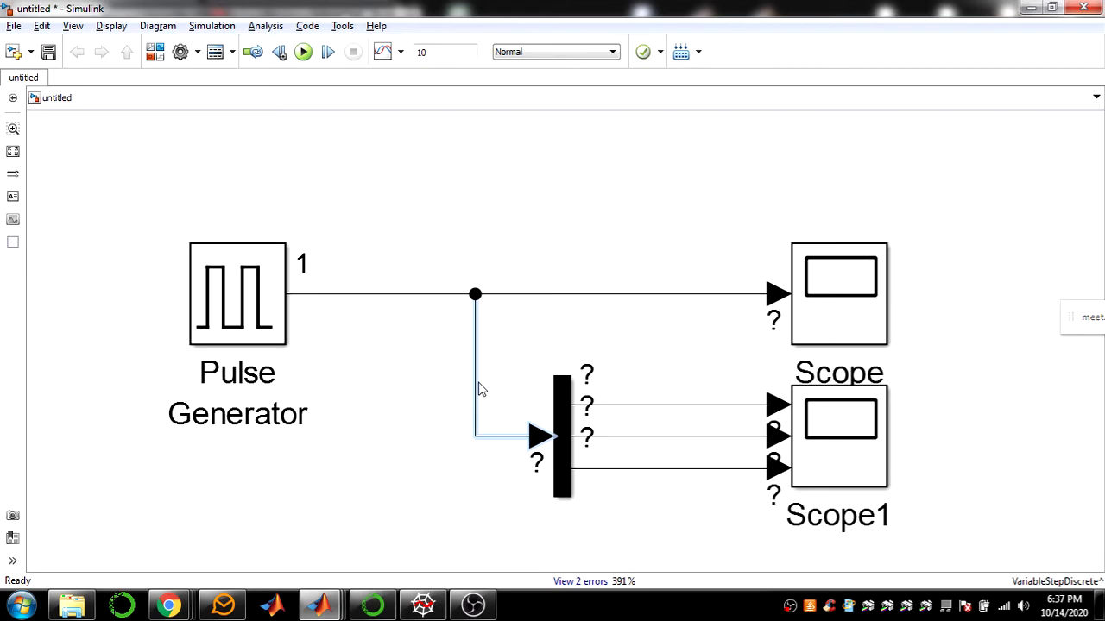
click(449, 389)
Set the Pulse Generator's amplitude to the vector [1,2,3]
click(239, 319)
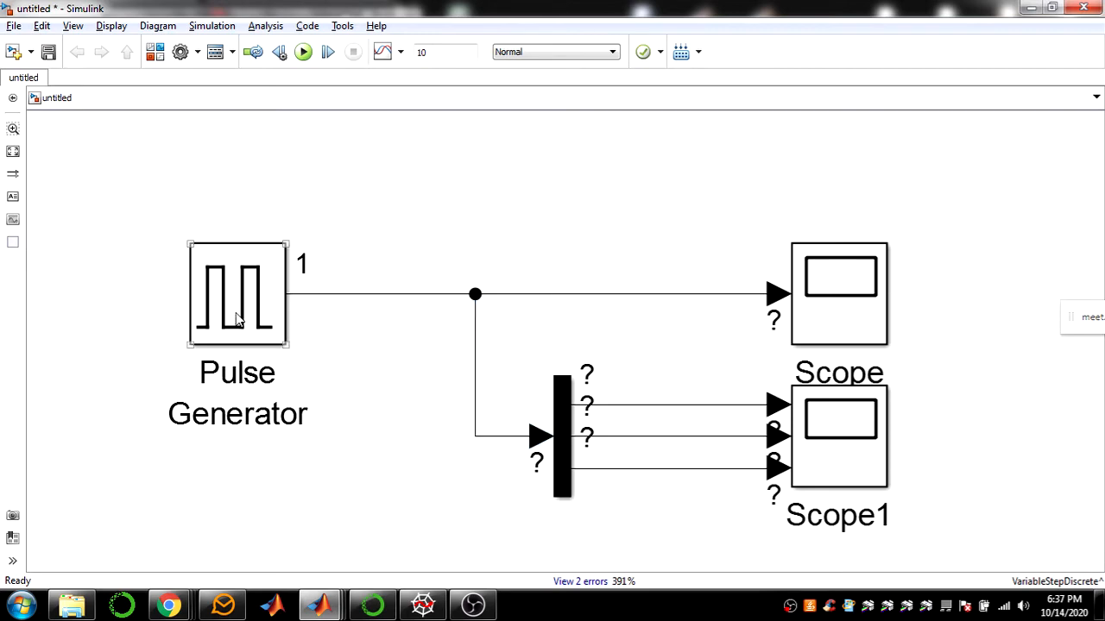
double_click(233, 304)
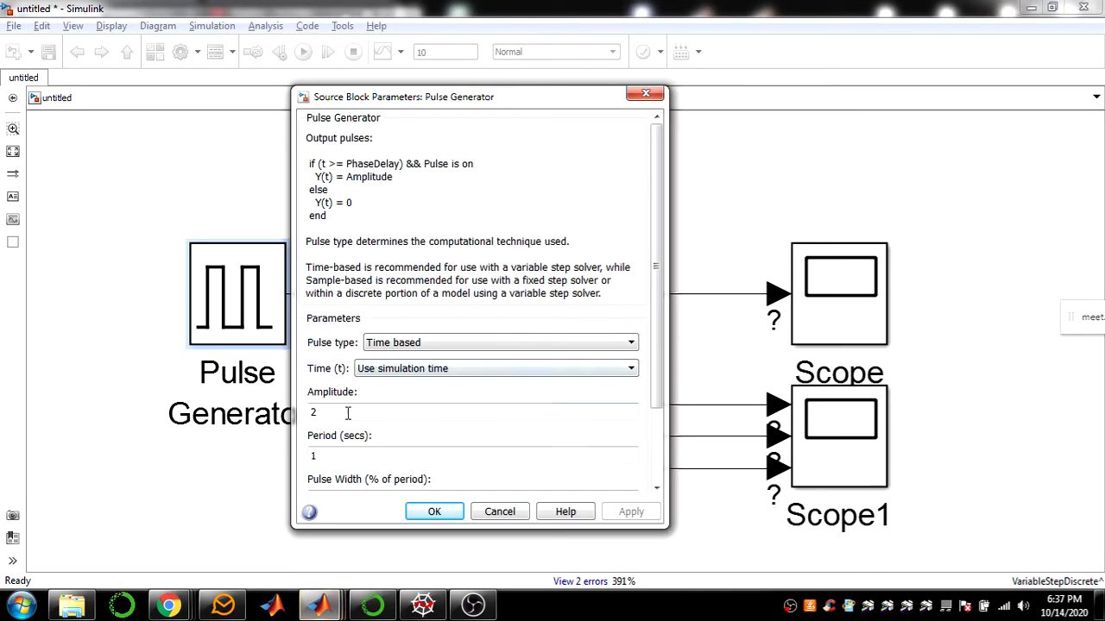
double_click(342, 408)
text([1,2,3)
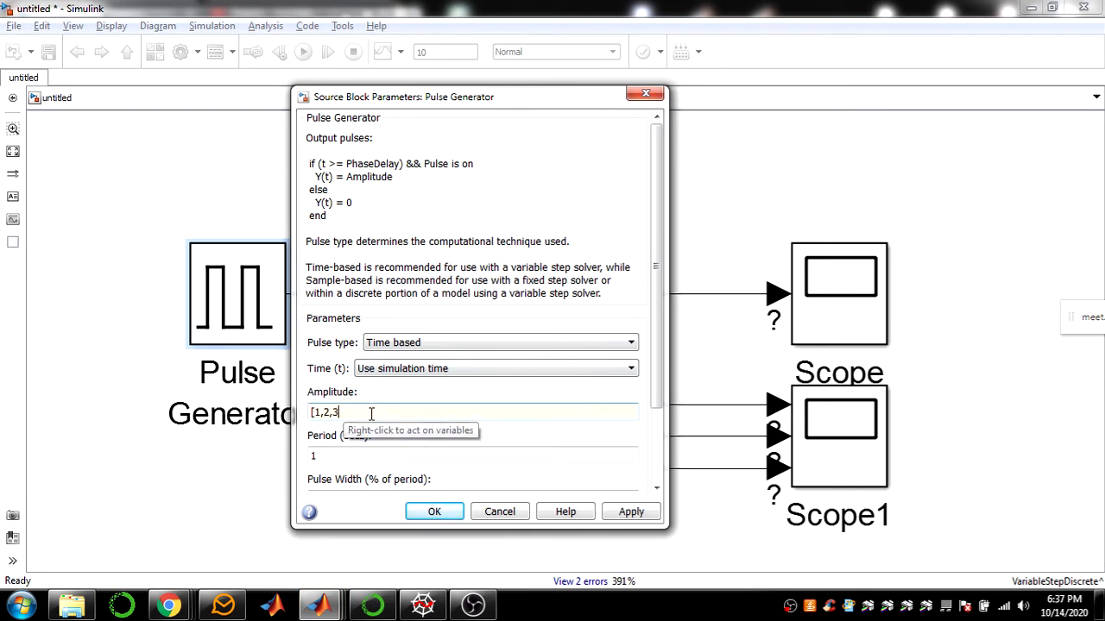
click(434, 512)
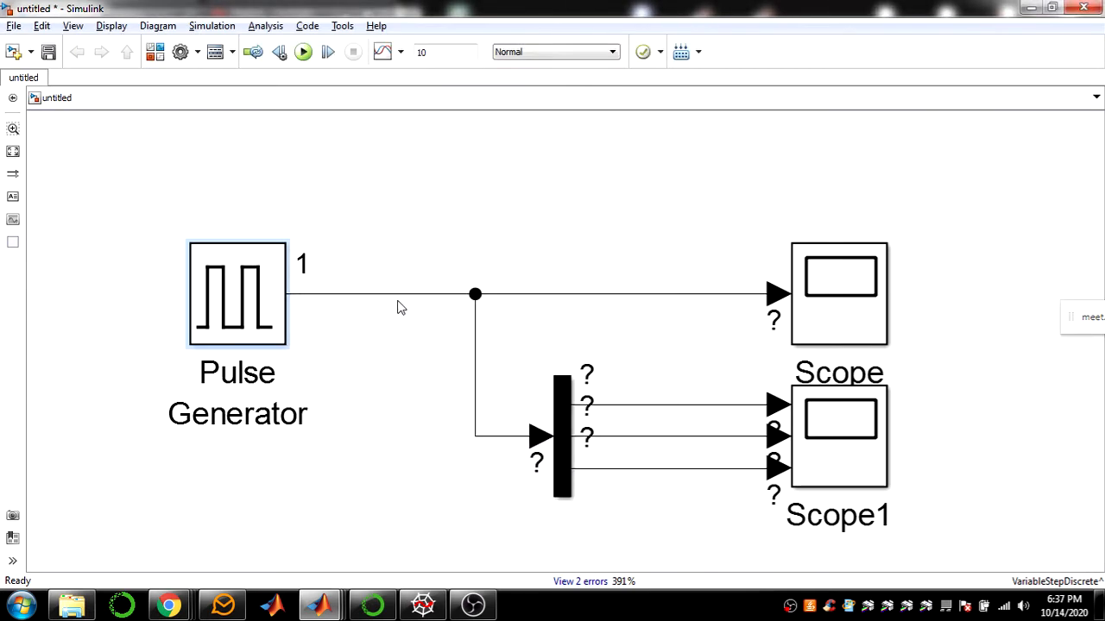
Copy the Pulse Generator and Scope above the originals as a connected pair and move the generator copy closer to its scope
drag(218, 295, 221, 197)
drag(846, 291, 824, 209)
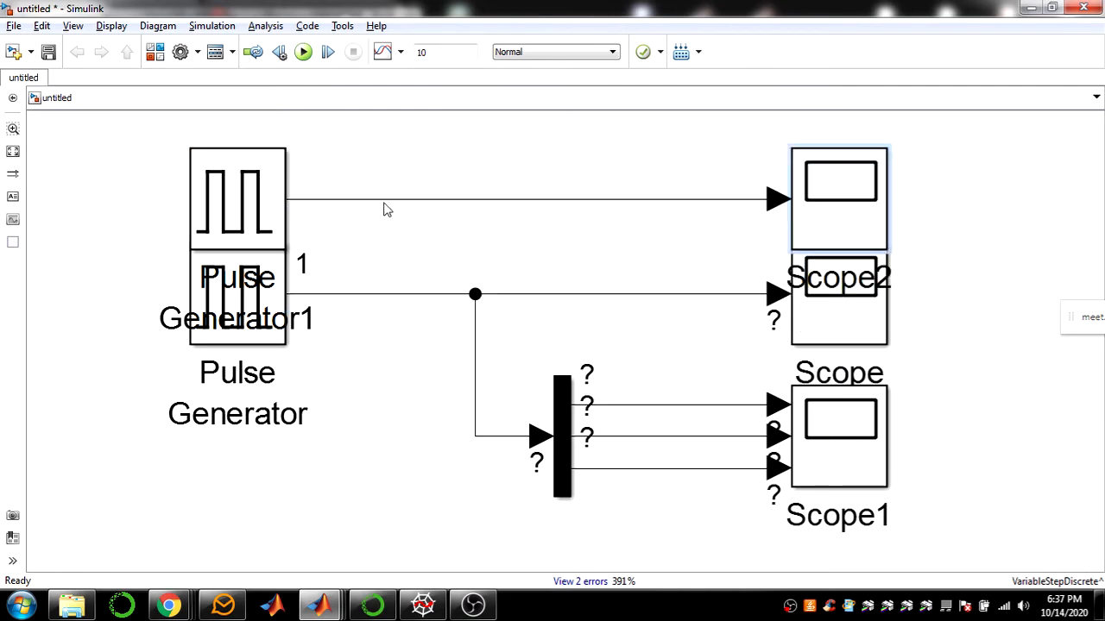
drag(253, 183, 532, 148)
Set Pulse Generator1's amplitude to 2 and move Scope2 up so the connecting line runs straight
double_click(537, 166)
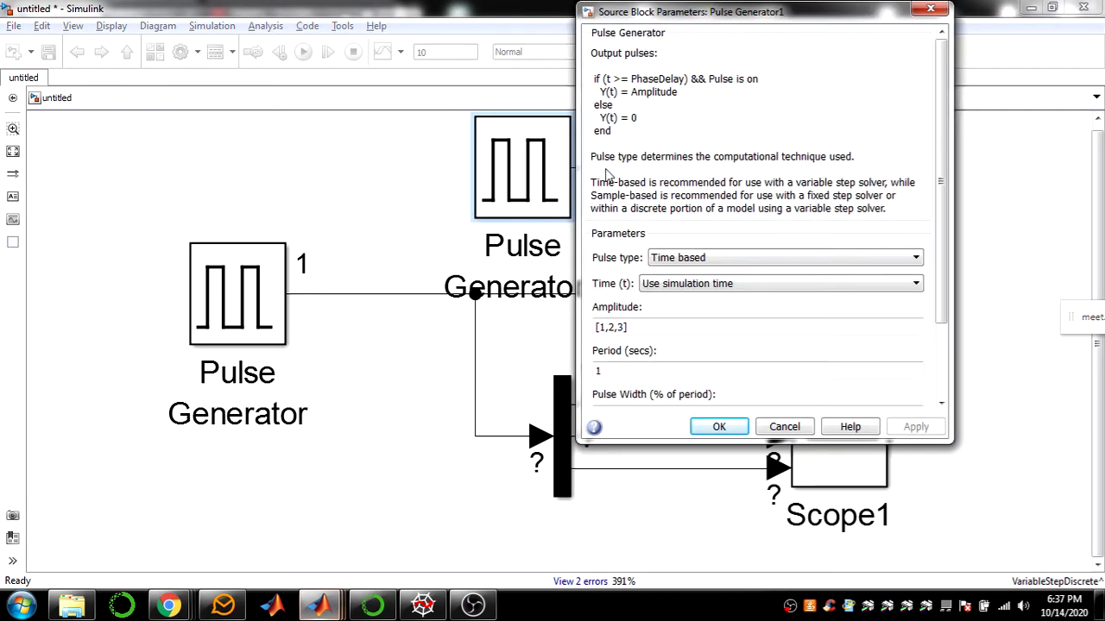
double_click(620, 326)
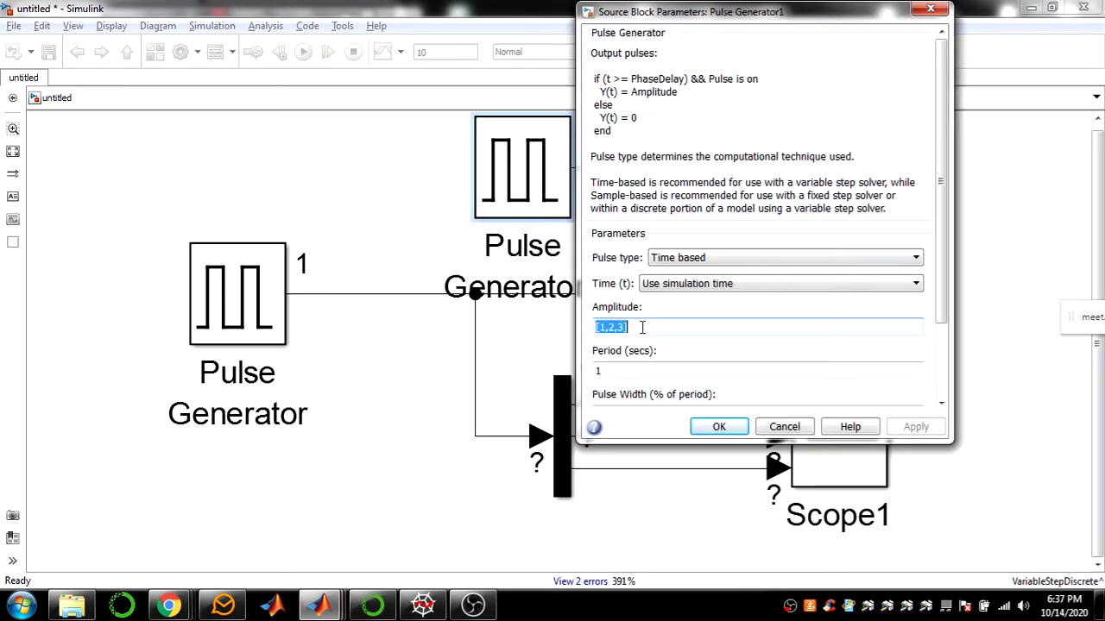
text(2)
click(718, 426)
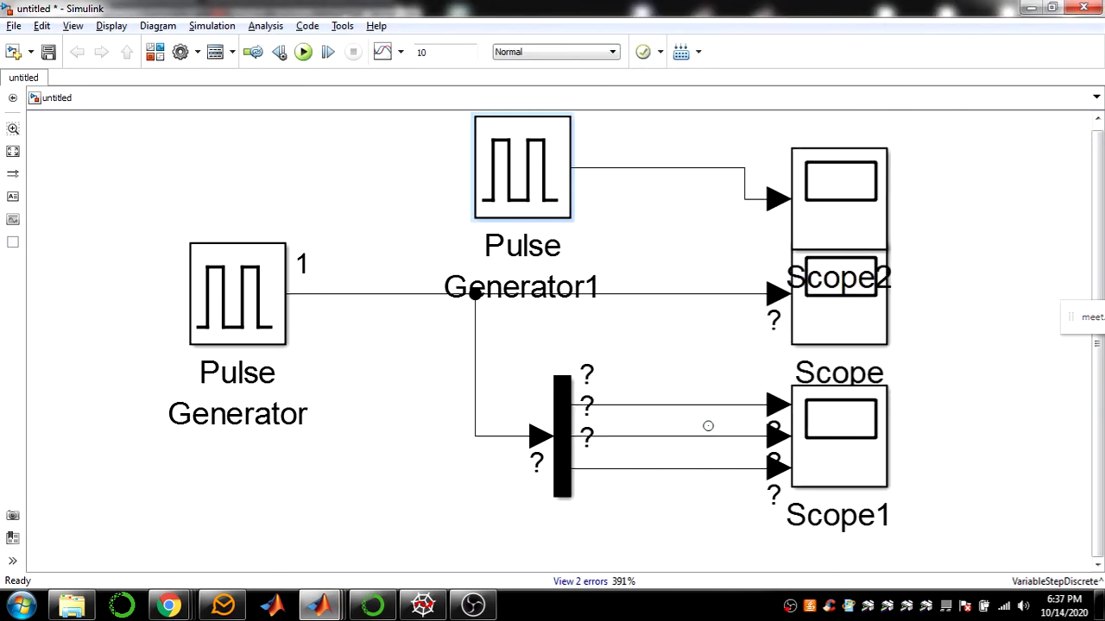
drag(826, 180, 820, 153)
Set Pulse Generator1's period to 2 seconds
double_click(548, 178)
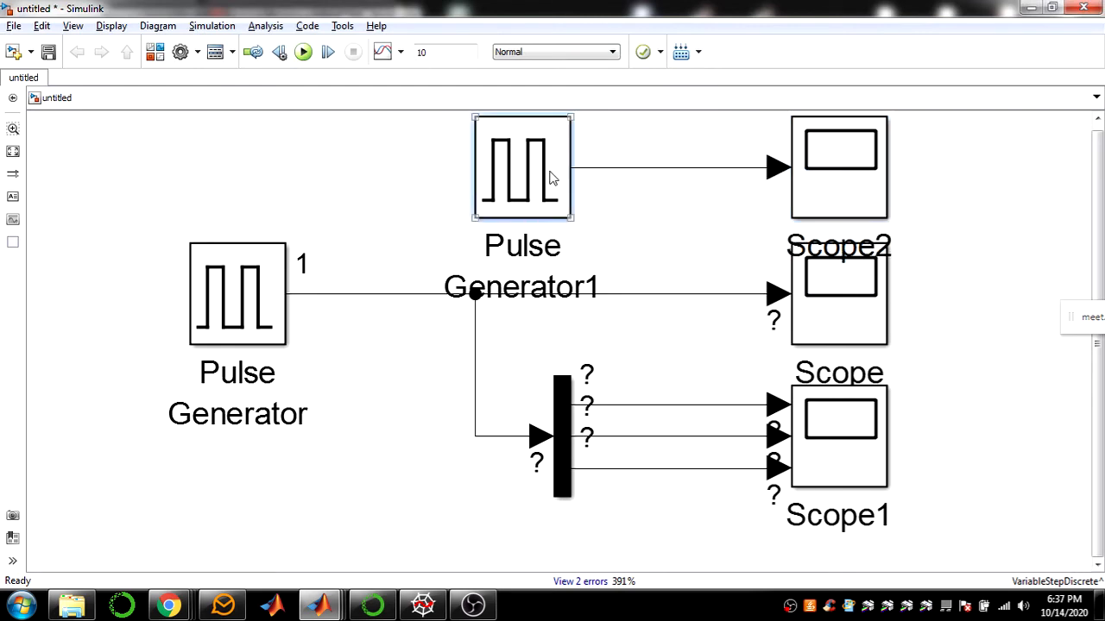
scroll(671, 308, down, 3)
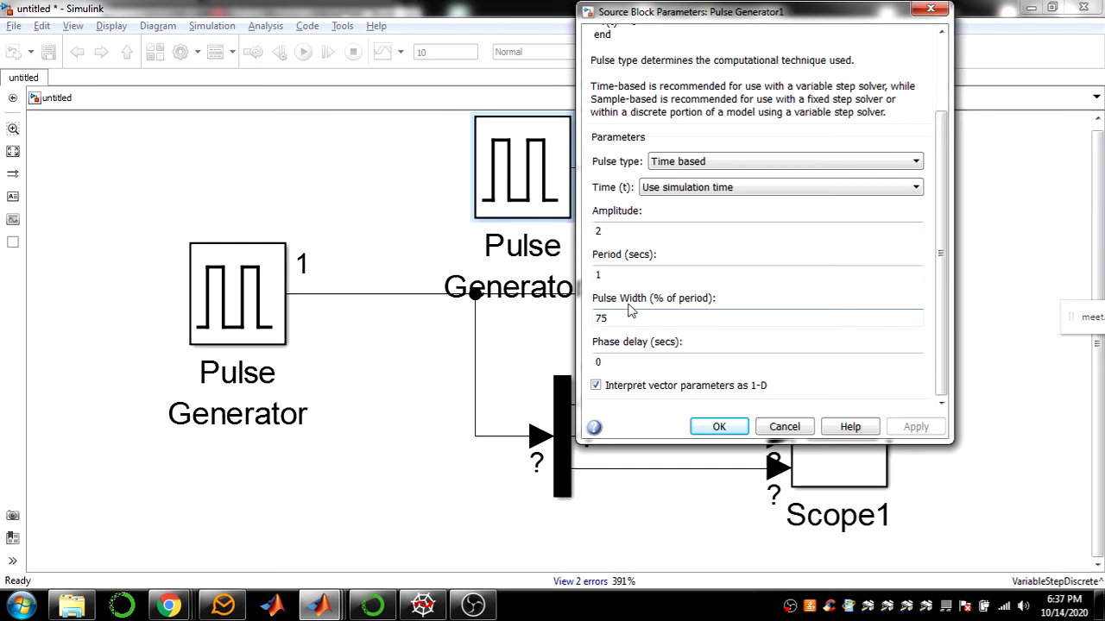
click(712, 431)
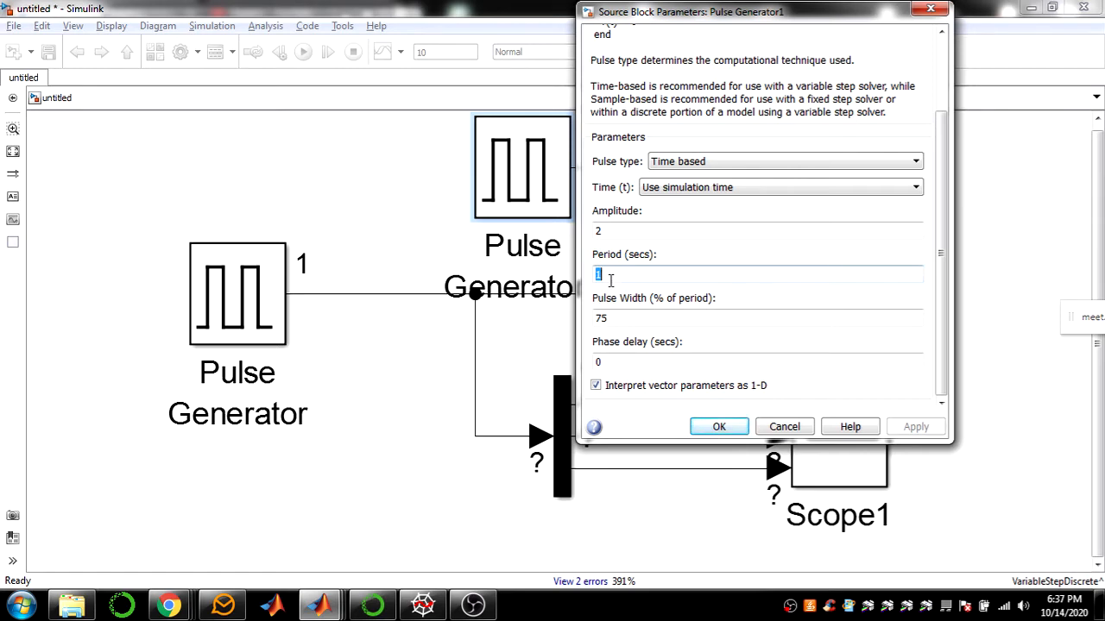
text(2)
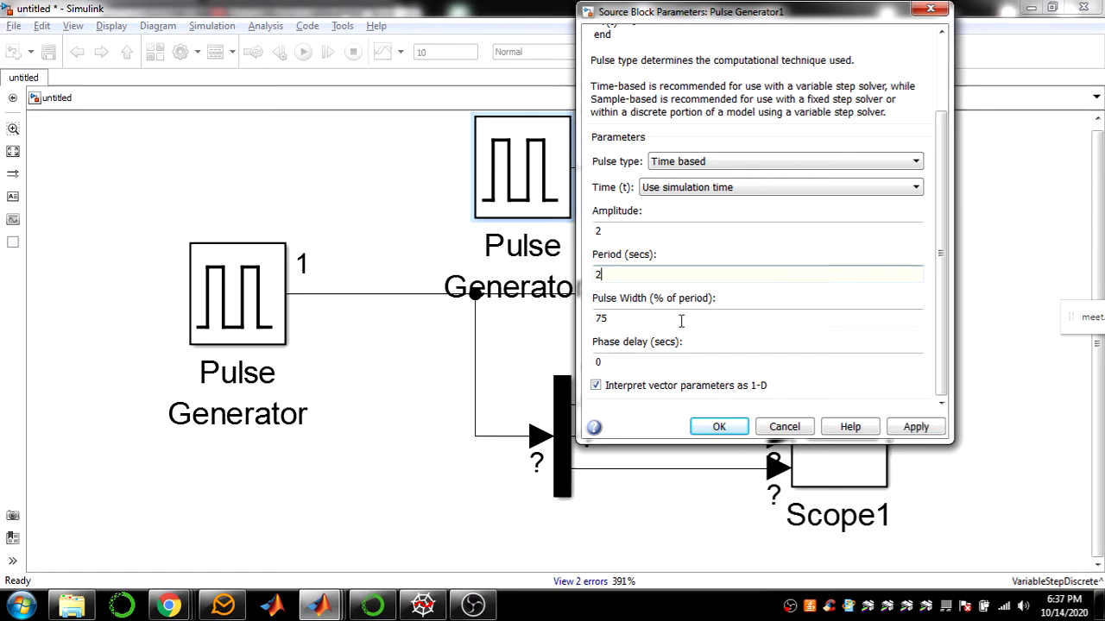
click(713, 424)
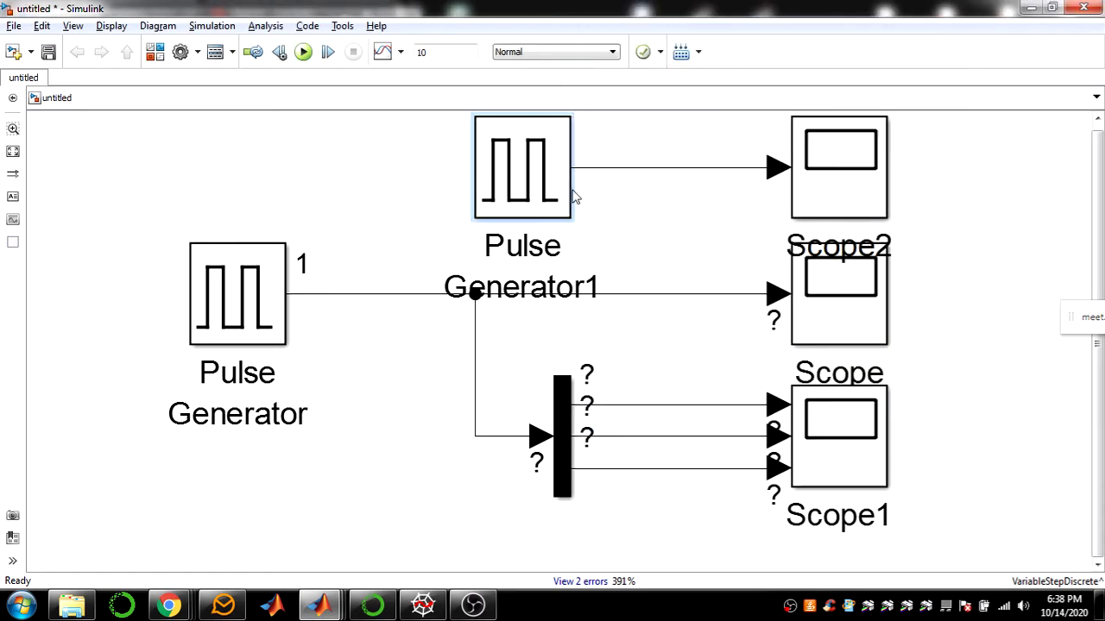
Review Pulse Generator1's parameters, briefly switching to the Google Meet call in Chrome and back, and close the parameter dialog
double_click(540, 185)
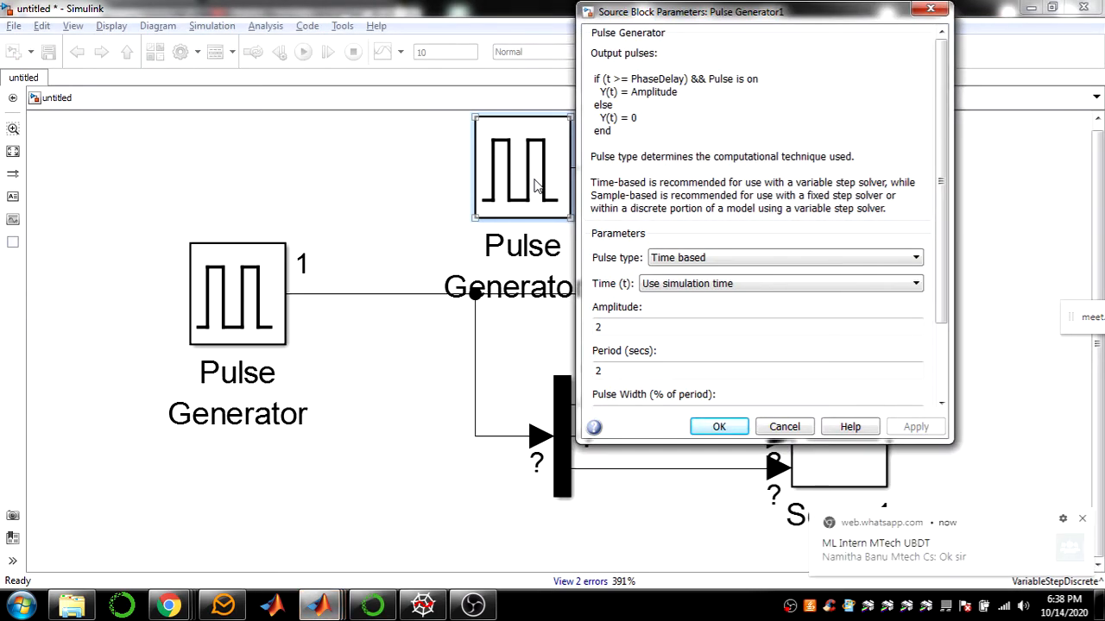
click(1086, 520)
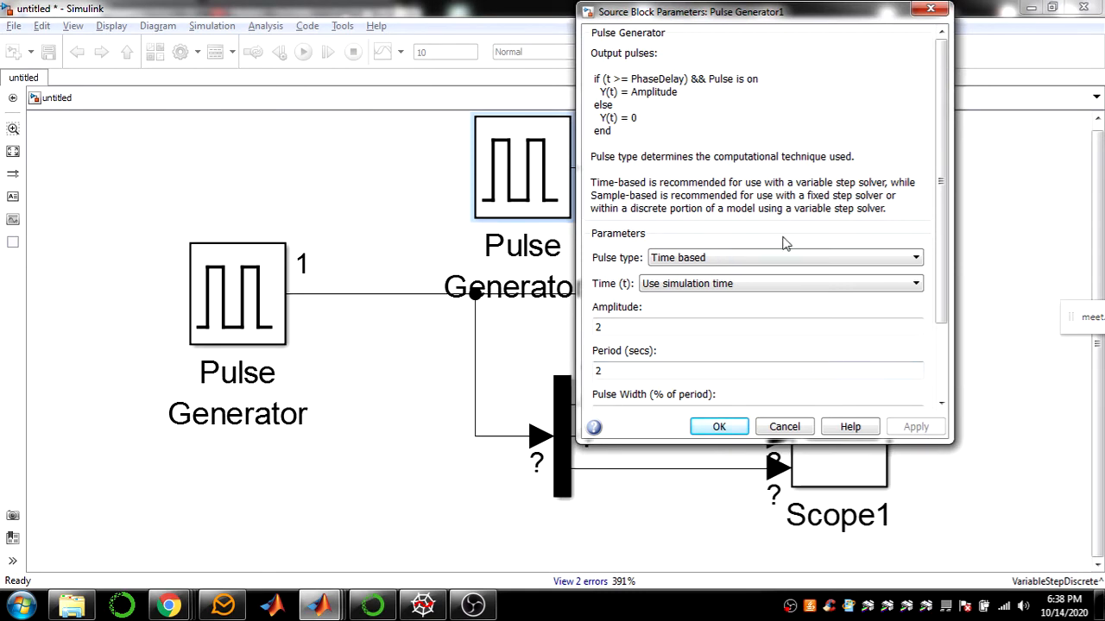
drag(942, 225, 942, 321)
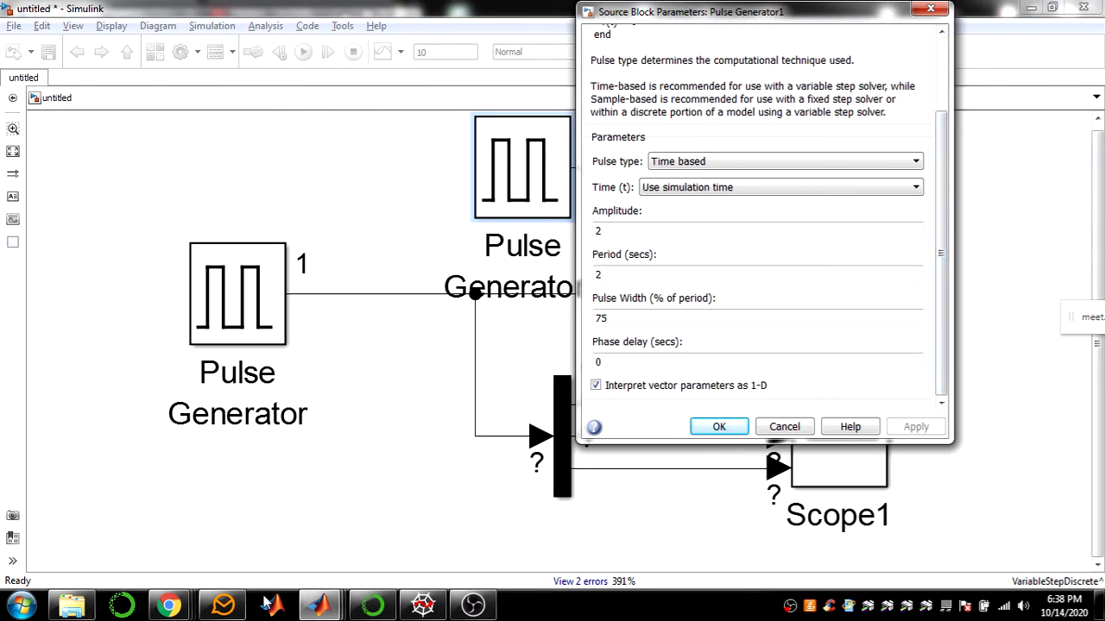
mouse_move(170, 604)
click(246, 527)
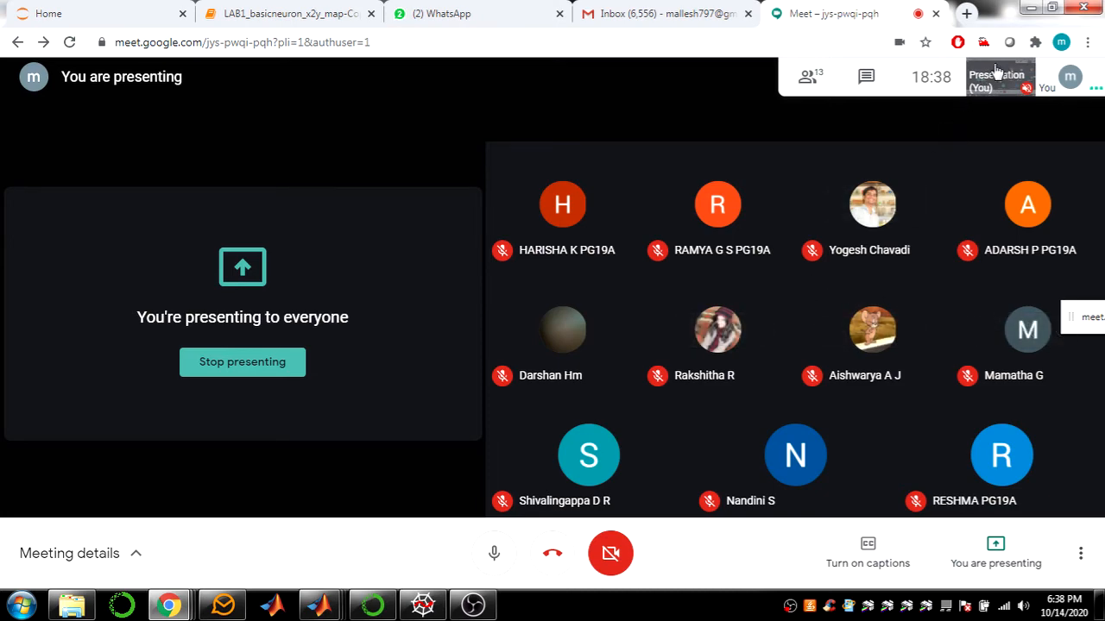
click(1029, 11)
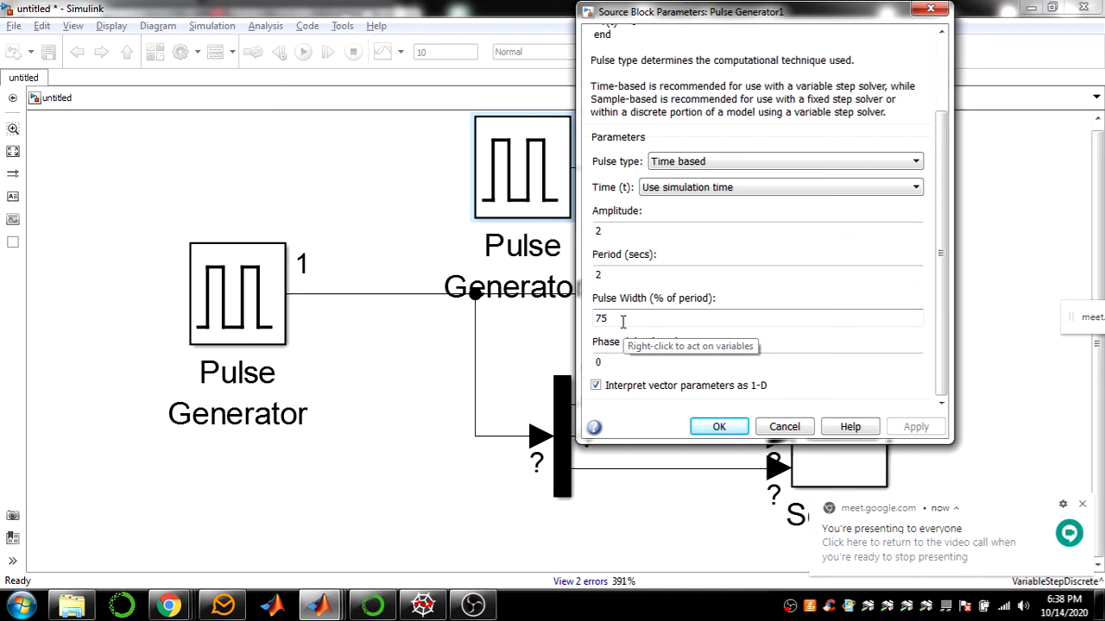
click(719, 429)
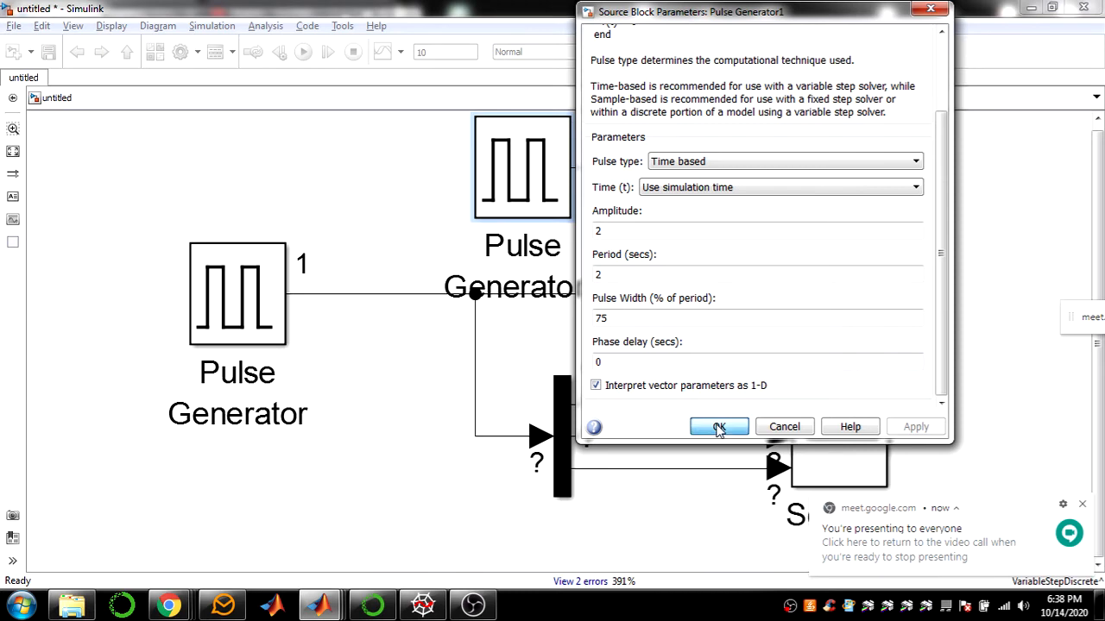
Set the original Pulse Generator's pulse width to 50% of the period
double_click(276, 331)
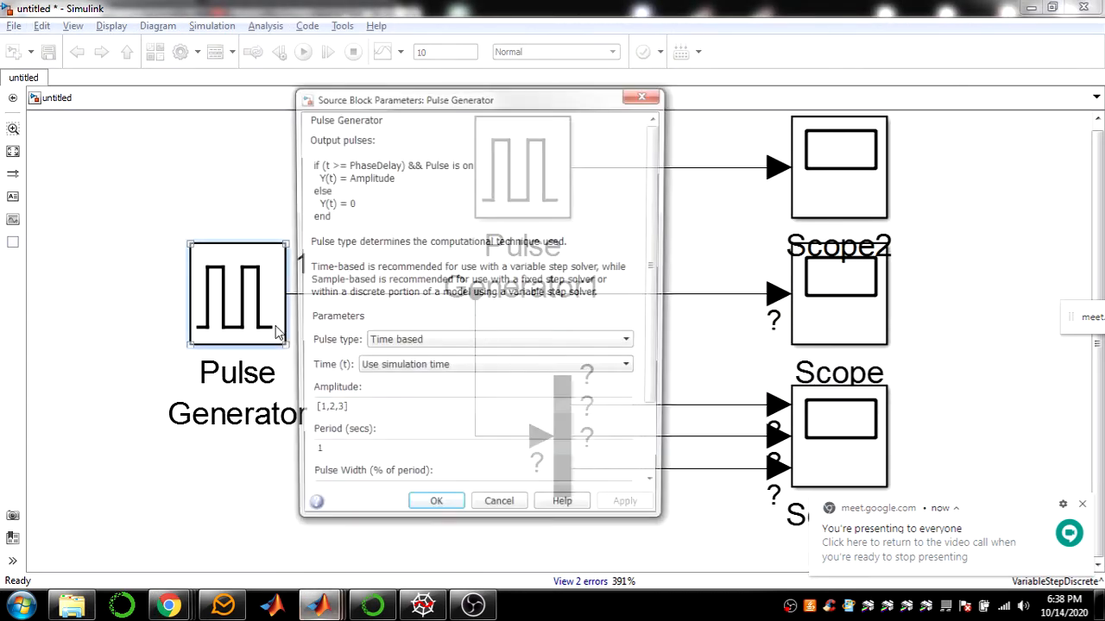
scroll(658, 316, down, 3)
double_click(414, 404)
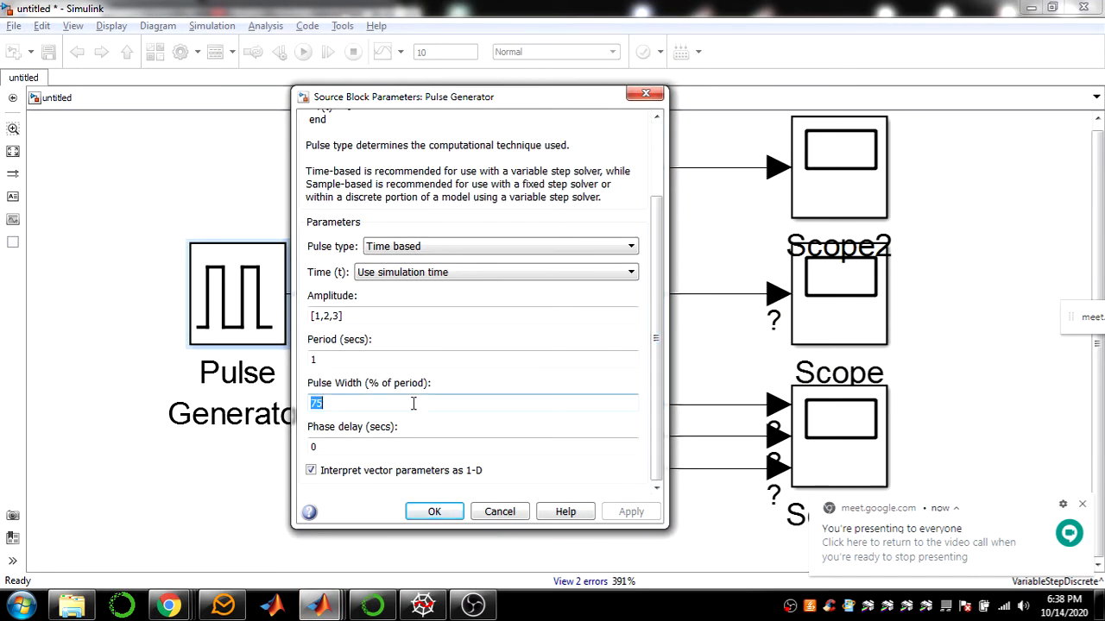
text(5)
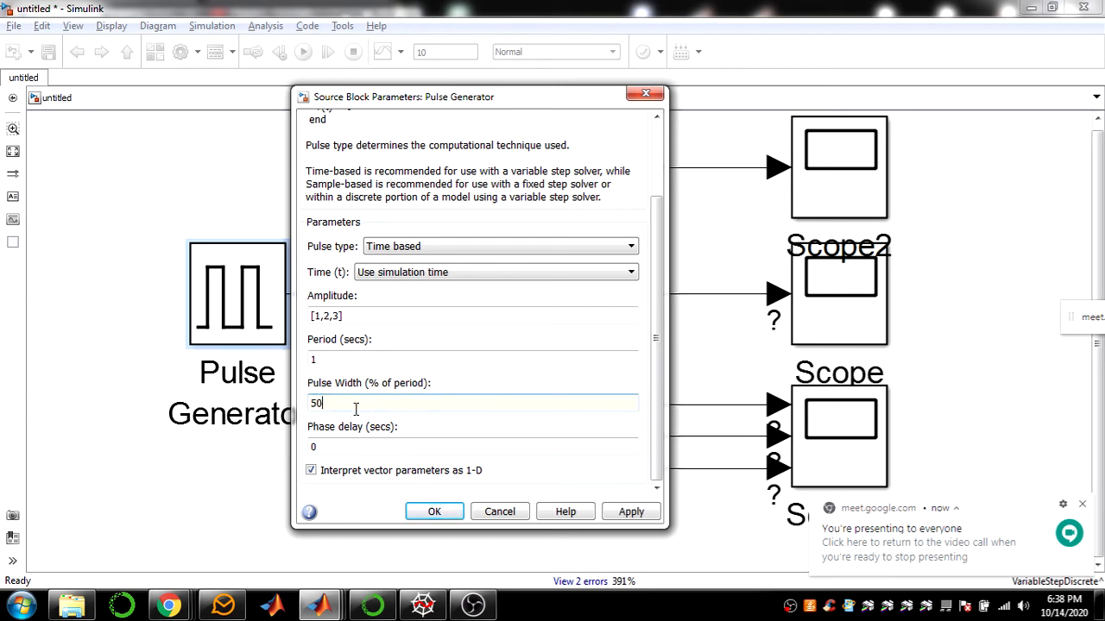
click(437, 512)
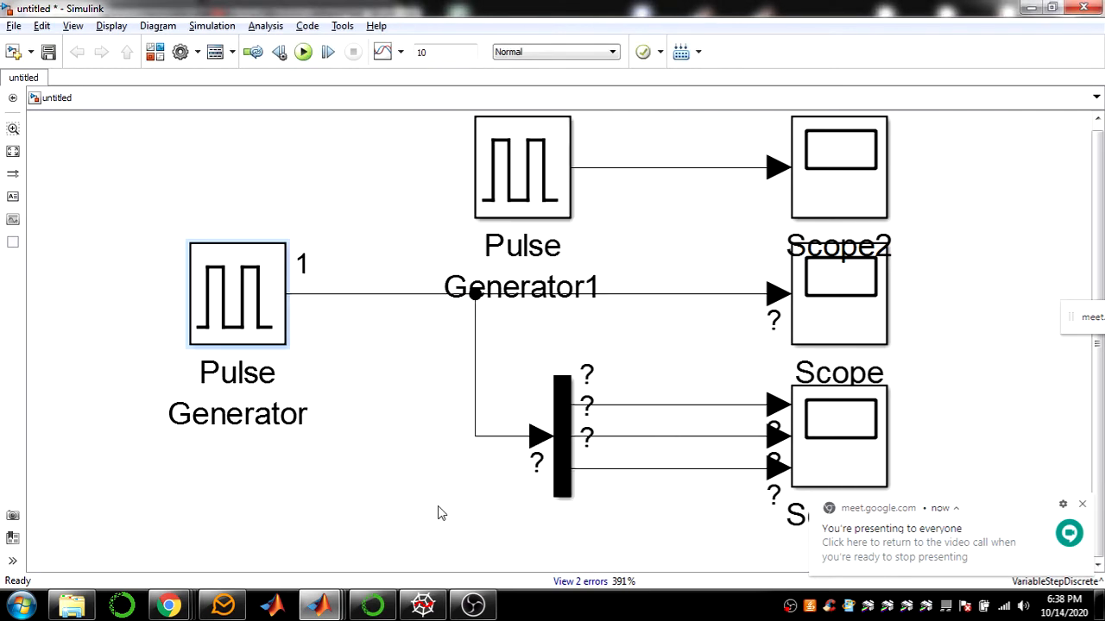
Run the simulation and display the three demultiplexed pulse signals in Scope1
click(303, 52)
click(830, 424)
double_click(830, 425)
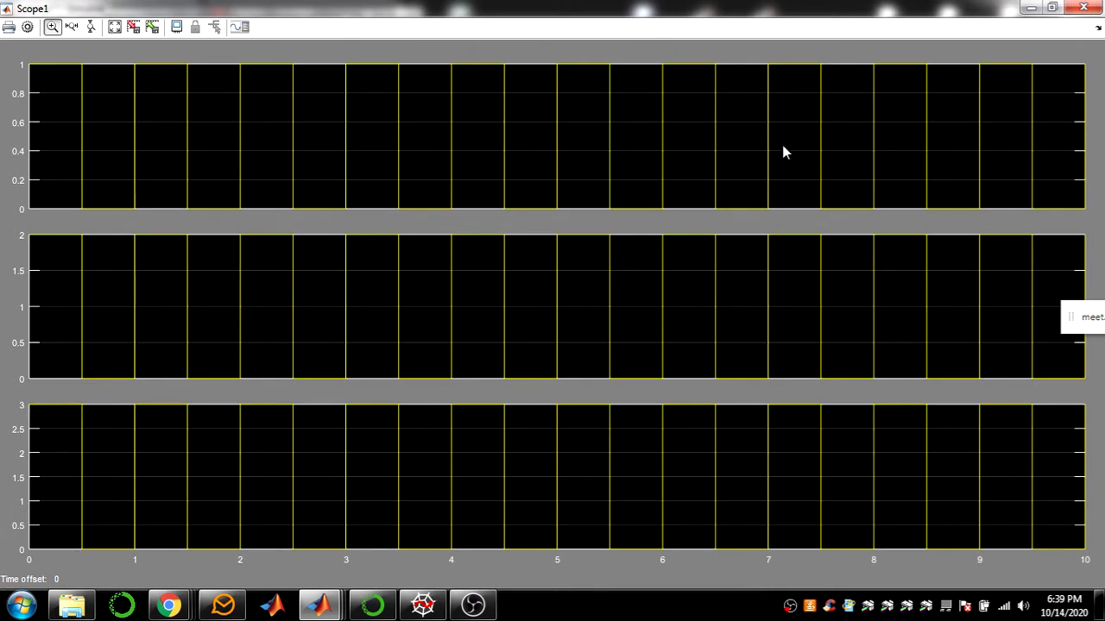
Review Pulse Generator1's parameters, examine its pulse signal in a maximized Scope2 window, and close the scope
click(1083, 7)
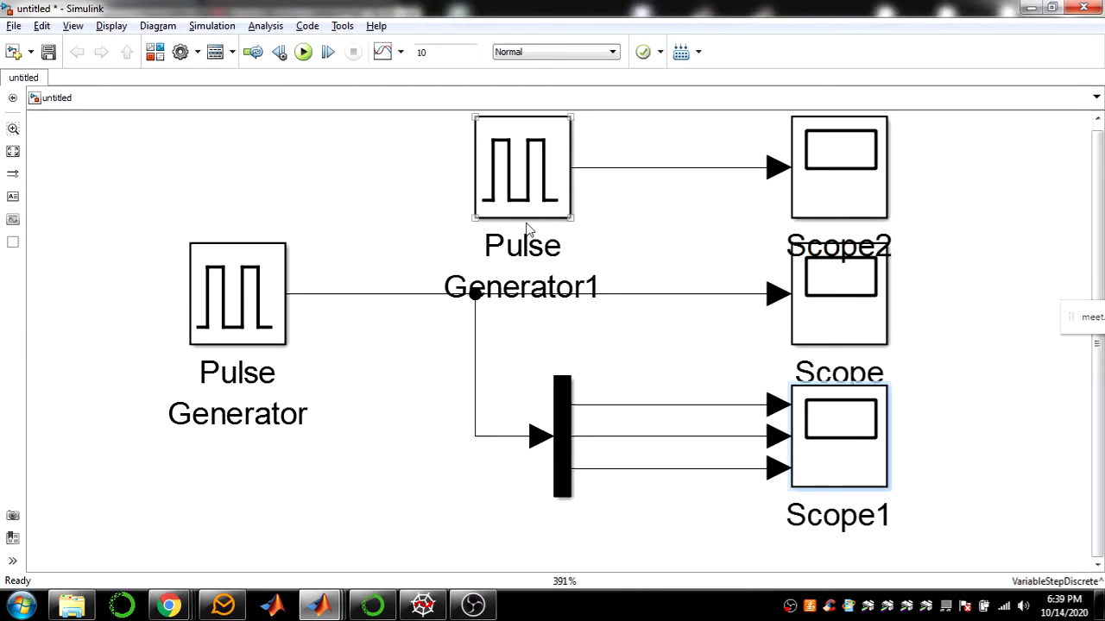
double_click(551, 179)
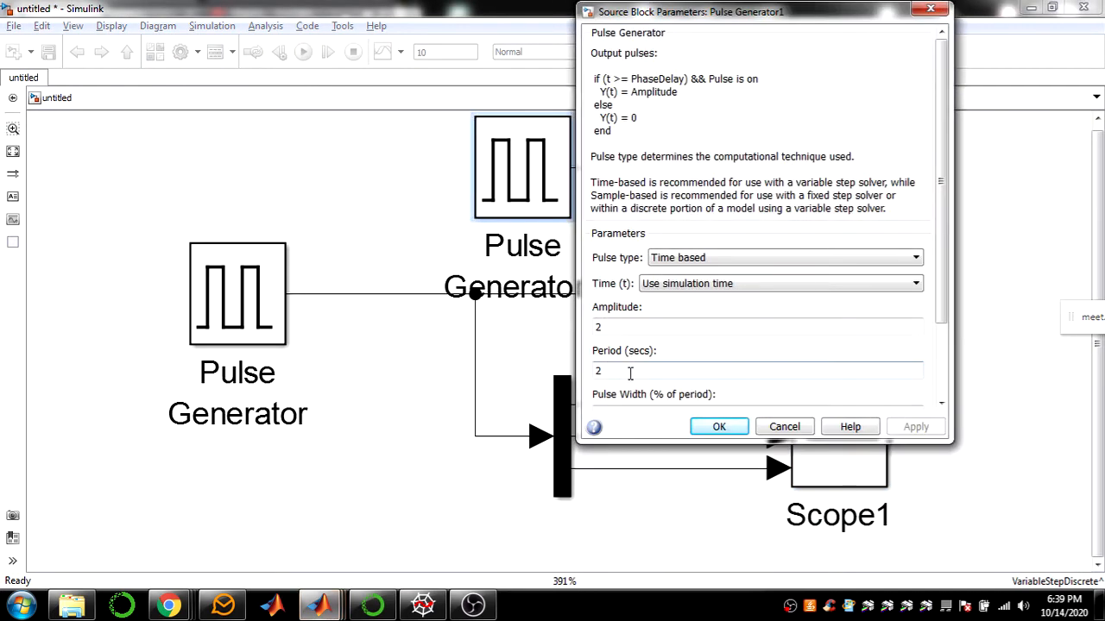
click(717, 428)
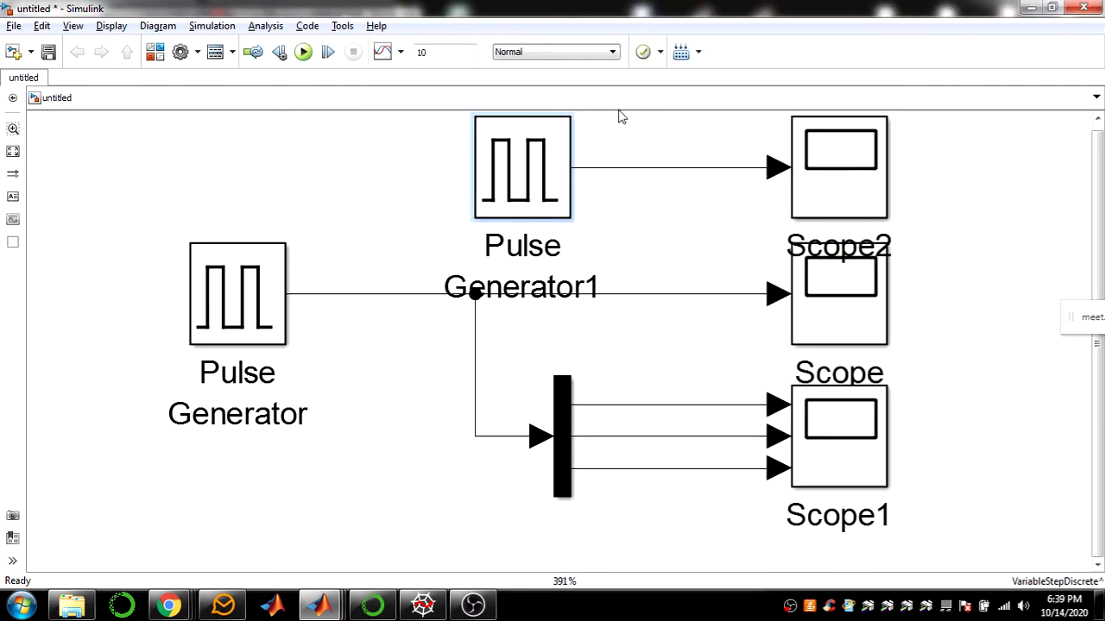
click(835, 170)
double_click(837, 170)
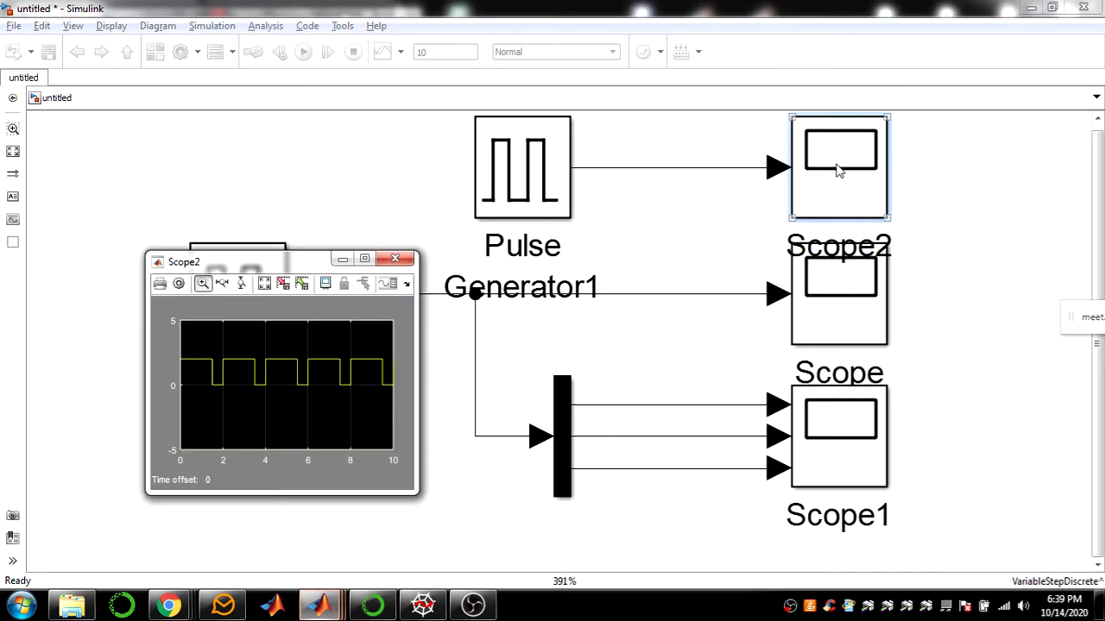
click(362, 257)
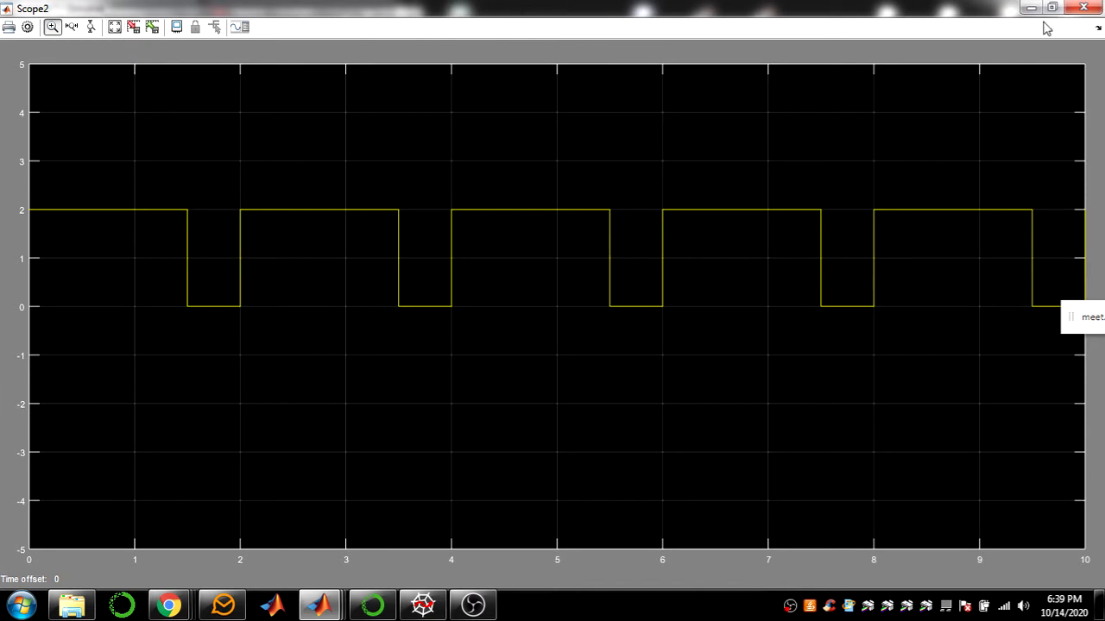
click(1083, 7)
Set Pulse Generator1's period to 1 second
double_click(514, 179)
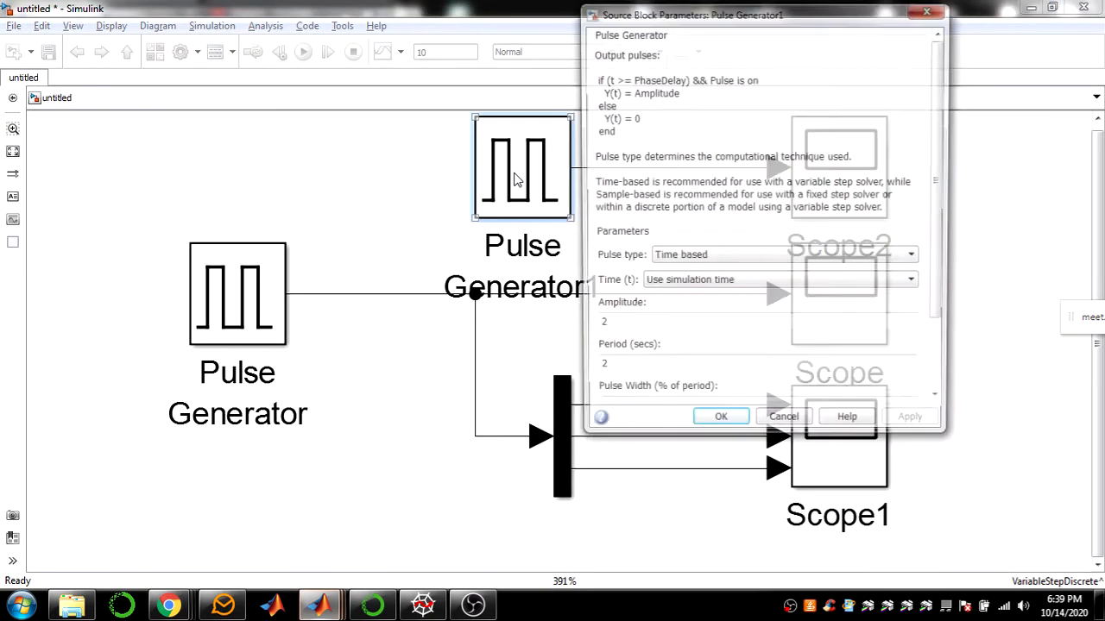
scroll(946, 254, down, 3)
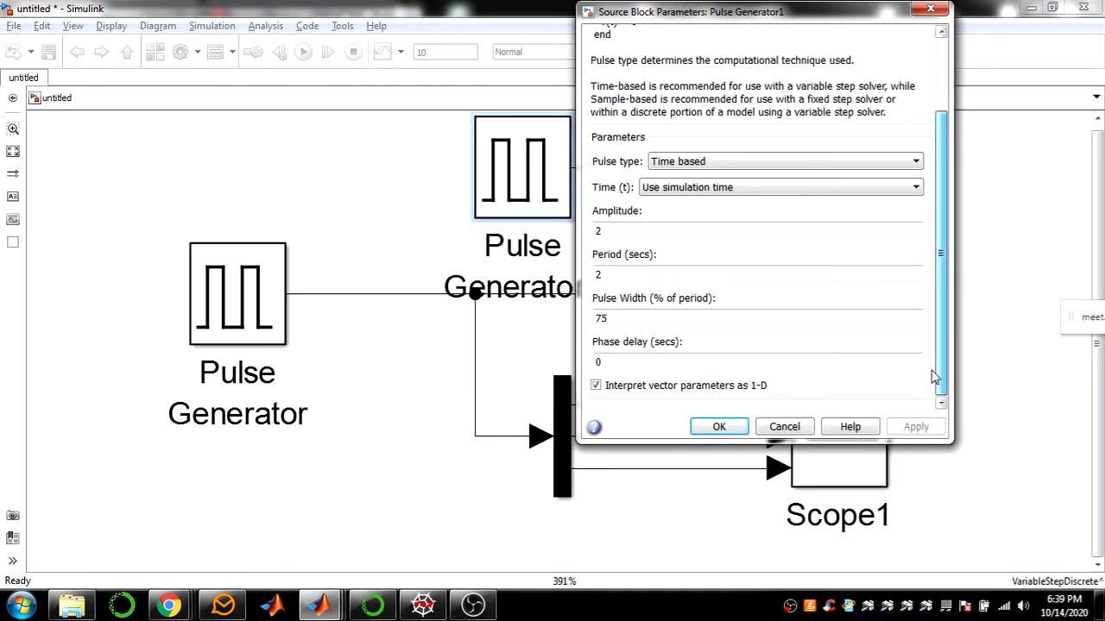
double_click(657, 275)
text(1)
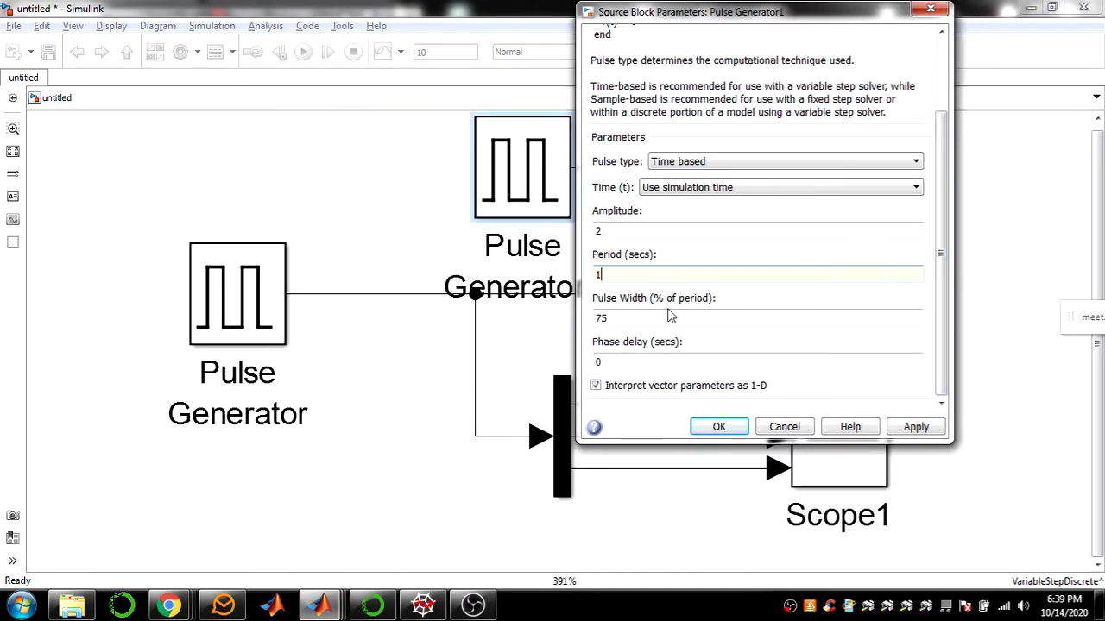
click(719, 427)
Run the simulation and display Pulse Generator1's signal in Scope2
click(307, 51)
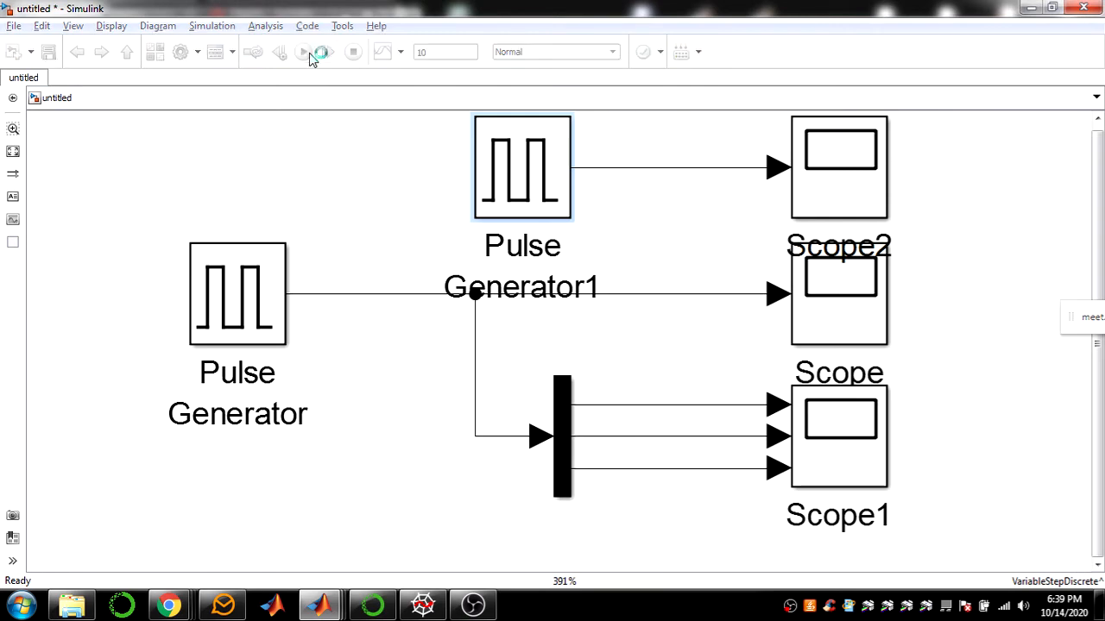
double_click(841, 176)
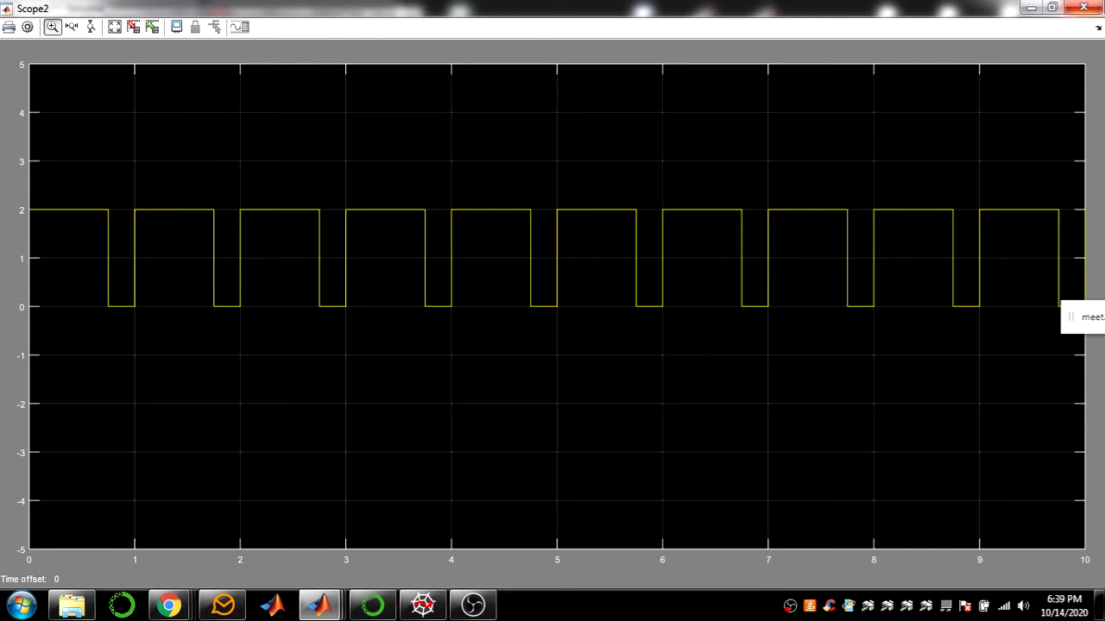
click(1083, 7)
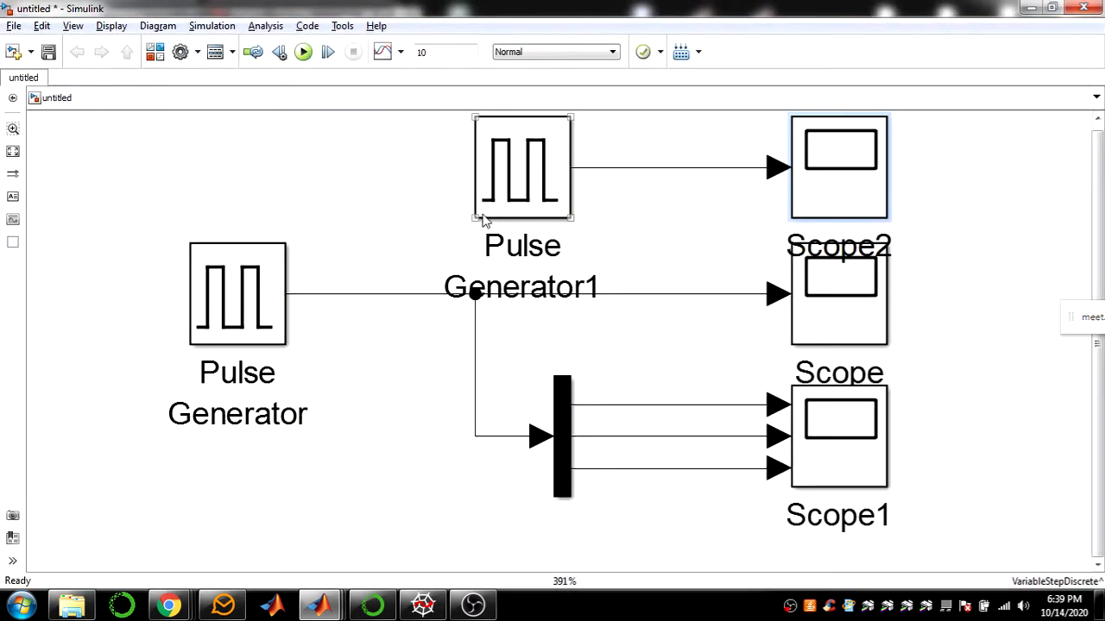
Duplicate Pulse Generator1 and move the Pulse Generator1 and Scope2 pair below the original generator's Demux circuit
drag(514, 194, 226, 526)
scroll(134, 304, down, 2)
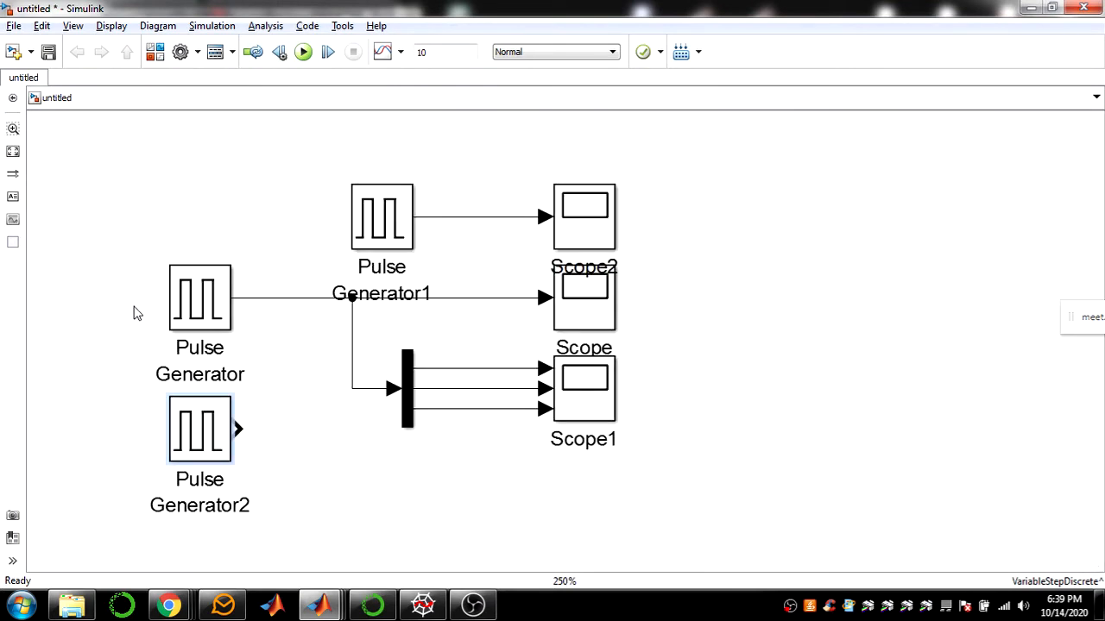
drag(316, 182, 557, 495)
drag(165, 257, 618, 425)
drag(569, 299, 550, 166)
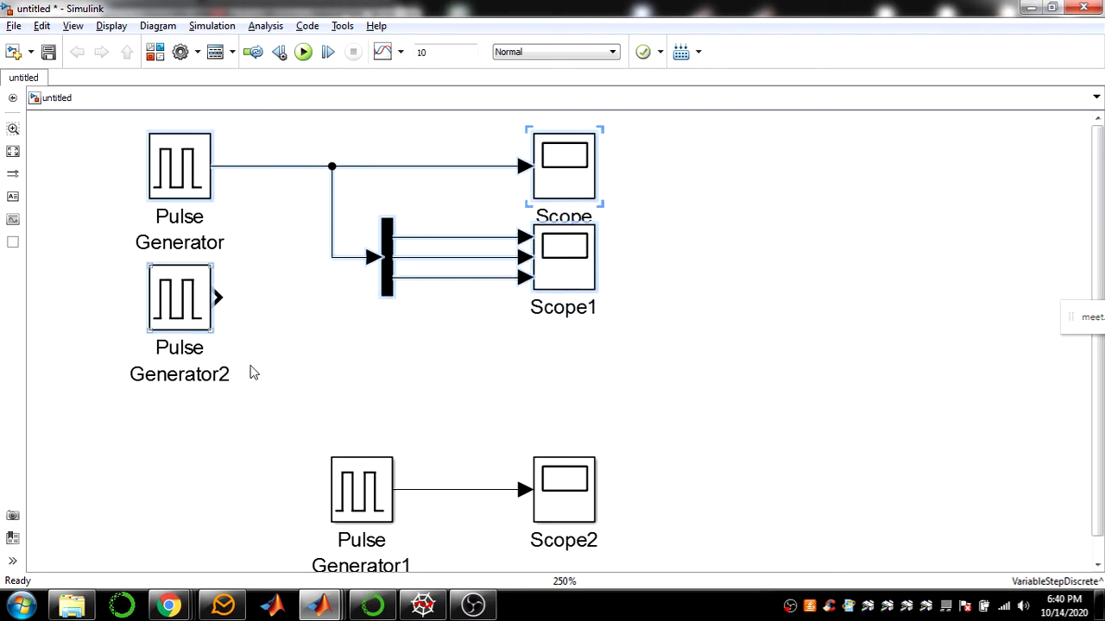
click(273, 381)
drag(288, 442, 572, 365)
click(492, 488)
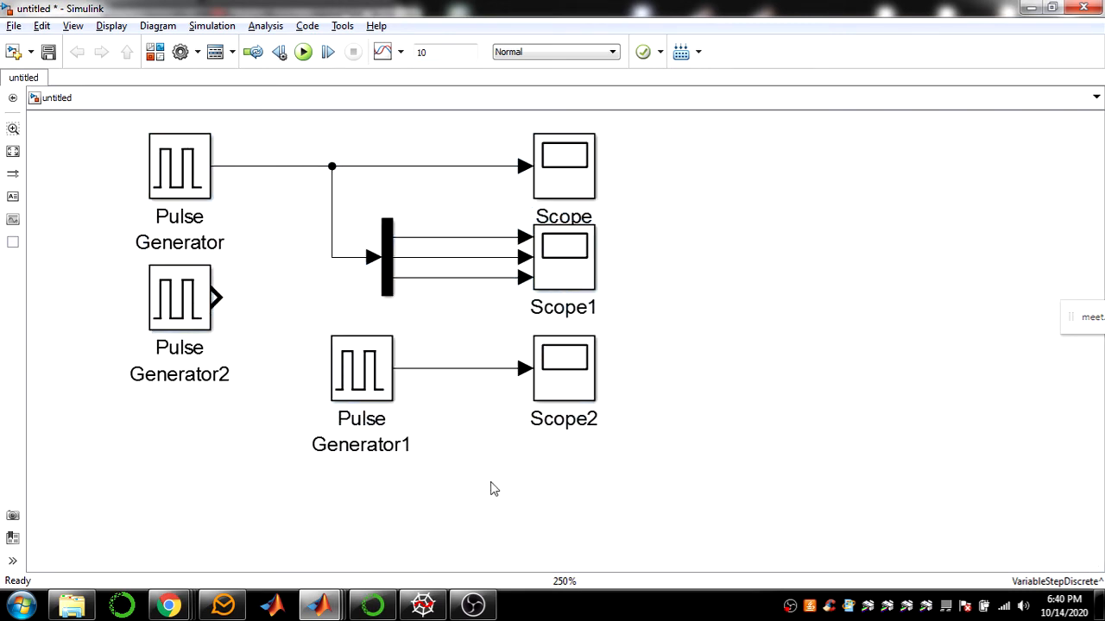
Place Pulse Generator2 beneath Pulse Generator1 and shift both generators farther from Scope2, roughly under the original Pulse Generator
drag(187, 321, 369, 515)
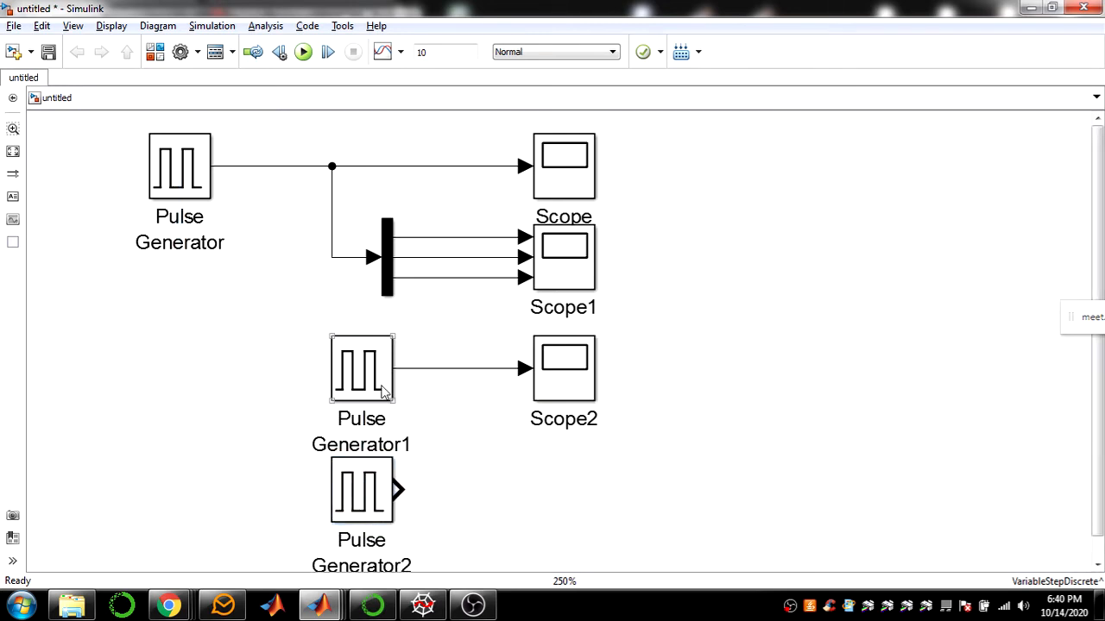
click(354, 371)
drag(353, 371, 202, 369)
drag(351, 489, 218, 499)
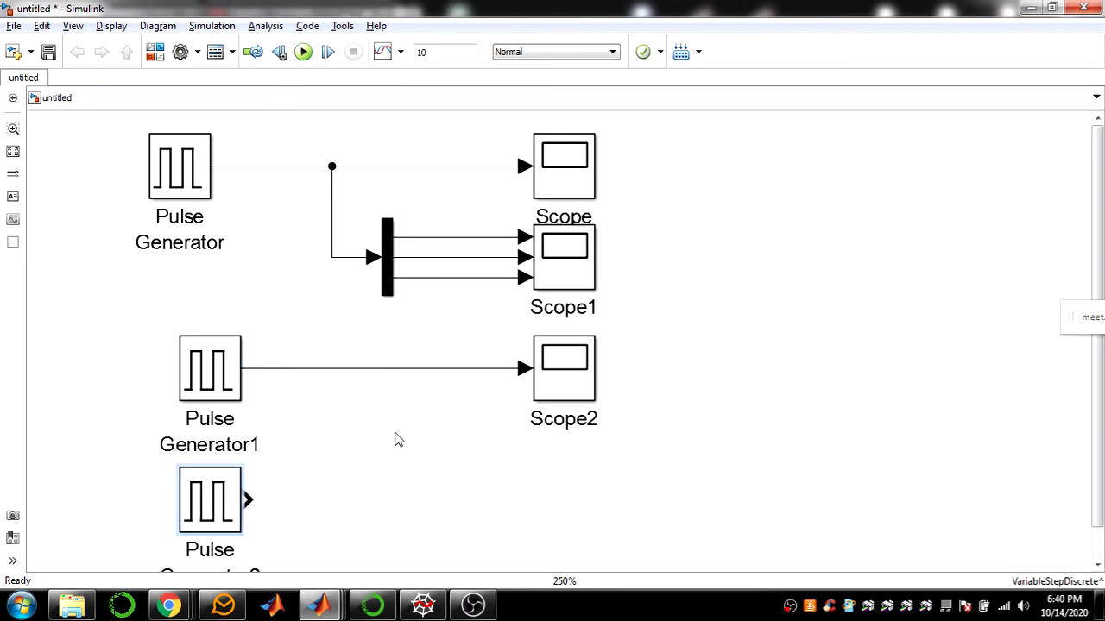
Set Scope2's number of axes to 4
double_click(566, 366)
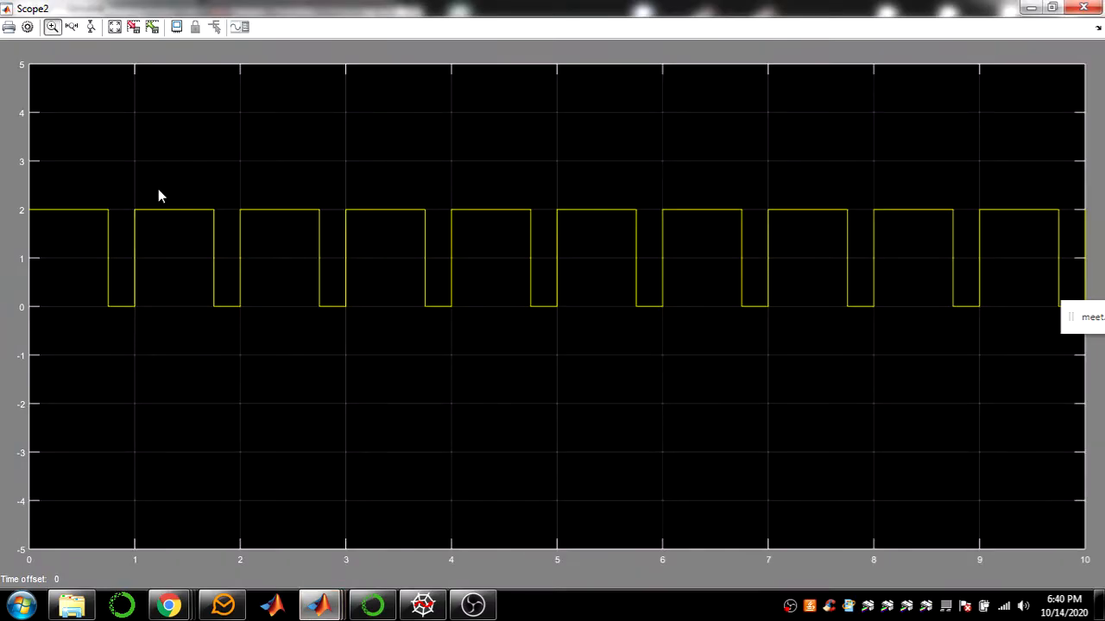
click(28, 27)
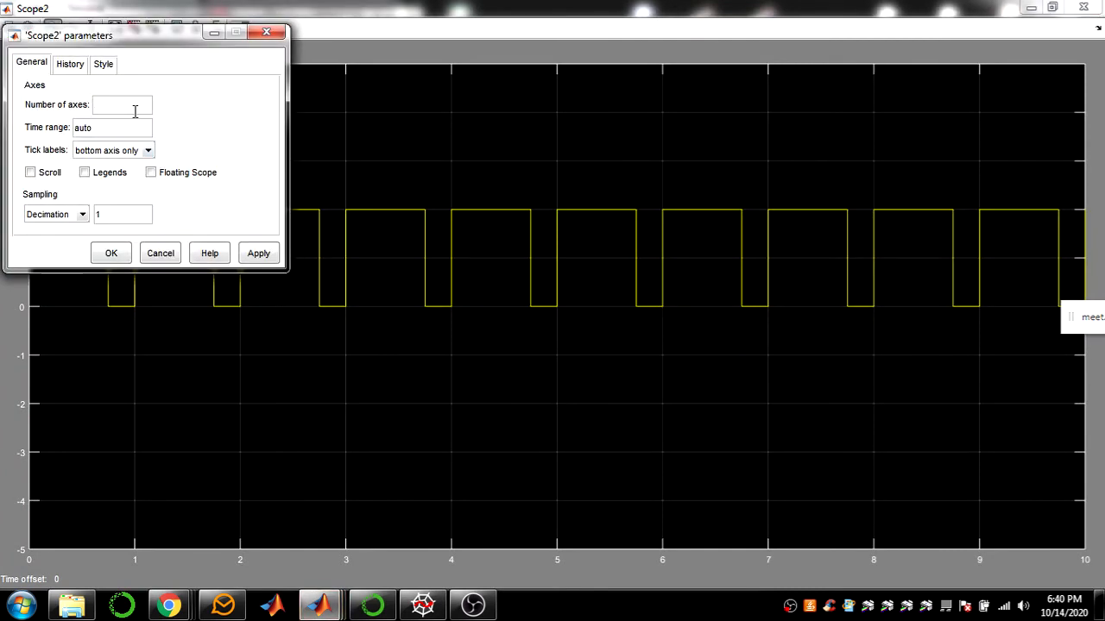
click(257, 253)
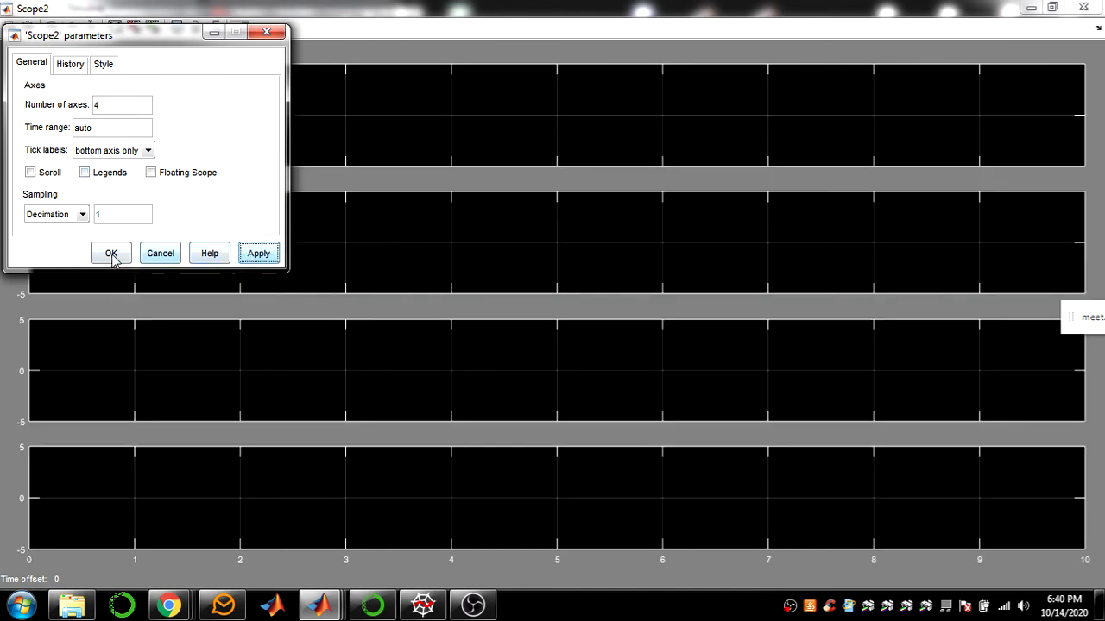
click(110, 253)
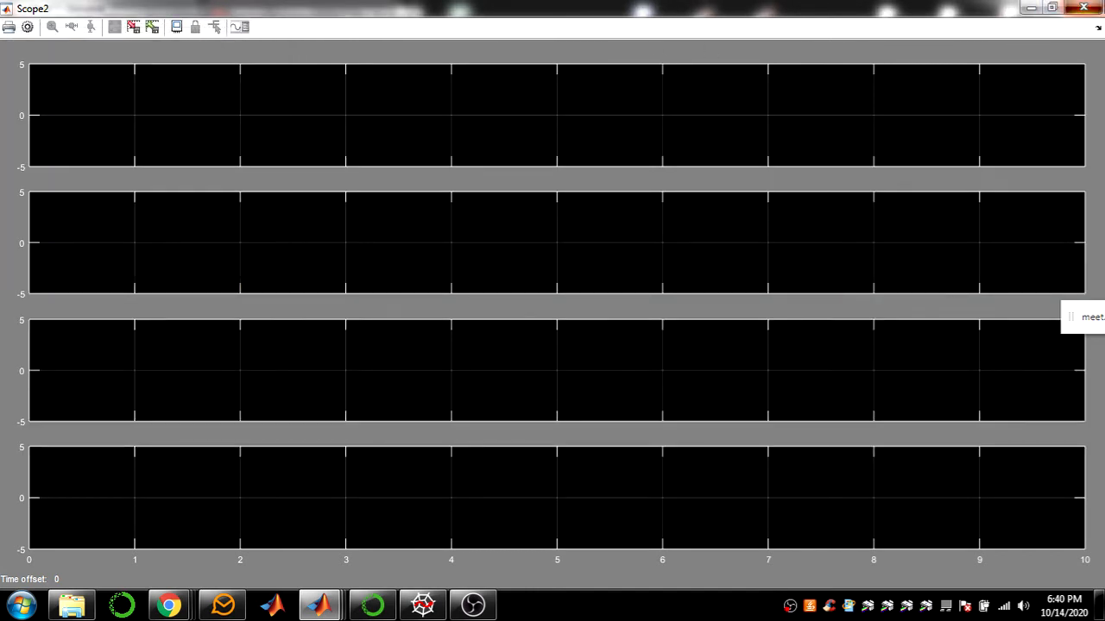
click(1084, 8)
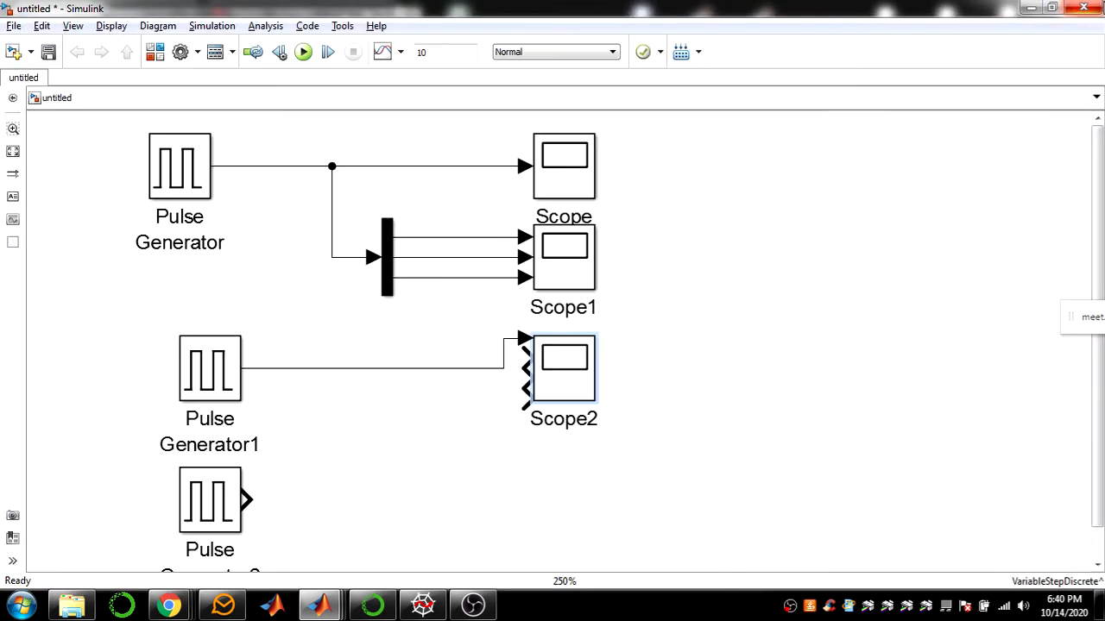
Enlarge and reposition Scope2, rearrange Pulse Generator1 and Pulse Generator2, and connect Pulse Generator2 to Scope2's second input
click(592, 402)
drag(592, 402, 779, 459)
drag(228, 371, 258, 321)
click(207, 496)
mouse_move(207, 496)
mouse_down()
mouse_move(238, 438)
mouse_move(236, 404)
mouse_move(341, 380)
mouse_move(347, 367)
mouse_move(348, 377)
mouse_move(596, 441)
mouse_move(701, 442)
mouse_up()
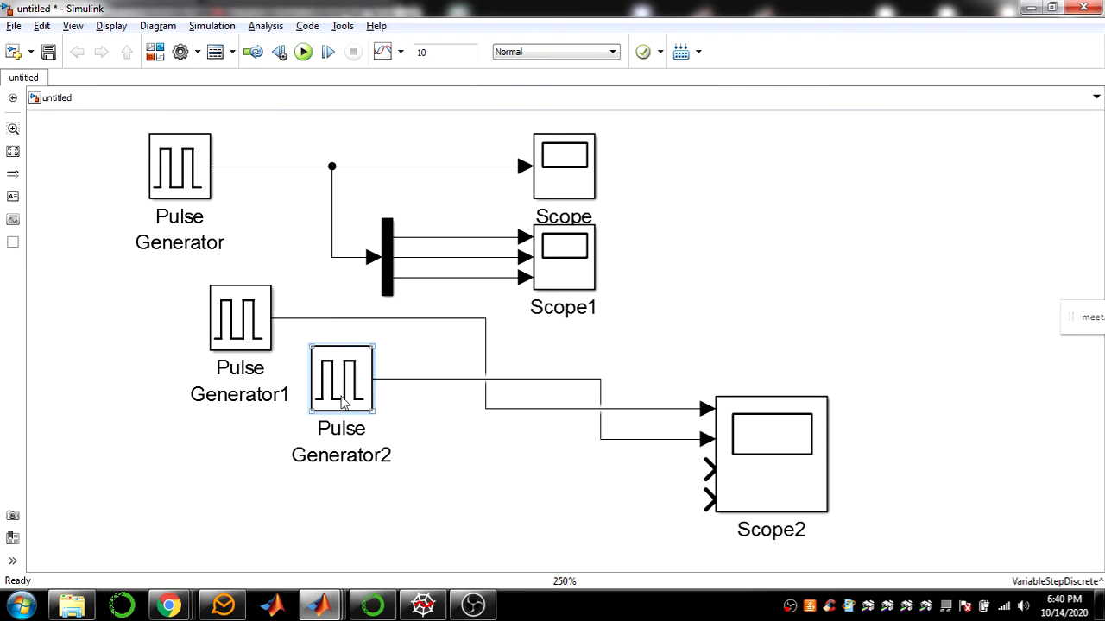
Duplicate the pulse generator twice and connect Pulse Generator3 and Pulse Generator4 to Scope2's third and fourth inputs
drag(344, 395, 371, 473)
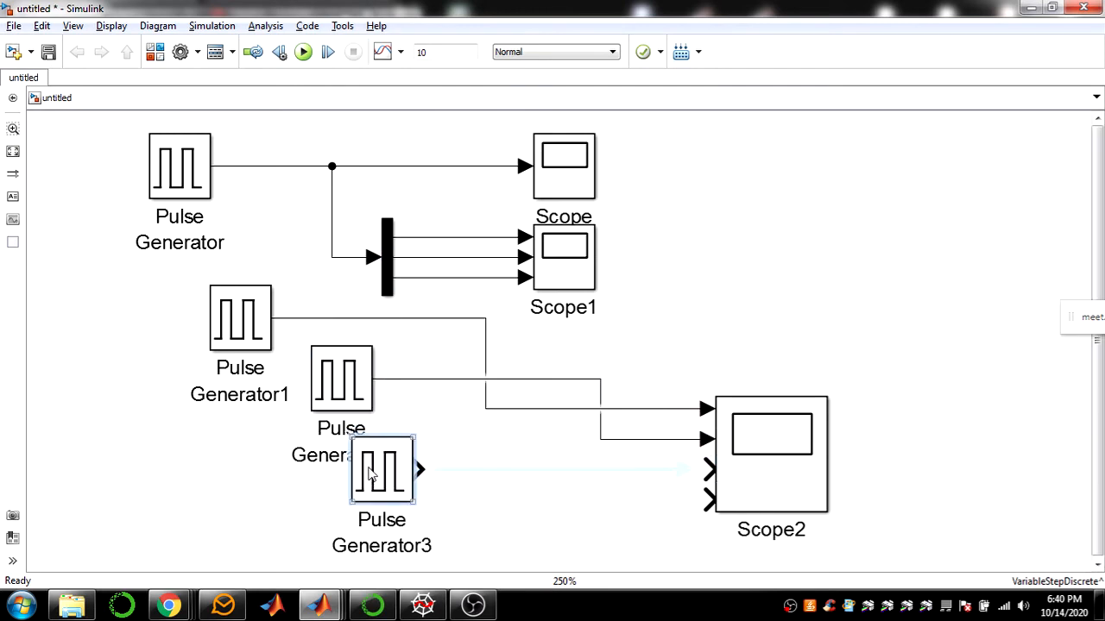
click(536, 468)
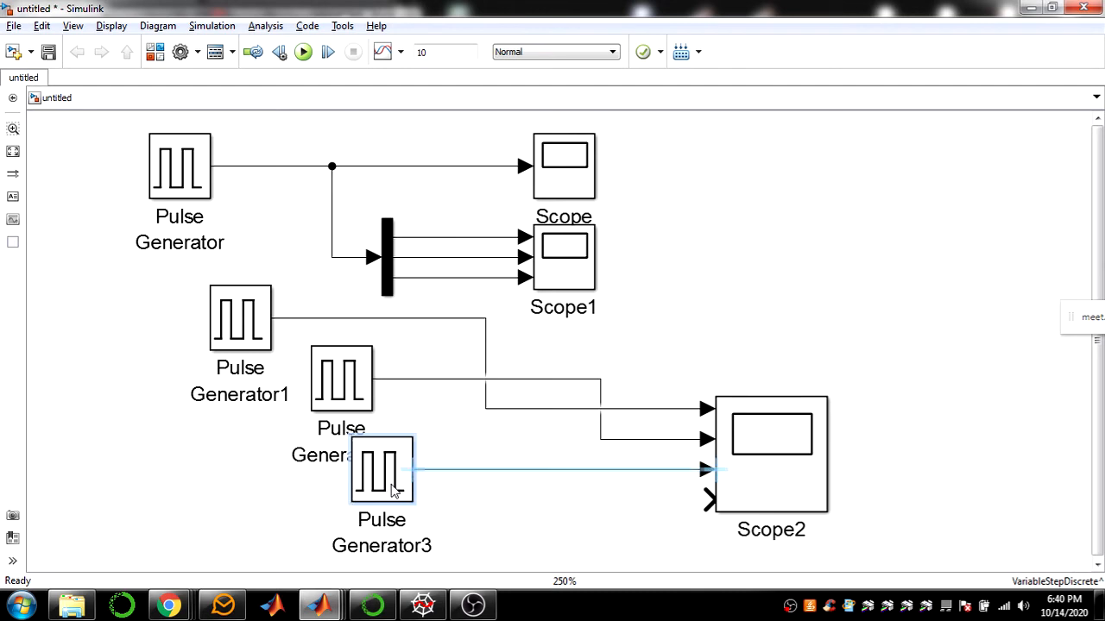
drag(393, 491, 469, 509)
click(457, 509)
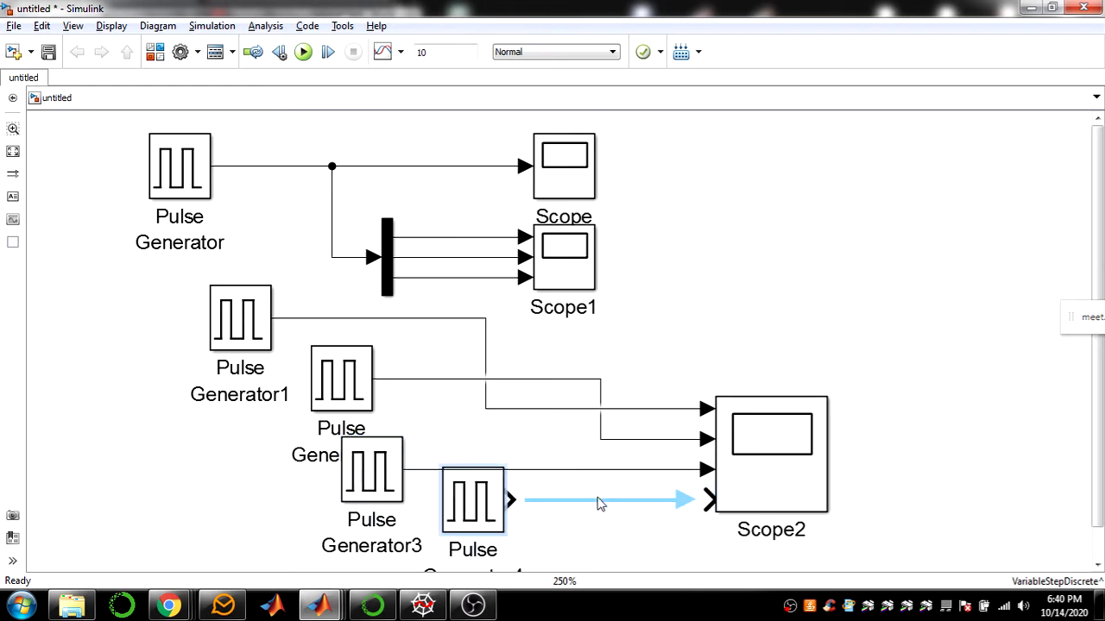
click(597, 501)
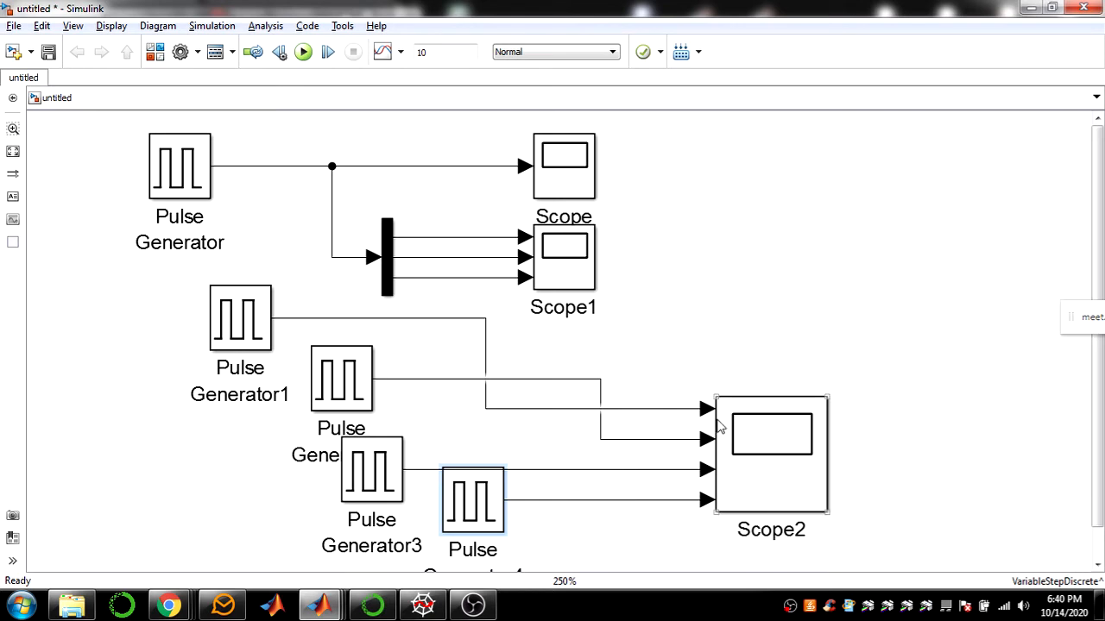
Reroute Pulse Generator2's signal line to Scope2 so it no longer crosses Pulse Generator1's line
click(663, 409)
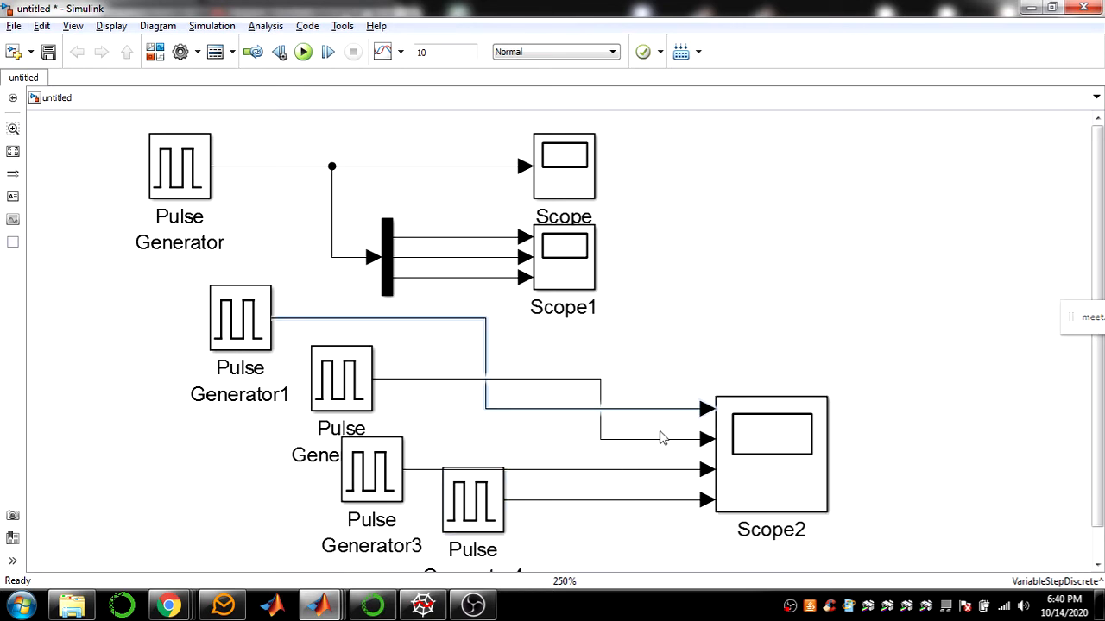
click(592, 422)
drag(592, 381, 587, 441)
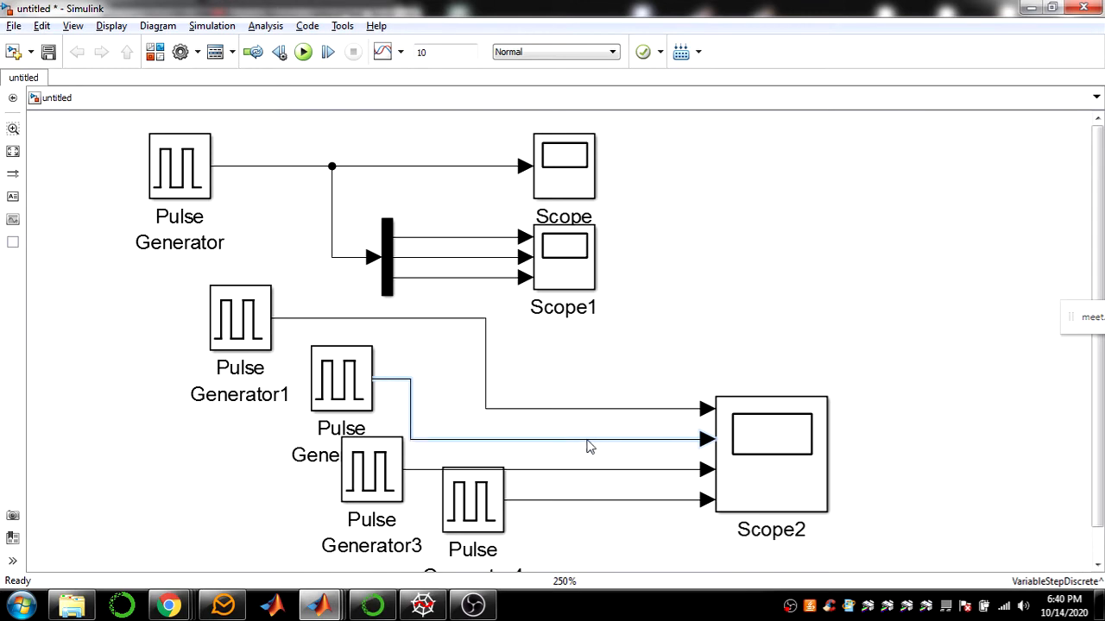
click(637, 553)
Set Pulse Generator1's pulse width to 5% of the period
click(243, 323)
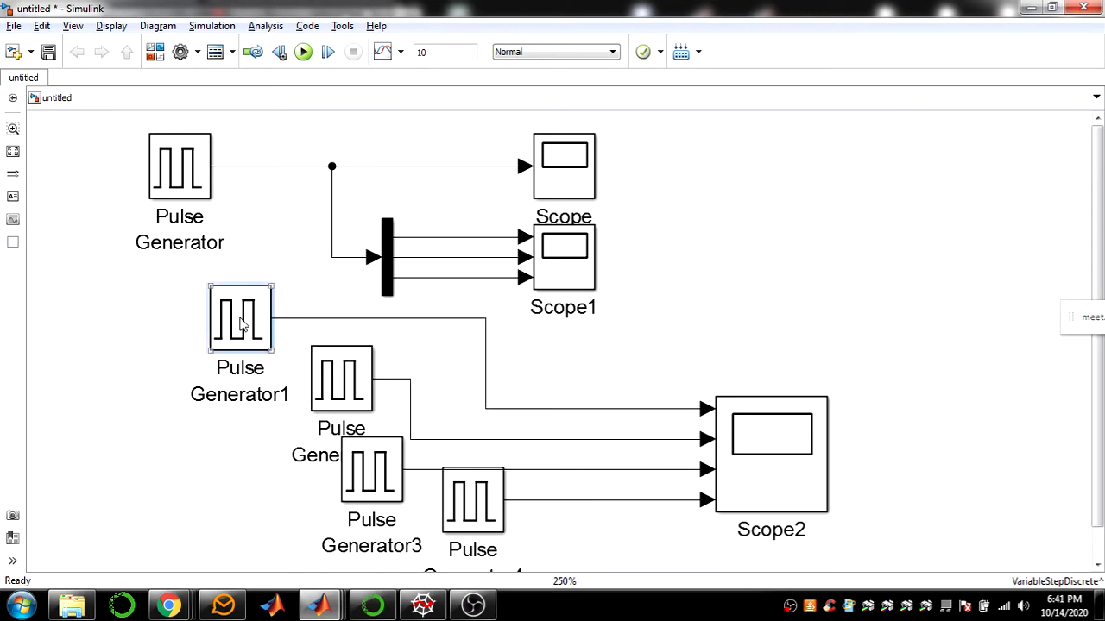
double_click(243, 323)
drag(643, 295, 639, 410)
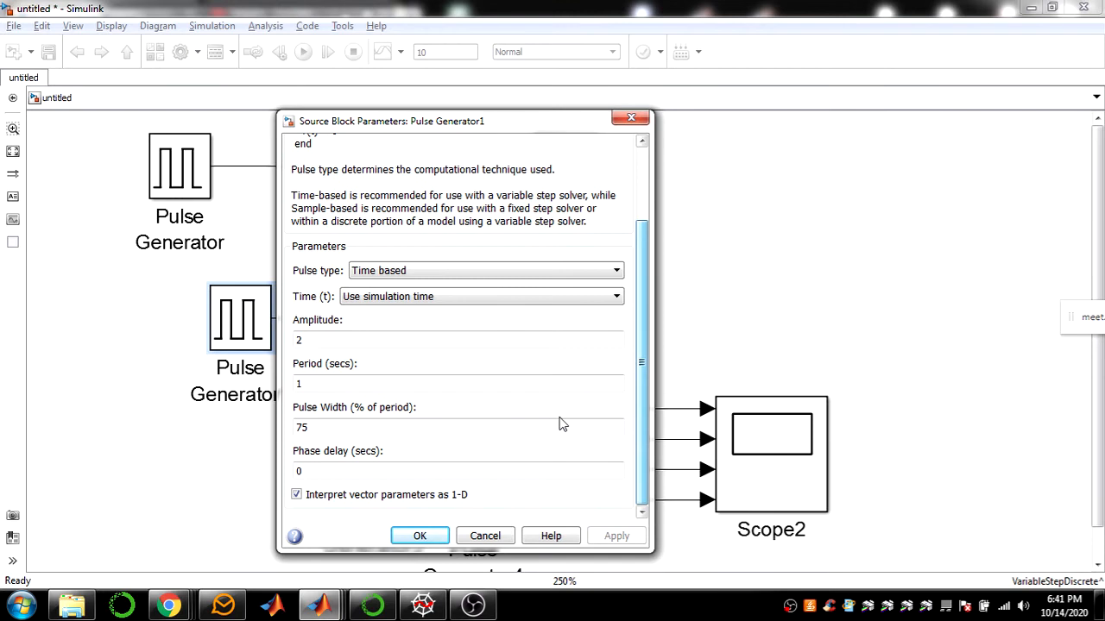
double_click(328, 427)
text(5)
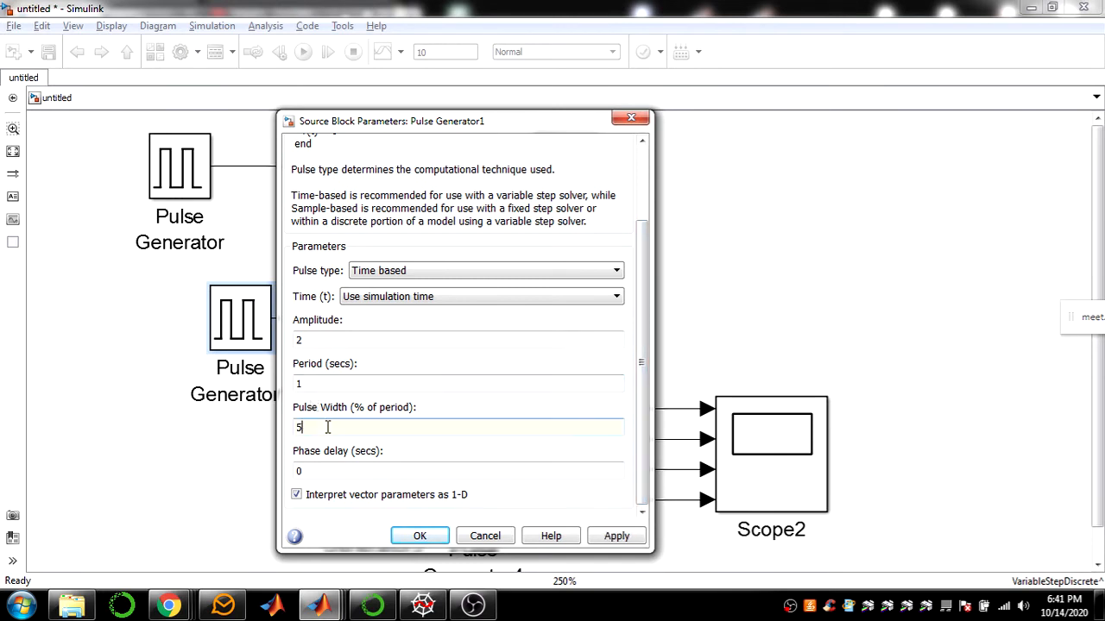
click(420, 536)
Review Pulse Generator2's amplitude, period and pulse width and accept the existing settings
double_click(347, 382)
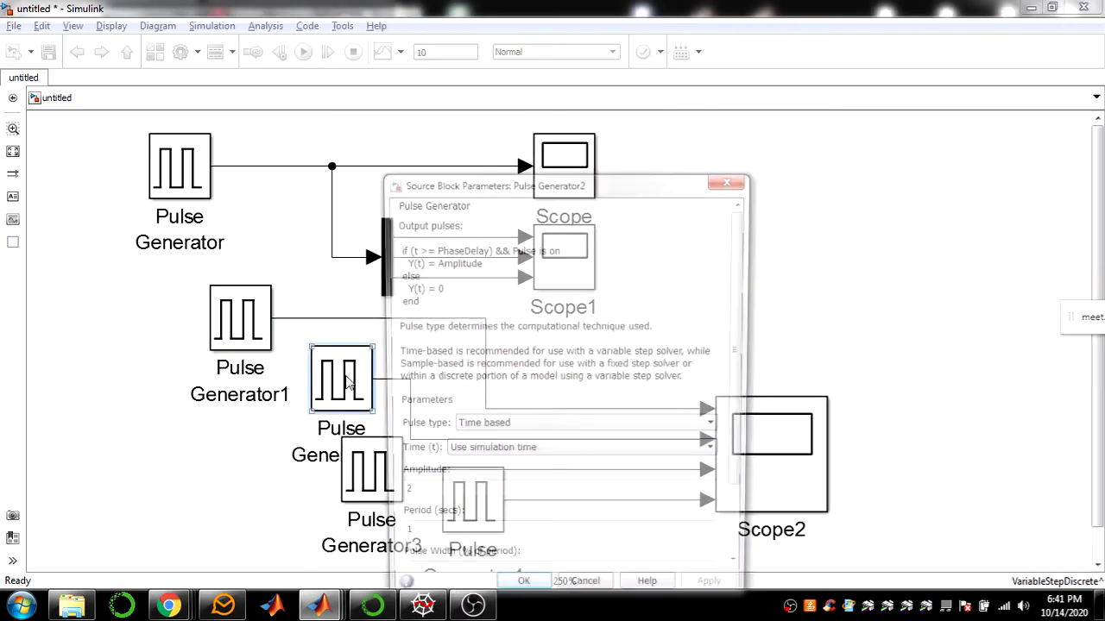
scroll(746, 378, down, 3)
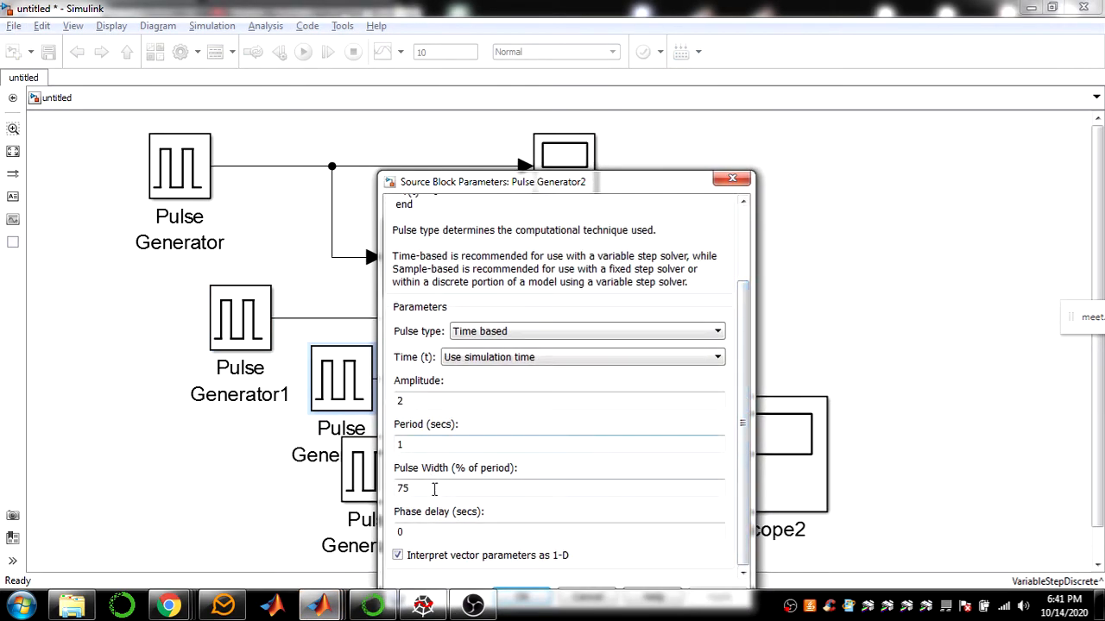
drag(509, 185, 470, 95)
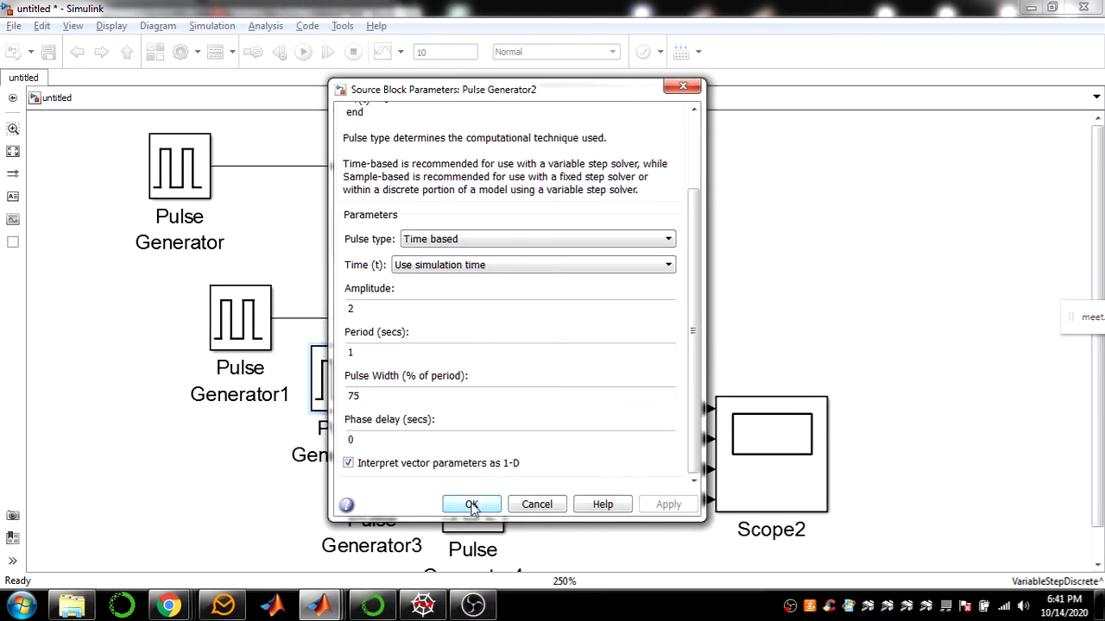
click(459, 507)
Set Pulse Generator3's pulse width to 25% of the period
double_click(369, 470)
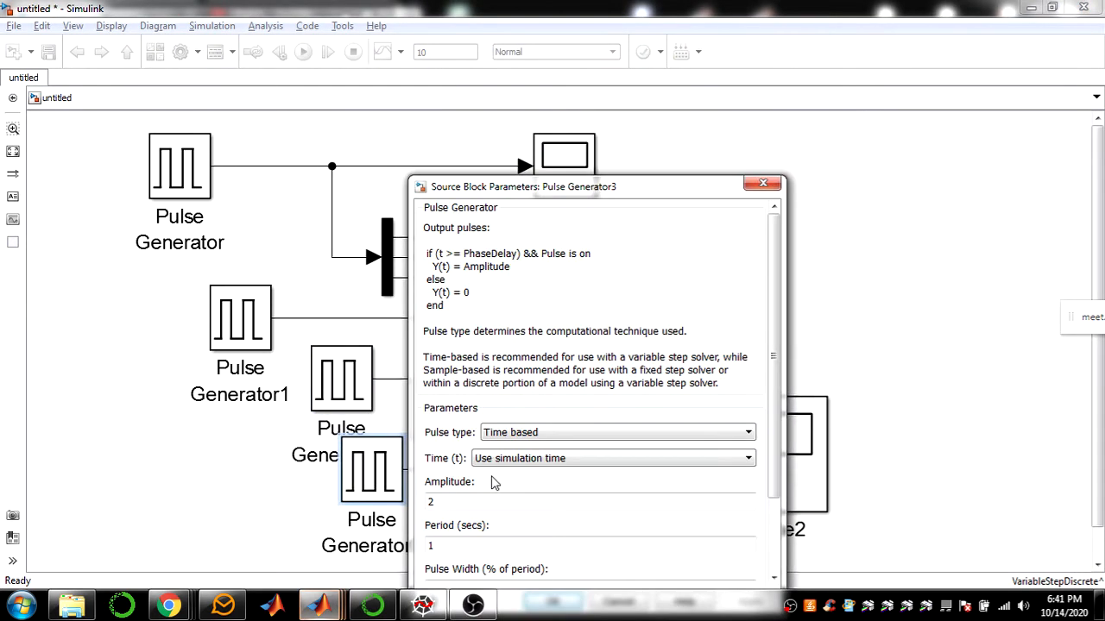
drag(567, 199, 512, 76)
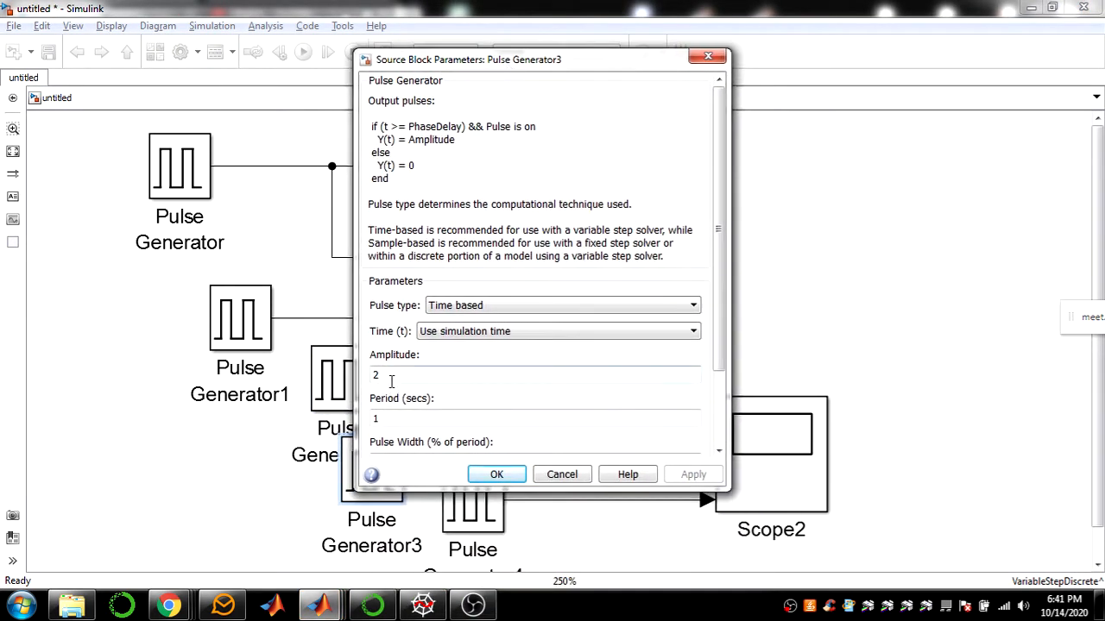
scroll(397, 375, down, 3)
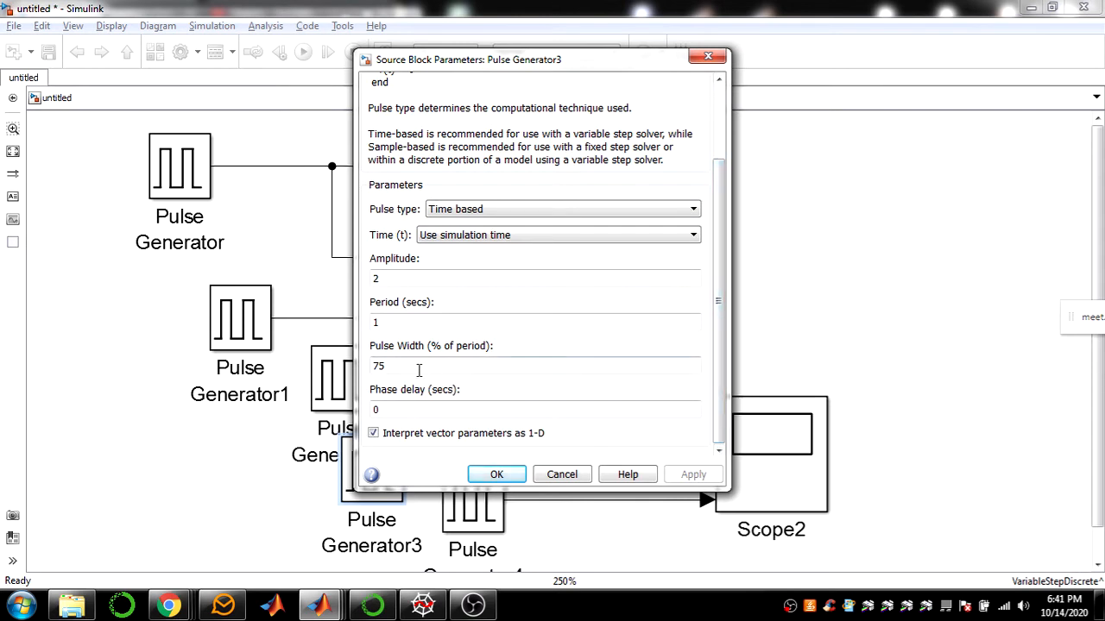
text(25)
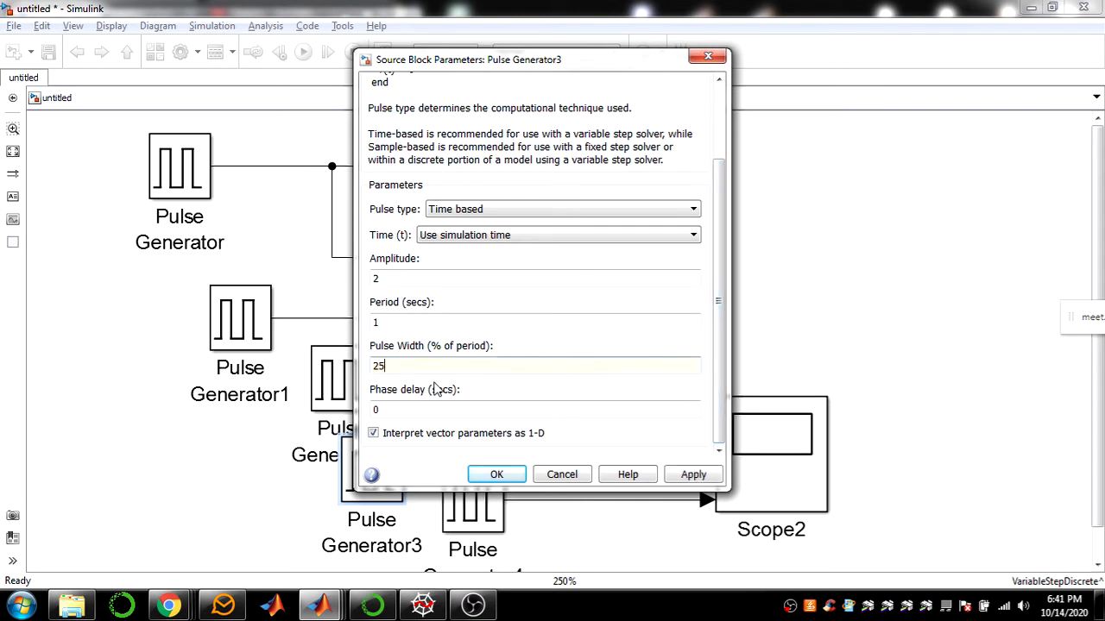
click(494, 476)
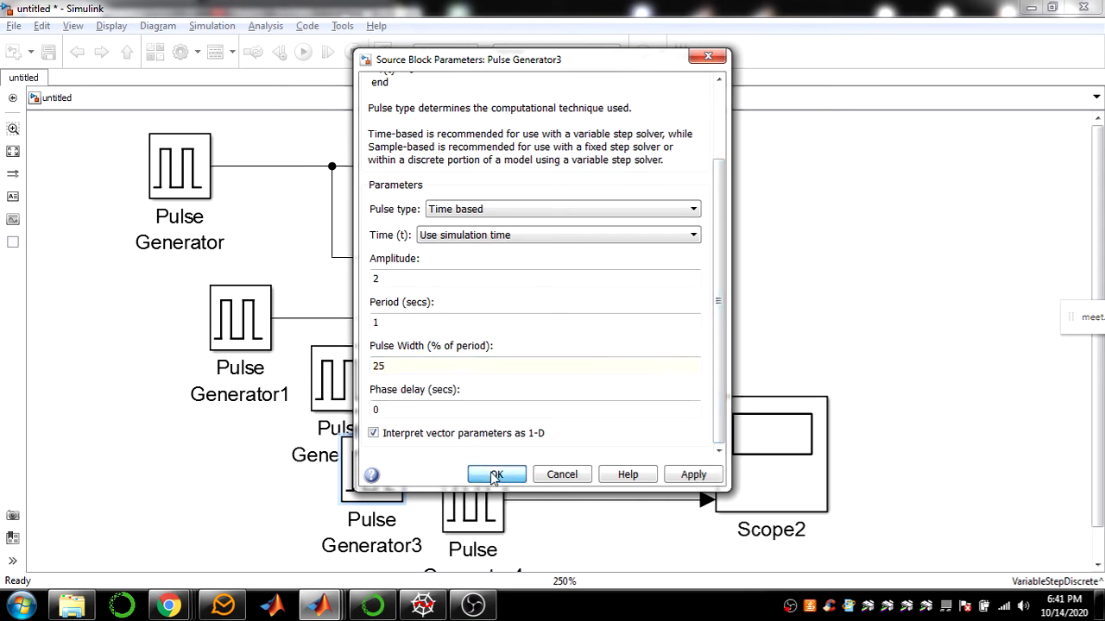
Set Pulse Generator4's pulse width to 95% of the period
double_click(477, 493)
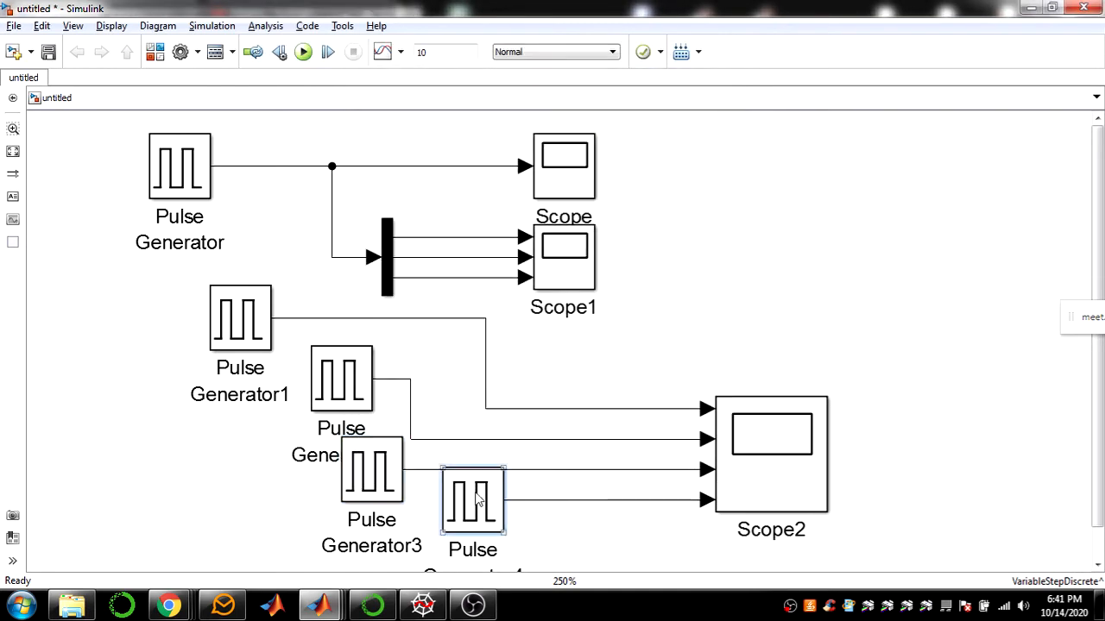
drag(703, 187, 593, 97)
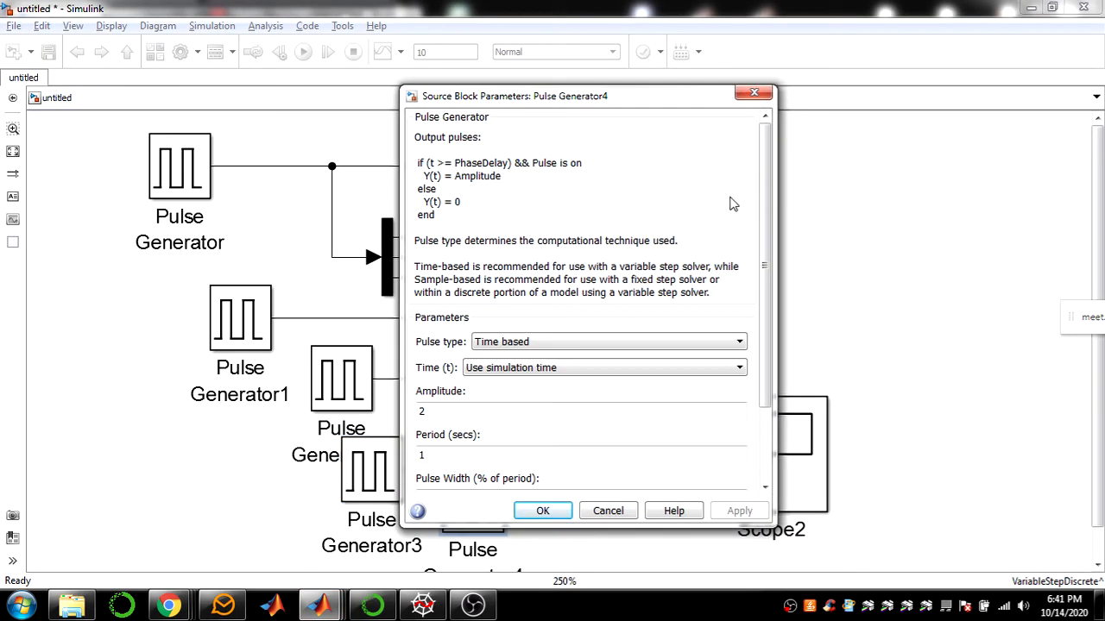
drag(767, 221, 775, 365)
double_click(542, 402)
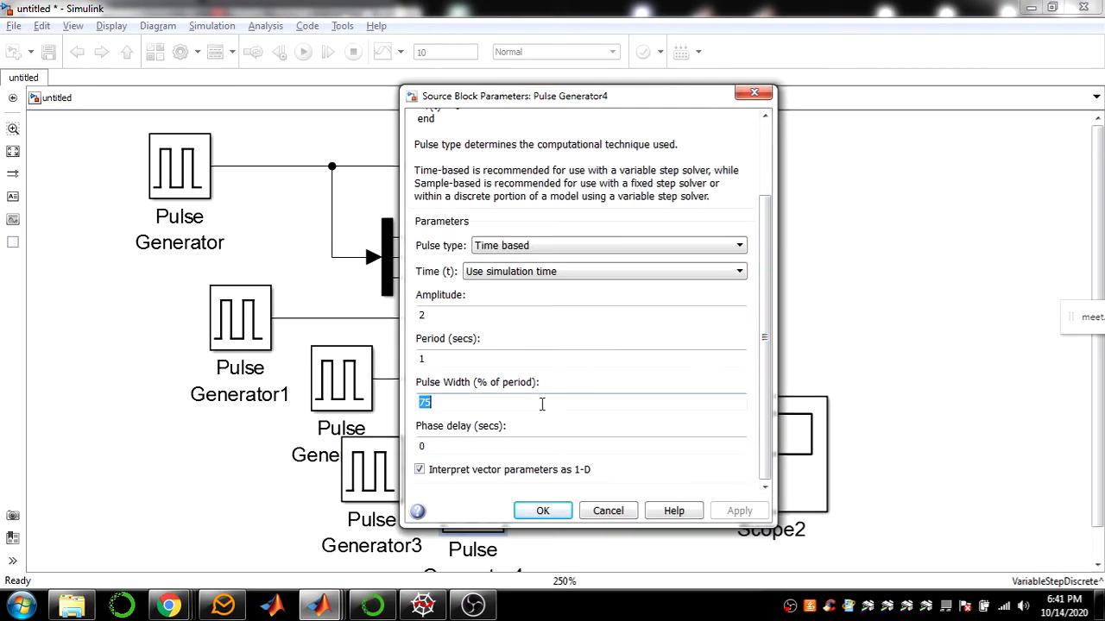
text(100)
click(537, 511)
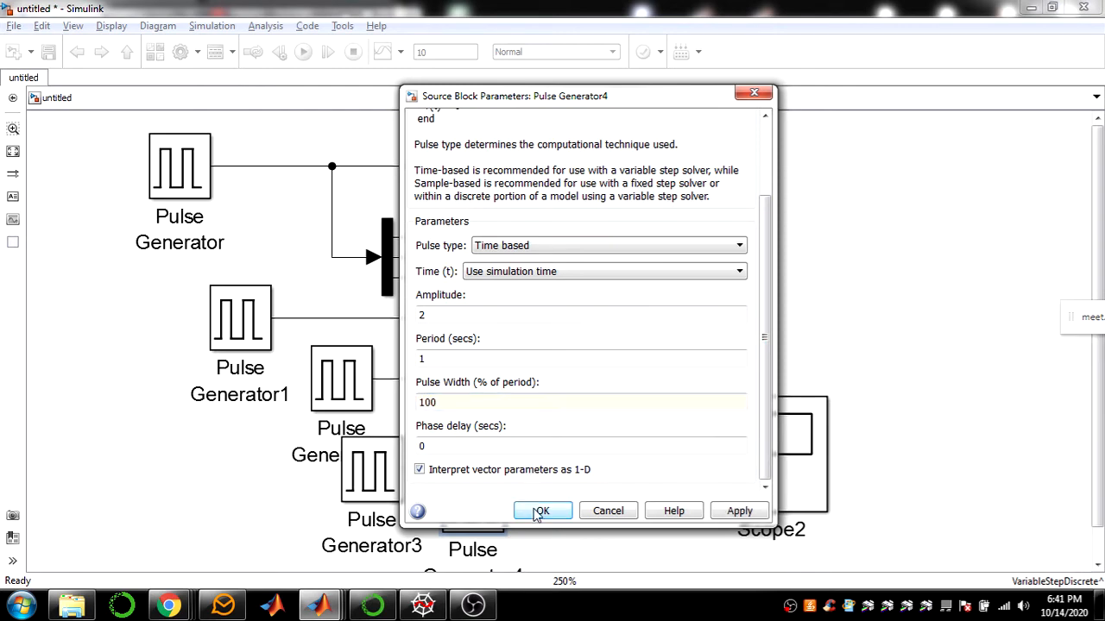
click(751, 354)
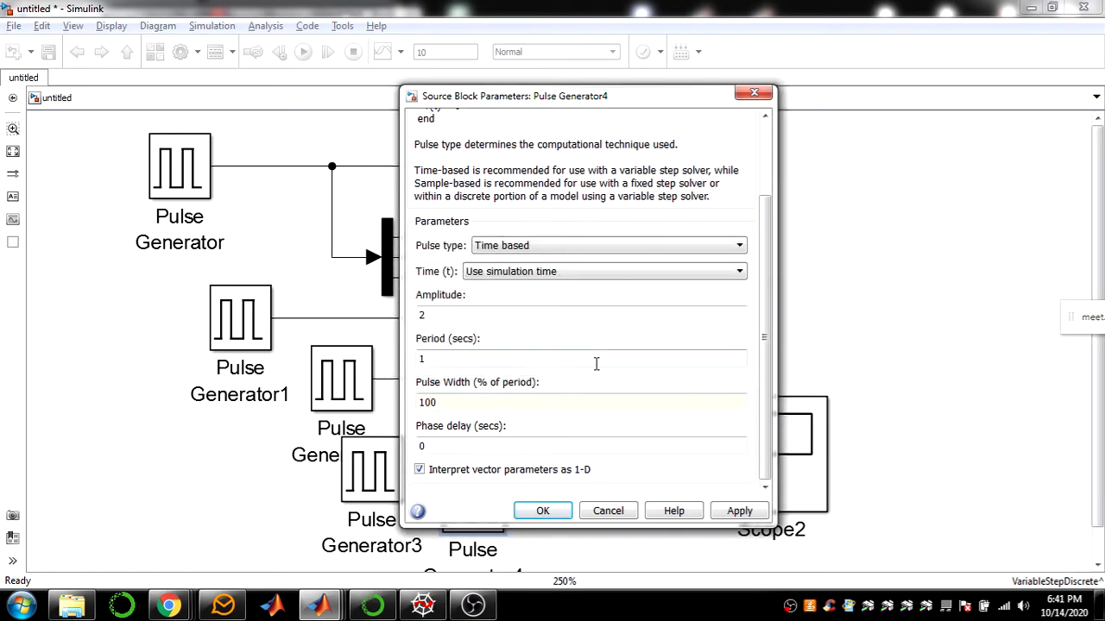
double_click(508, 403)
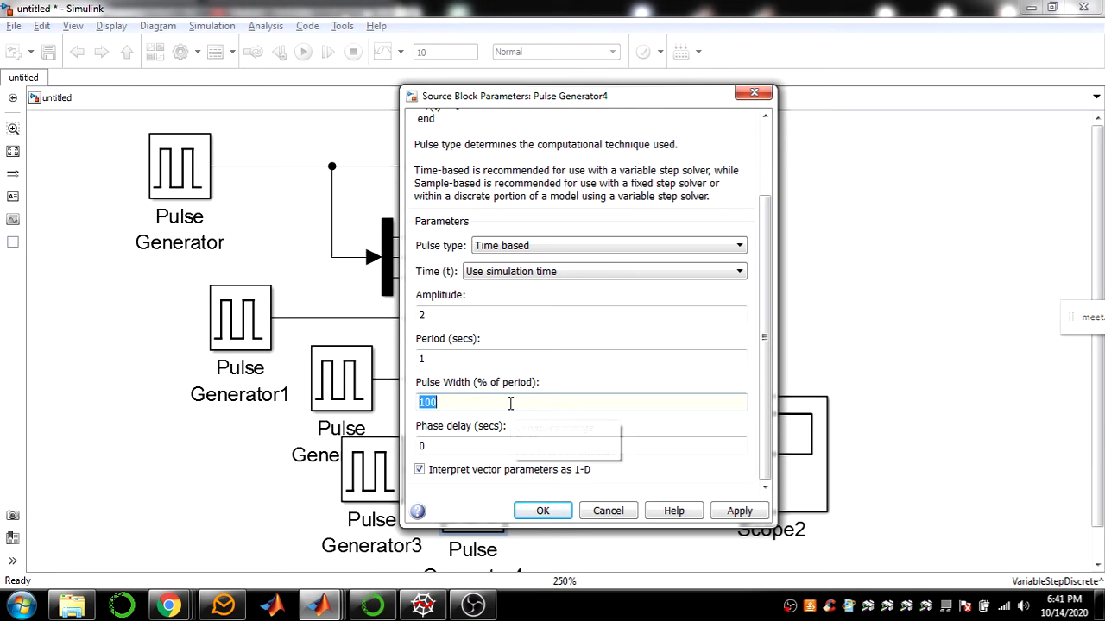
text(95)
click(539, 511)
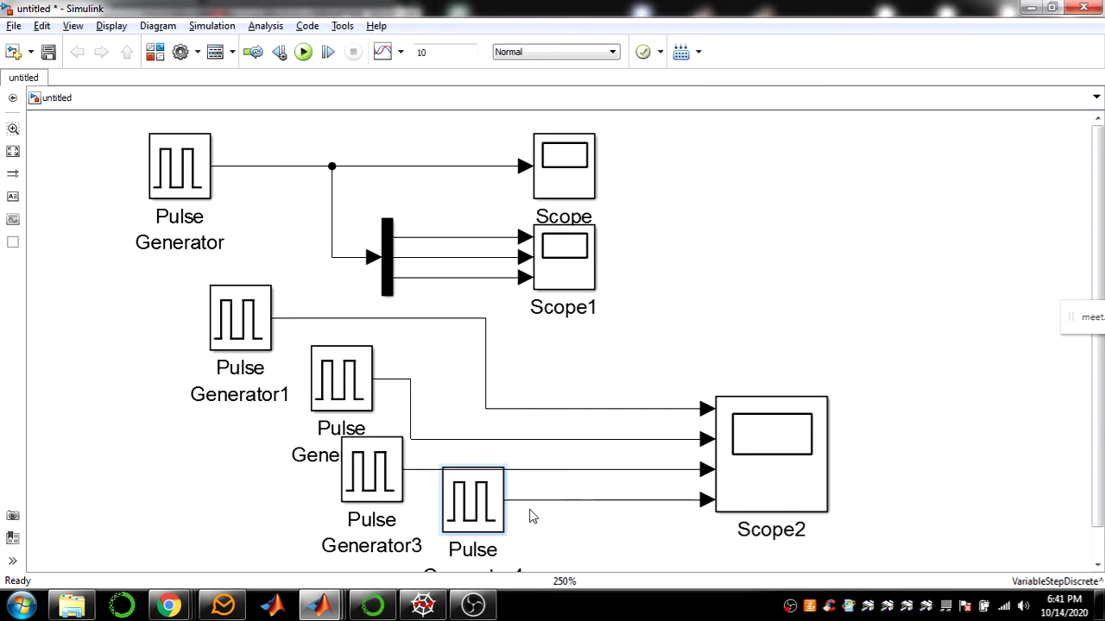
Run the simulation and inspect the four pulse waveforms in Scope2
click(303, 52)
double_click(757, 454)
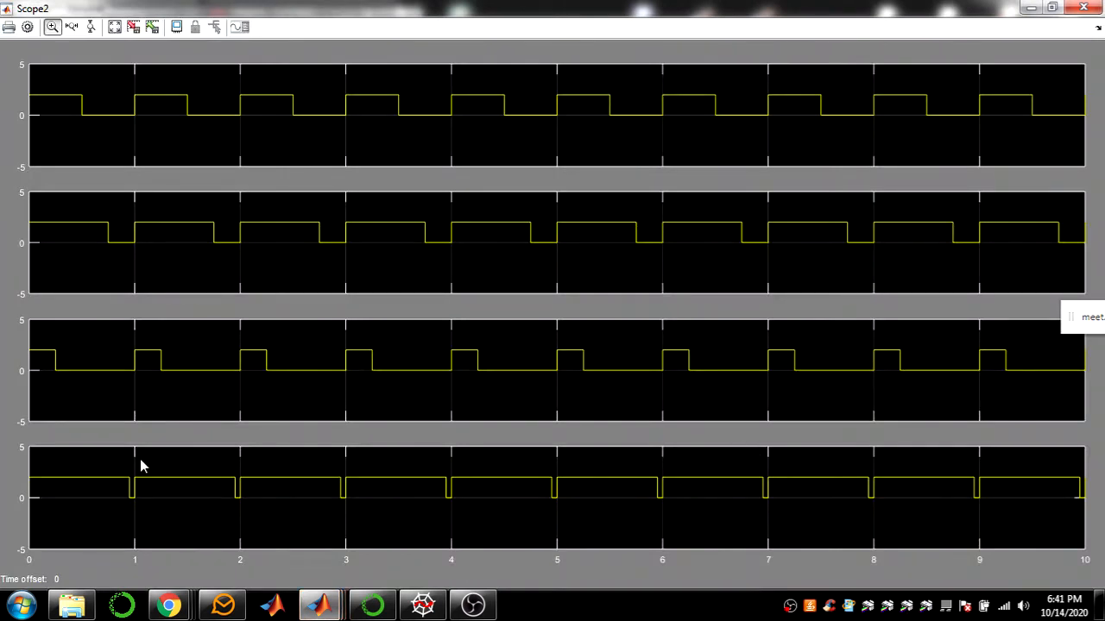
click(1083, 8)
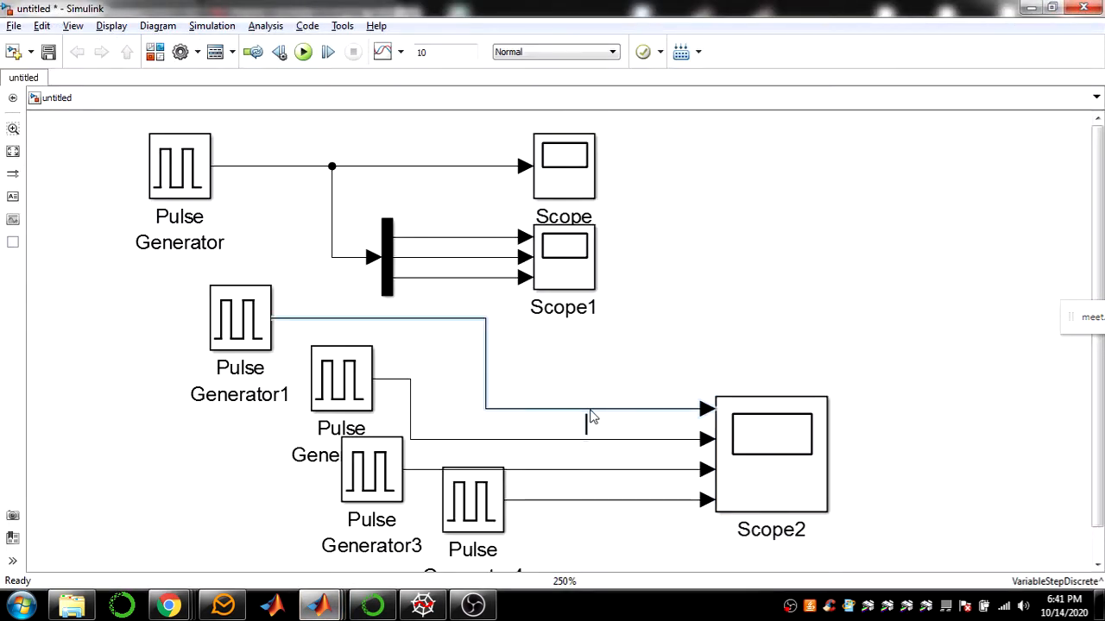
Label the signal lines entering Scope2's first to fourth inputs 50, 75, 25 and 95
text(50)
click(585, 441)
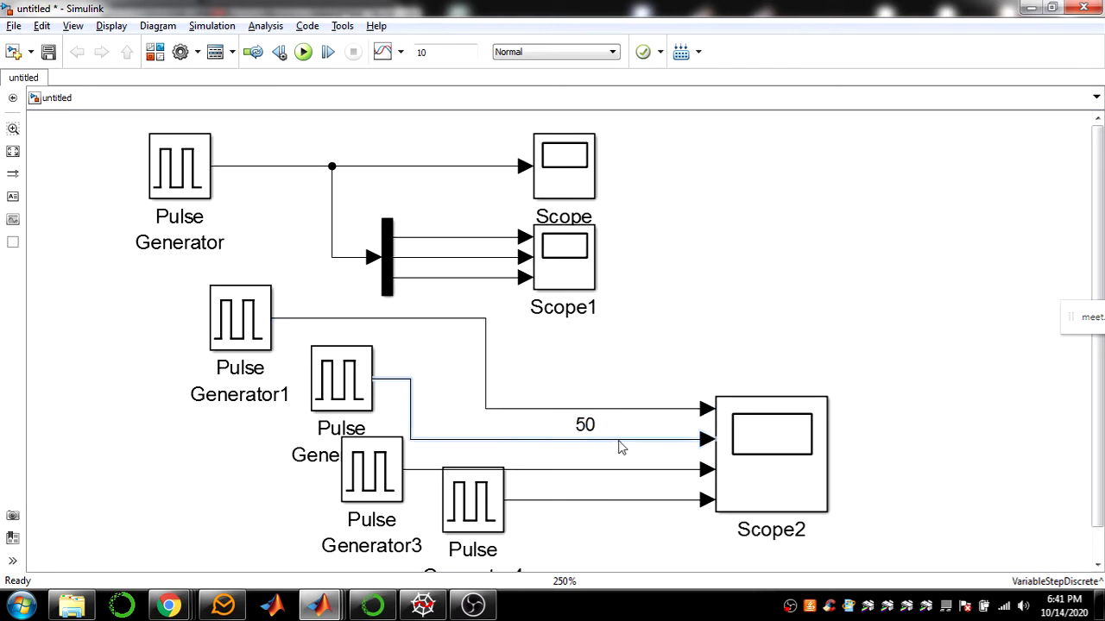
text(75)
double_click(614, 471)
text(25)
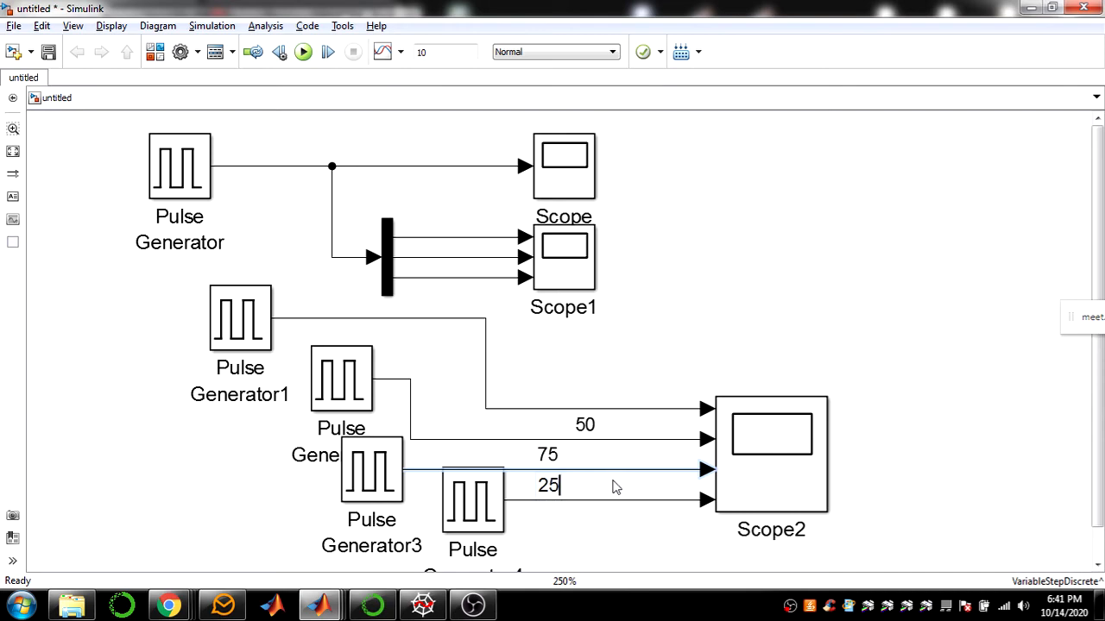
click(607, 514)
text(95)
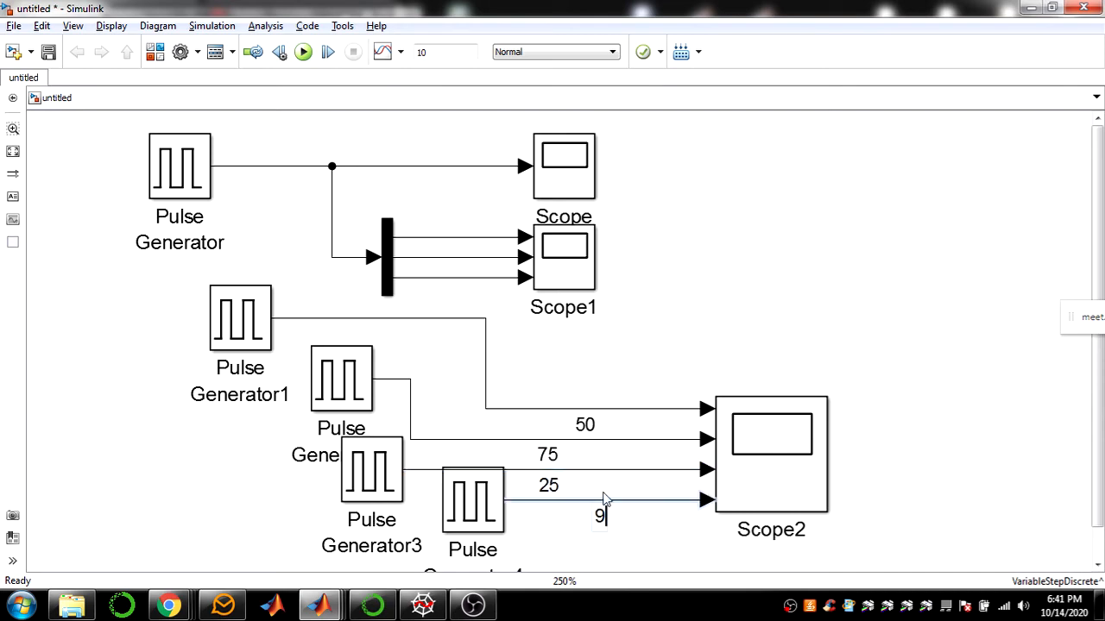
click(653, 539)
In Scope2's parameters, enable legends and show tick labels on all axes, and review the labelled plots
click(750, 456)
double_click(751, 455)
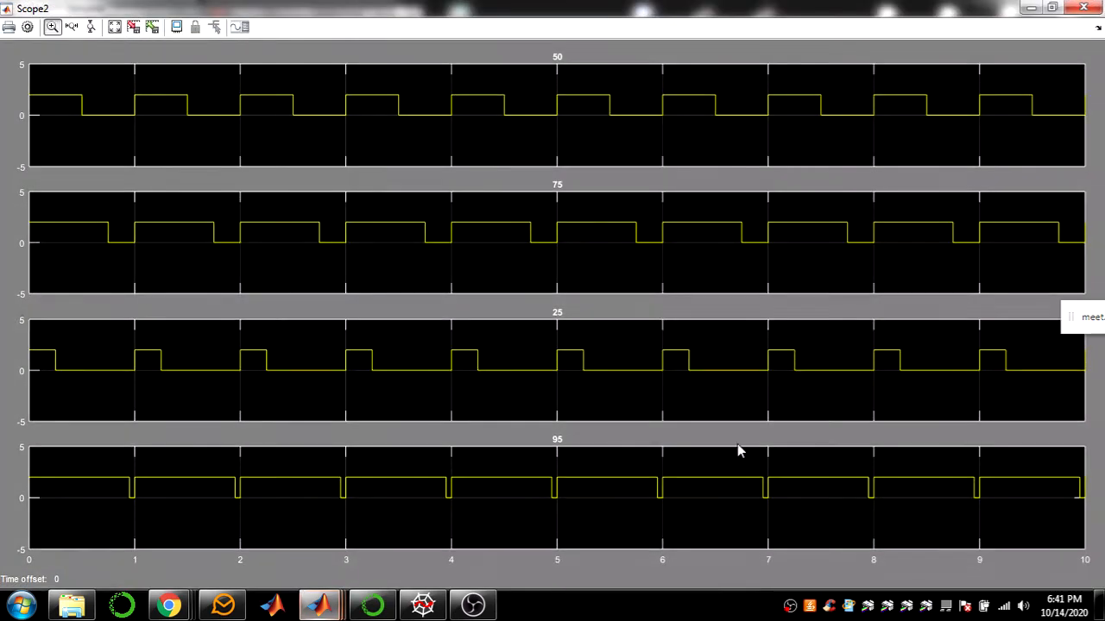
click(27, 26)
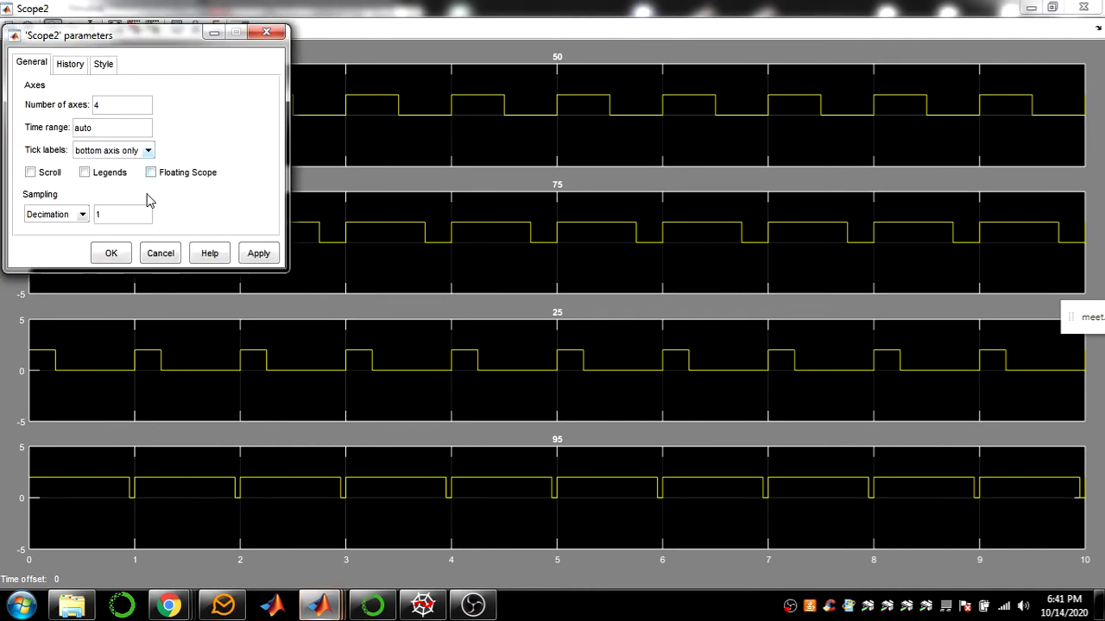
click(94, 174)
click(129, 151)
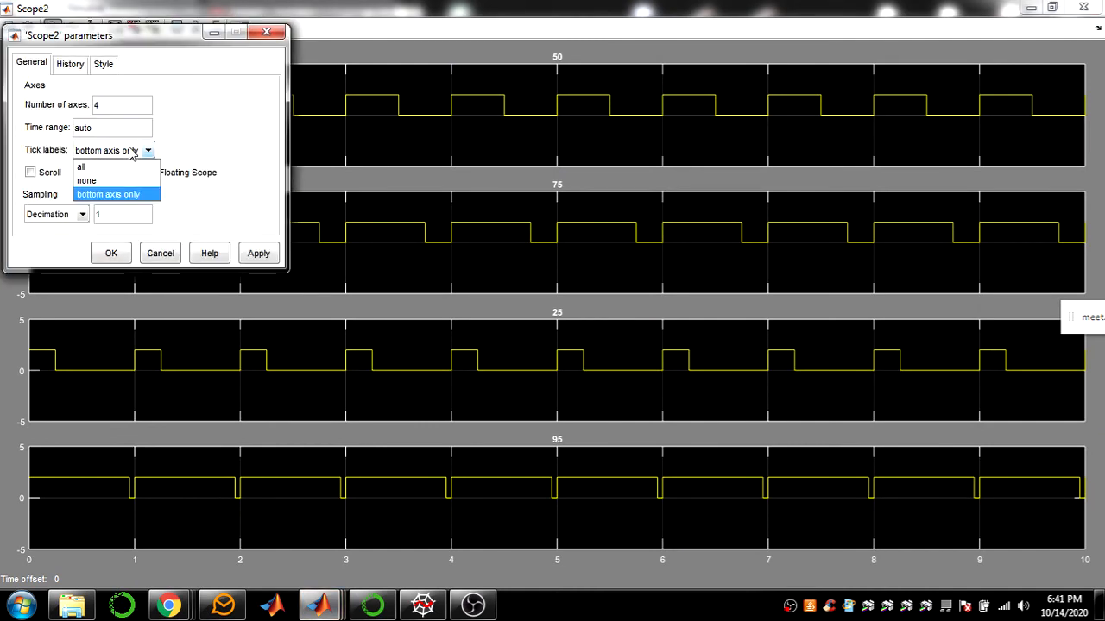
click(121, 164)
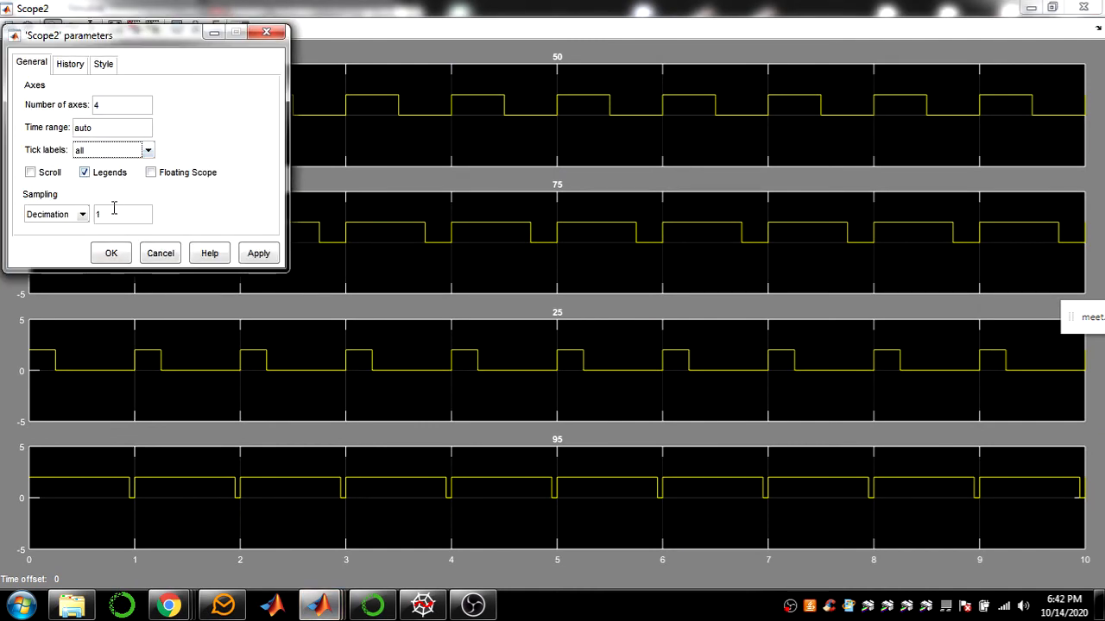
click(111, 253)
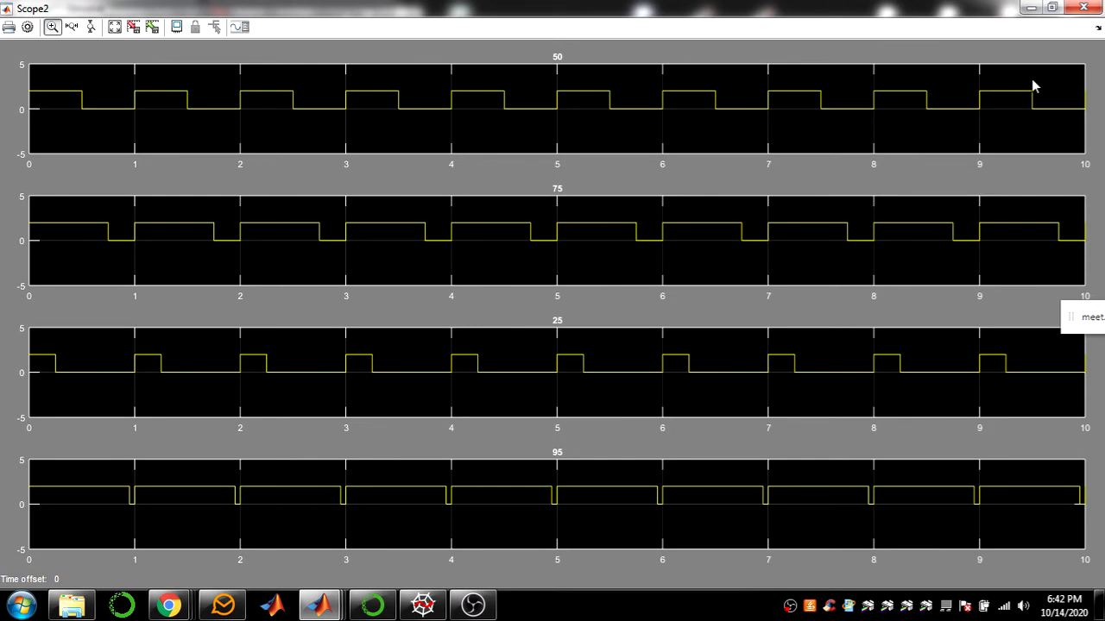
click(1082, 9)
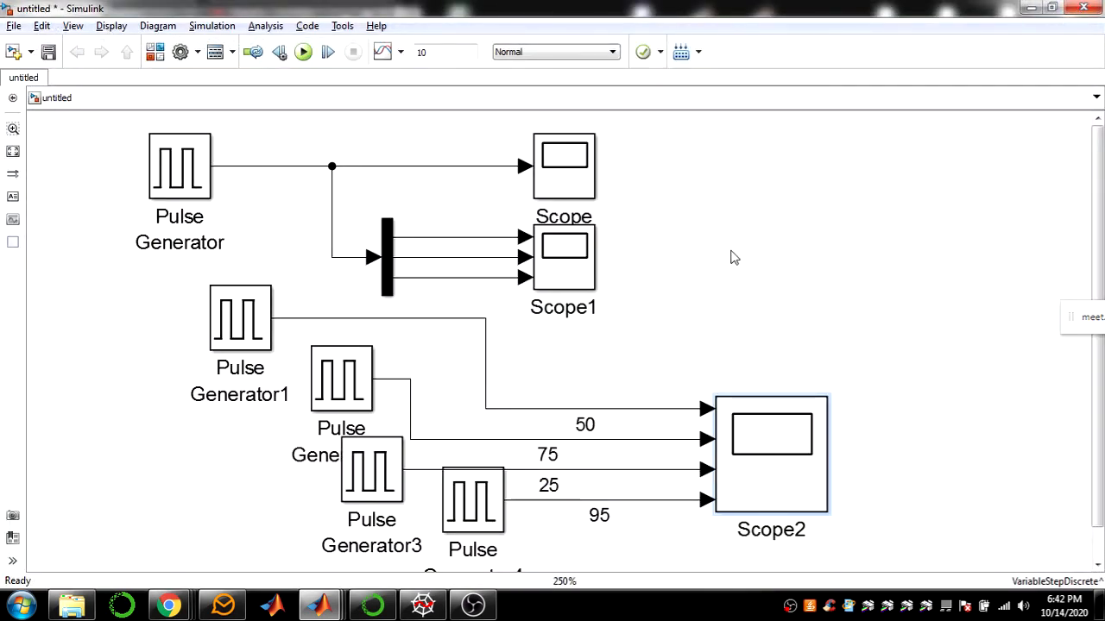
Switch to the Google Meet call in Chrome to check the participants, and return to the Simulink model
click(356, 431)
click(184, 607)
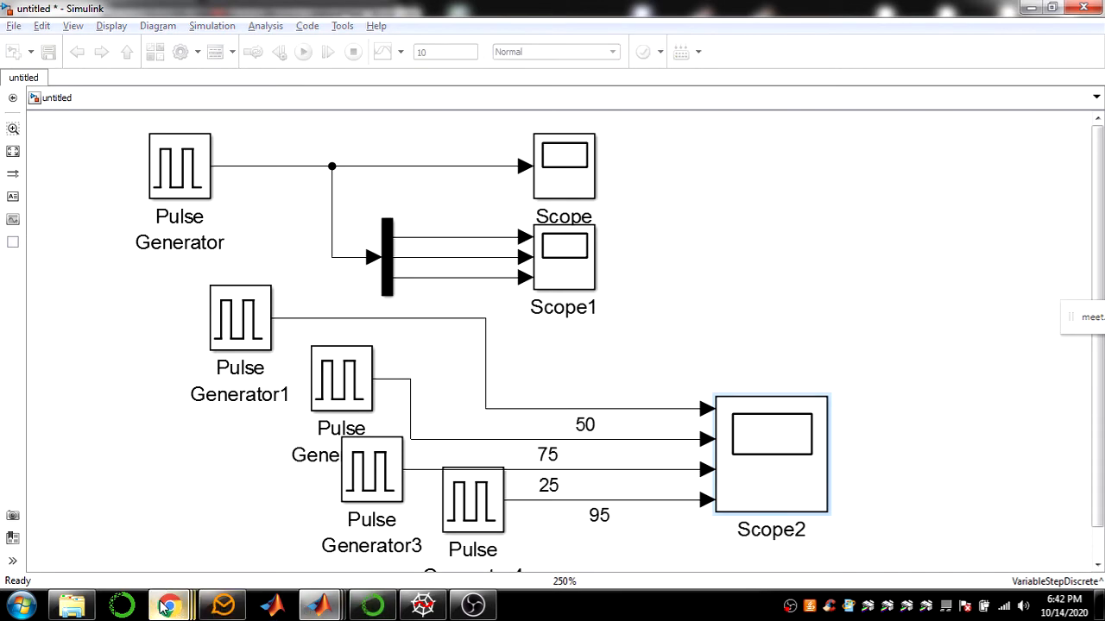
mouse_move(227, 533)
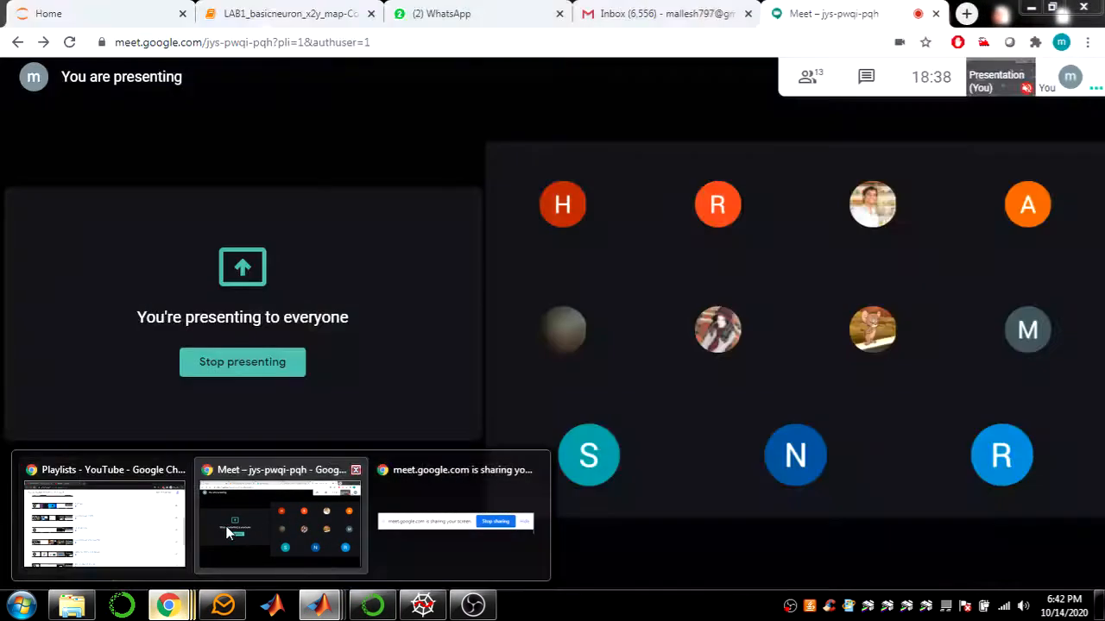
click(232, 535)
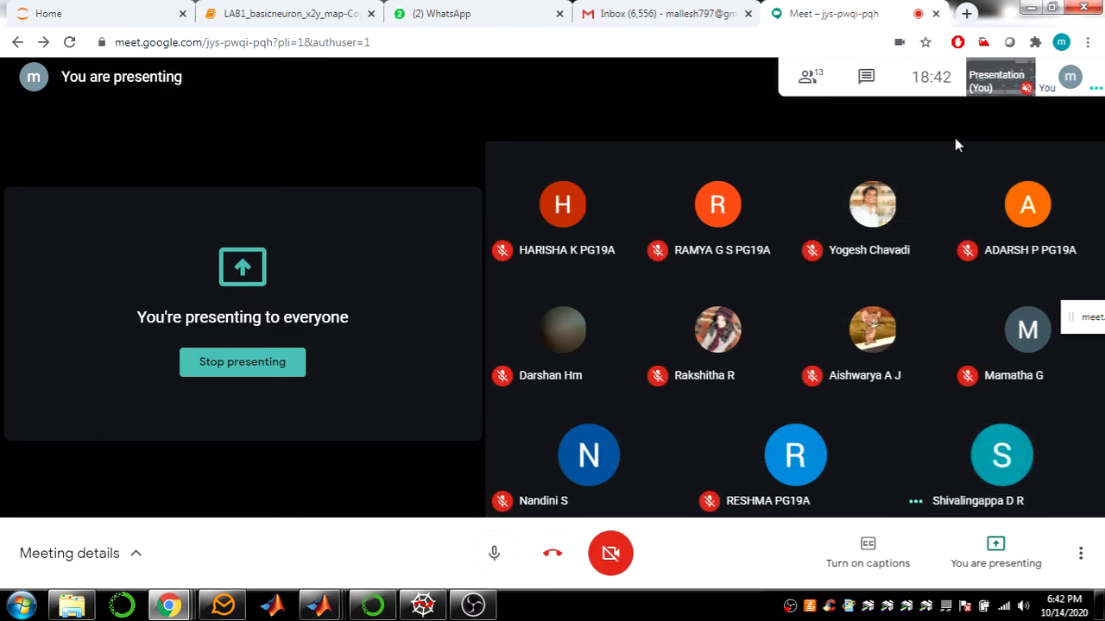
key(alt+Tab)
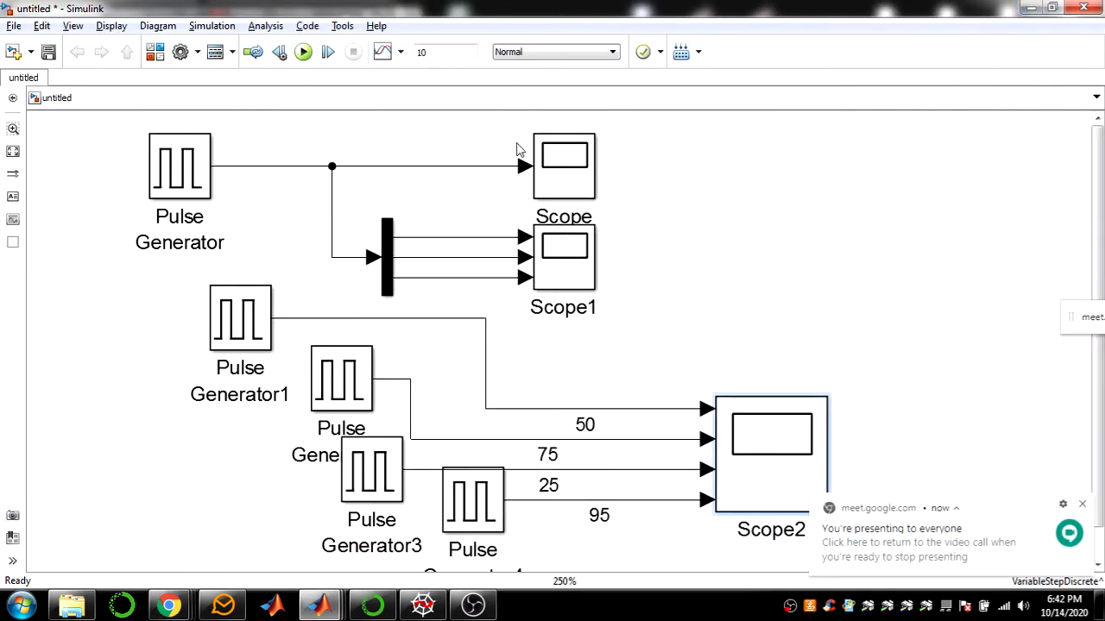
Save the model in the SIMULINK folder as Model11_pulse_generator
key(ctrl+s)
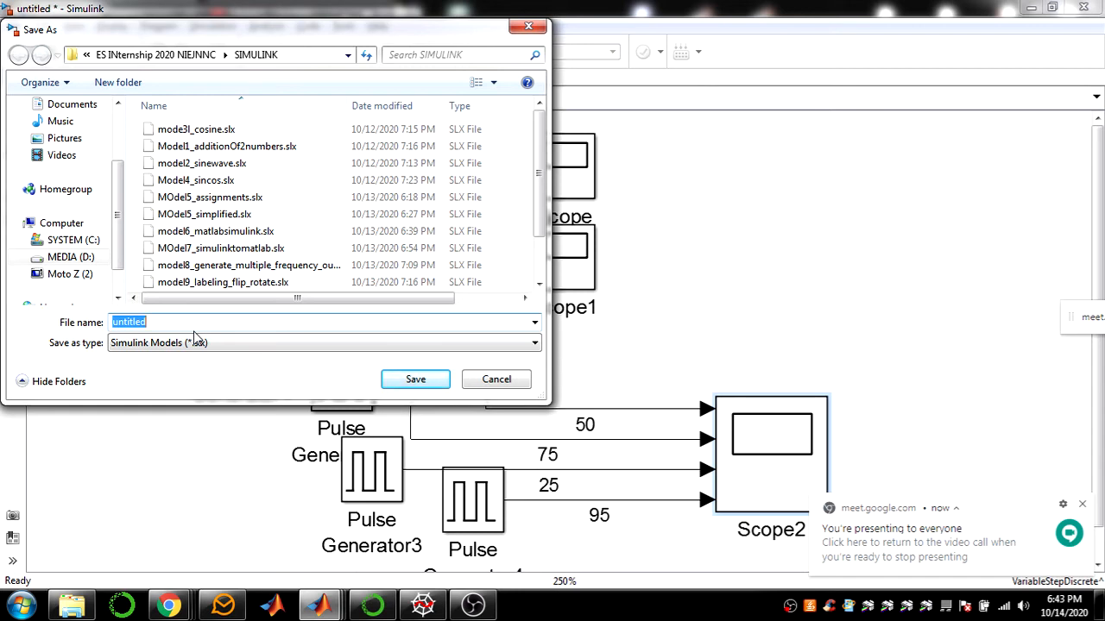
text(Model1)
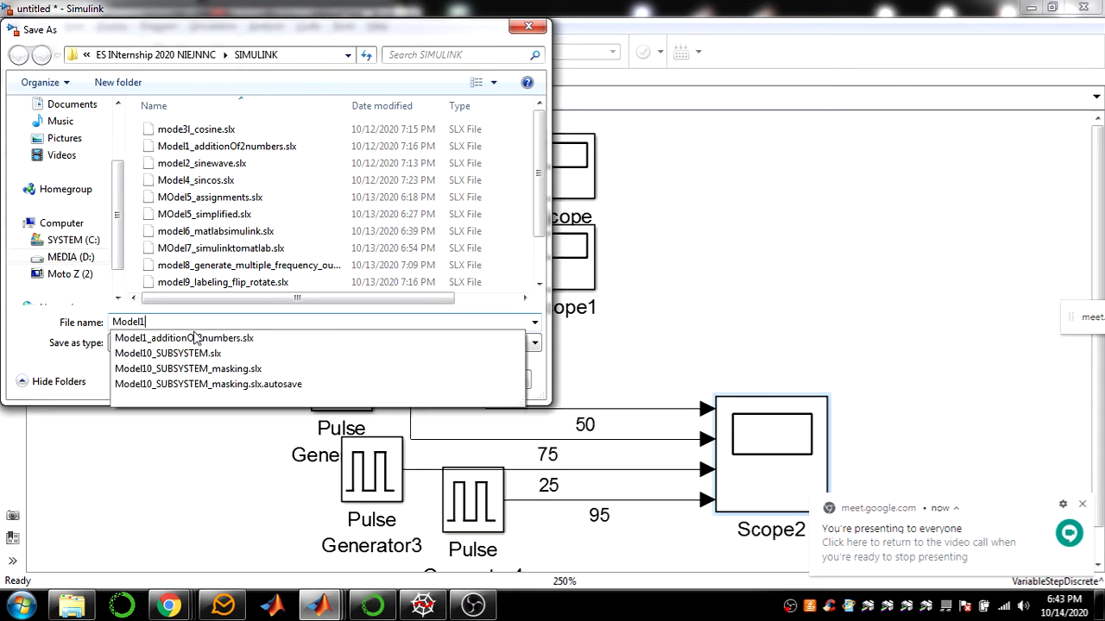
text(1_)
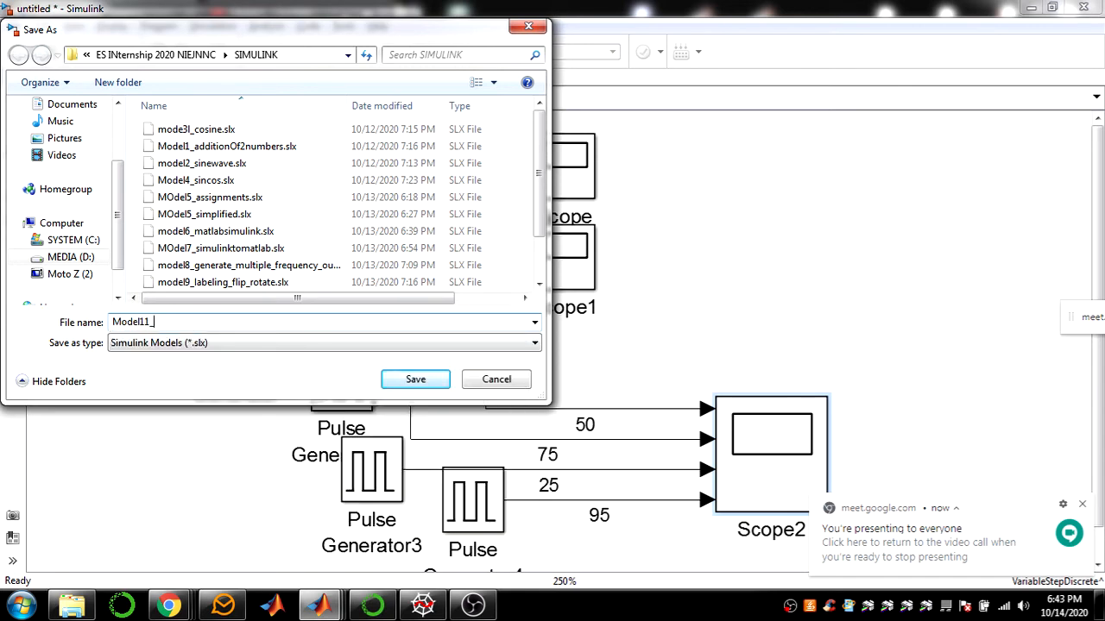
text(s)
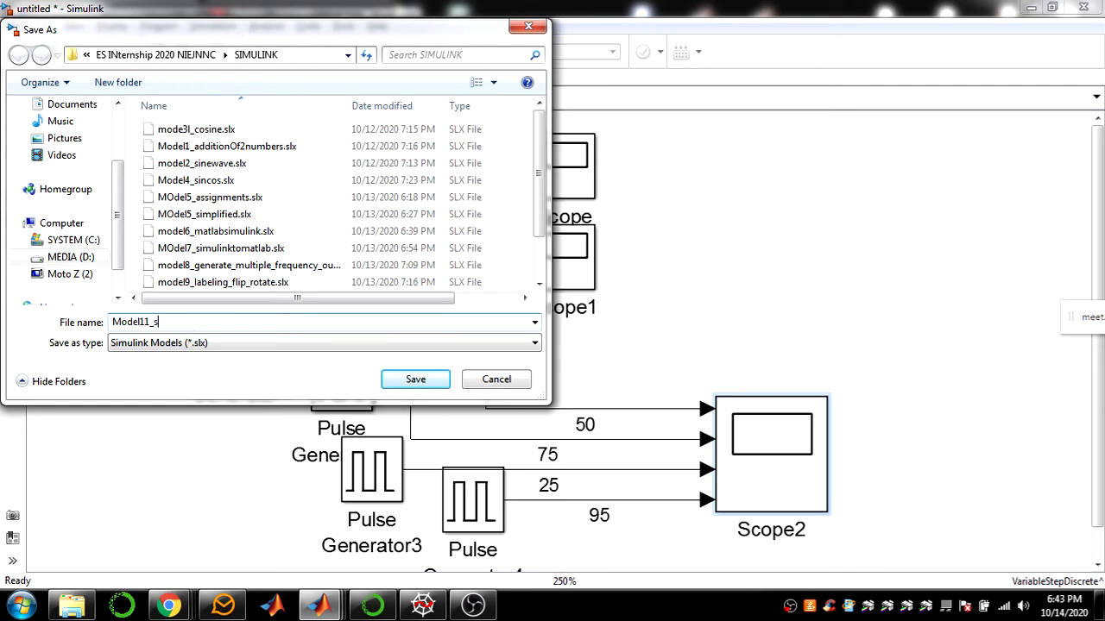
key(BackSpace)
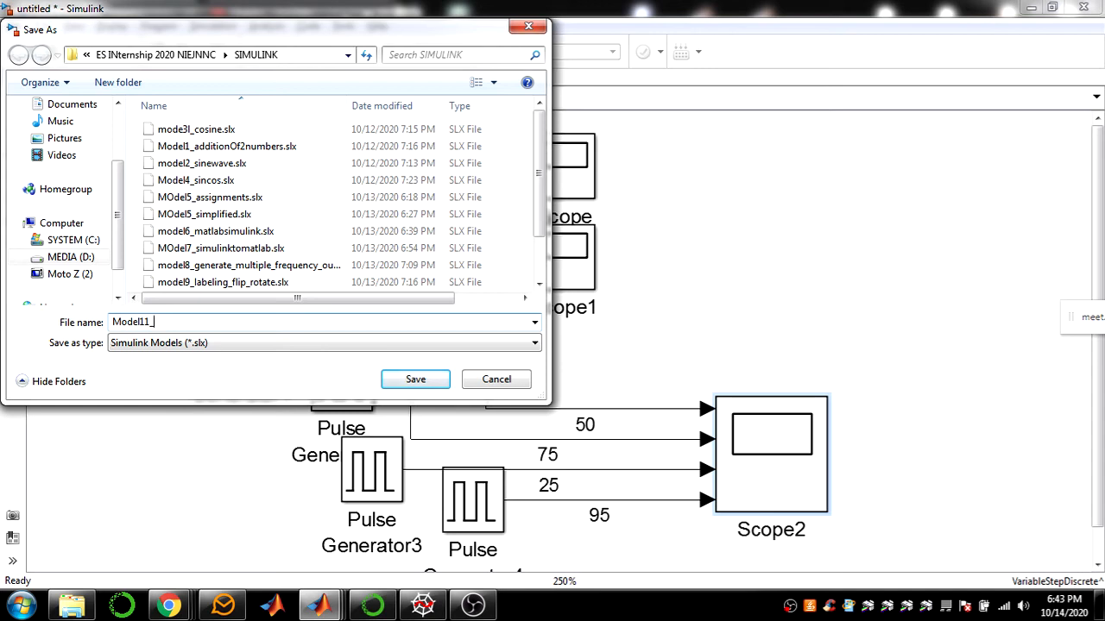
text(pulse_generator)
key(Return)
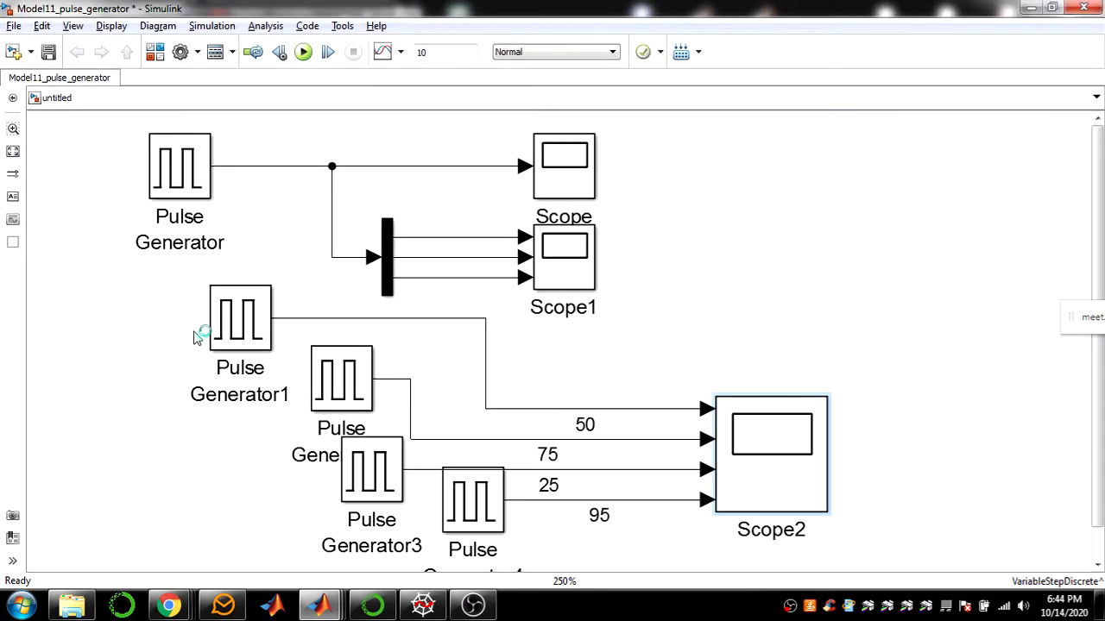
Create a new blank Simulink model and maximize its window
click(13, 52)
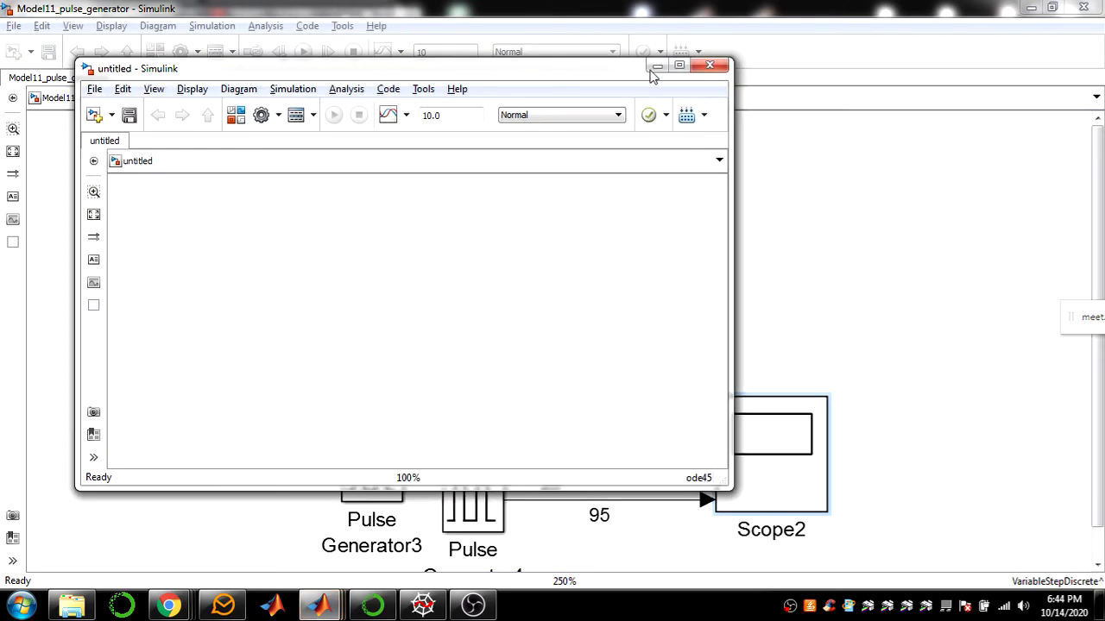
click(679, 66)
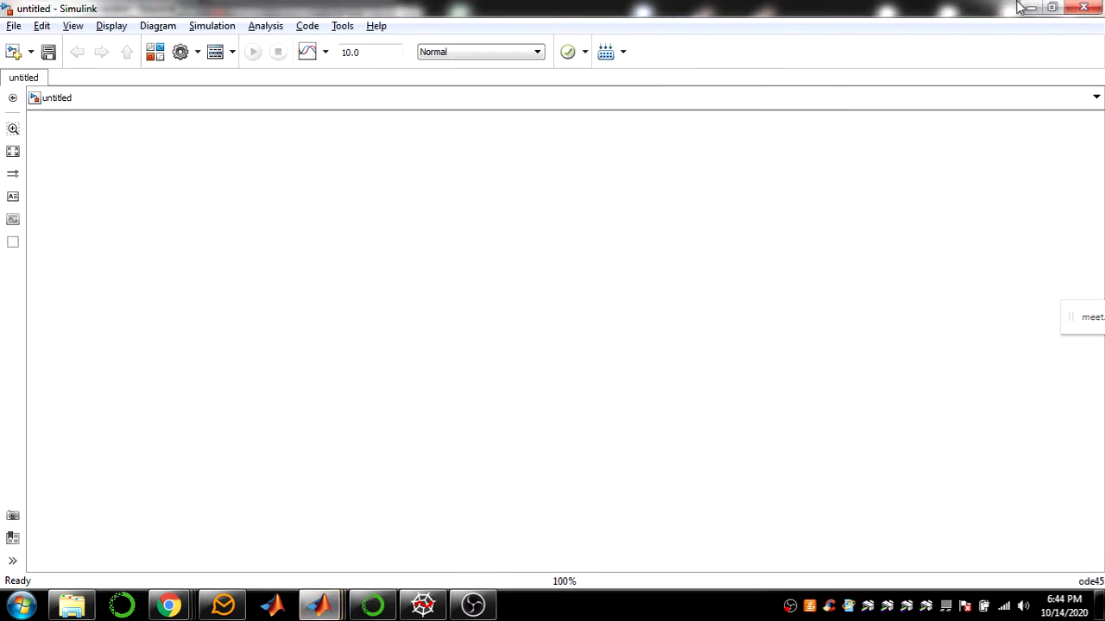
Close the Model10_SUBSYSTEM_masking model and return to the blank untitled model
click(1083, 8)
click(1085, 9)
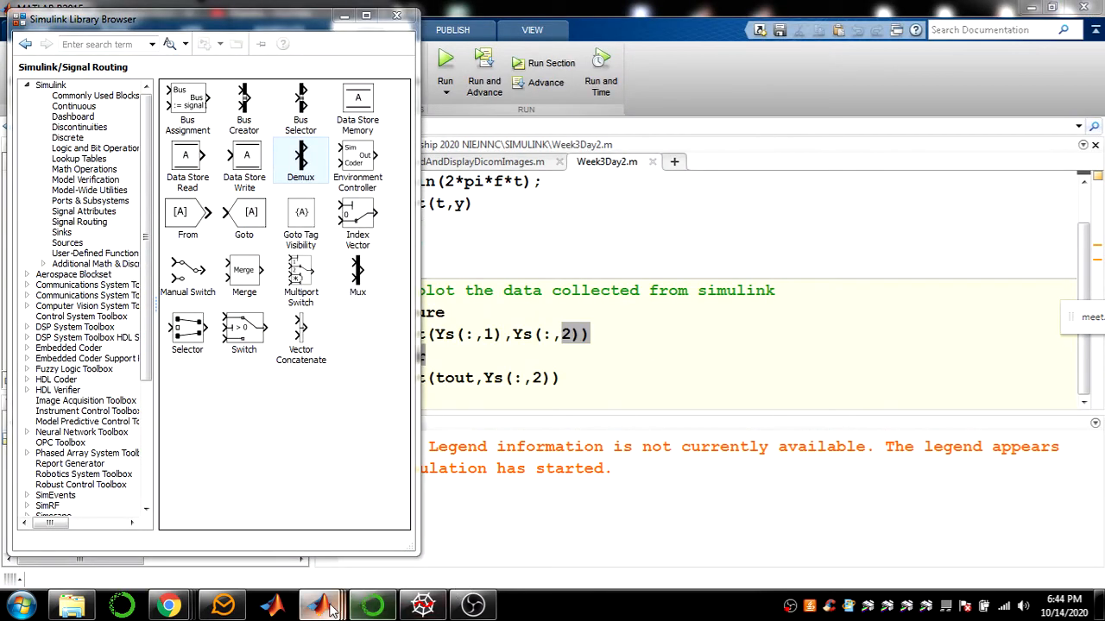
click(503, 525)
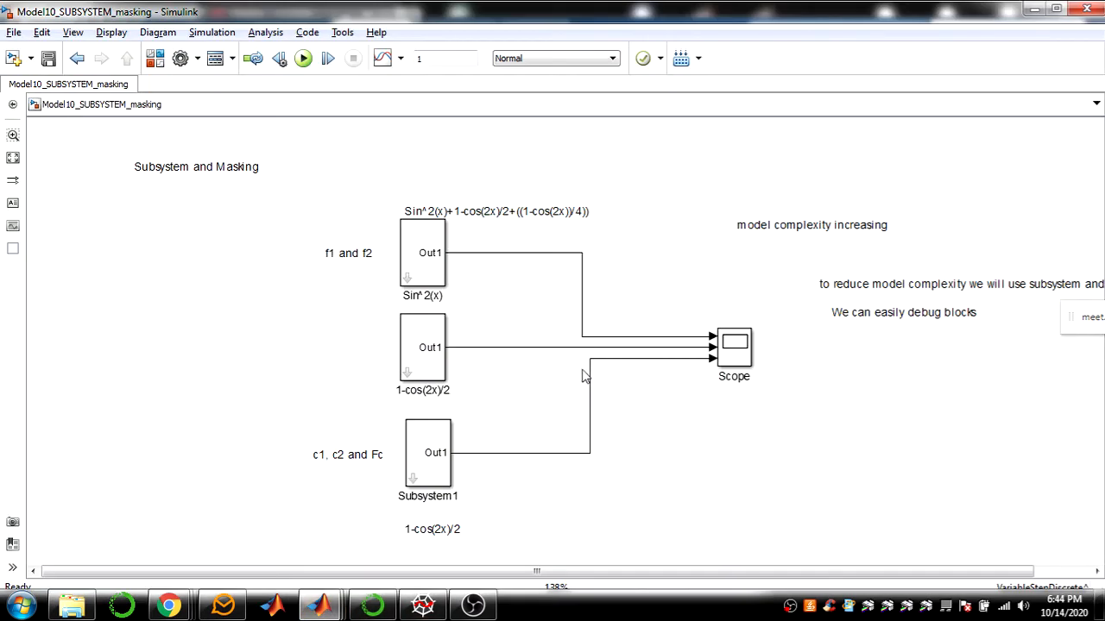
click(1080, 8)
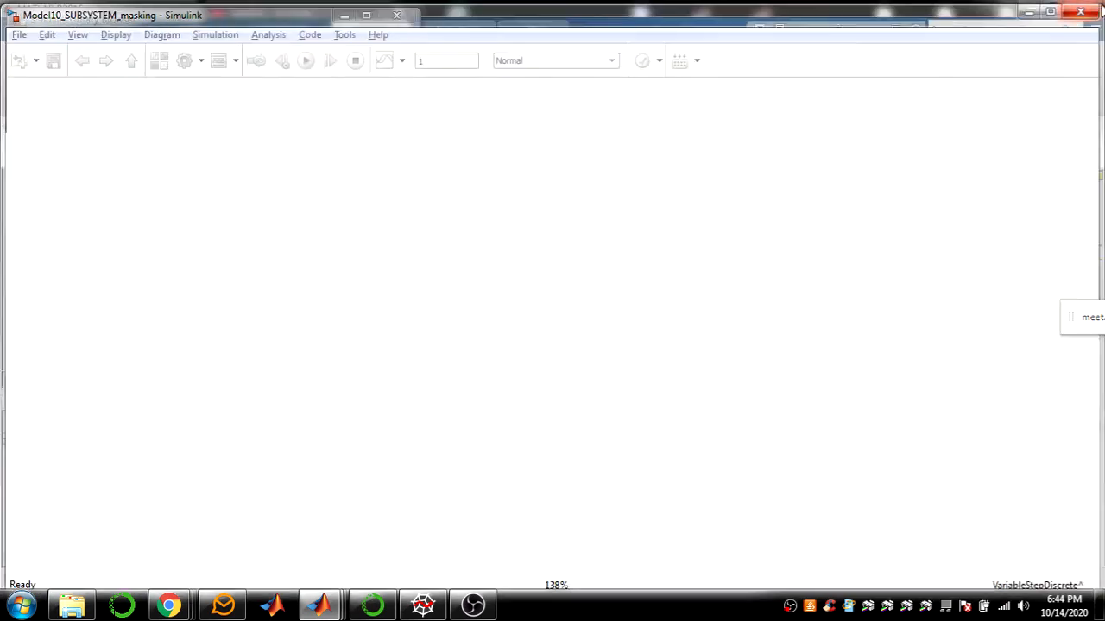
mouse_move(319, 606)
click(496, 522)
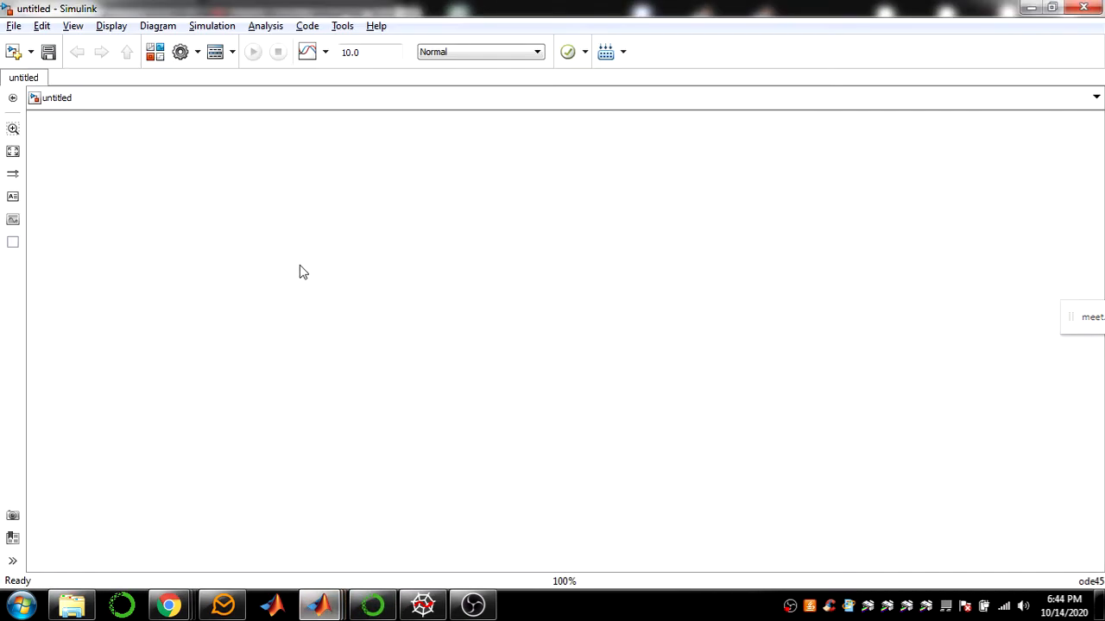
Add an annotation reading Y=a^2+bb^2+2*a*b in the upper part of the blank model
double_click(273, 169)
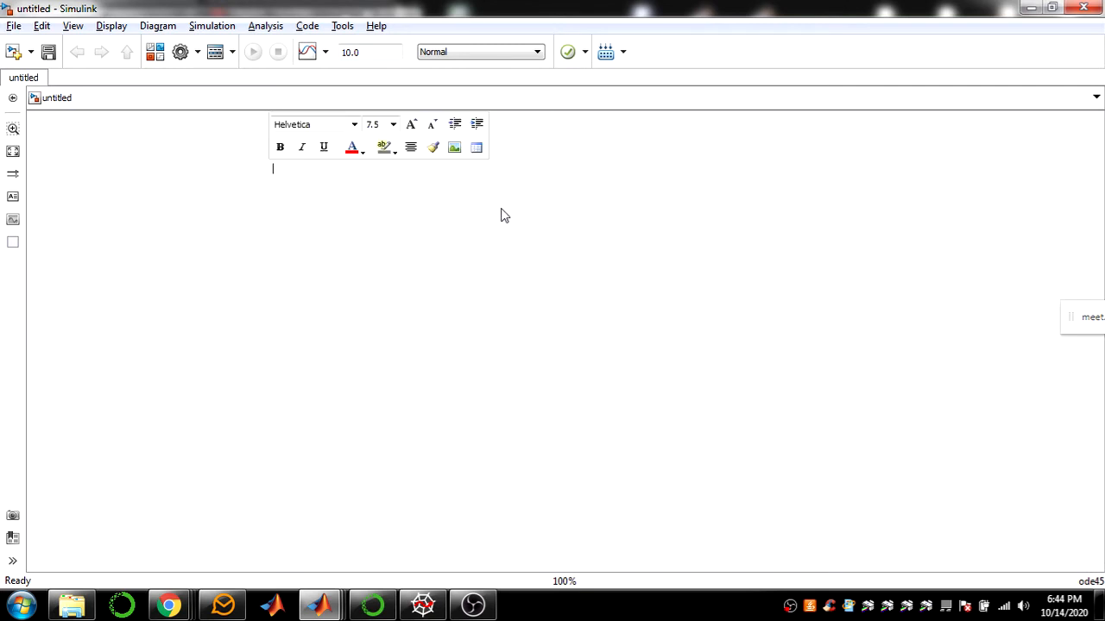
text(1-cos92x))
key(BackSpace)
key(BackSpace)
key(BackSpace)
key(BackSpace)
text((2x)
key(BackSpace)
key(BackSpace)
key(BackSpace)
key(BackSpace)
key(BackSpace)
key(BackSpace)
key(BackSpace)
key(BackSpace)
text(Y=2*a)
key(BackSpace)
key(BackSpace)
key(BackSpace)
key(BackSpace)
key(BackSpace)
text(Y=a^2+bb^2+2*a*b)
Set the font size of the whole formula annotation to 16
key(ctrl+a)
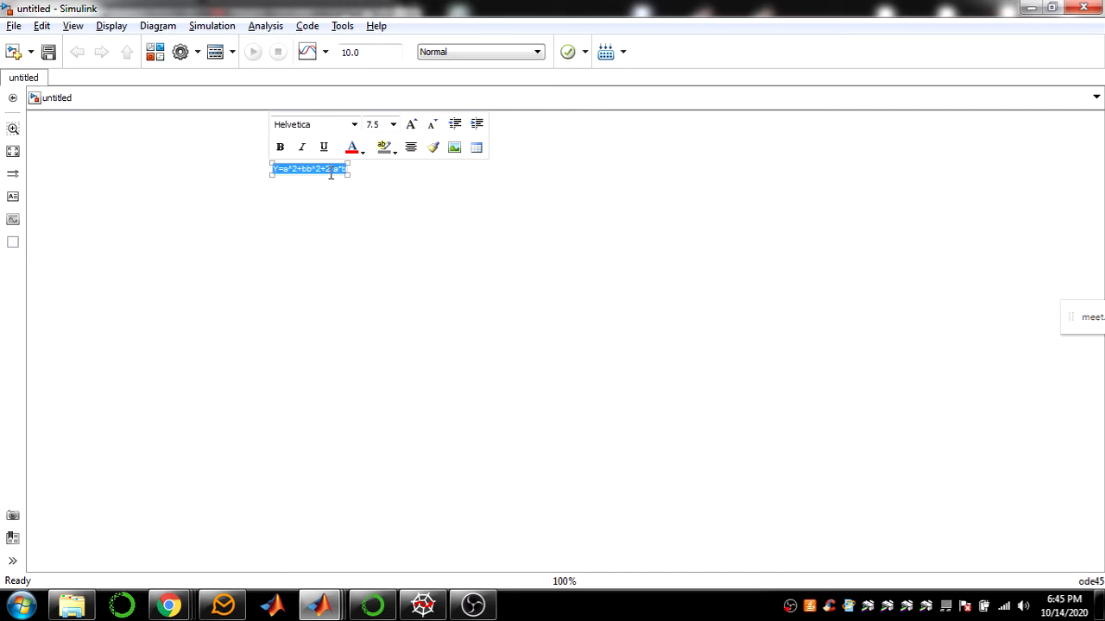
click(393, 125)
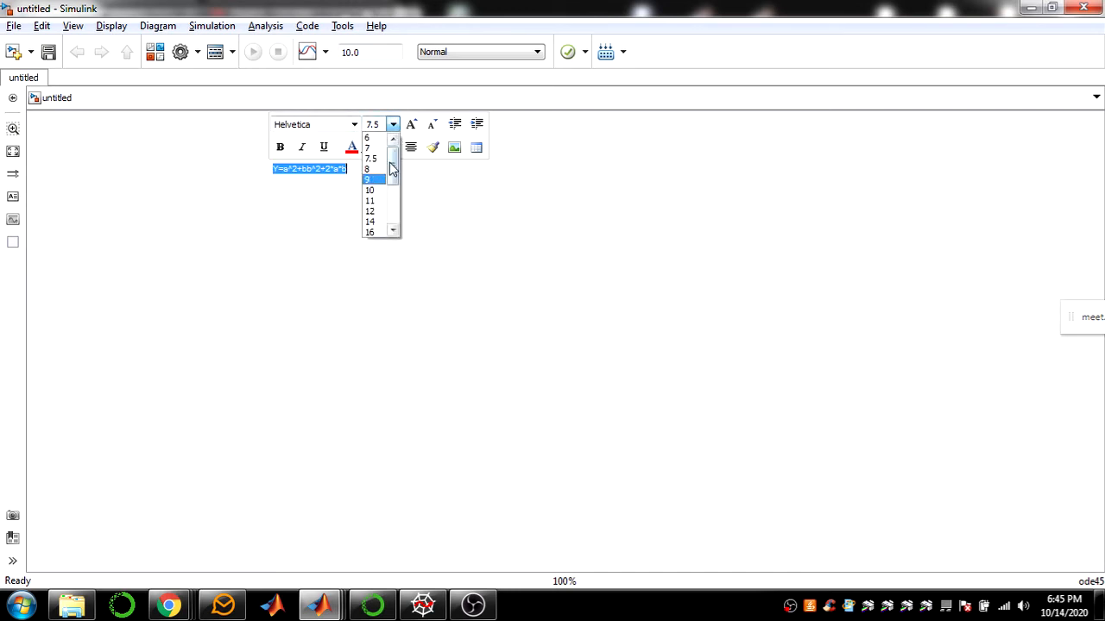
click(373, 233)
click(486, 183)
click(472, 220)
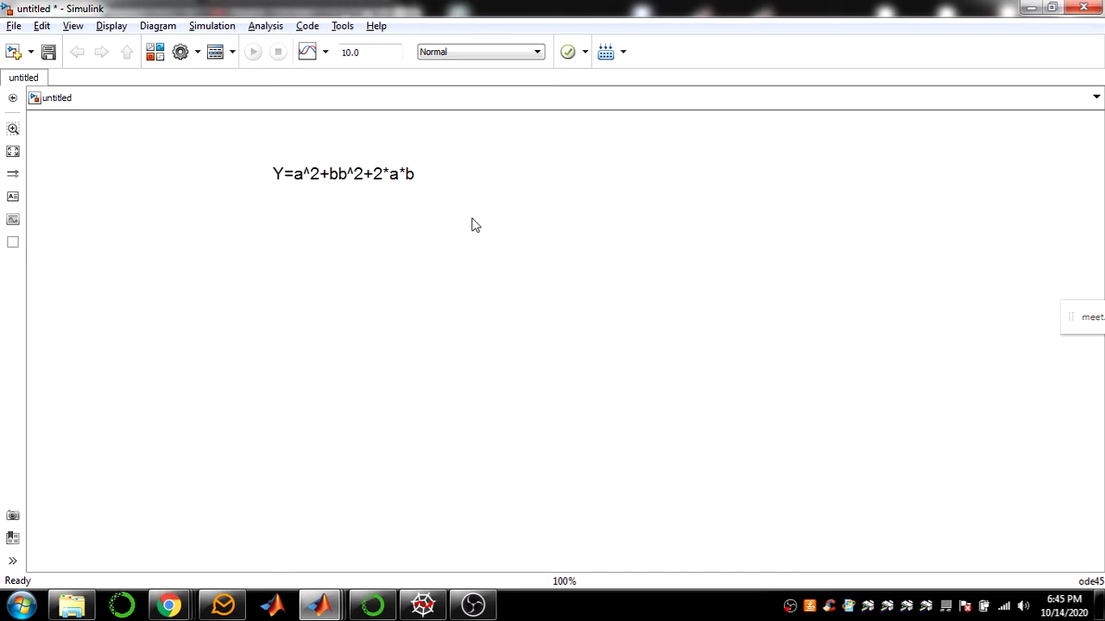
Remove the duplicate b so the formula annotation reads Y=a^2+b^2+2*a*b
click(341, 172)
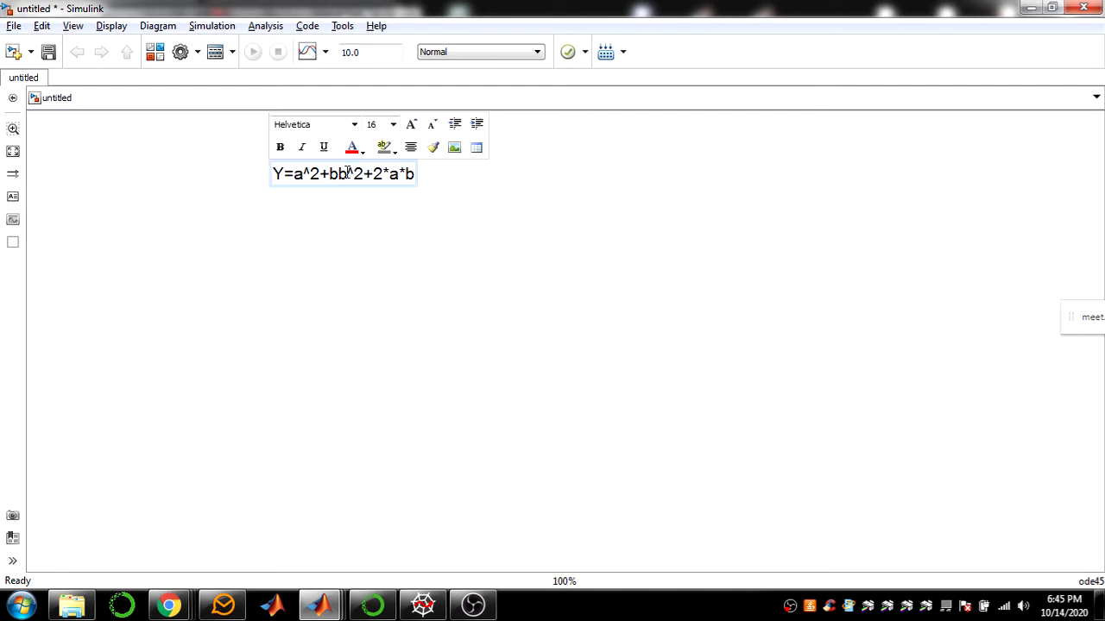
key(BackSpace)
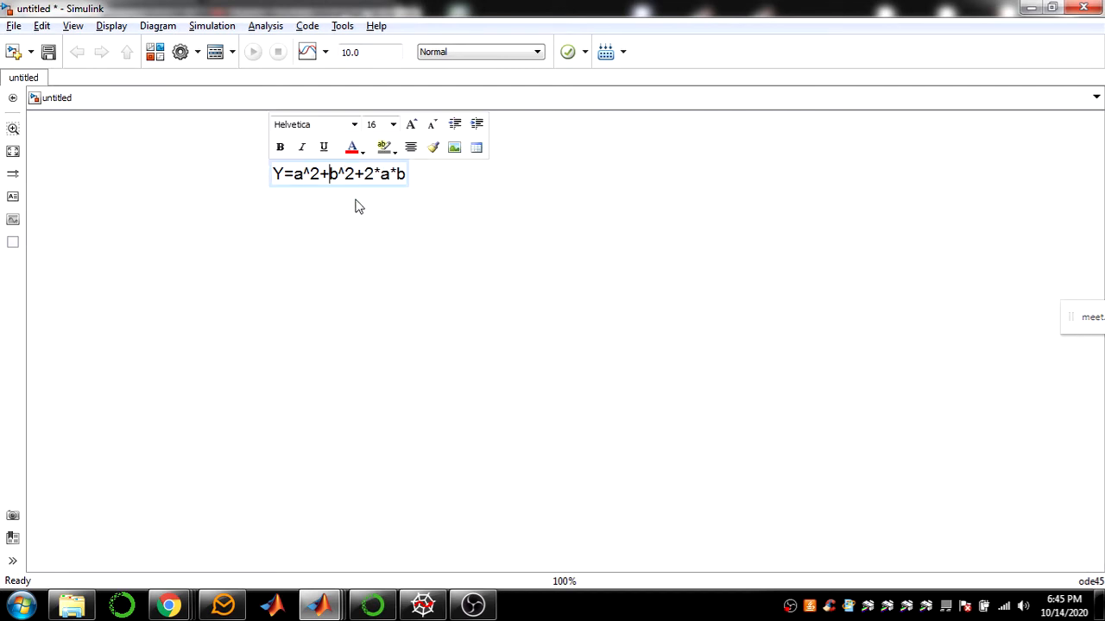
click(387, 248)
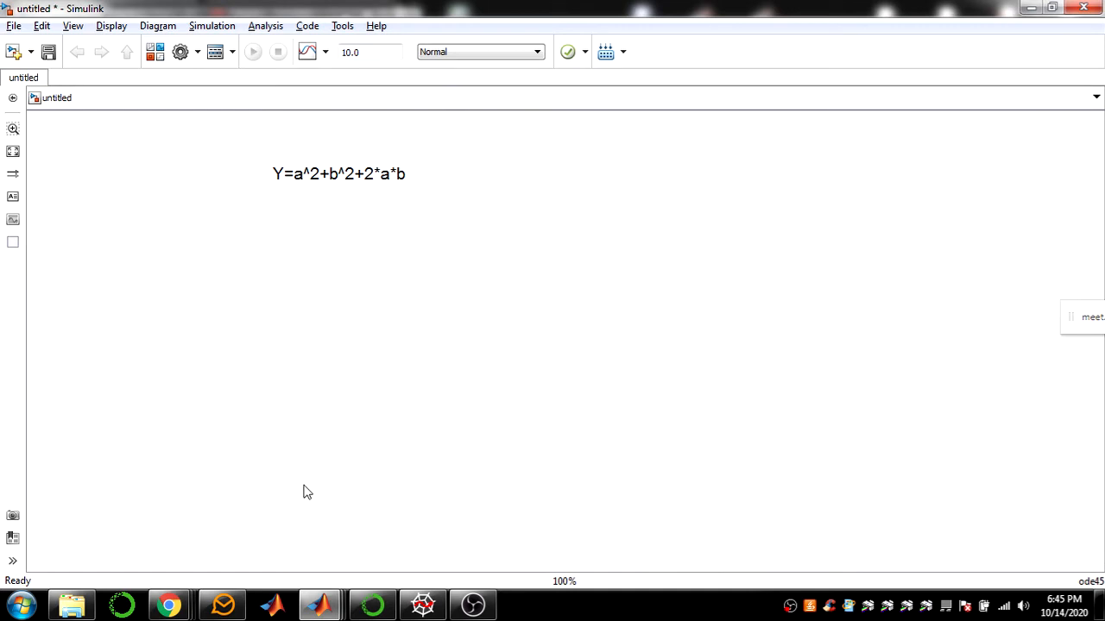
Add a Constant block from the Sources library below and left of the formula, and place a copy of it underneath
click(320, 608)
click(307, 552)
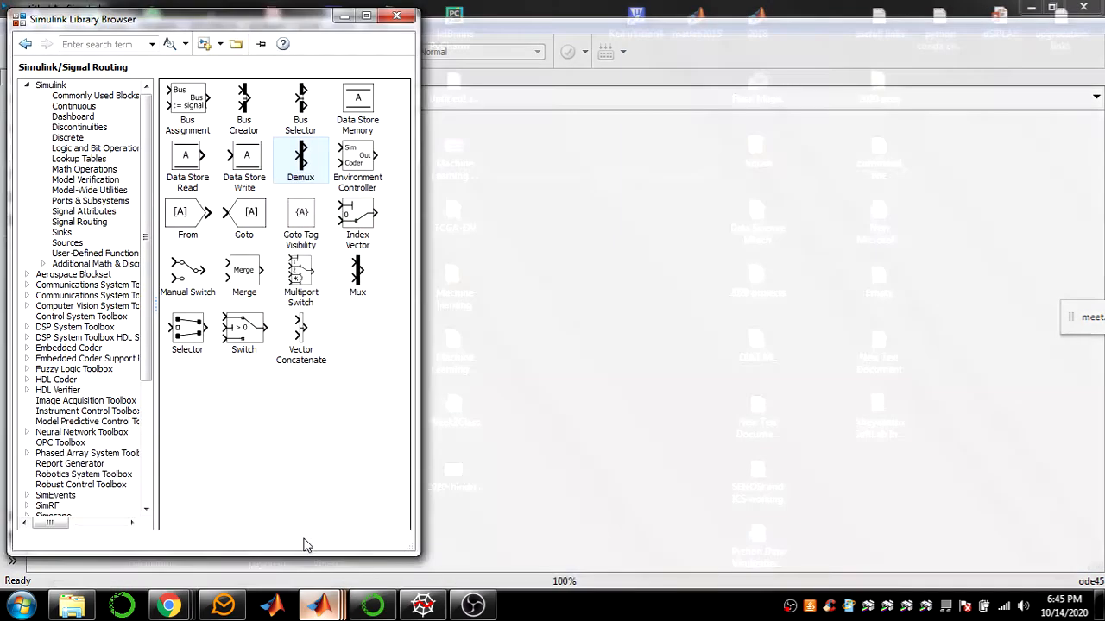
click(72, 245)
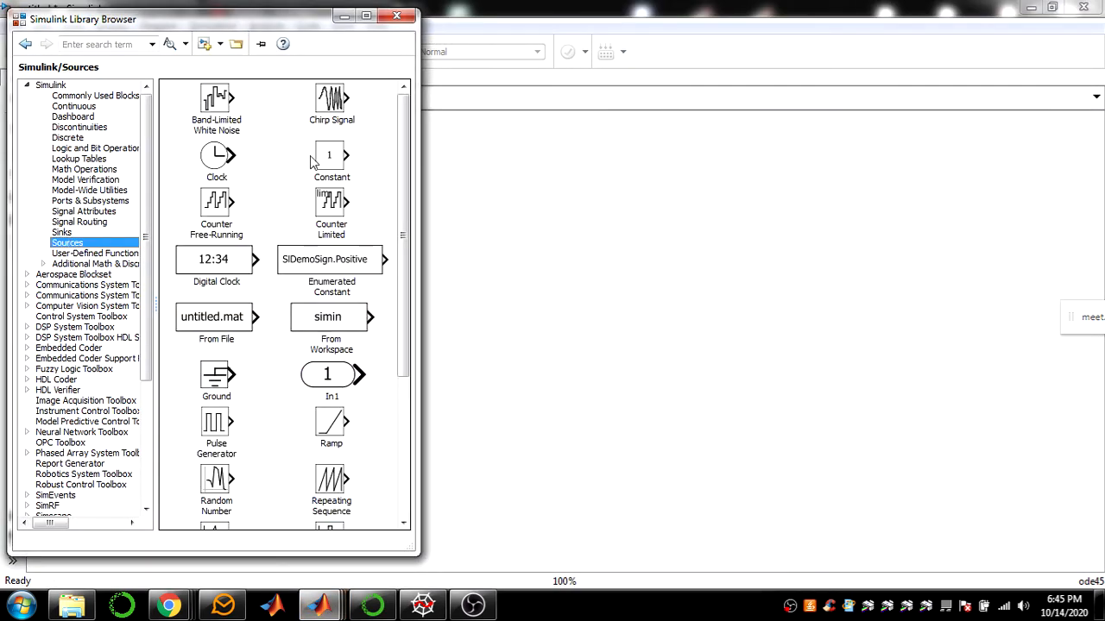
drag(333, 155, 477, 191)
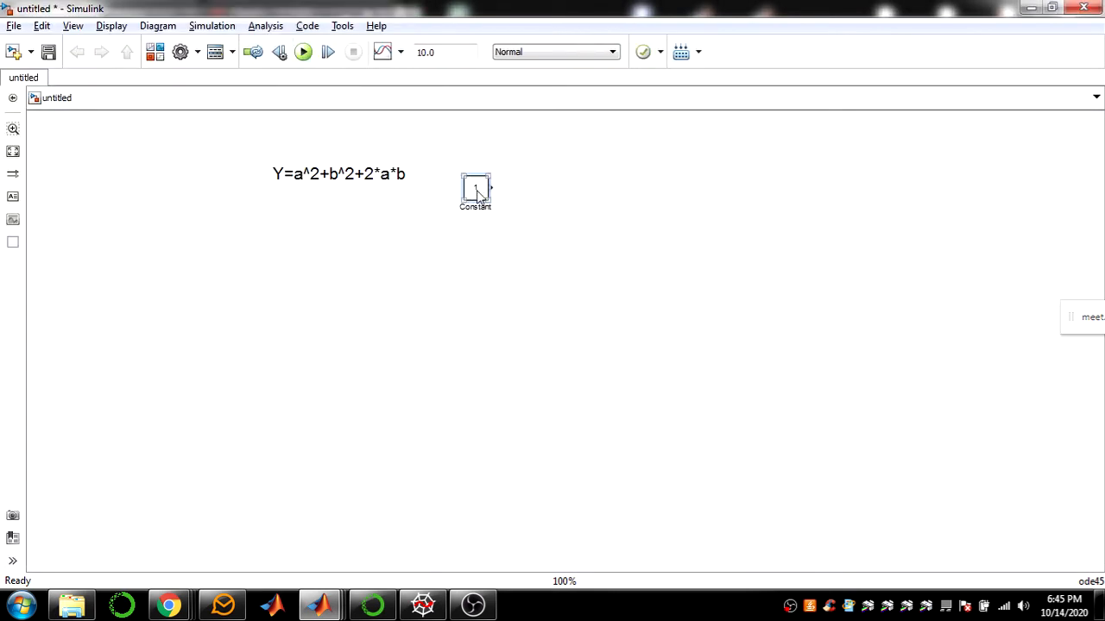
drag(477, 191, 203, 293)
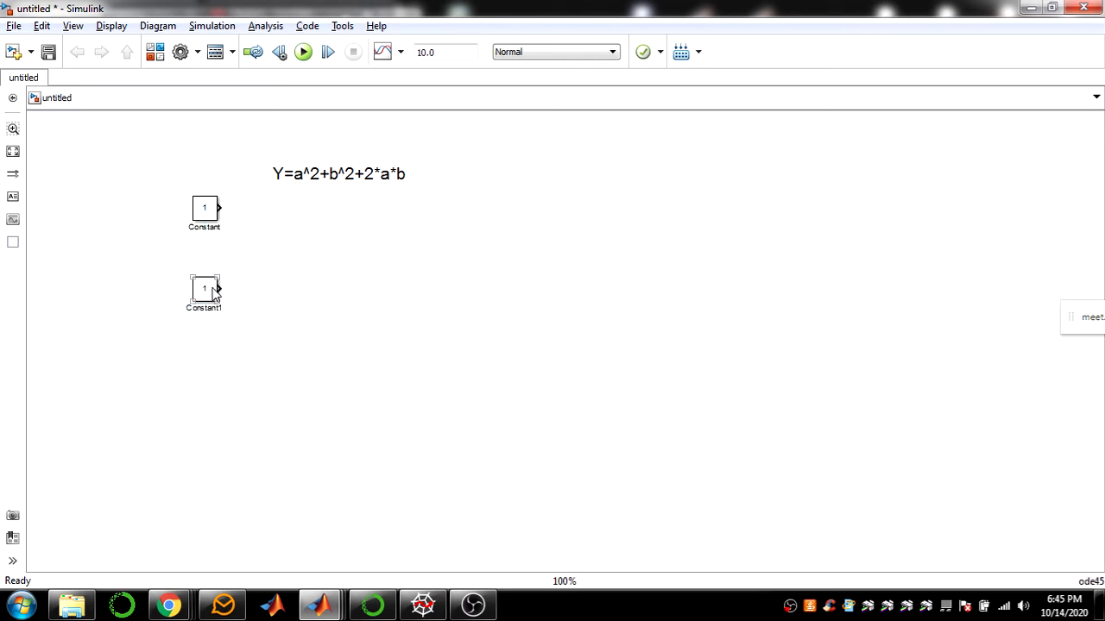
drag(208, 292, 208, 267)
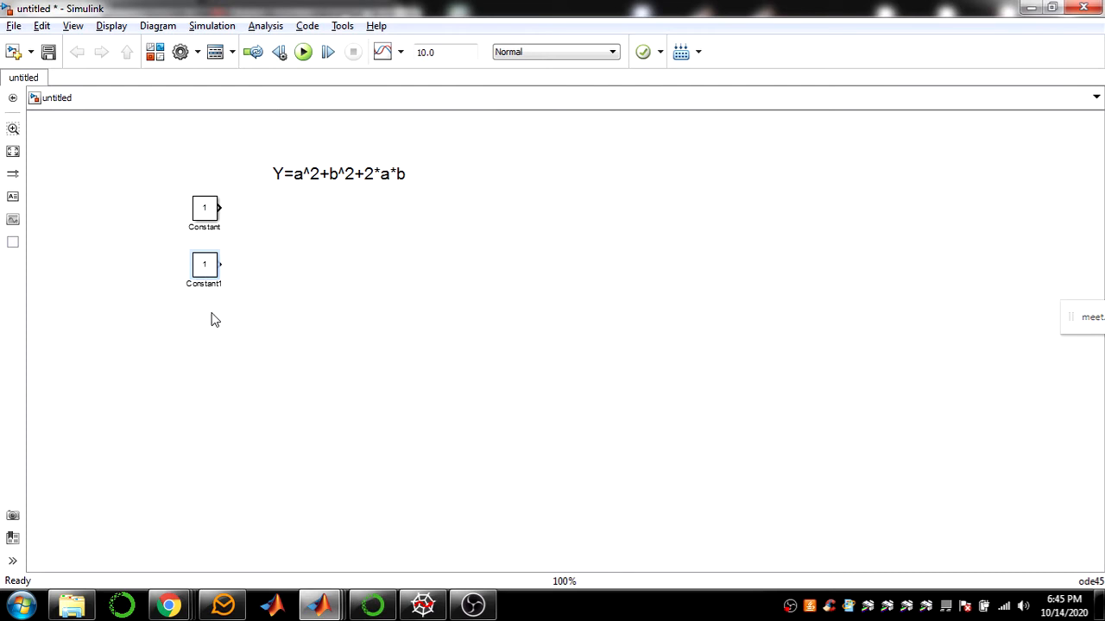
Add an Add block from the Math Operations library to the right of the Constant blocks
click(319, 604)
click(272, 498)
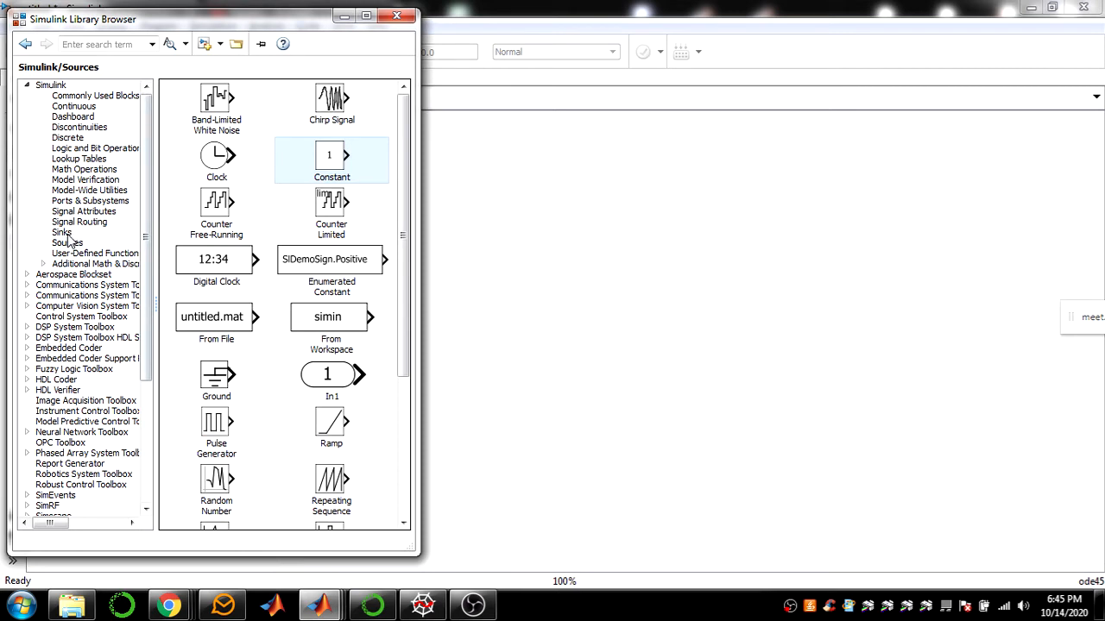
click(90, 169)
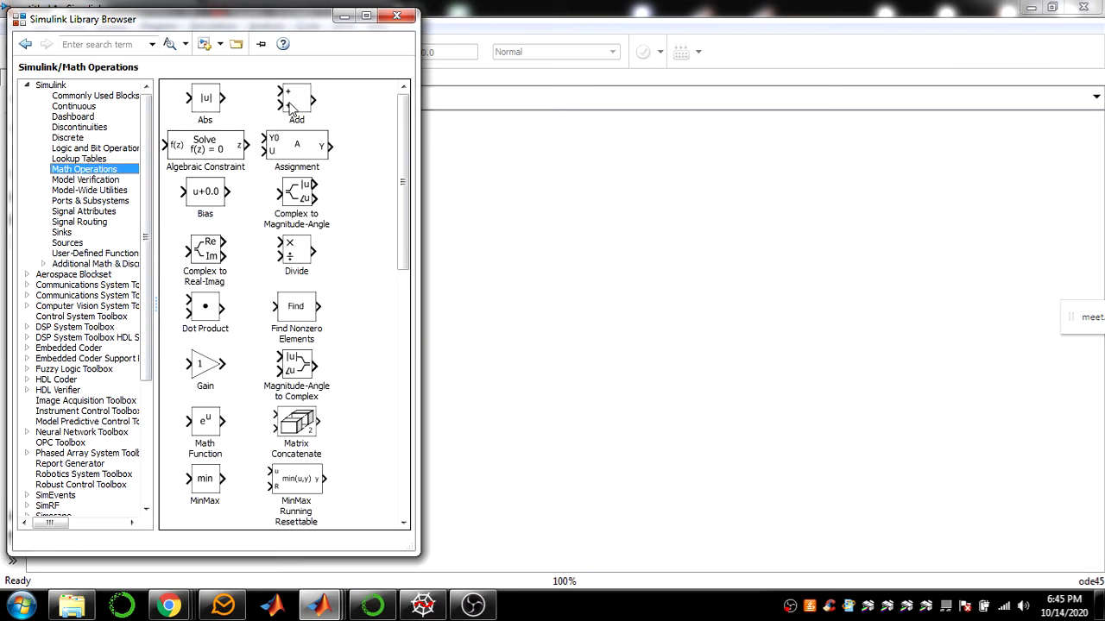
drag(292, 109, 572, 259)
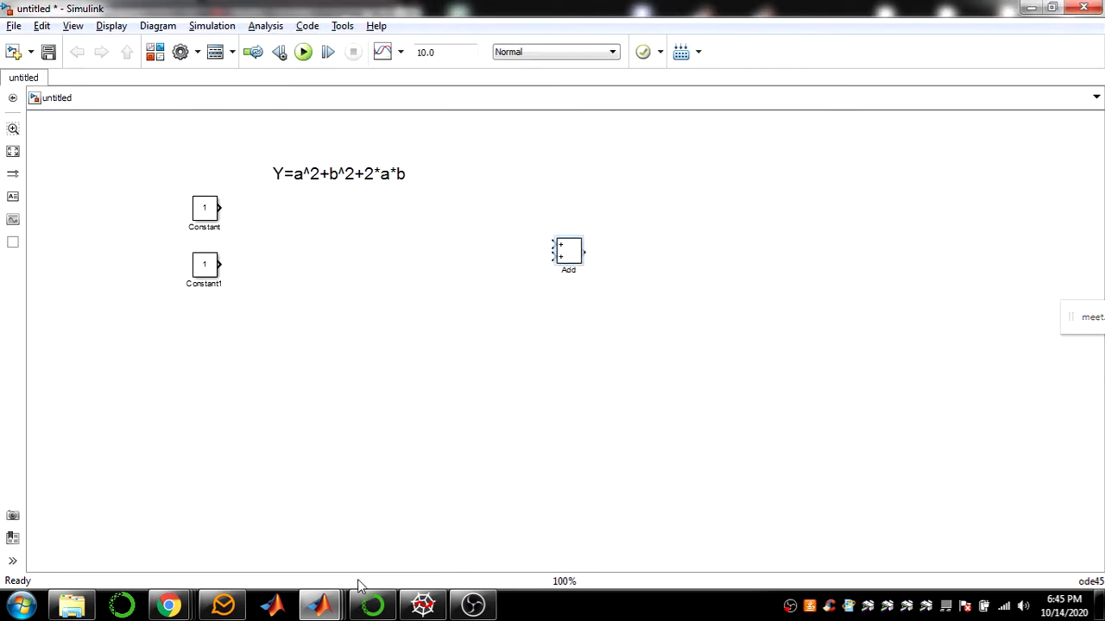
Add a Product block from the Math Operations library just right of the first Constant block
mouse_move(321, 606)
click(309, 505)
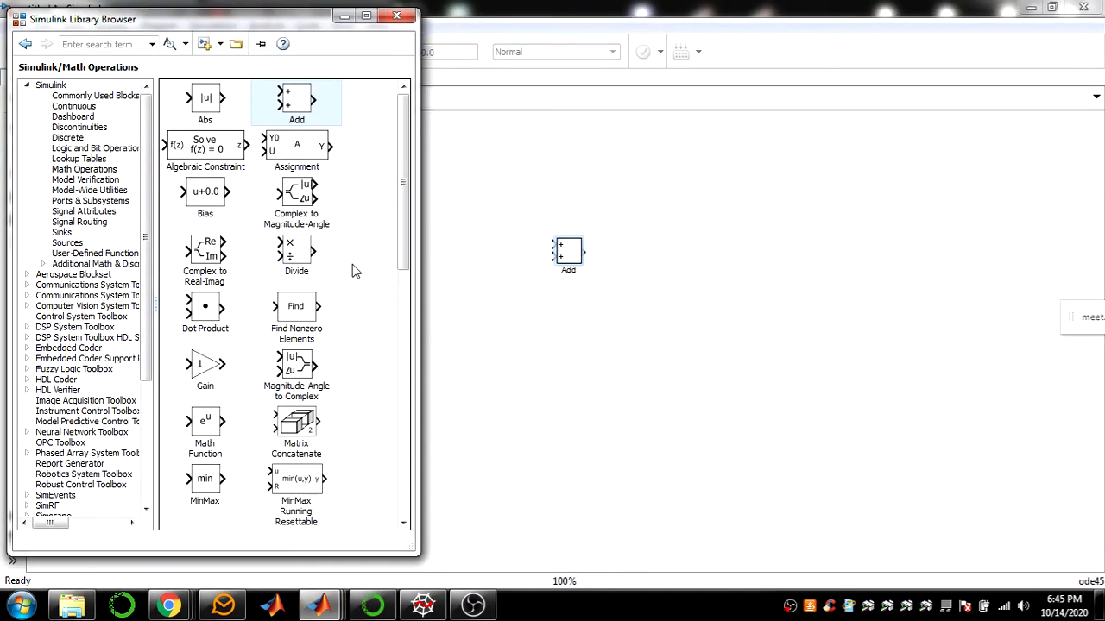
scroll(396, 346, down, 8)
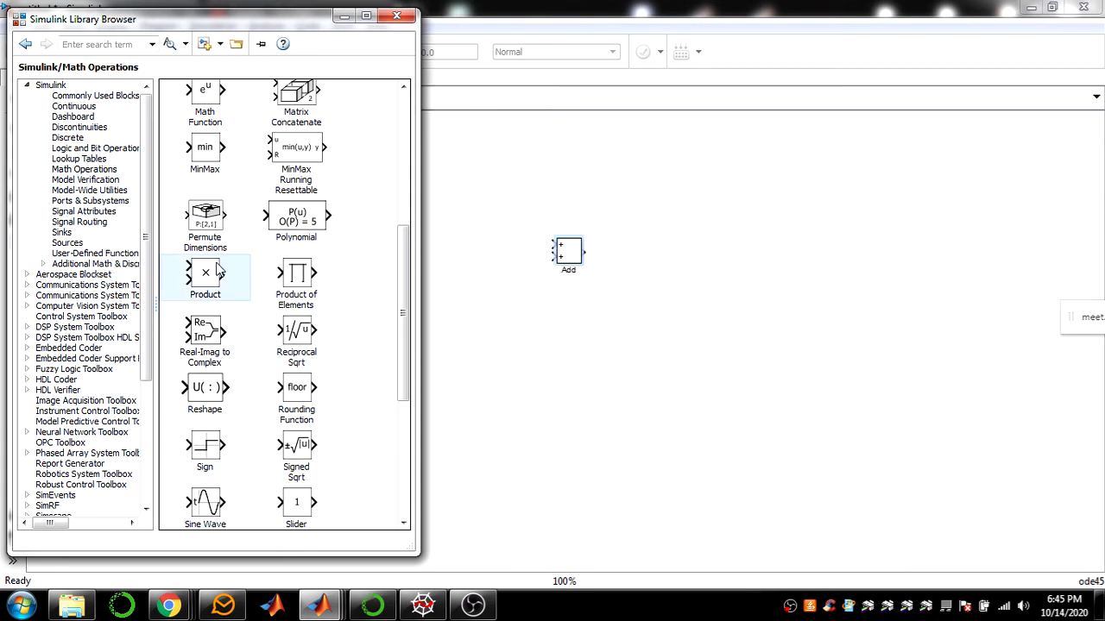
drag(217, 270, 280, 204)
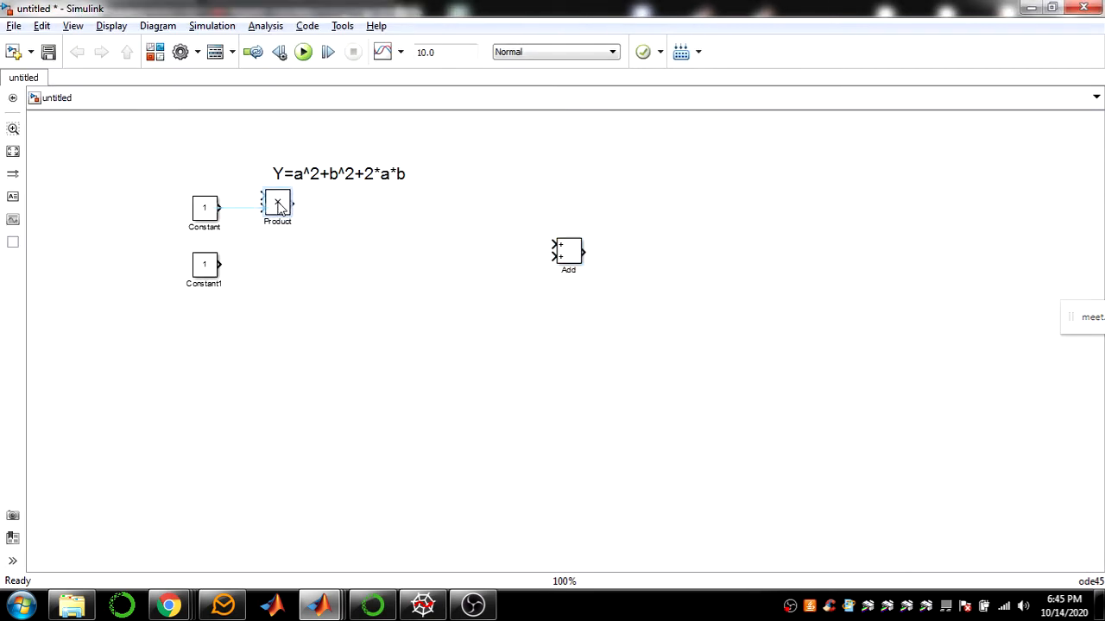
Move Constant1 further down and wire the first Constant to both inputs of the Product block
drag(214, 270, 213, 334)
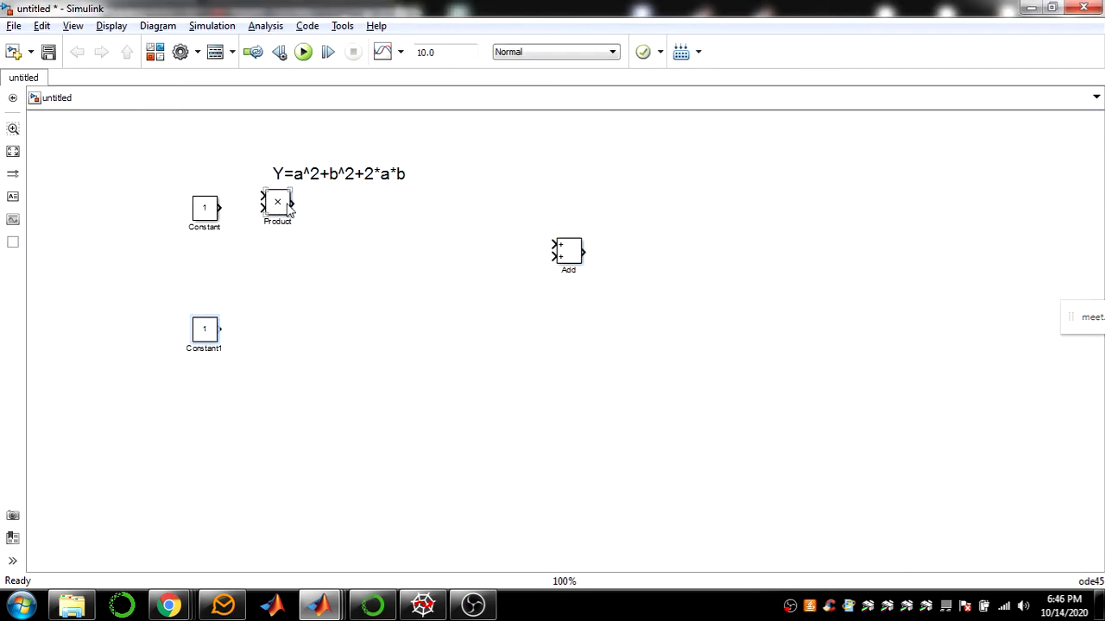
drag(286, 201, 232, 209)
click(258, 212)
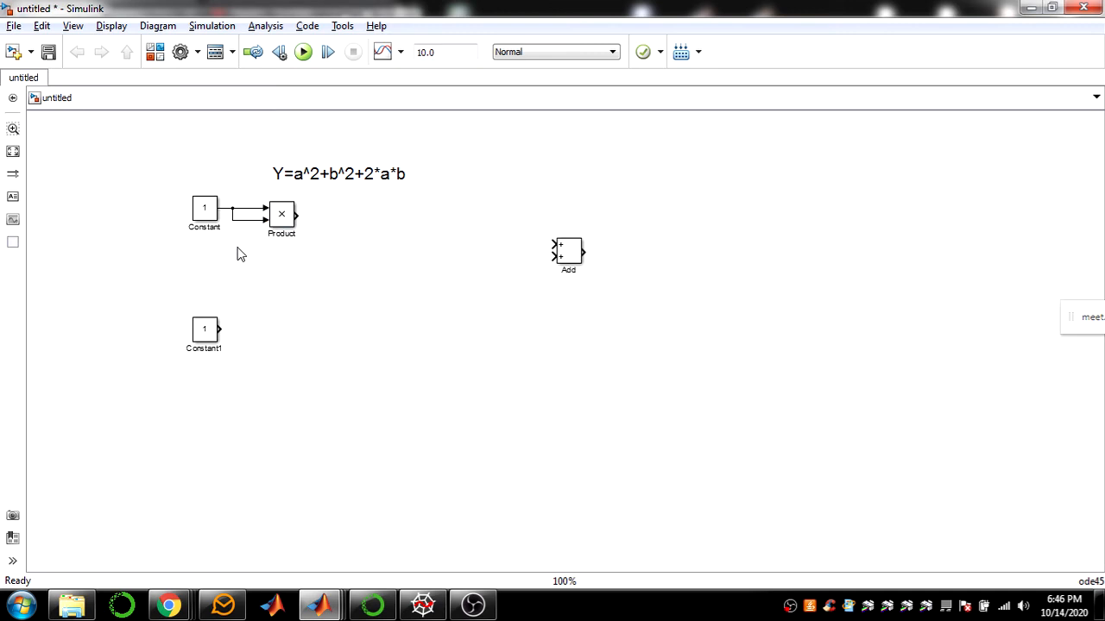
Add the annotation "a" above the first Constant block
double_click(208, 184)
text(a)
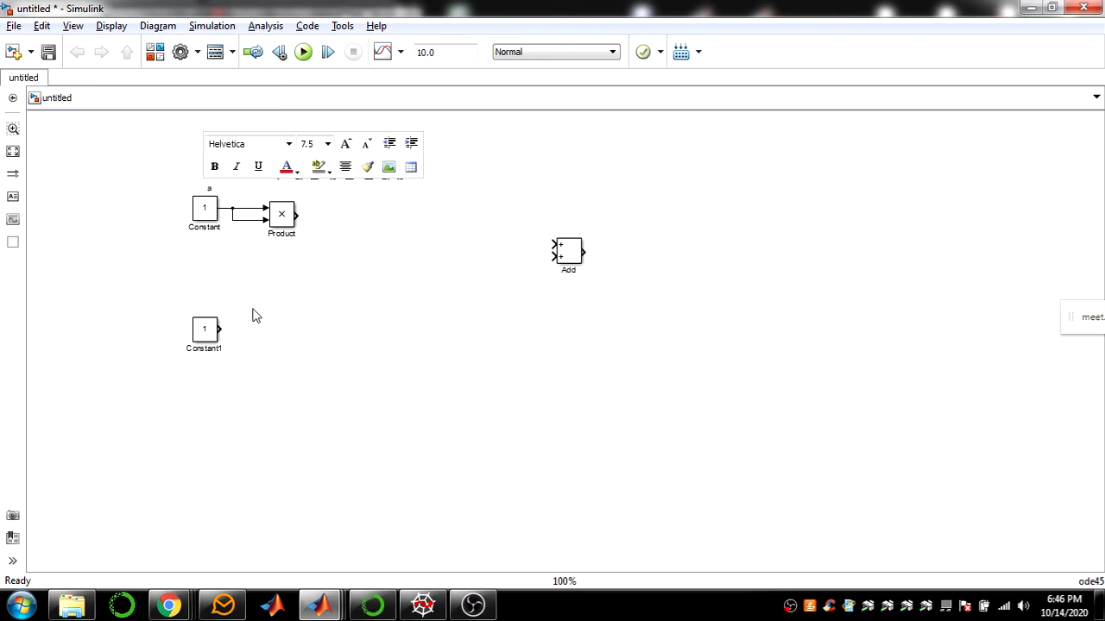
click(253, 309)
Copy the Product block next to Constant1 and wire Constant1 to both inputs of the copy
click(276, 221)
drag(284, 221, 285, 341)
click(251, 326)
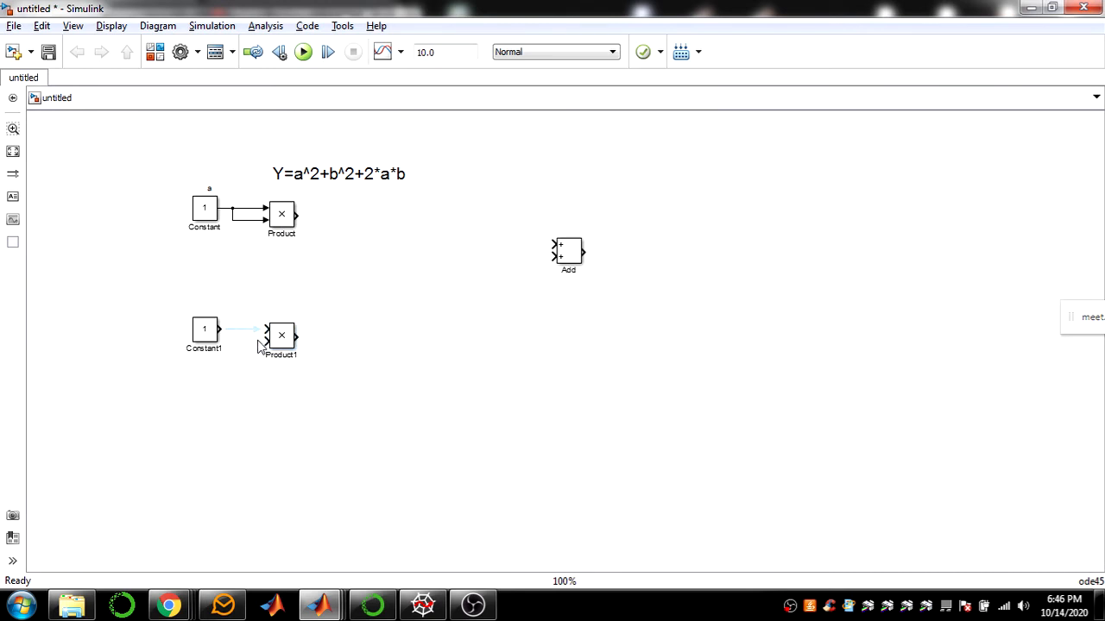
click(238, 338)
drag(265, 342, 232, 326)
Add the annotation "b" above the Constant1 block
double_click(207, 295)
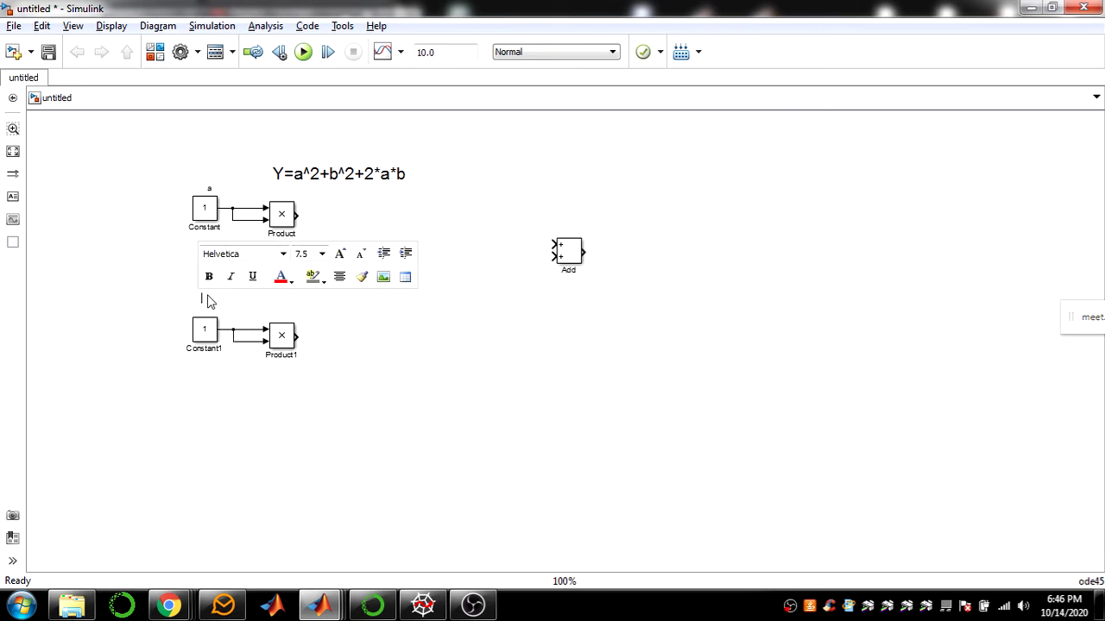
text(b)
click(227, 382)
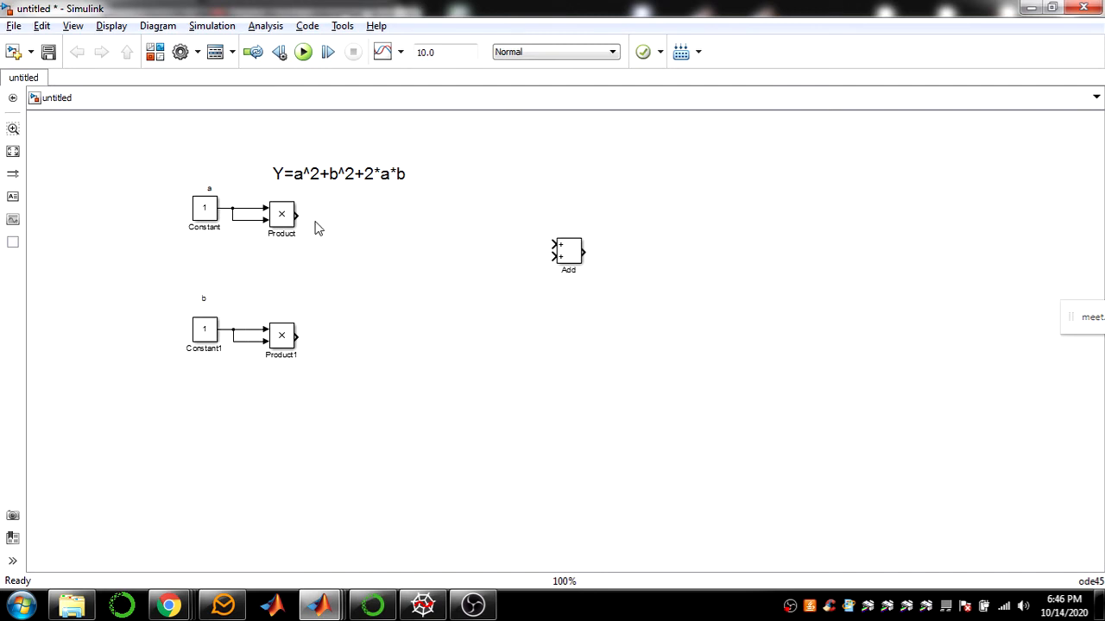
Copy a Product block and a Constant block below the b branch, deleting the surplus Constant3 copy
click(352, 188)
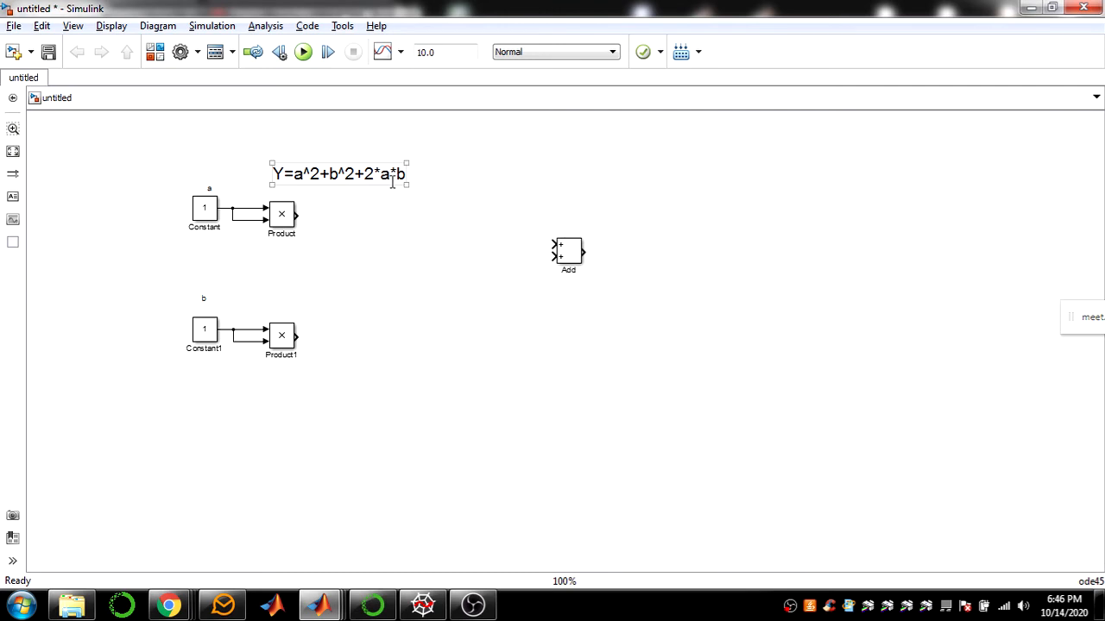
click(320, 398)
click(289, 346)
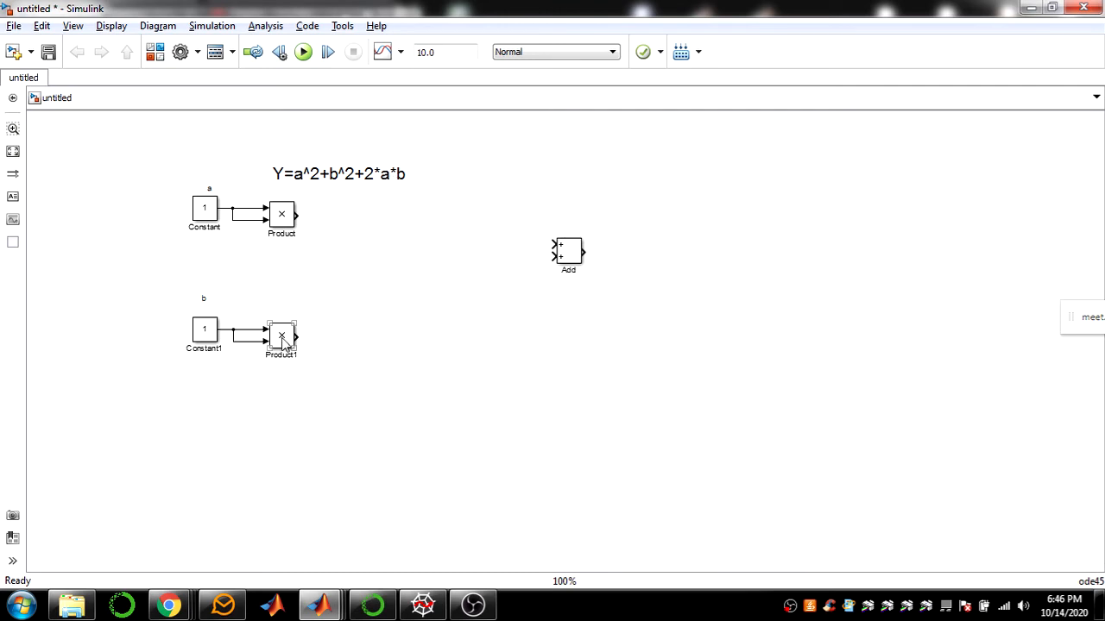
drag(282, 342, 298, 433)
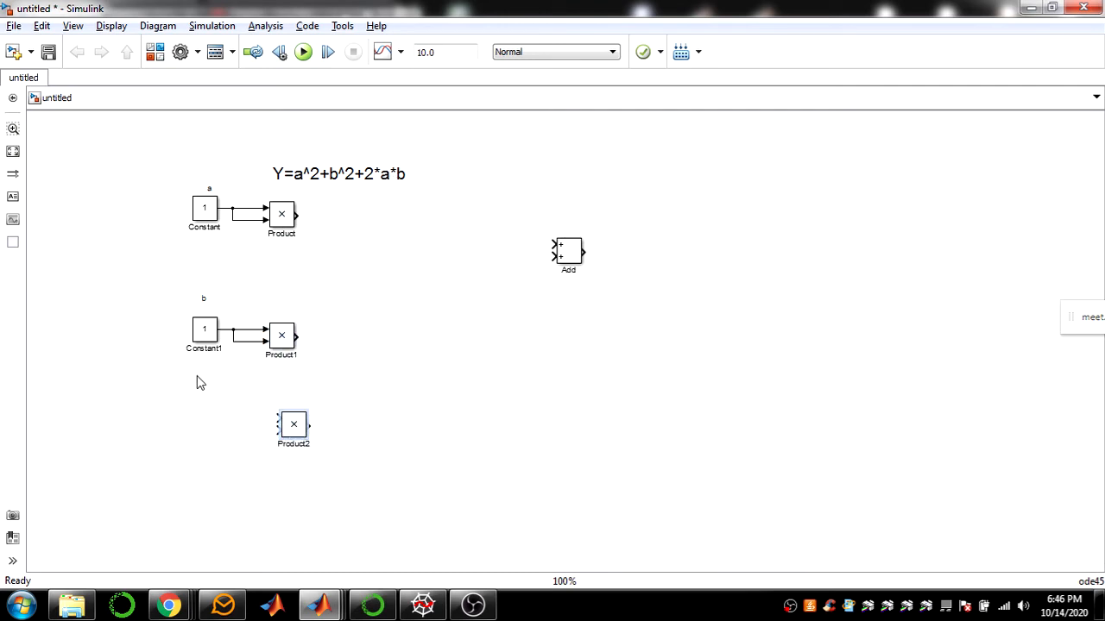
drag(204, 335, 205, 476)
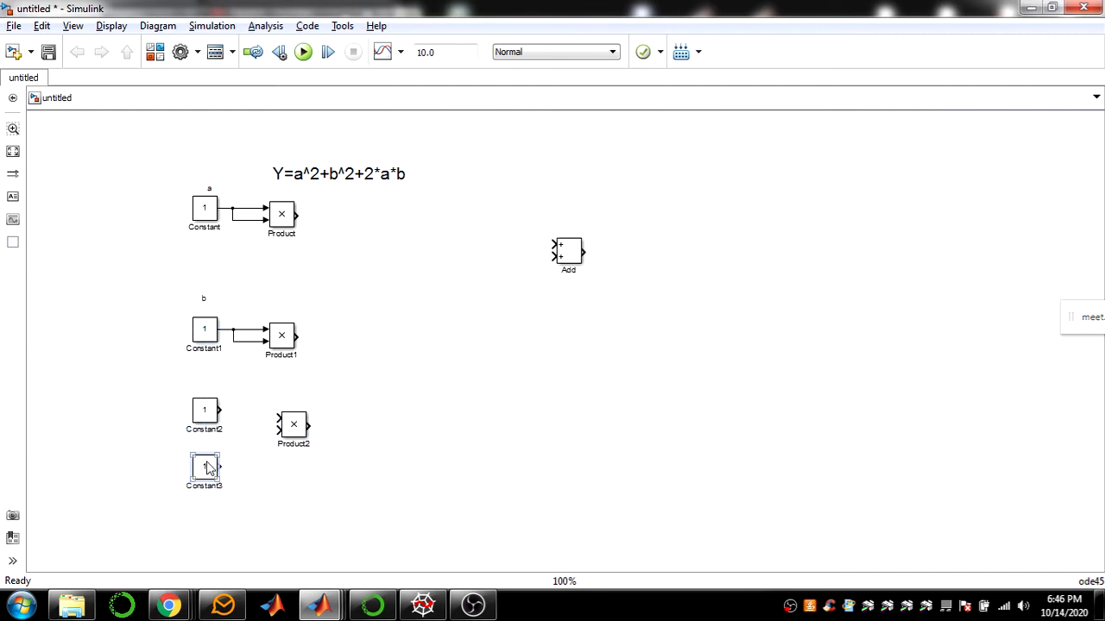
key(Delete)
Set the number of inputs of the Product2 block to 3
click(290, 432)
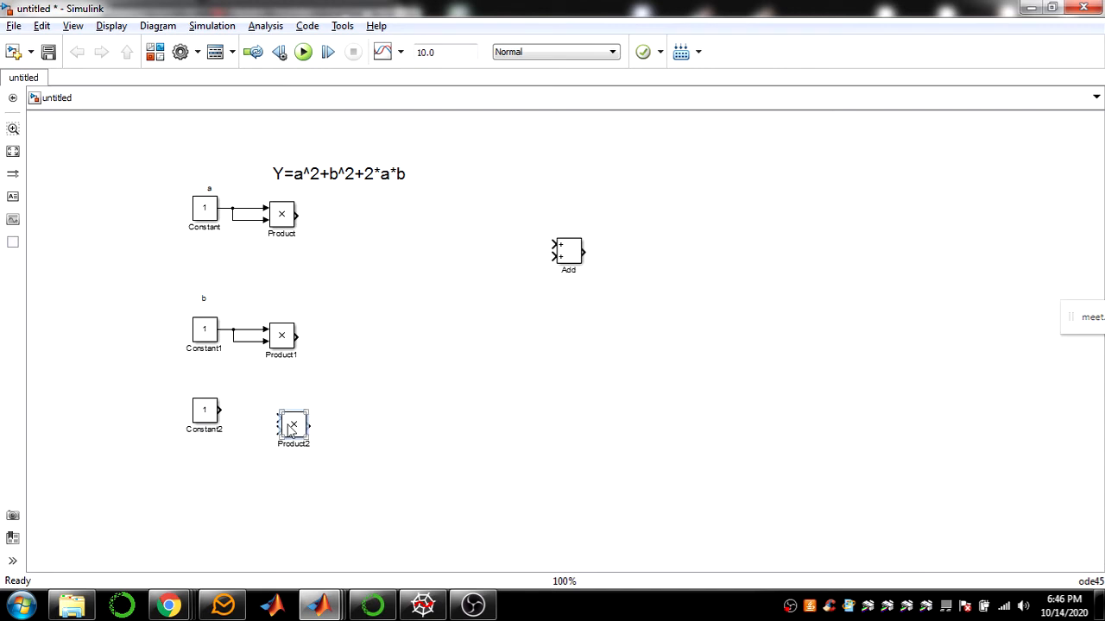
double_click(290, 431)
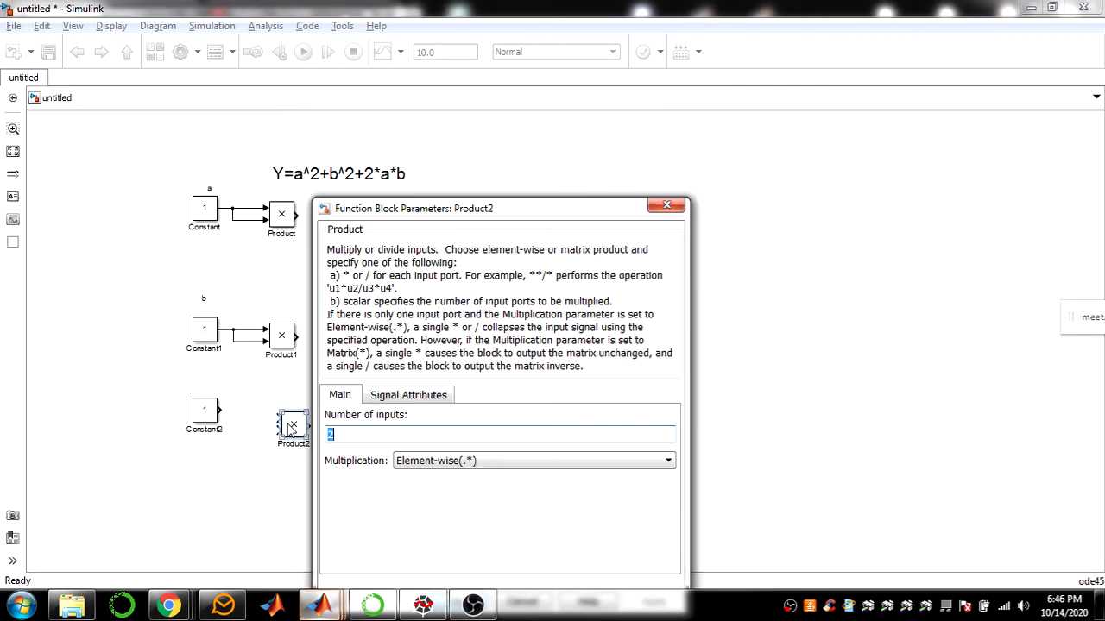
click(344, 439)
drag(429, 210, 447, 136)
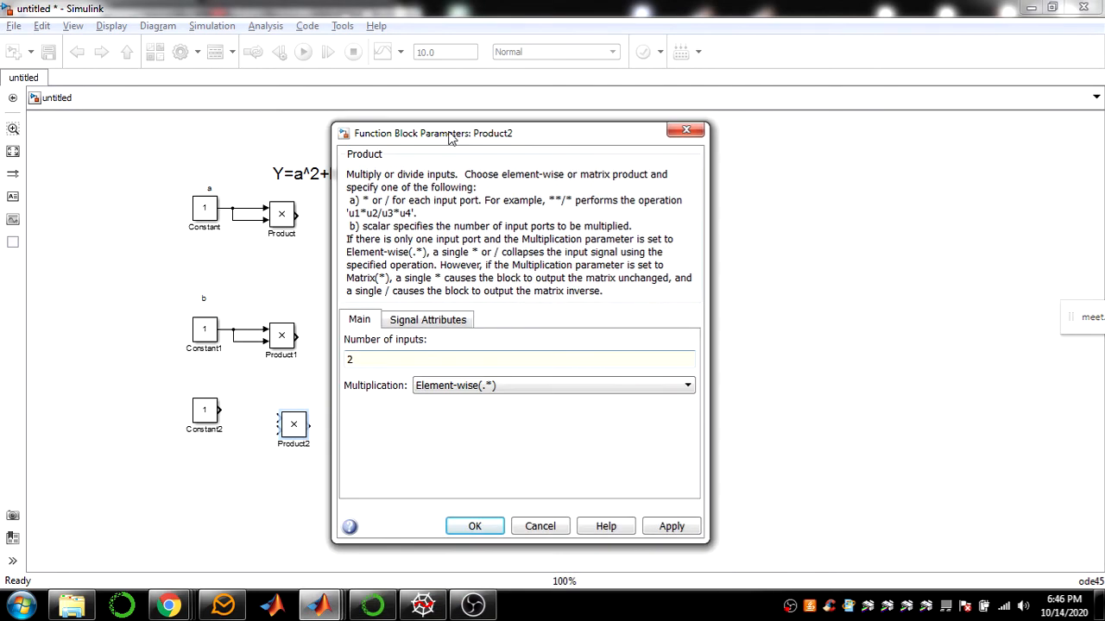
key(BackSpace)
text(3)
click(469, 528)
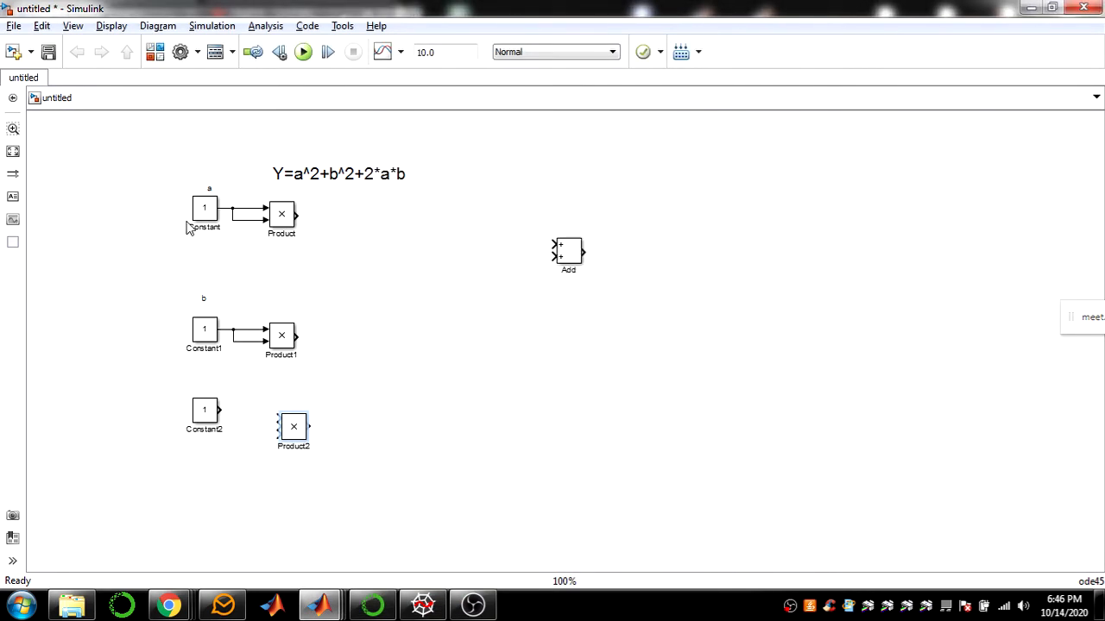
Move the first Constant block farther away from Product and set the Add block's list of signs to +++
click(199, 212)
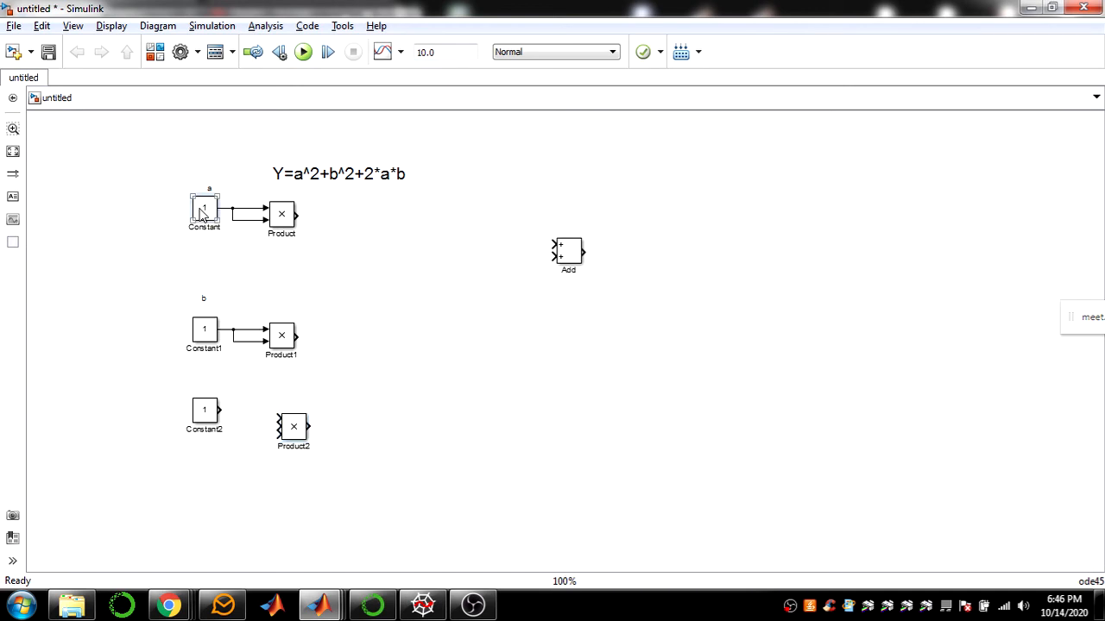
drag(199, 212, 142, 212)
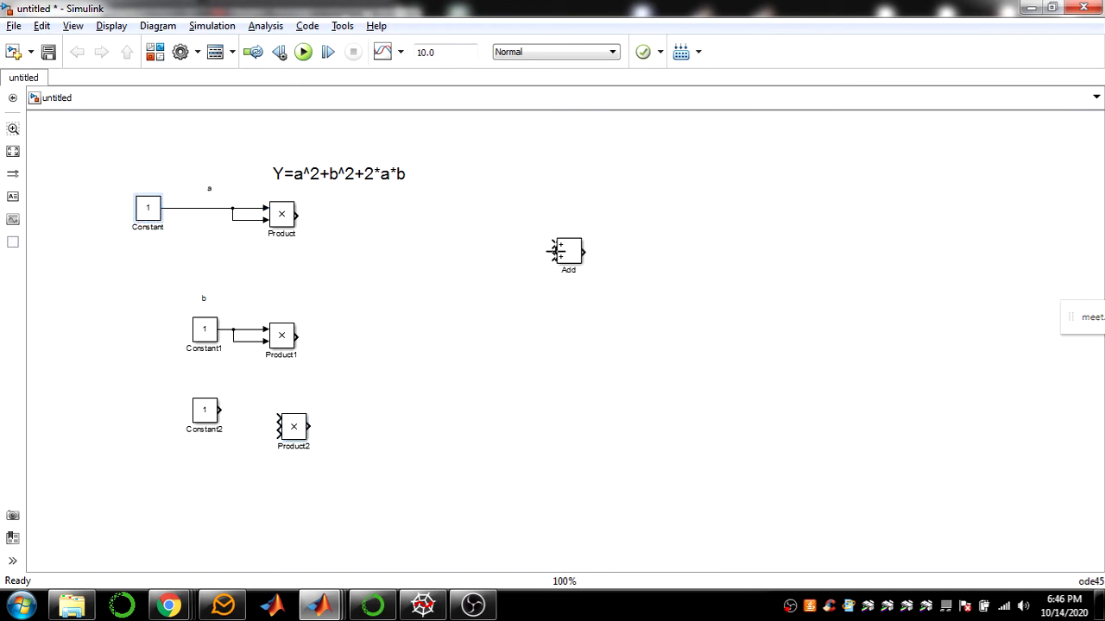
click(577, 260)
double_click(578, 261)
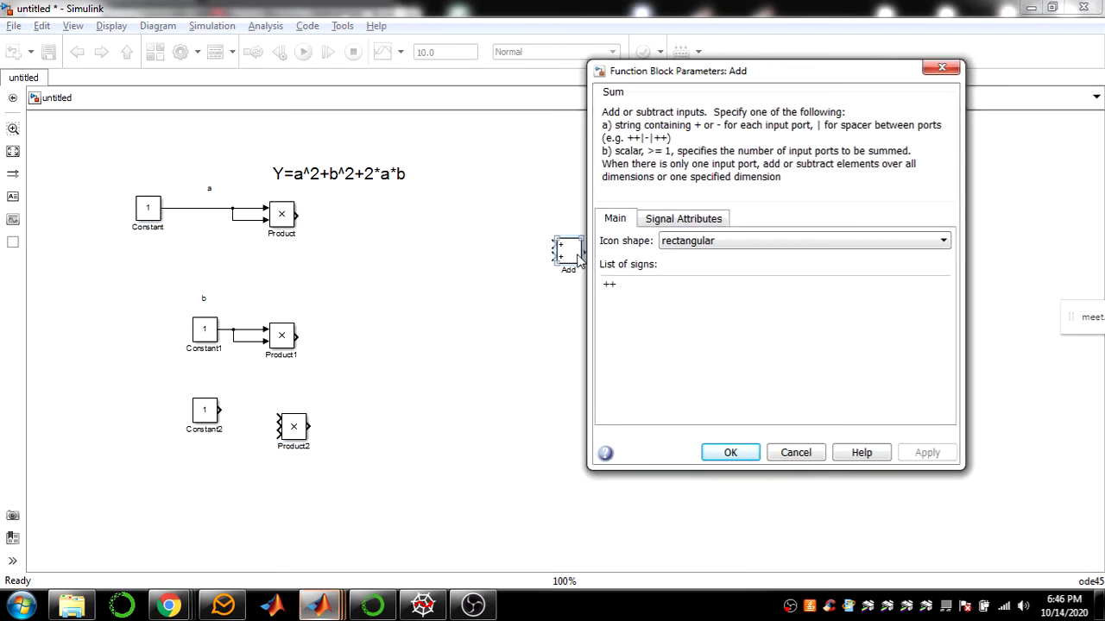
click(665, 290)
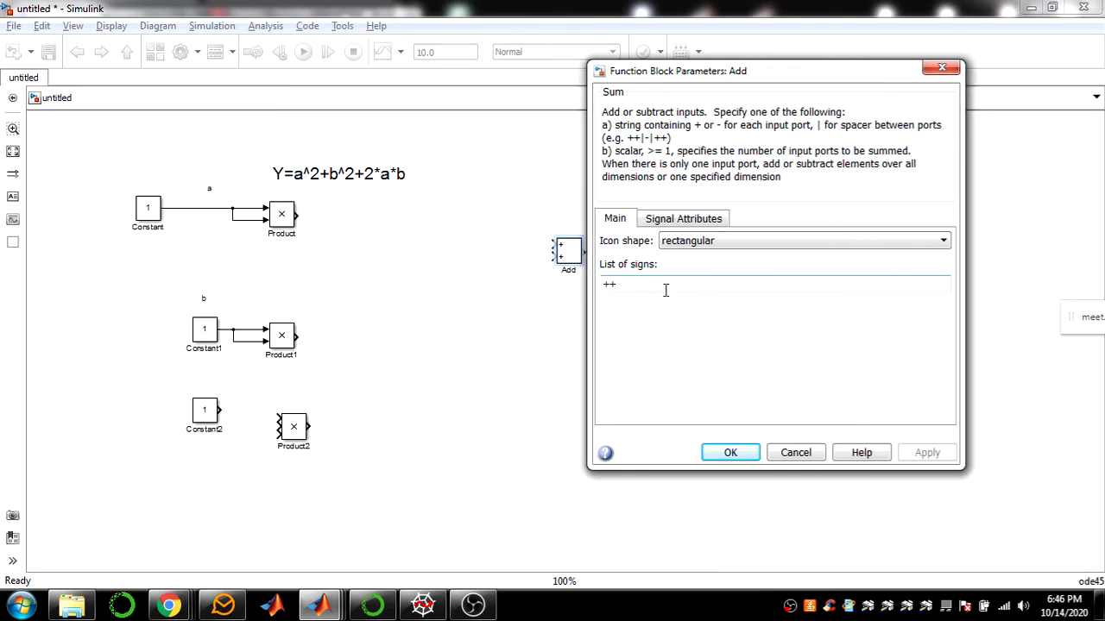
text(+)
click(730, 453)
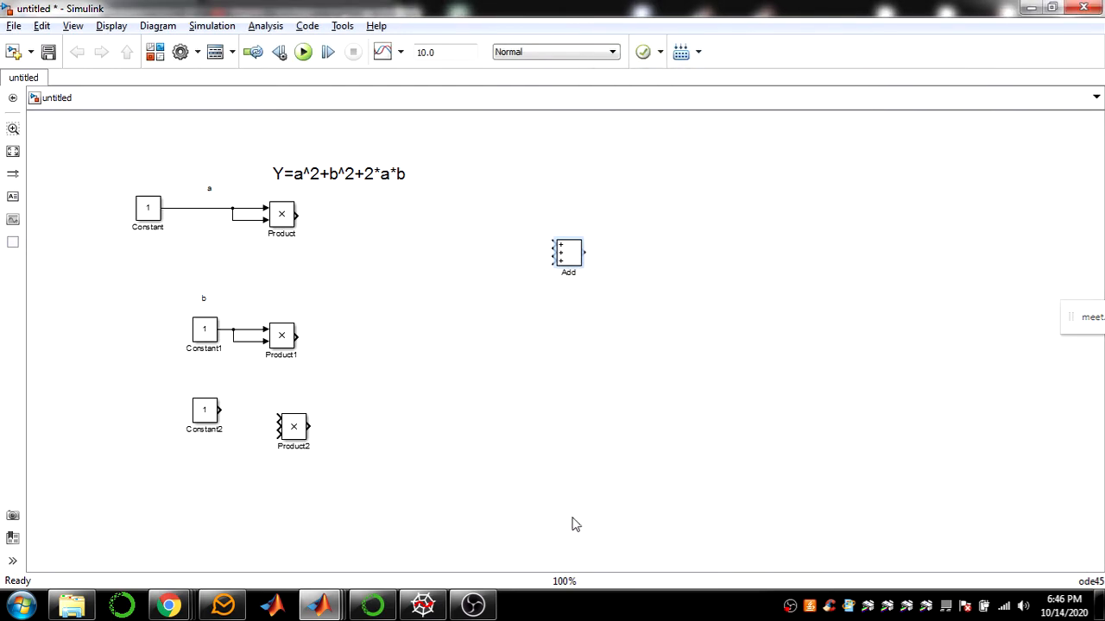
Place a Display block from the Simulink Sinks library beside the Add block and connect Add's output to it
mouse_move(319, 604)
click(331, 532)
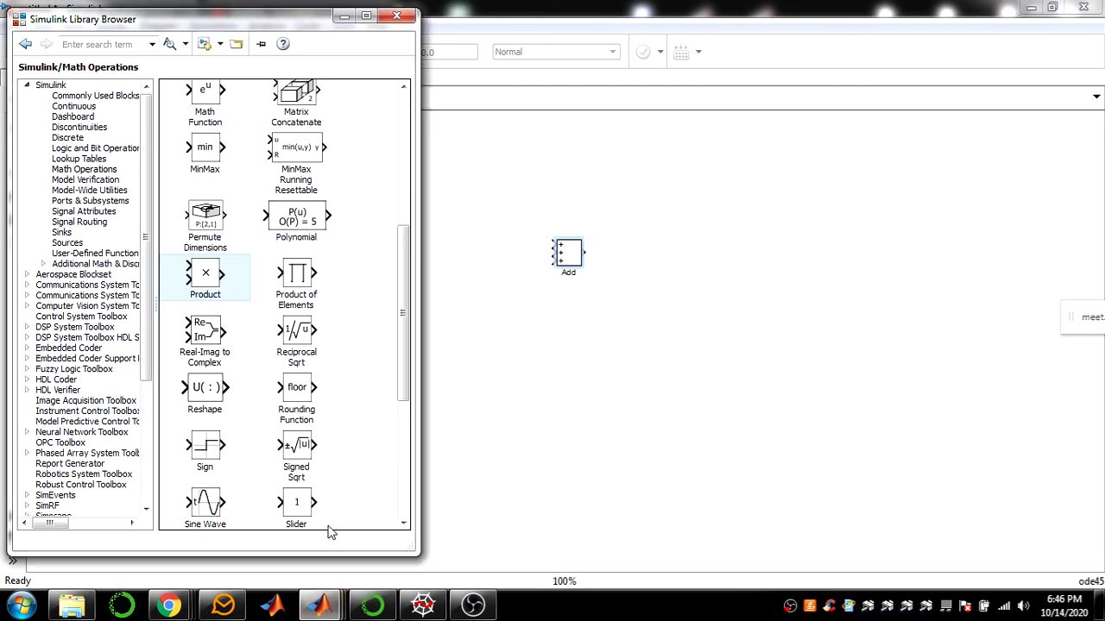
click(61, 233)
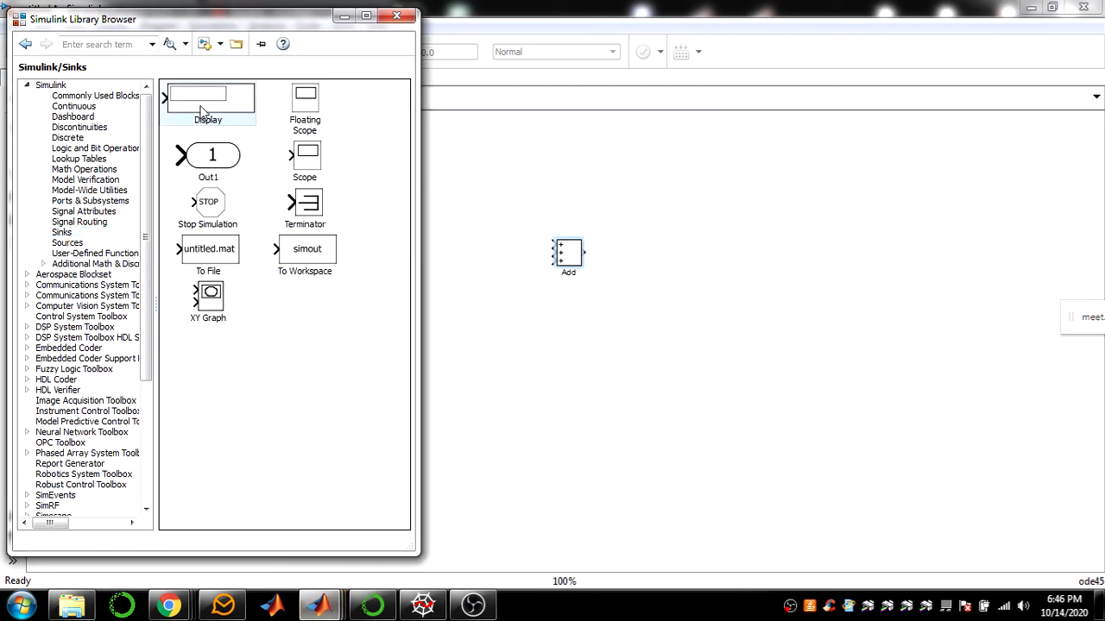
drag(204, 112, 693, 253)
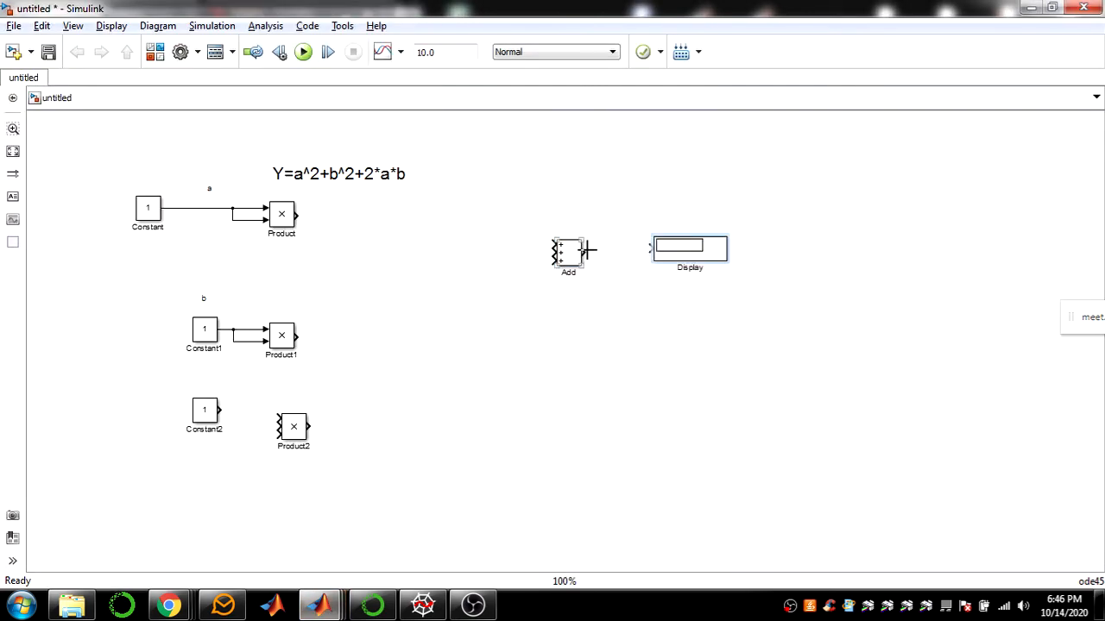
drag(587, 250, 699, 264)
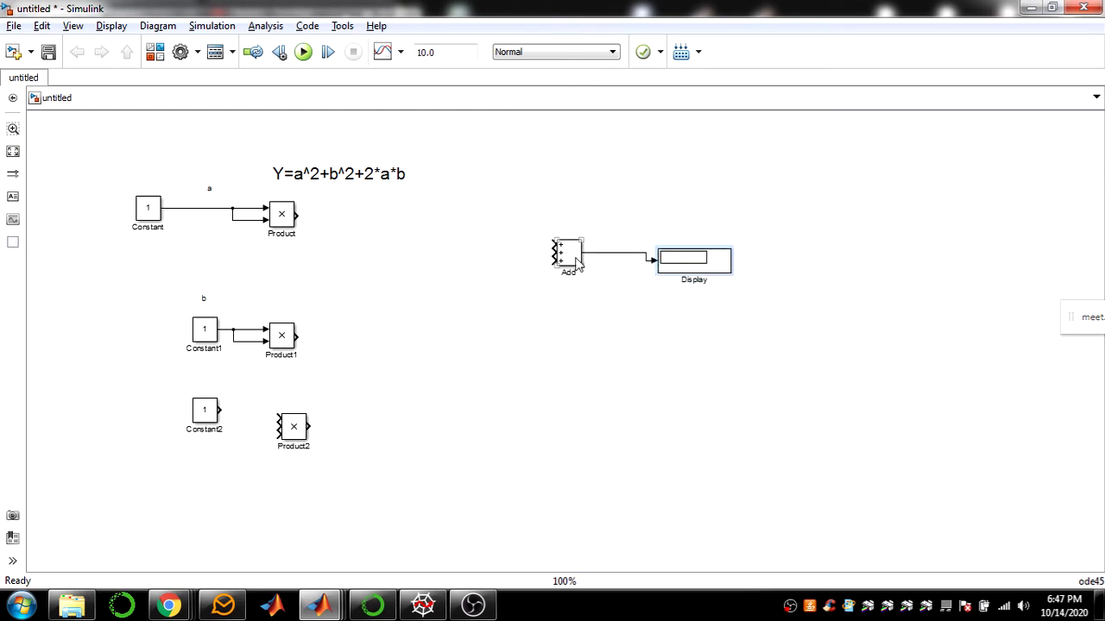
Enlarge the Add block and rearrange Constant1, Constant2 and Product2 so the lower branches have wider spacing between constants and products
drag(582, 269, 594, 312)
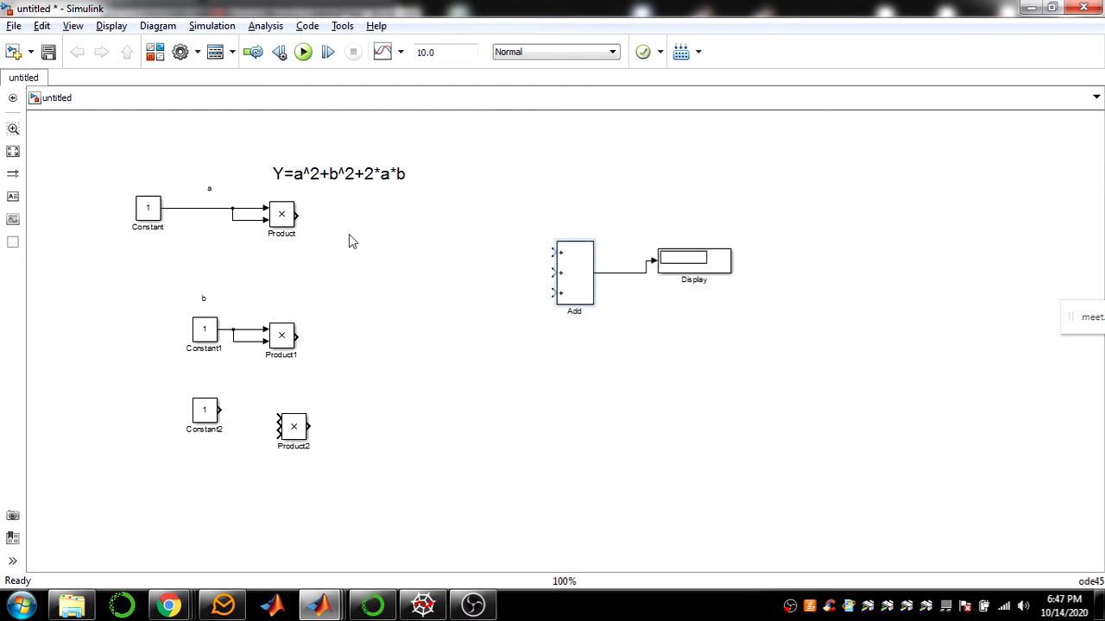
click(13, 154)
drag(170, 344, 340, 319)
click(333, 390)
click(307, 425)
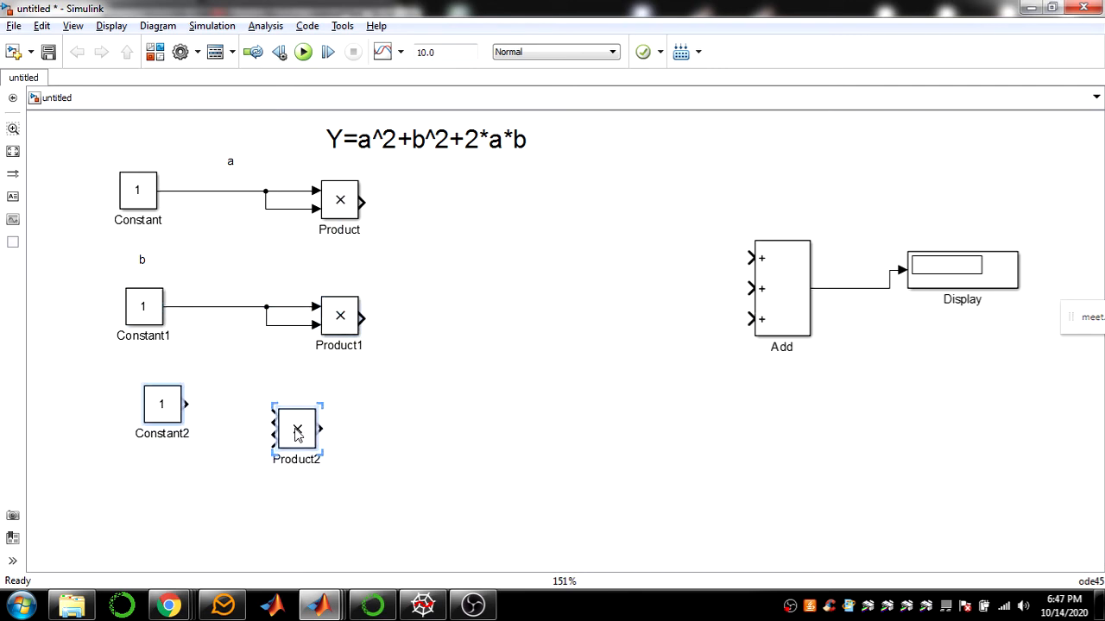
click(374, 528)
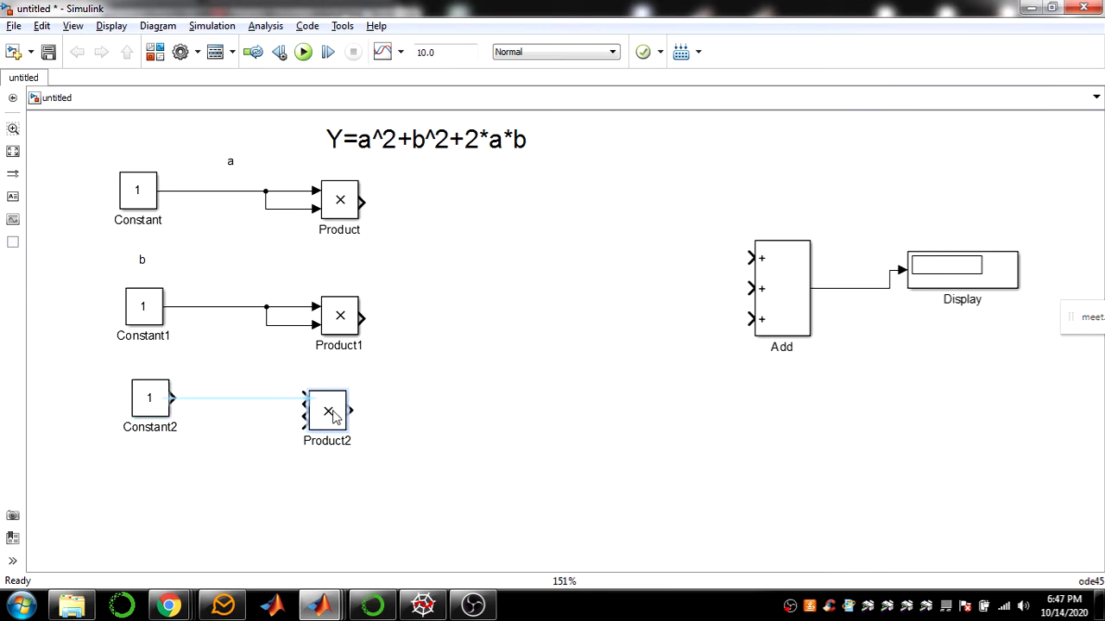